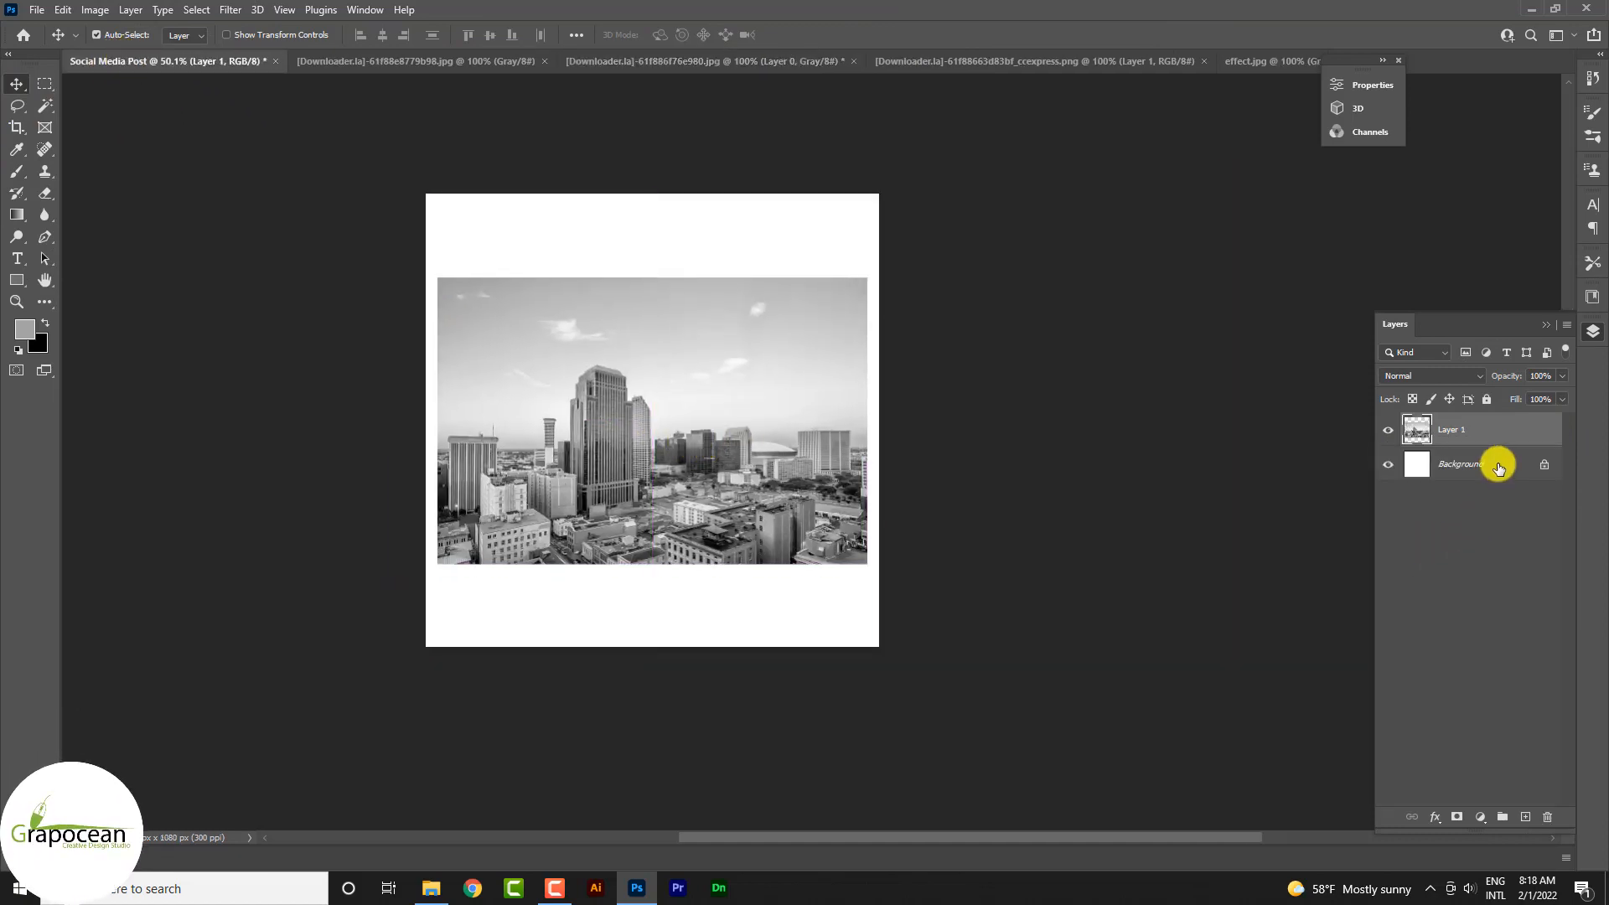
Add a dark grey #1f1f1f solid color fill layer directly above the Background layer
left_click(1499, 467)
left_click(1480, 817)
left_click(1510, 521)
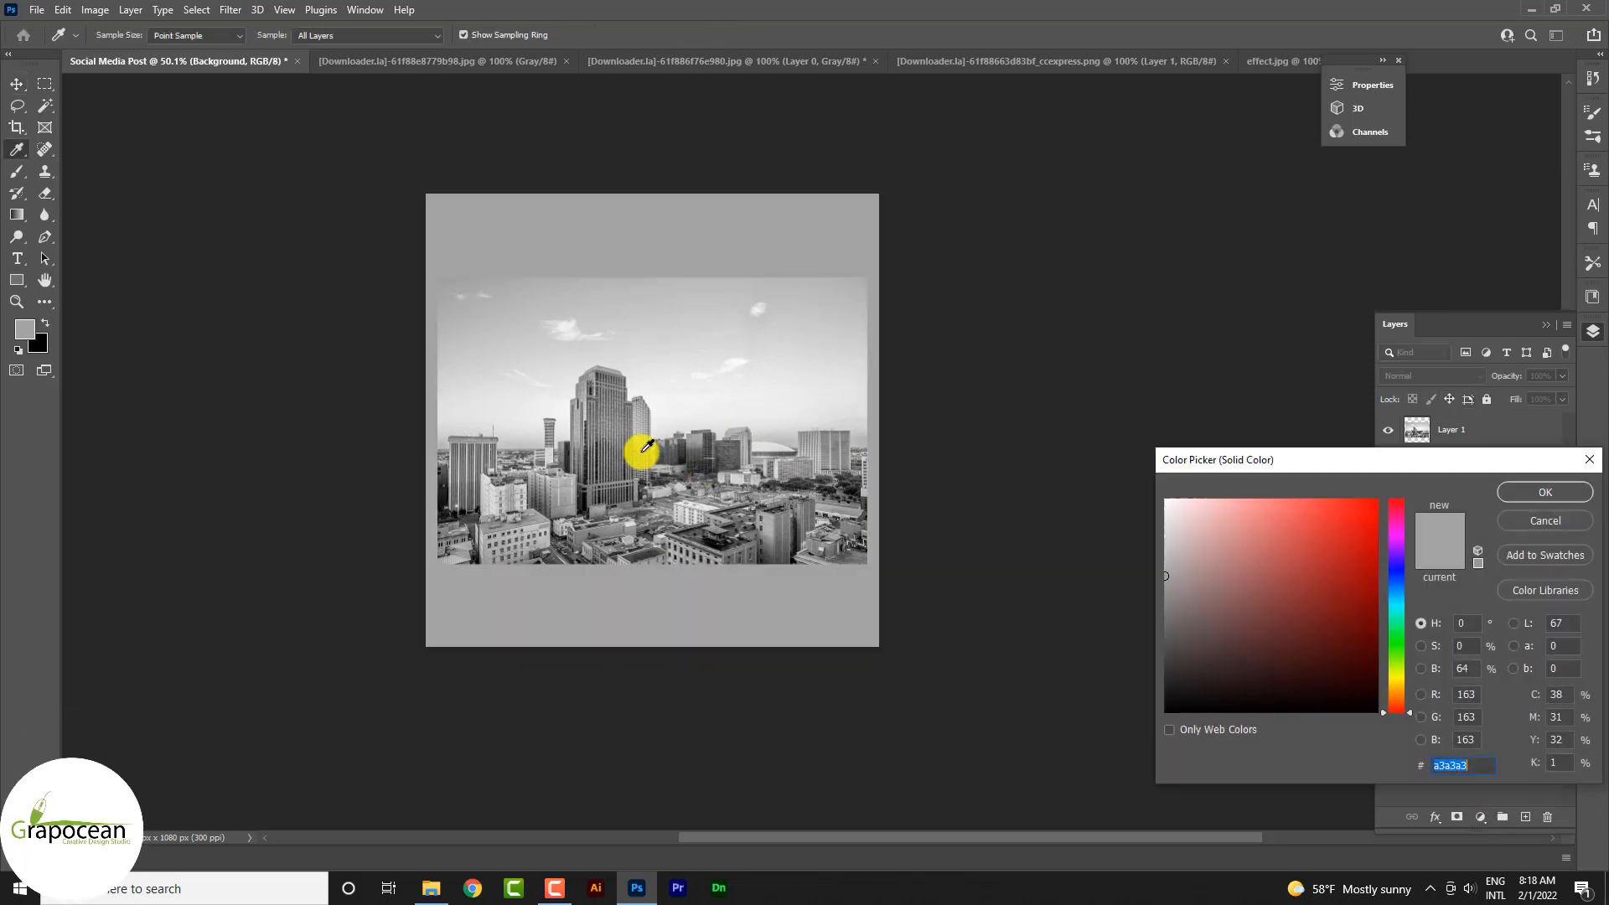
left_click_drag(647, 446, 603, 455)
left_click_drag(1146, 678, 1103, 687)
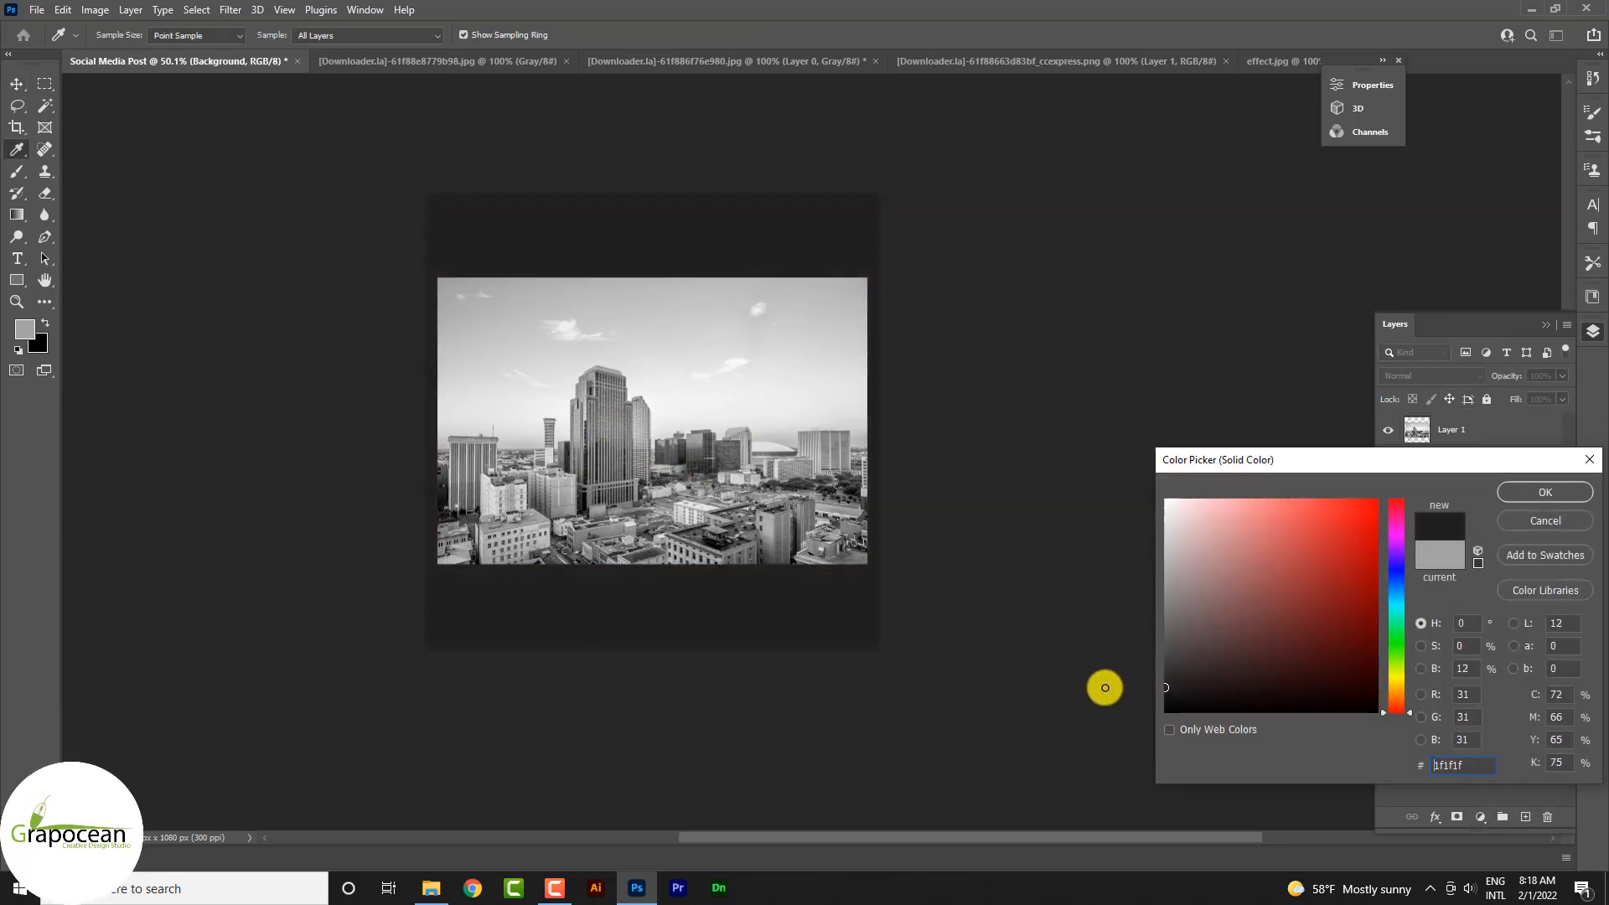
left_click(1546, 492)
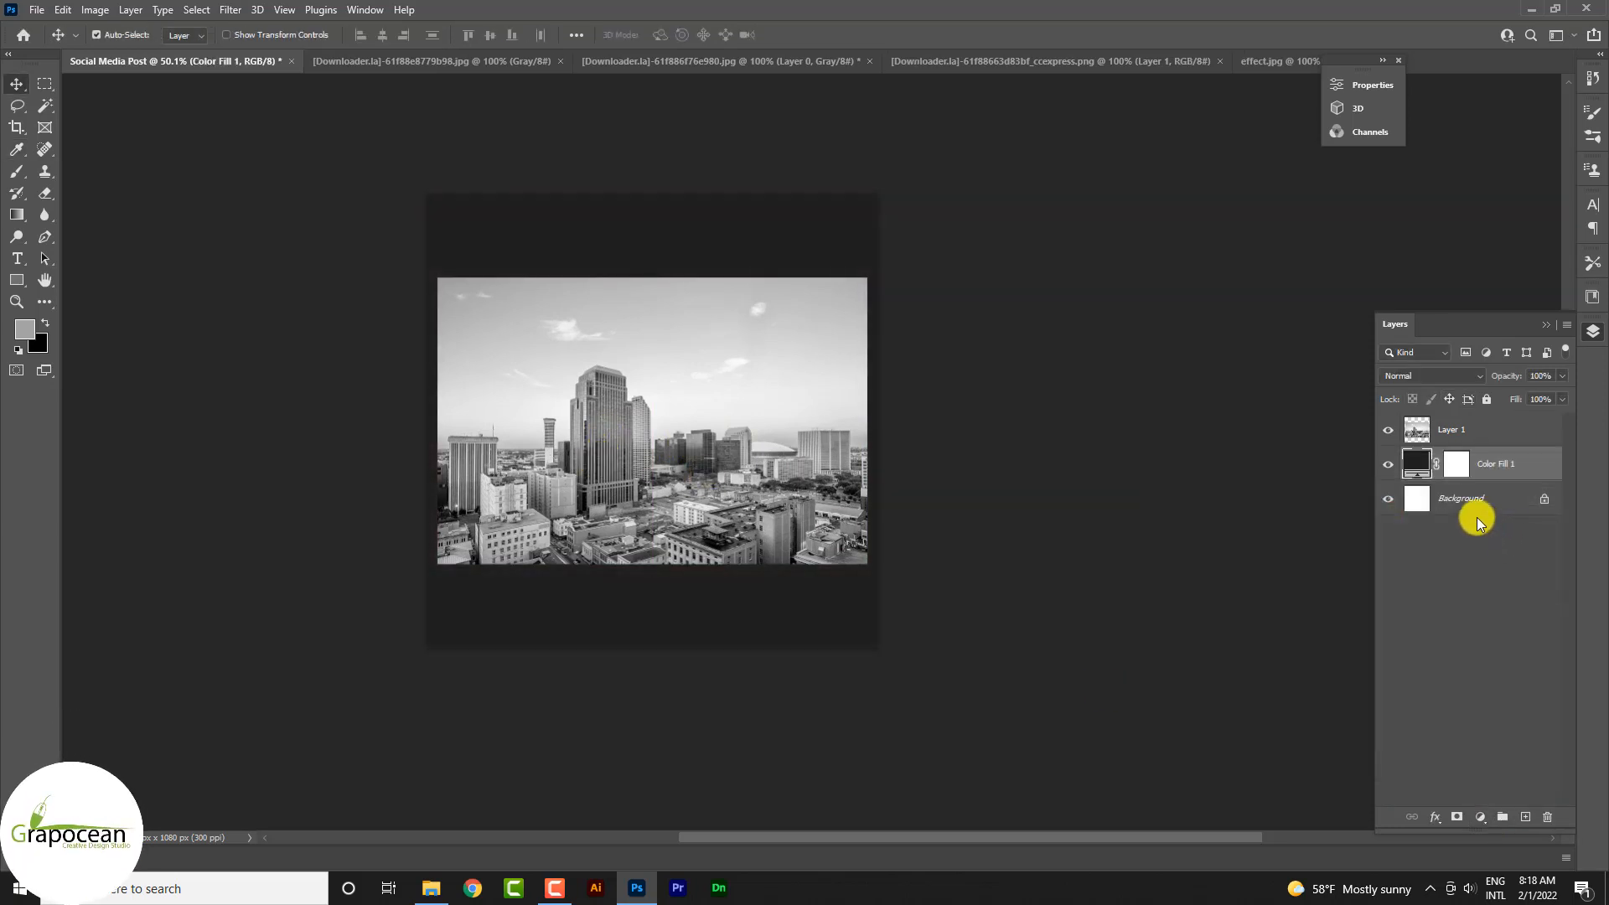
Add a layer mask to the city photo and fade all four of its edges with black-to-transparent linear gradients
left_click(1498, 439)
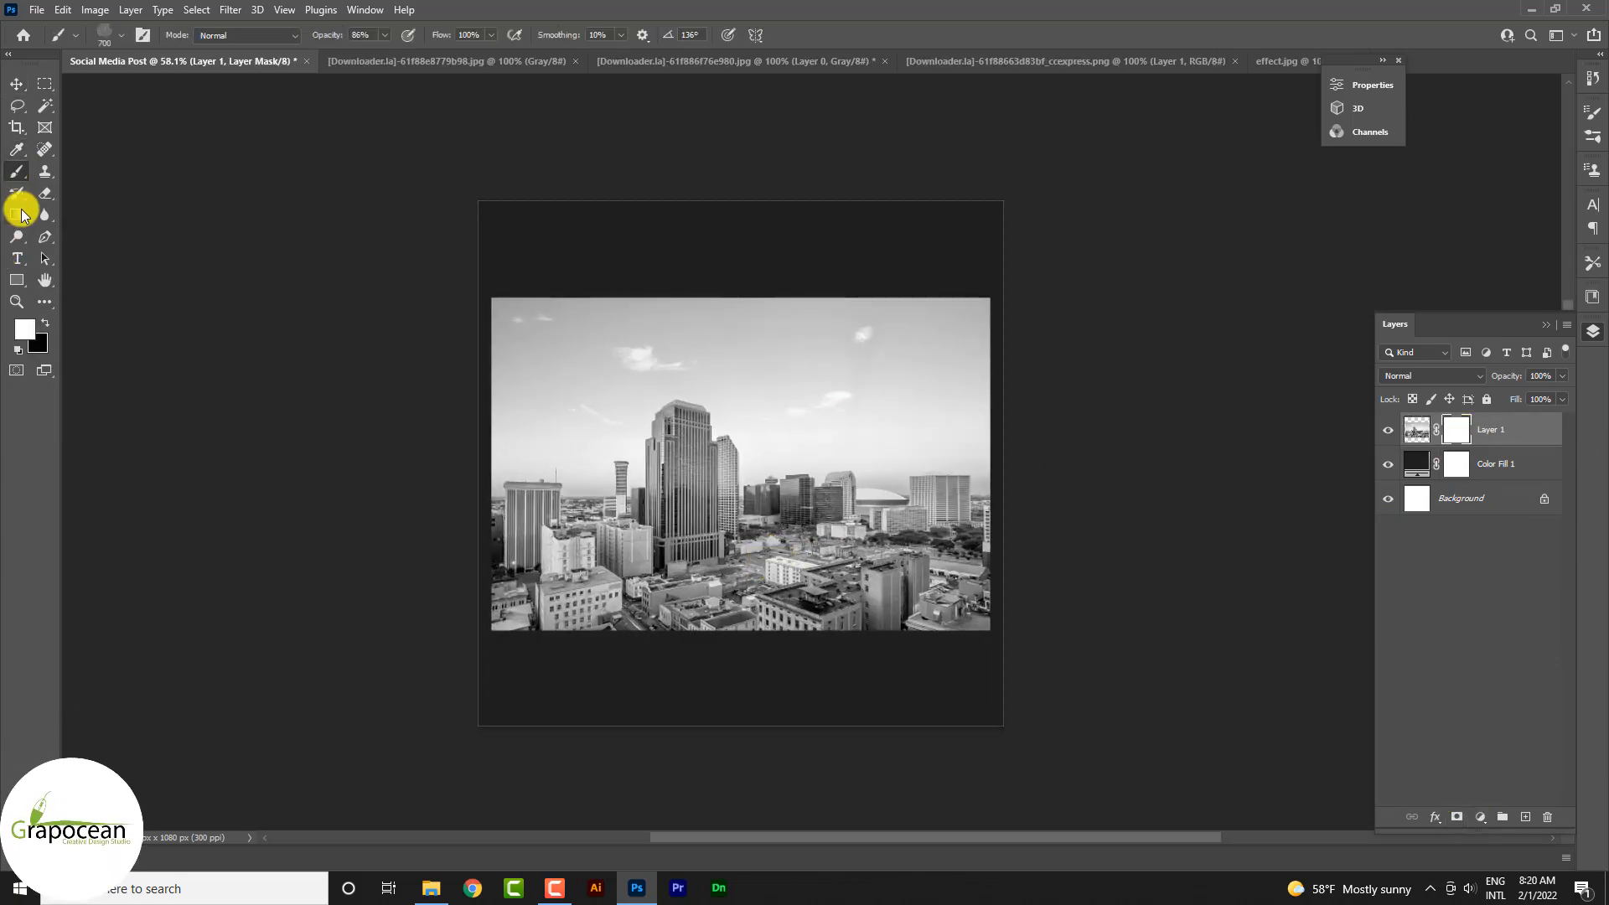
left_click_drag(18, 212, 65, 223)
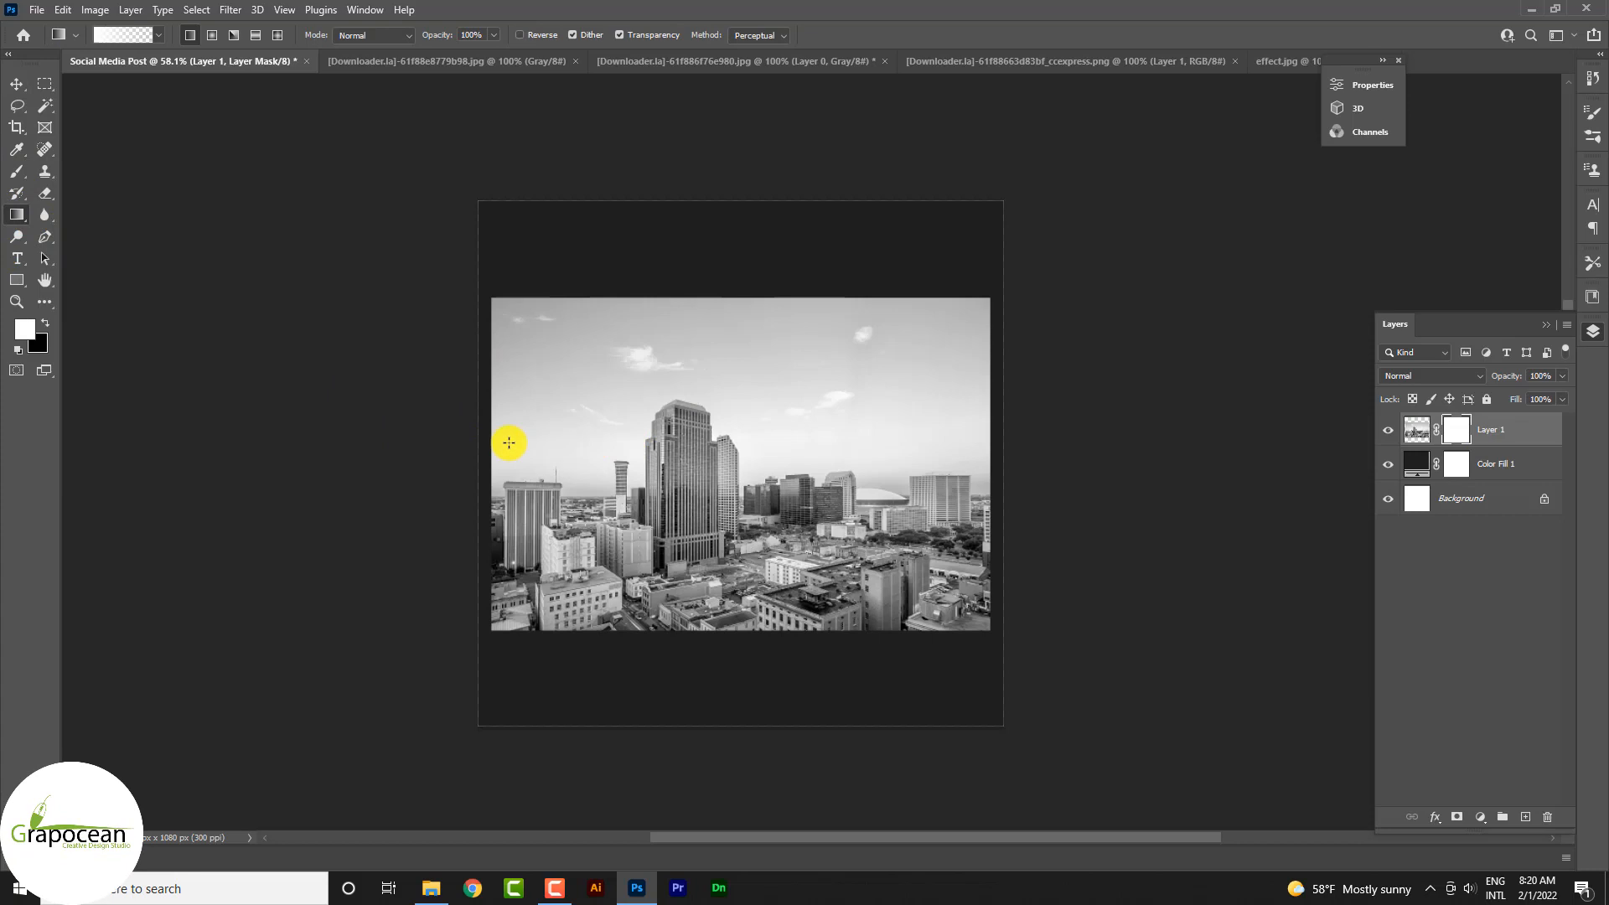
key("x")
left_click_drag(489, 442, 708, 457)
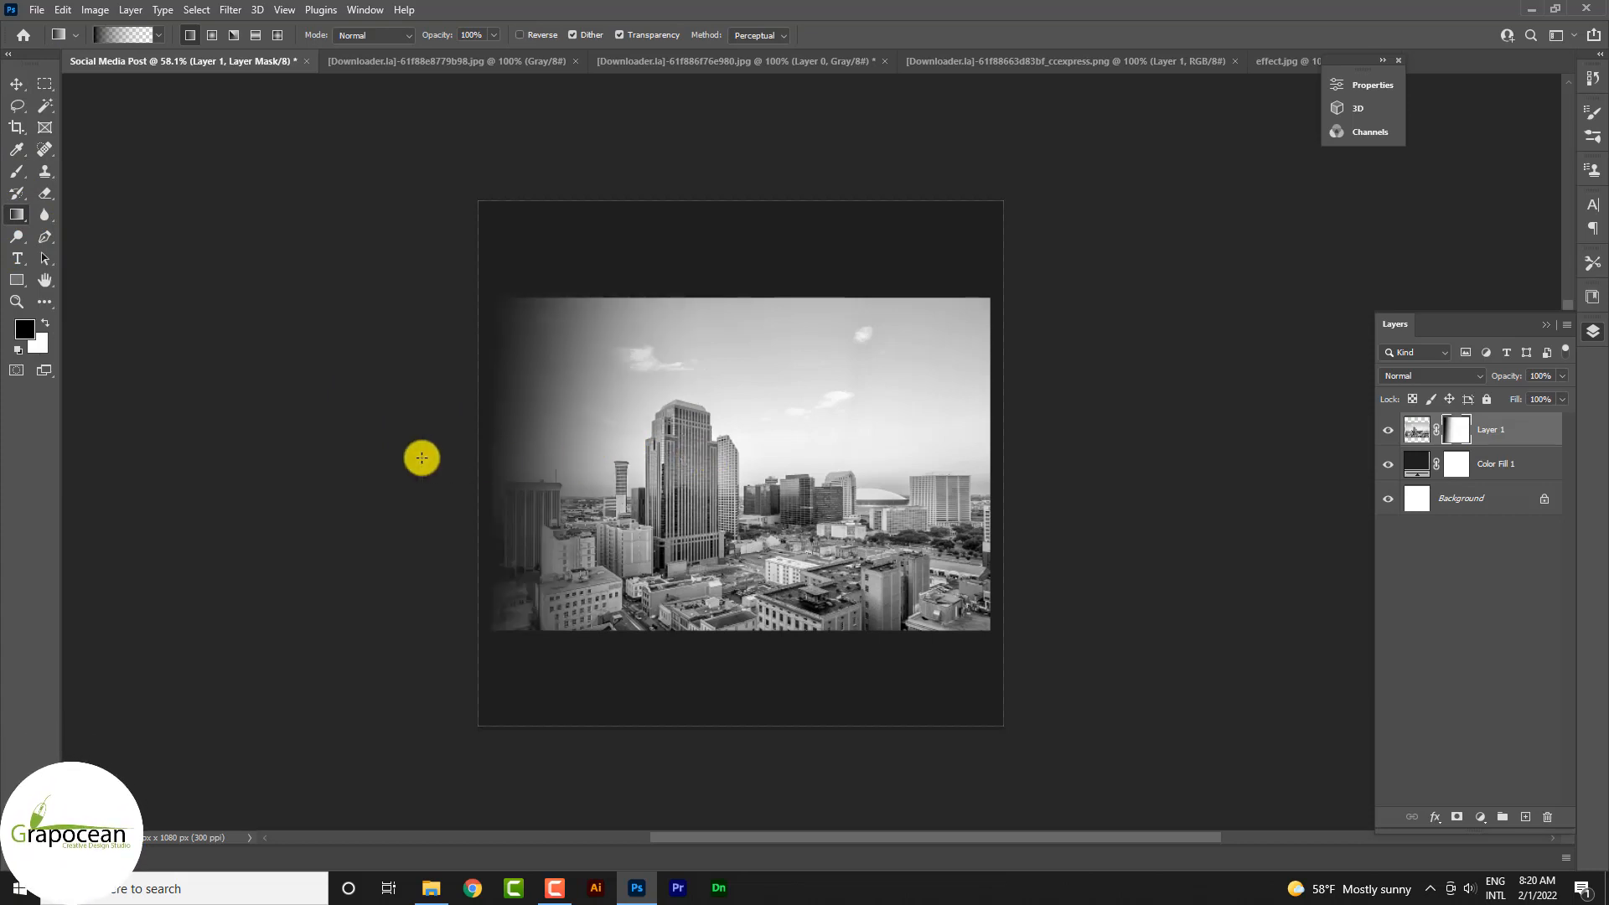
left_click_drag(422, 458, 694, 461)
left_click_drag(533, 468, 790, 469)
left_click_drag(1131, 543, 834, 520)
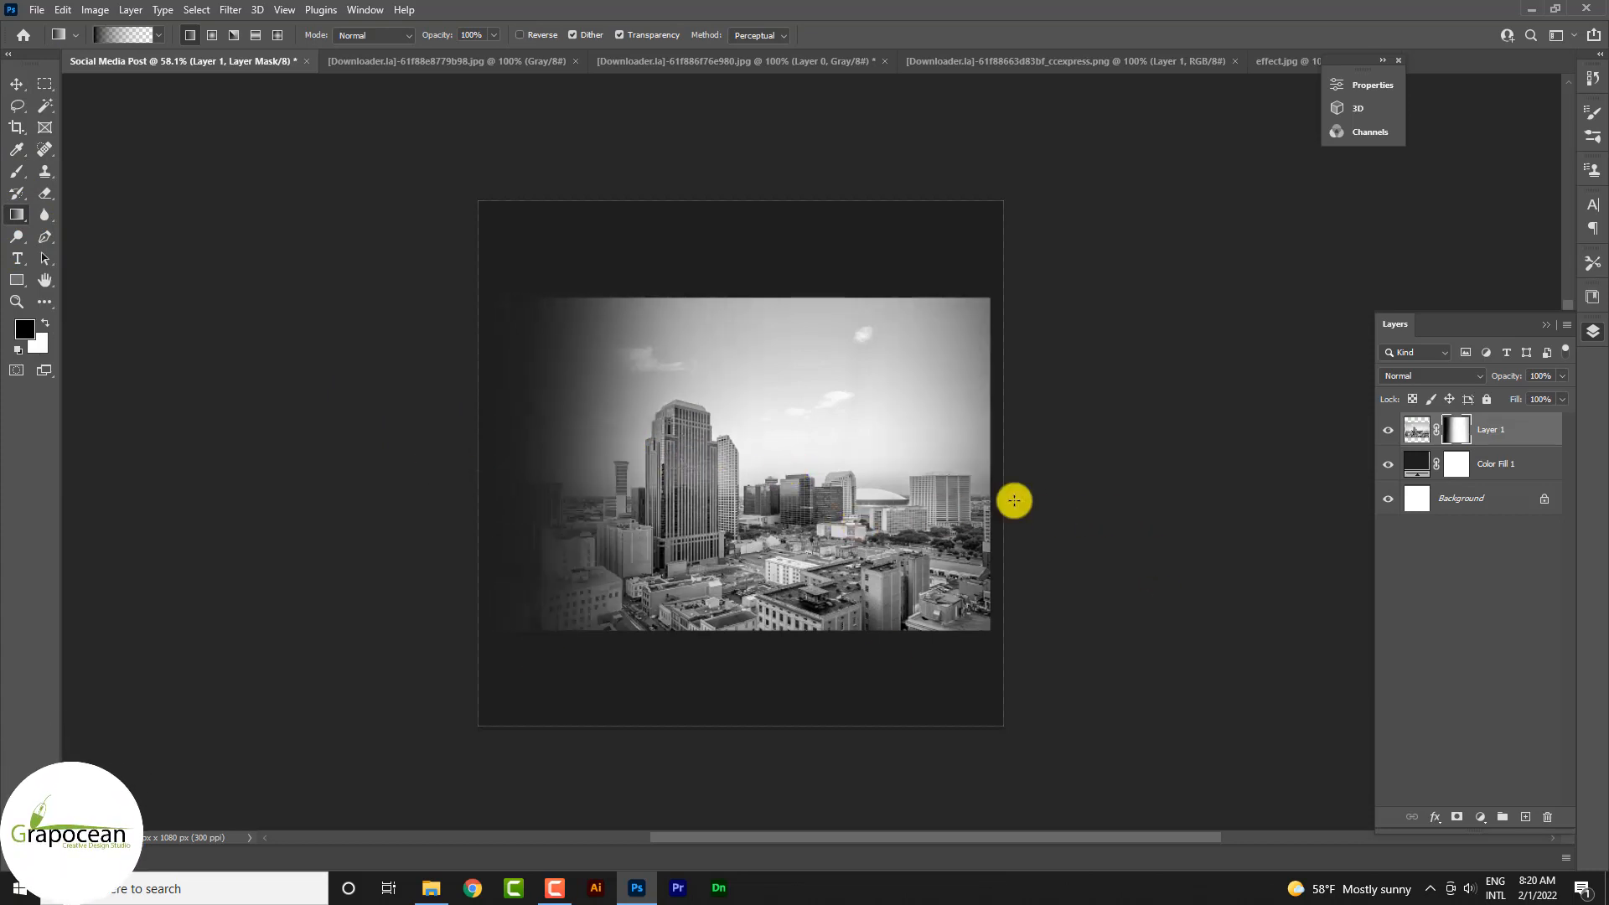
left_click_drag(1014, 500, 783, 482)
left_click_drag(1028, 478, 839, 492)
left_click_drag(783, 212, 805, 410)
left_click_drag(776, 251, 747, 385)
left_click_drag(754, 506, 754, 503)
left_click_drag(747, 654, 789, 420)
left_click_drag(822, 646, 924, 441)
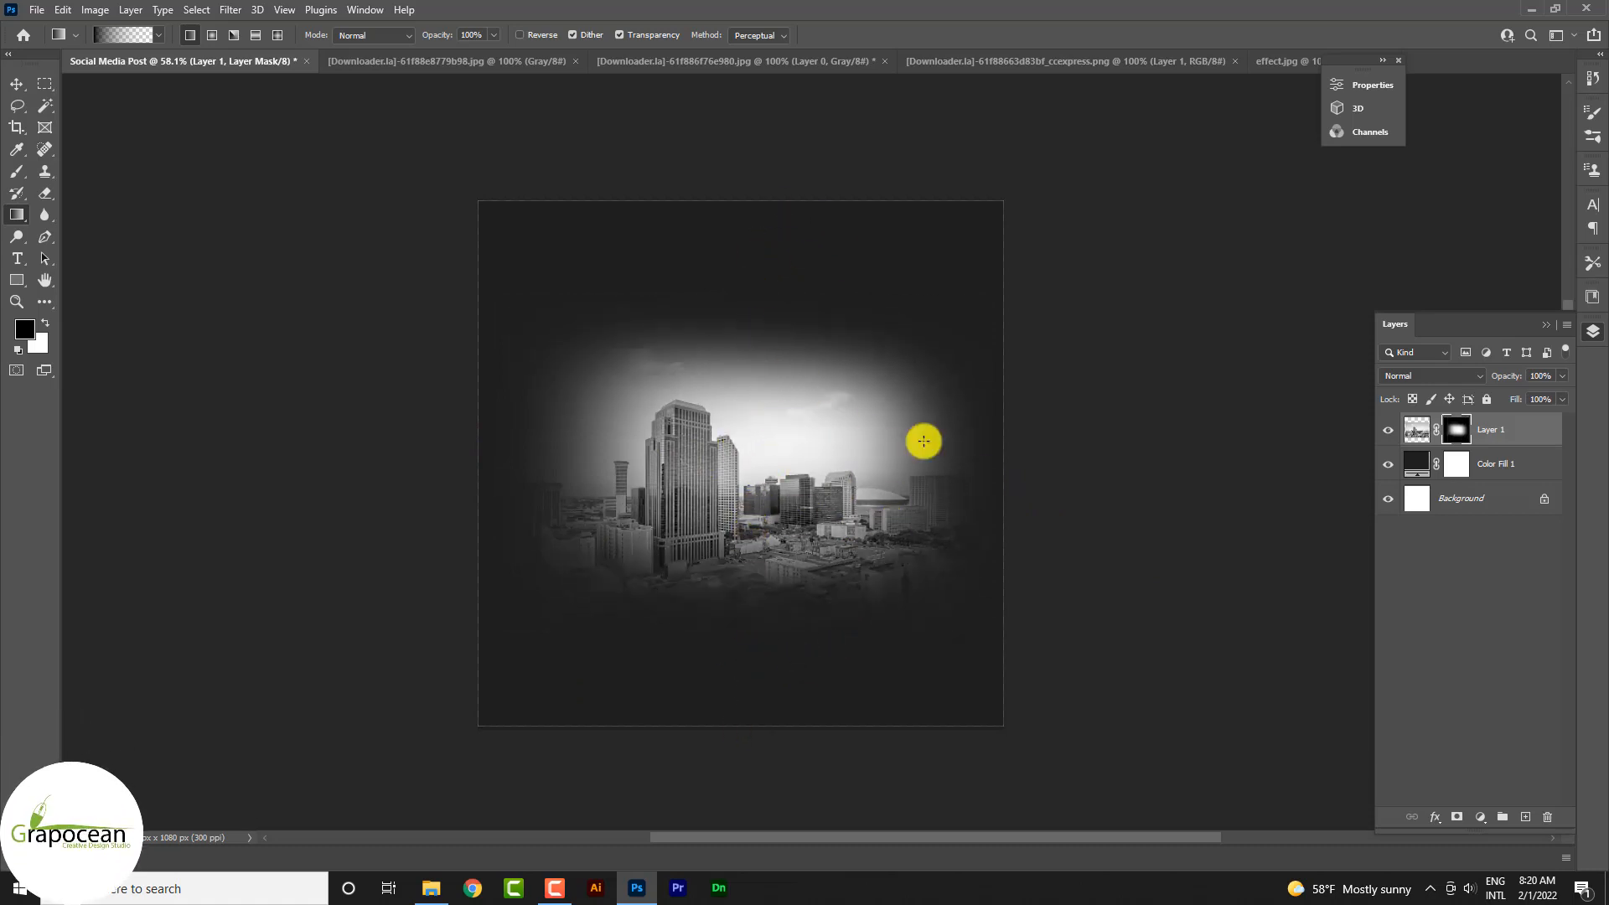
Set the city layer's blend mode to Divide and move the skyline up into the upper half of the canvas
left_click(1435, 375)
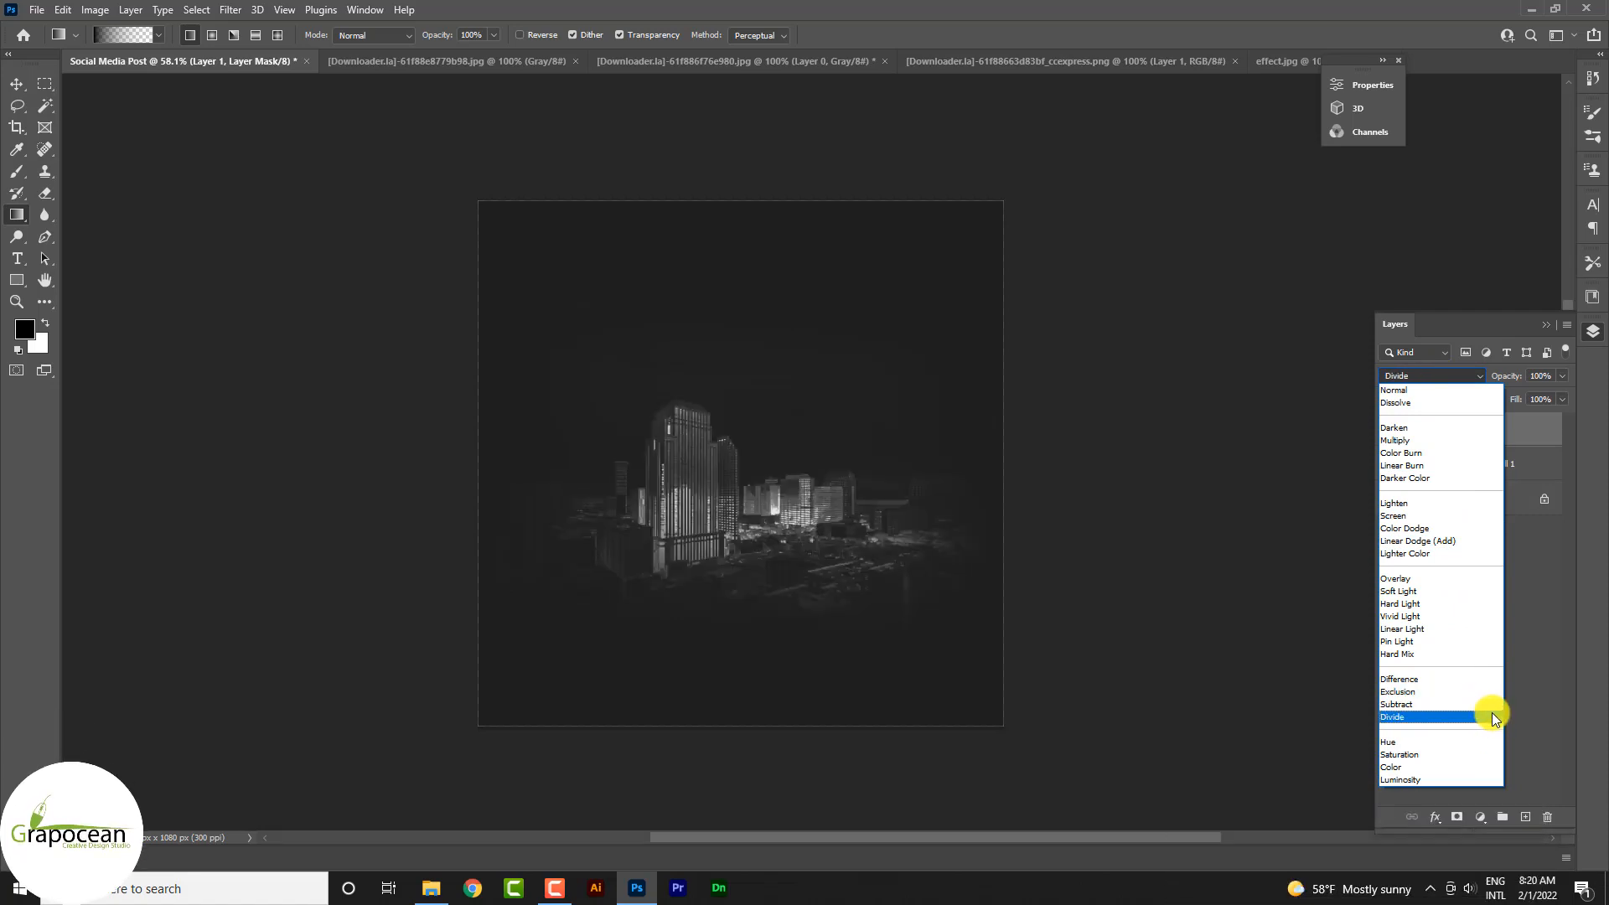
left_click(1492, 717)
left_click(17, 84)
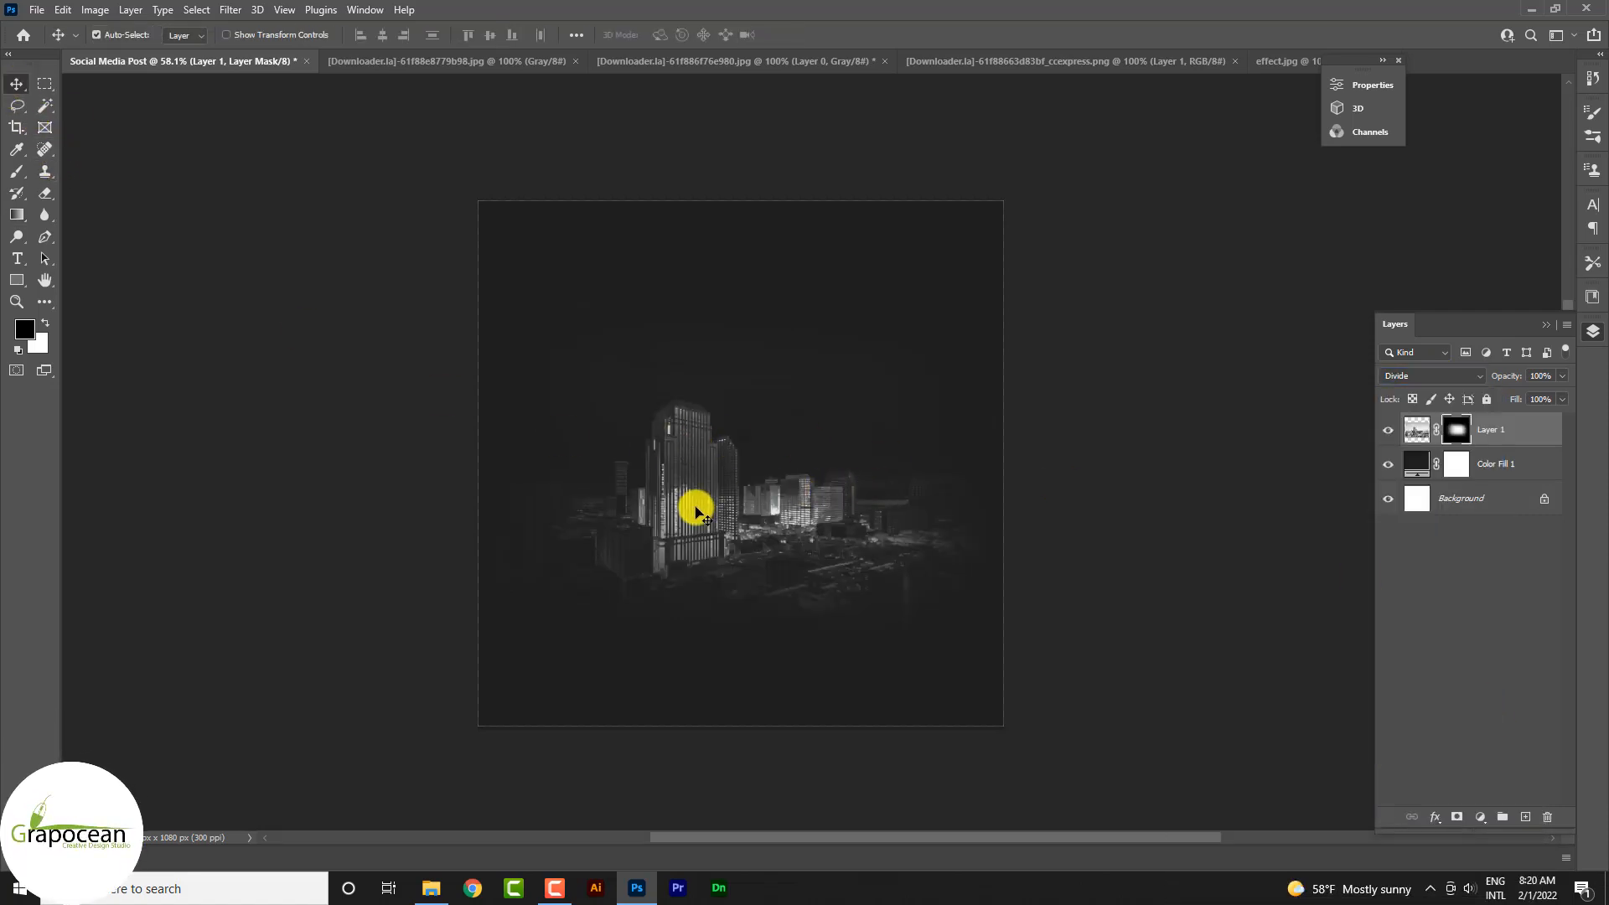
left_click_drag(696, 512, 689, 409)
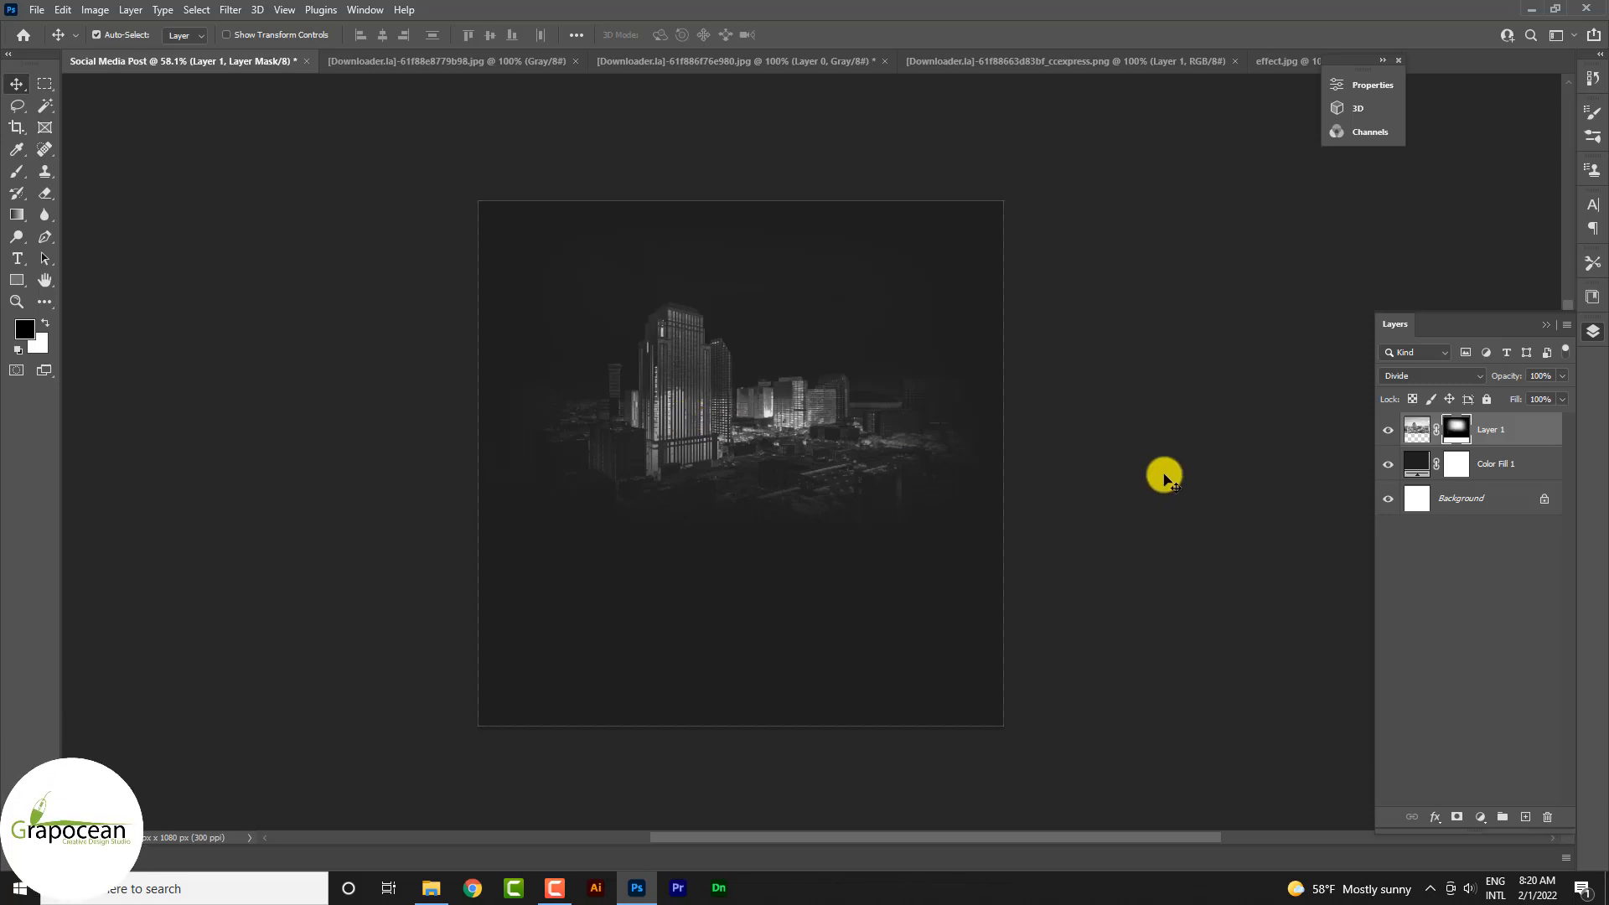
Bring the cutout of the man with headphones into the Social Media Post document, centred horizontally over the skyline
left_click(789, 63)
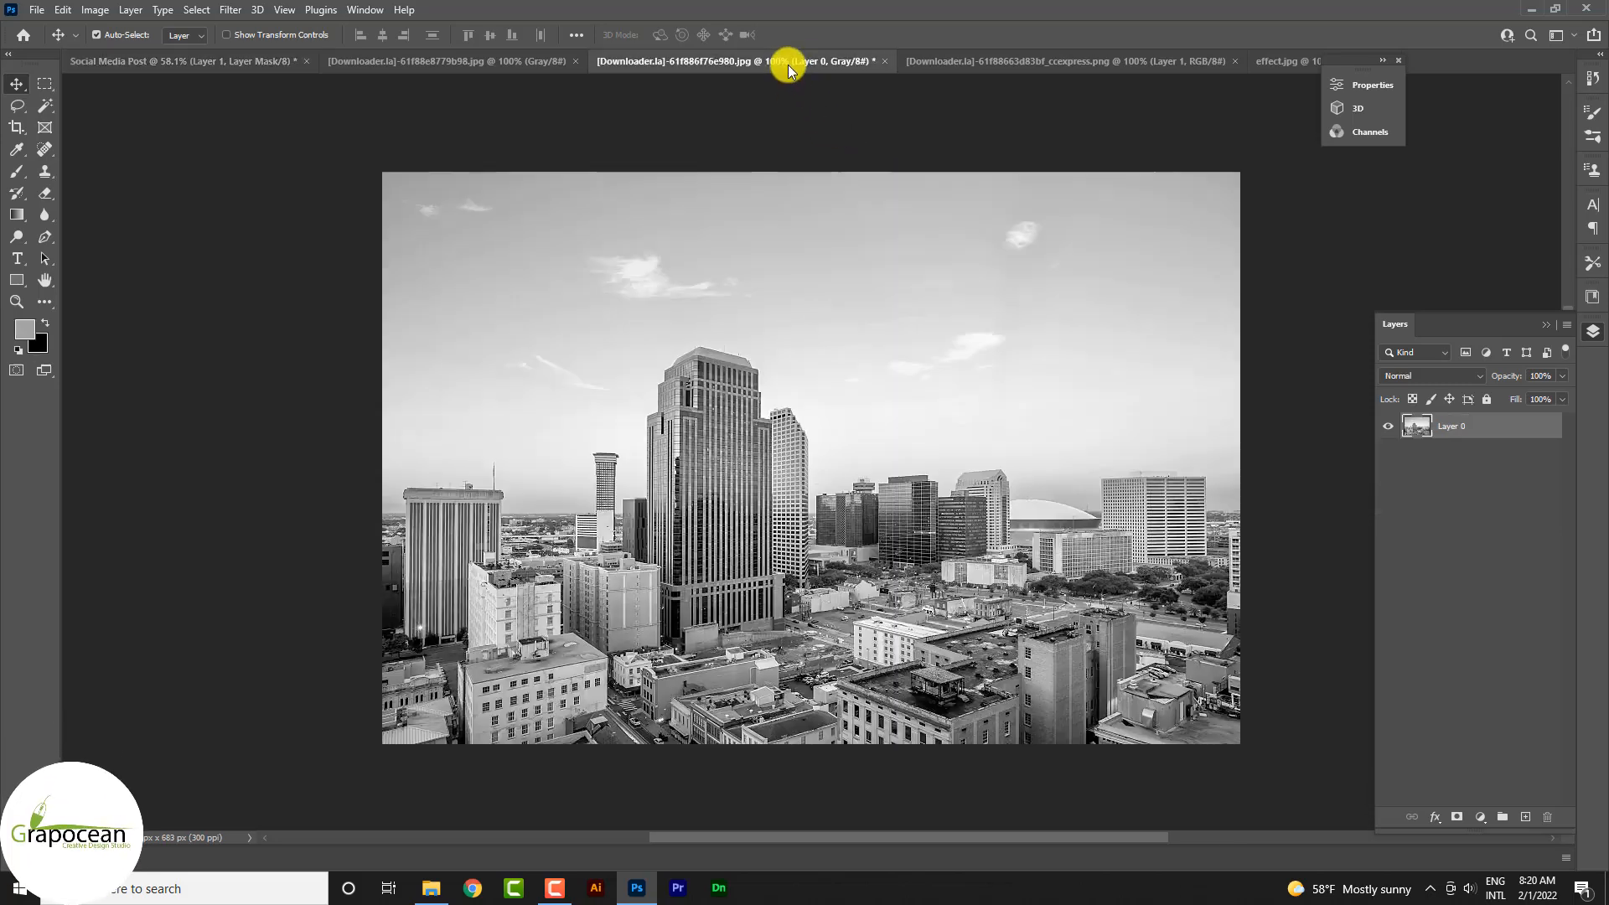
left_click(981, 60)
left_click_drag(808, 216, 741, 501)
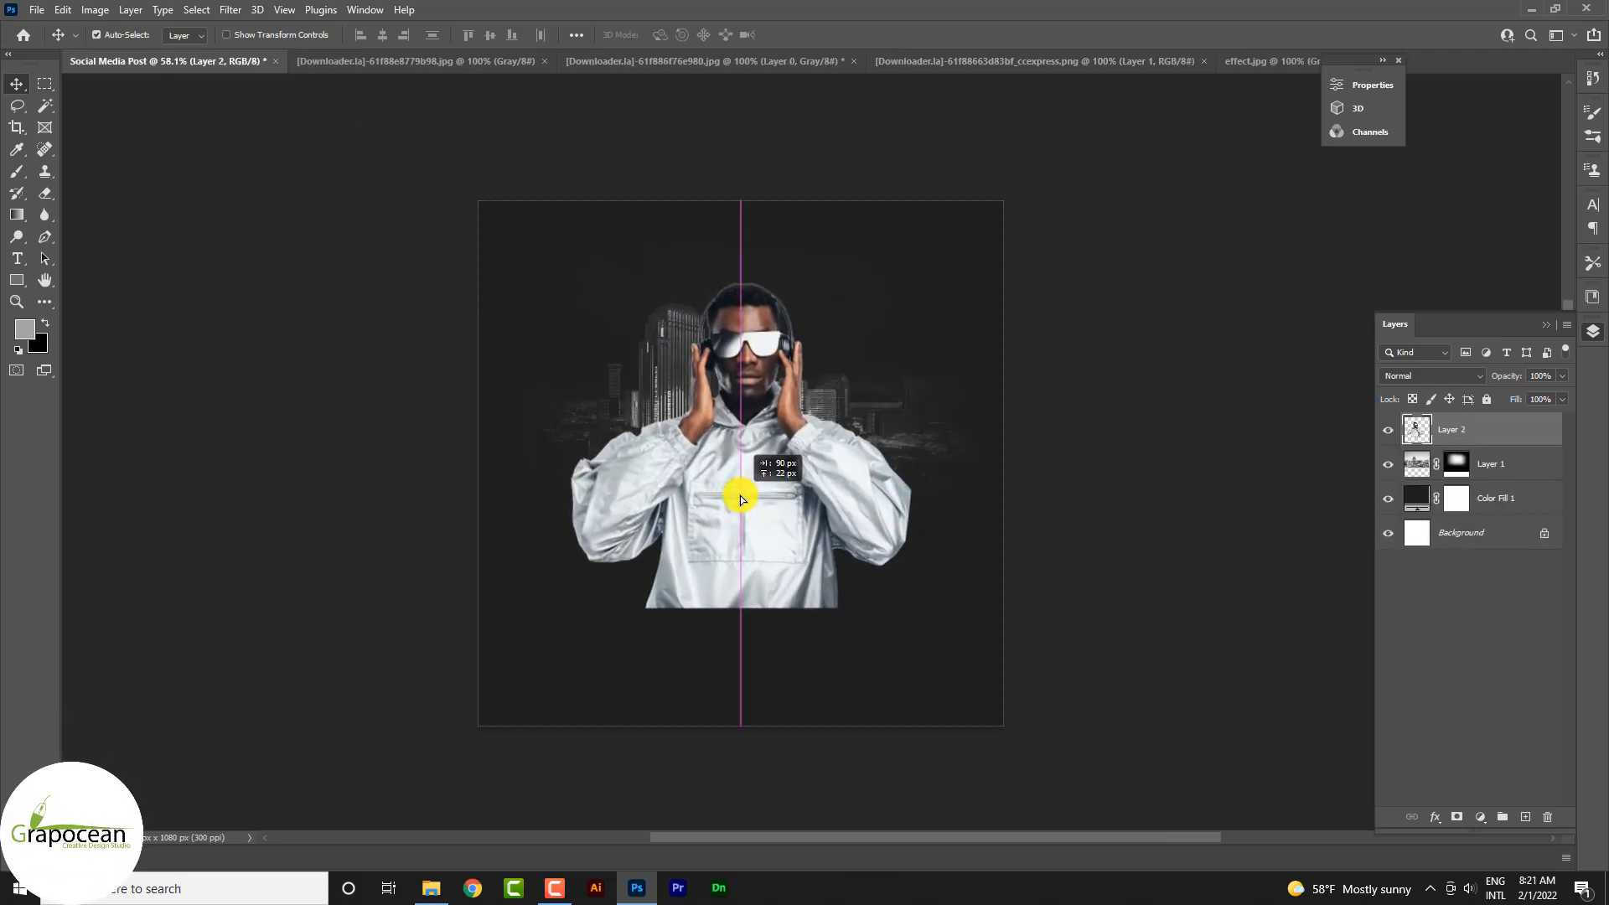
Add a layer mask to the man's layer and fade out the bottom of his jacket with a black-to-transparent gradient
left_click(1458, 820)
left_click(17, 214)
left_click_drag(722, 650, 747, 537)
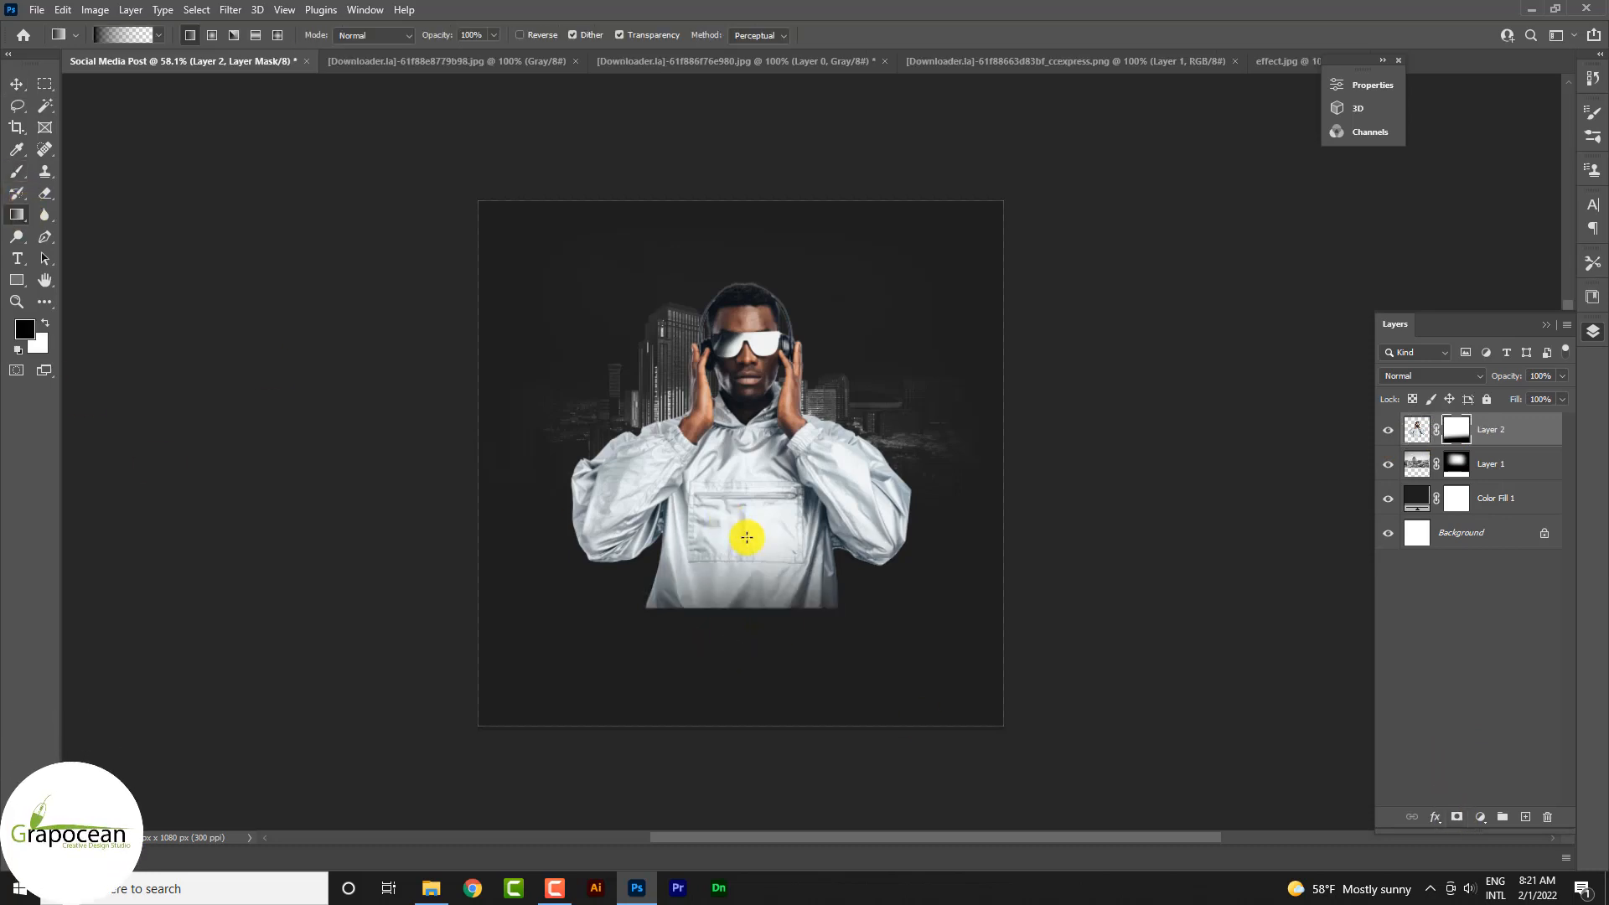
left_click_drag(738, 660, 732, 575)
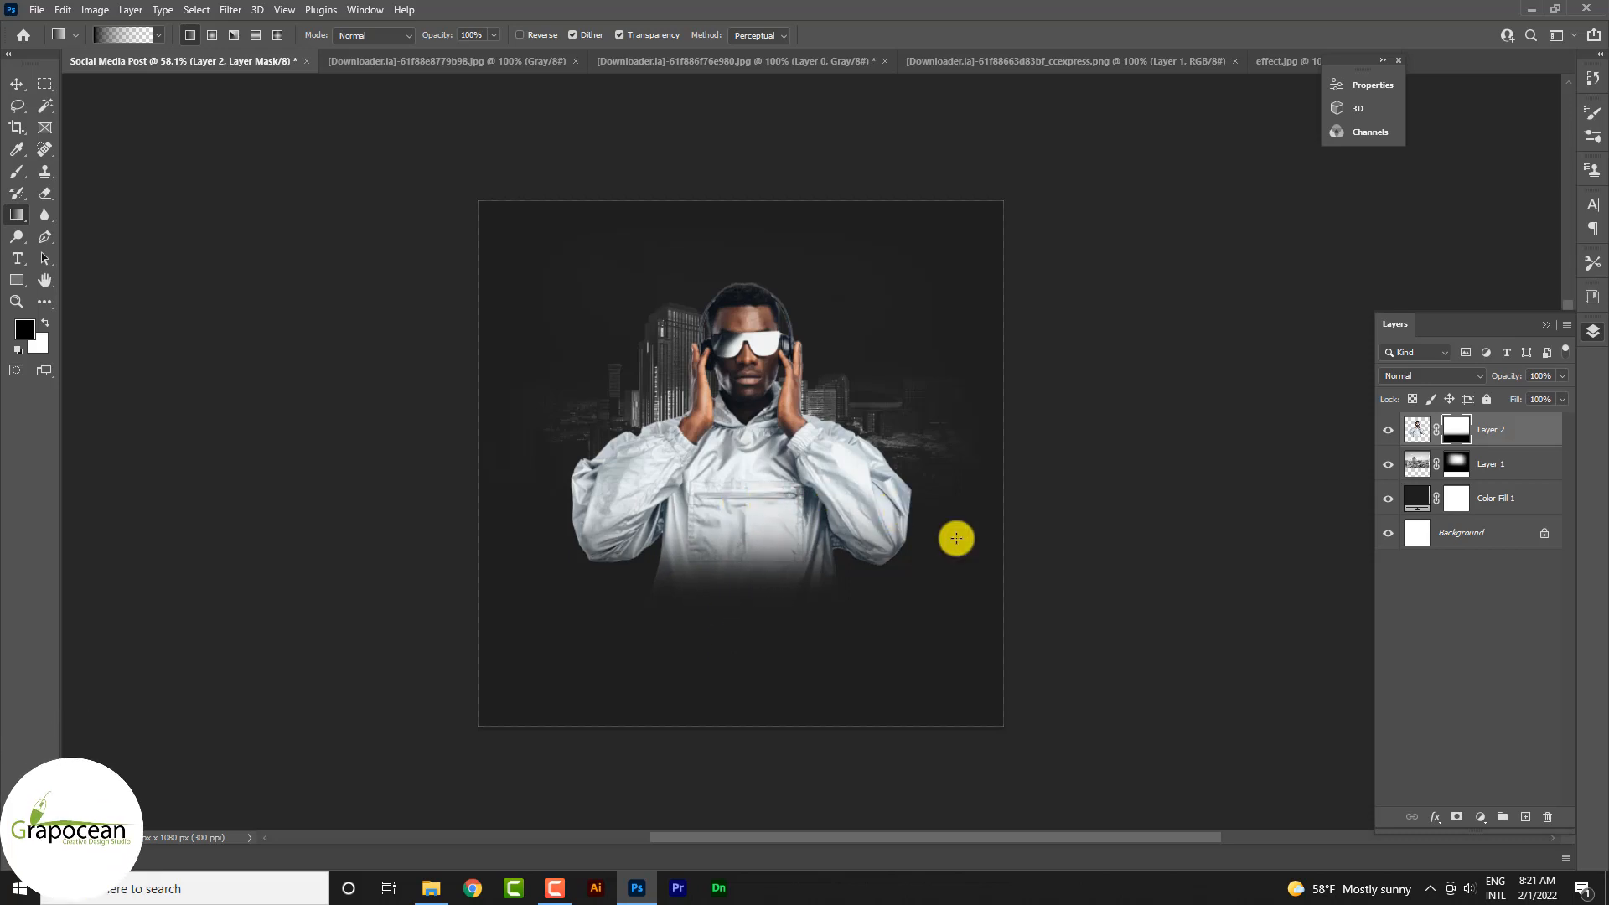
left_click(19, 86)
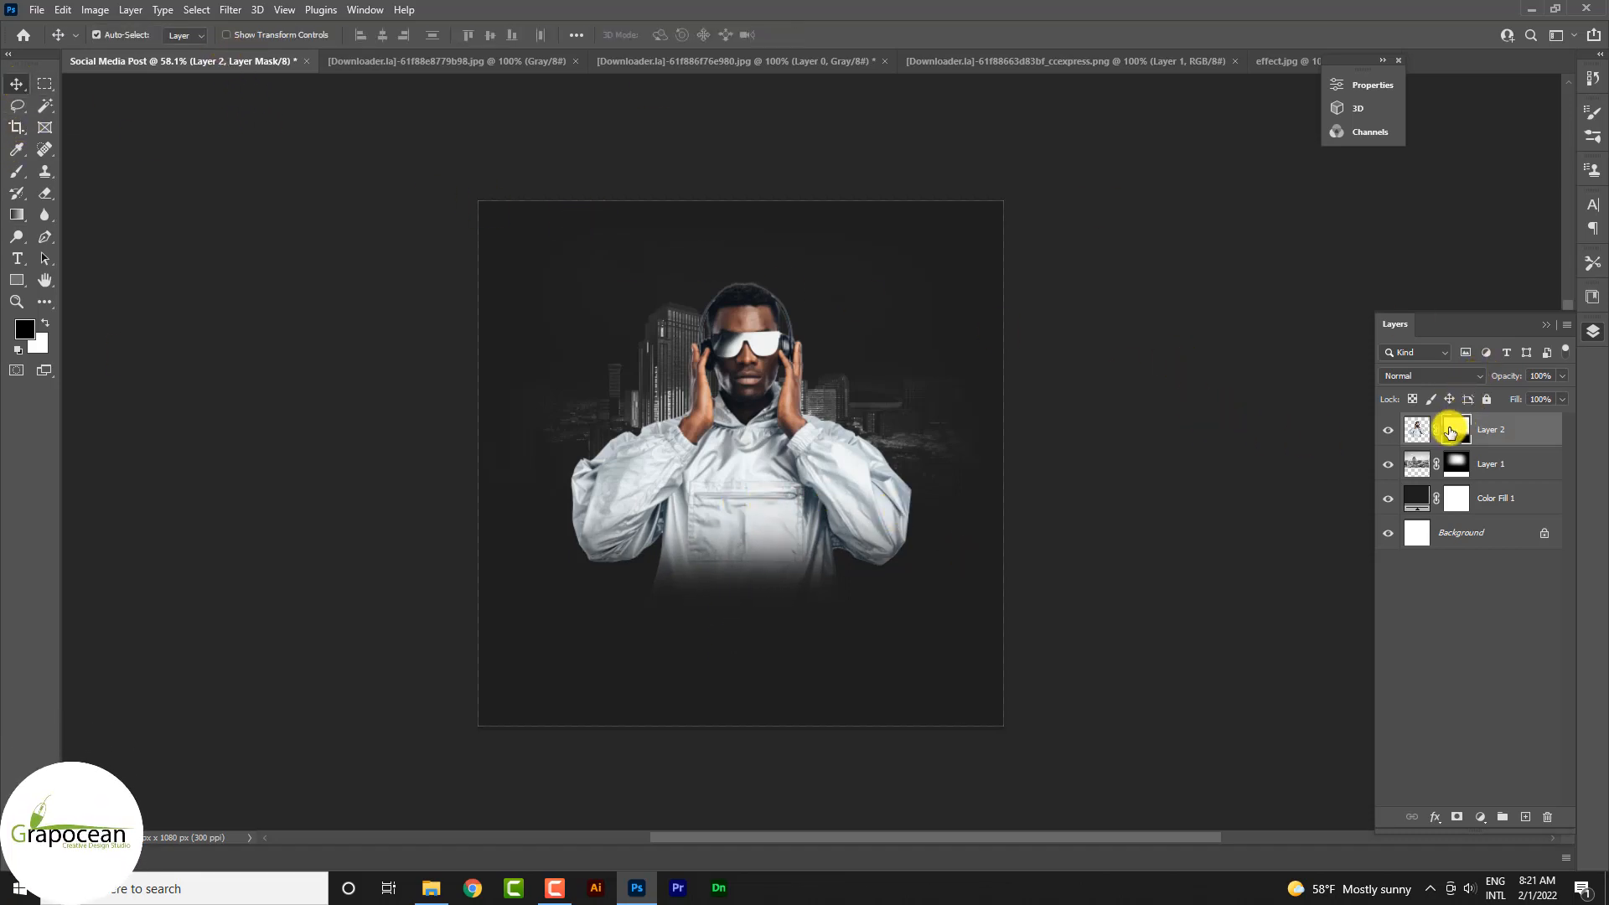
Open the Camera Raw Filter on the man's image and raise Exposure to +0.65
left_click(1419, 433)
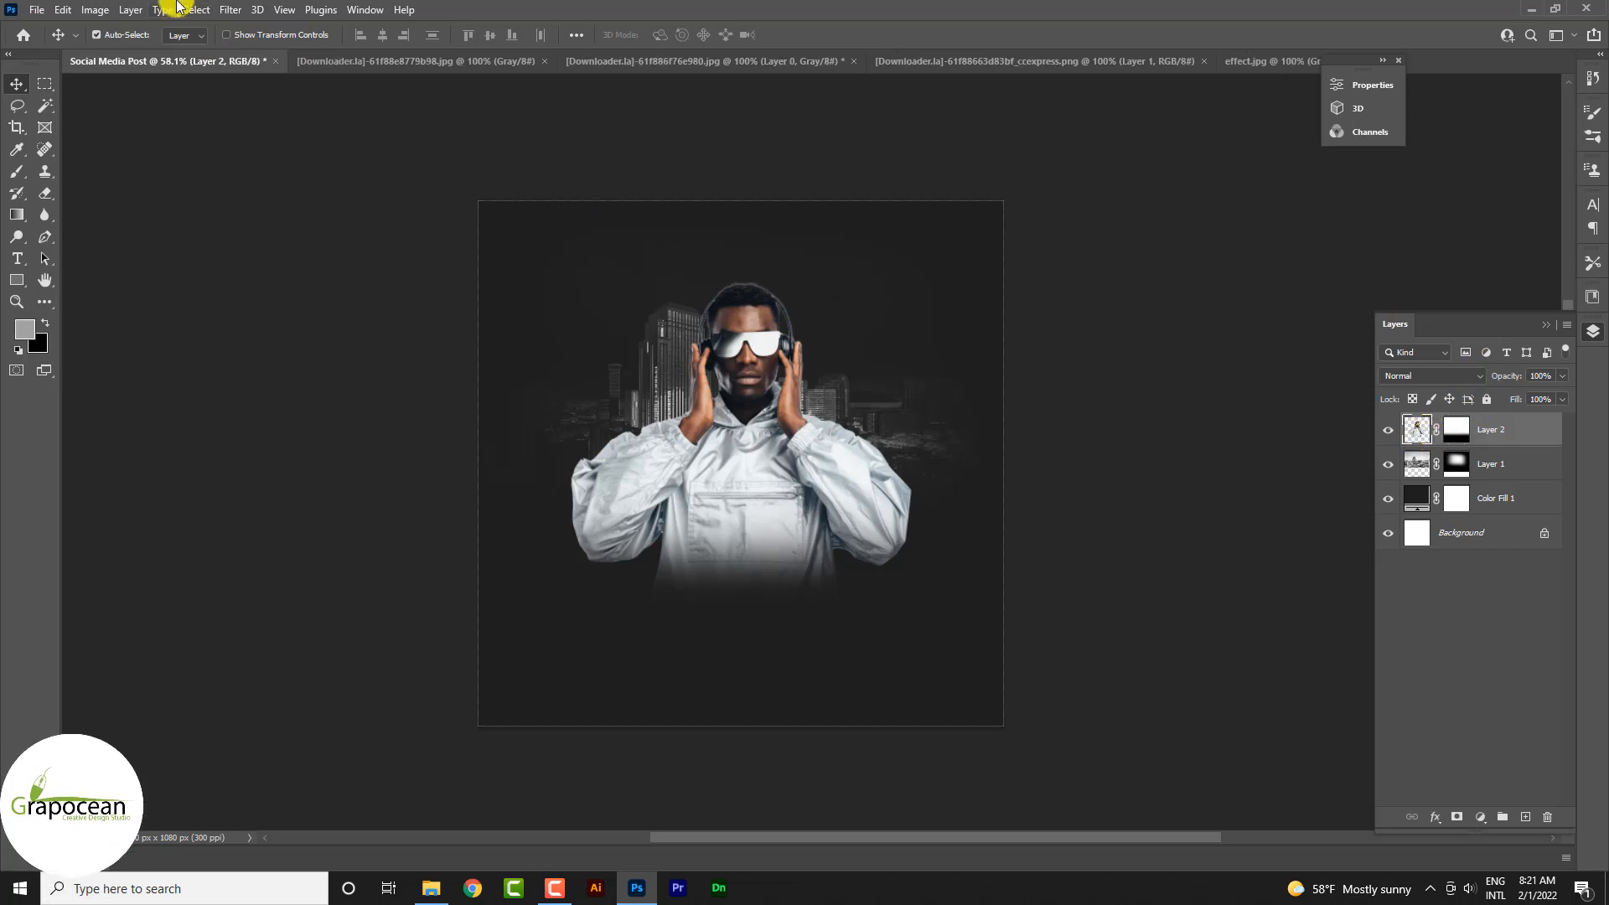
left_click(228, 12)
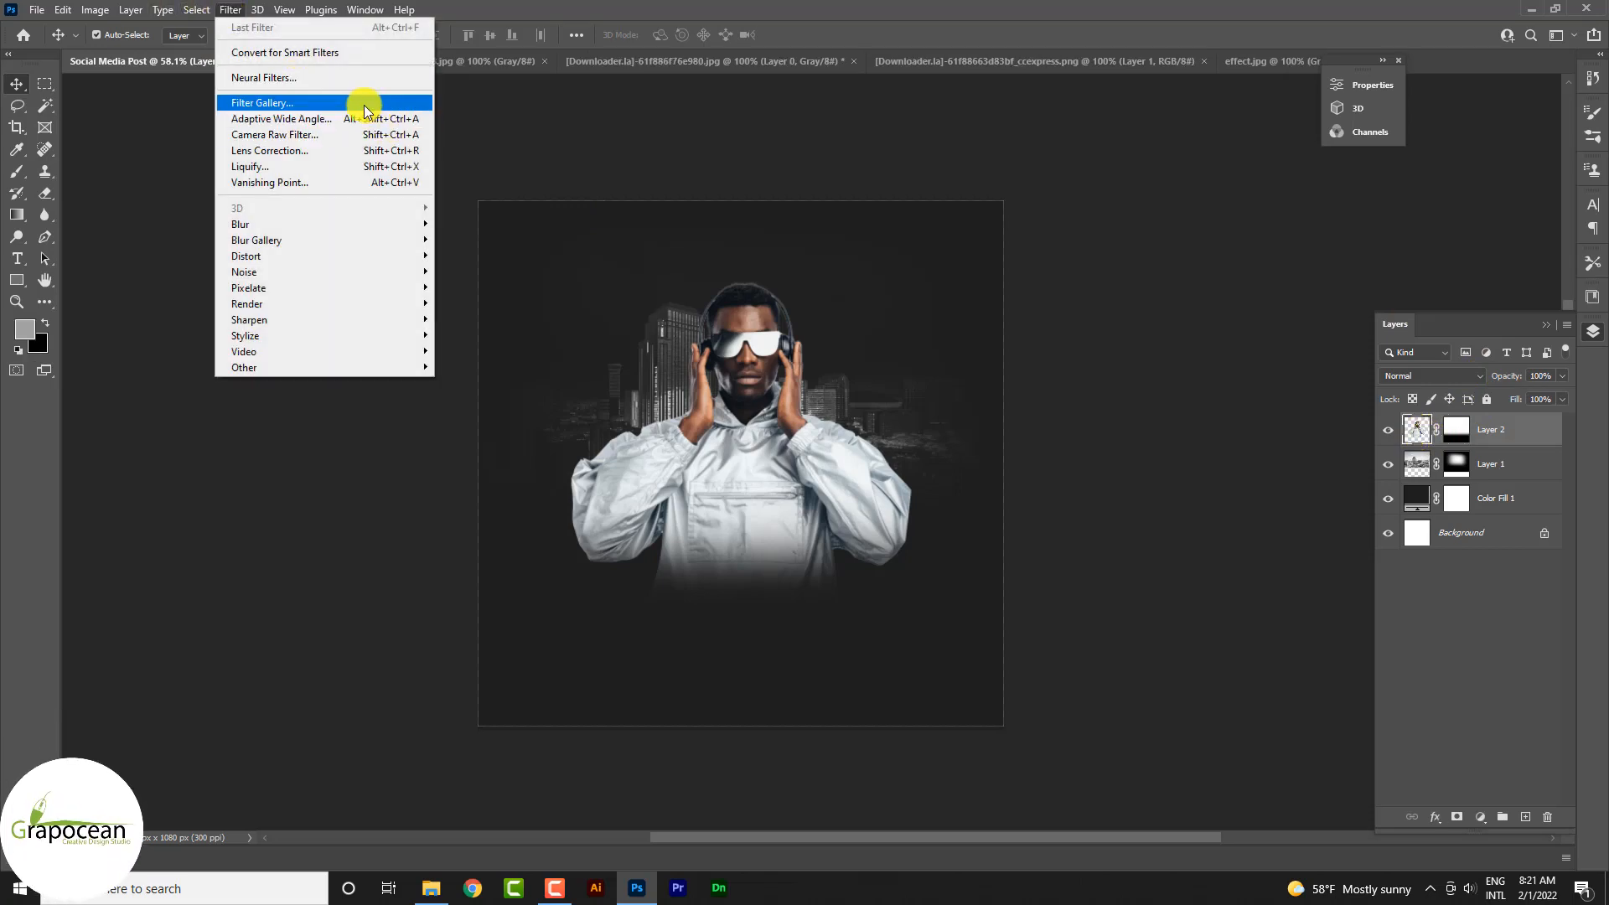
left_click(348, 135)
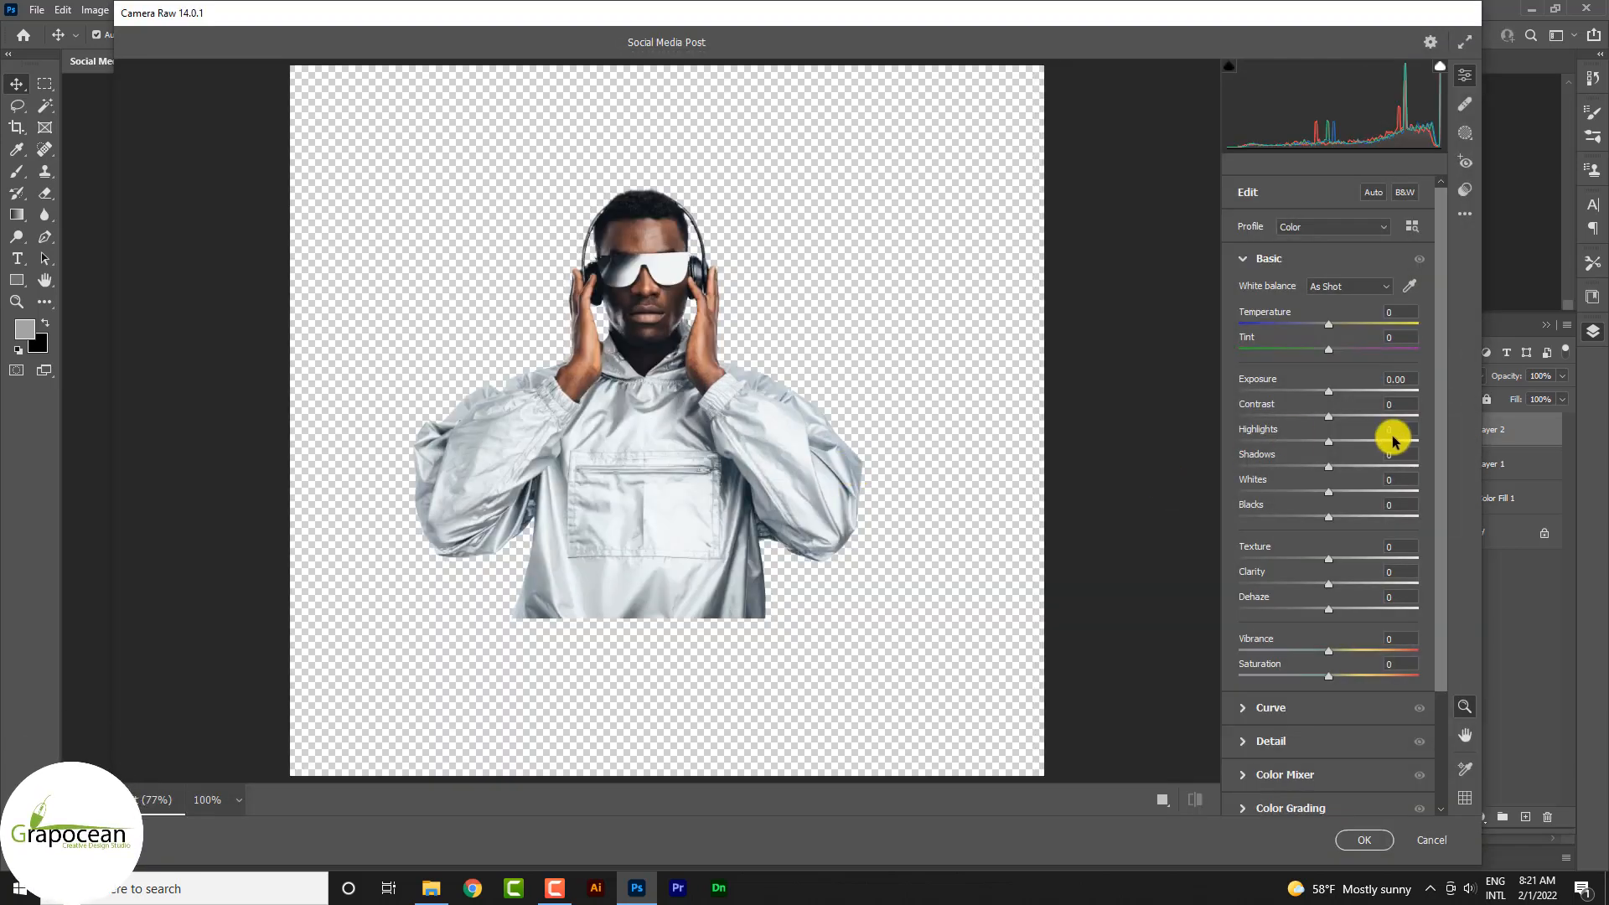
left_click_drag(1328, 391, 1346, 396)
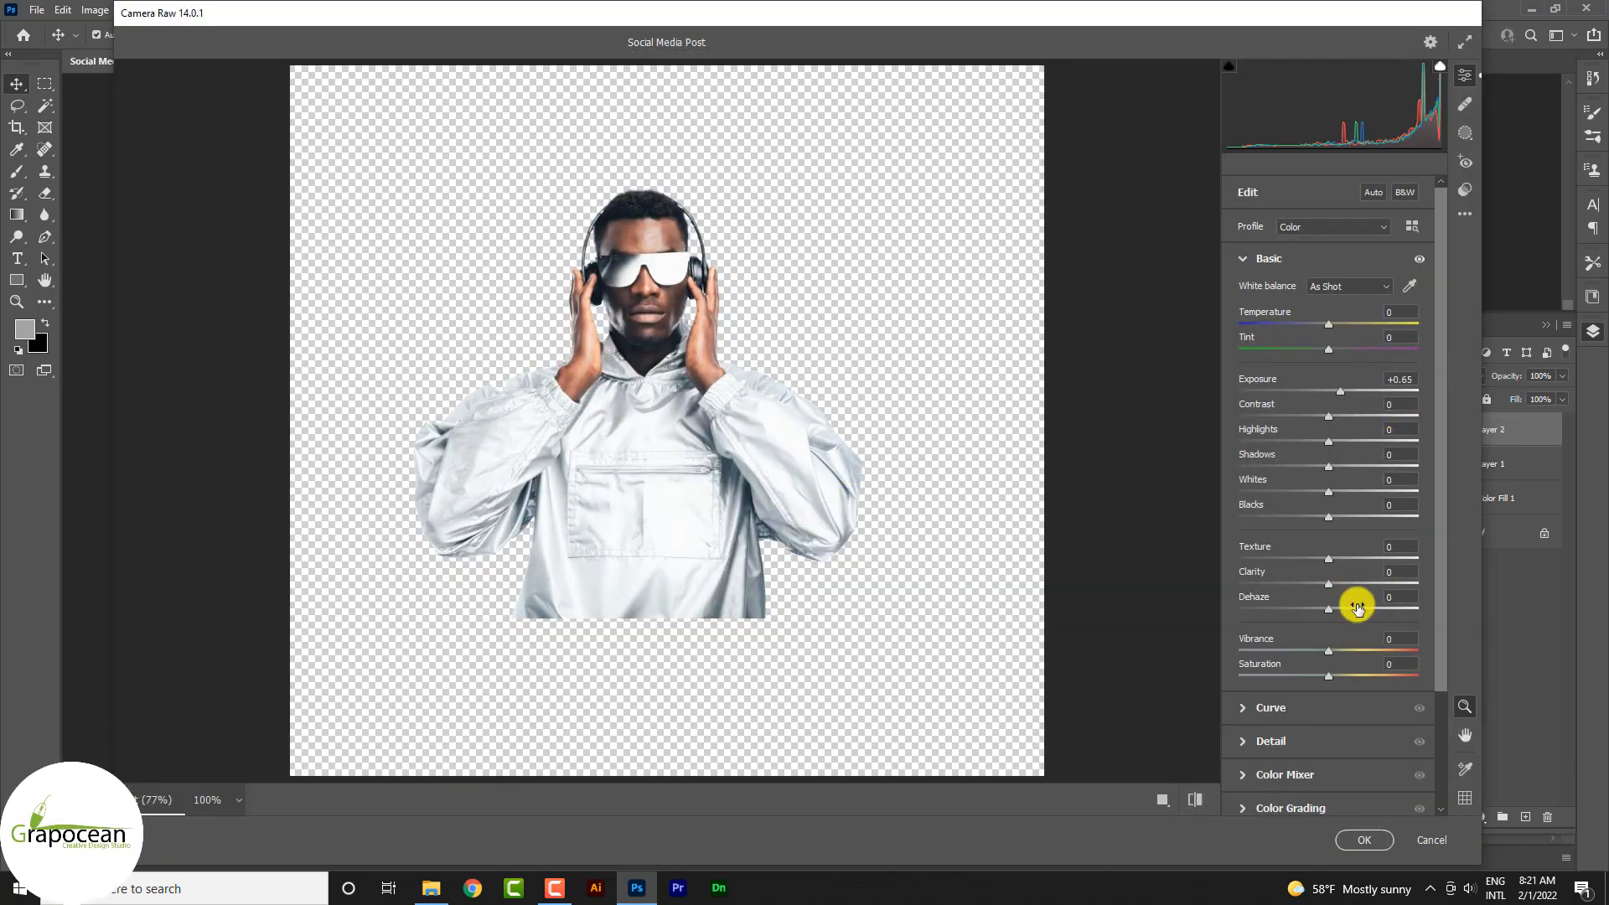
Set the Camera Raw detail values to Sharpening 67, Noise Reduction 68 and Color Noise Reduction 100
scroll(1249, 600, "down", 3)
left_click(1246, 600)
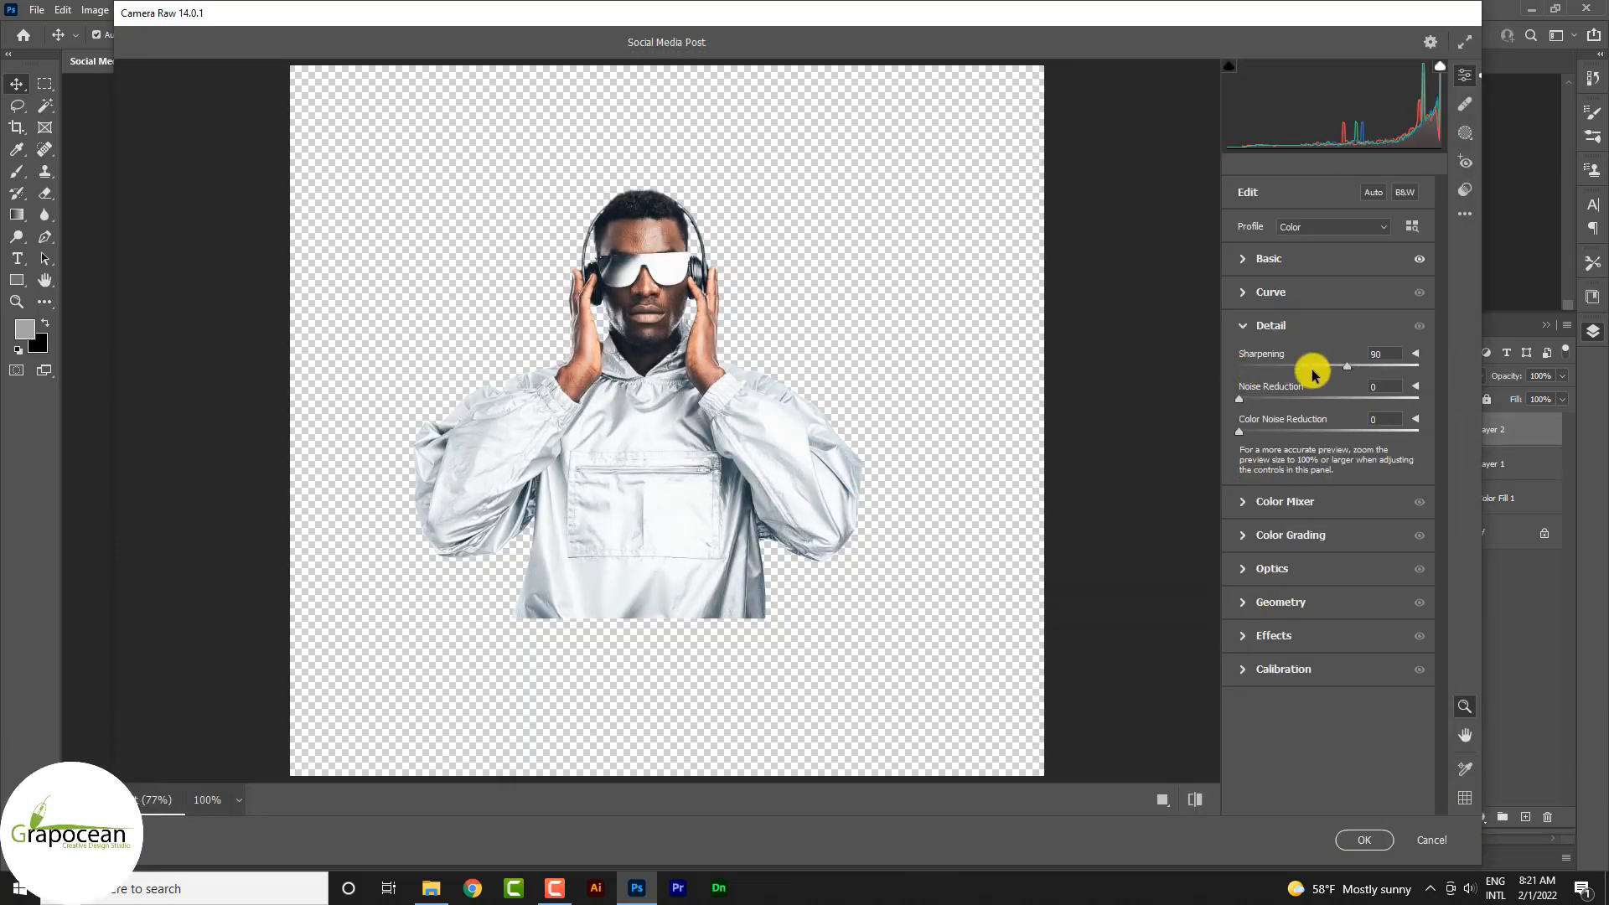
left_click_drag(1240, 398, 1456, 421)
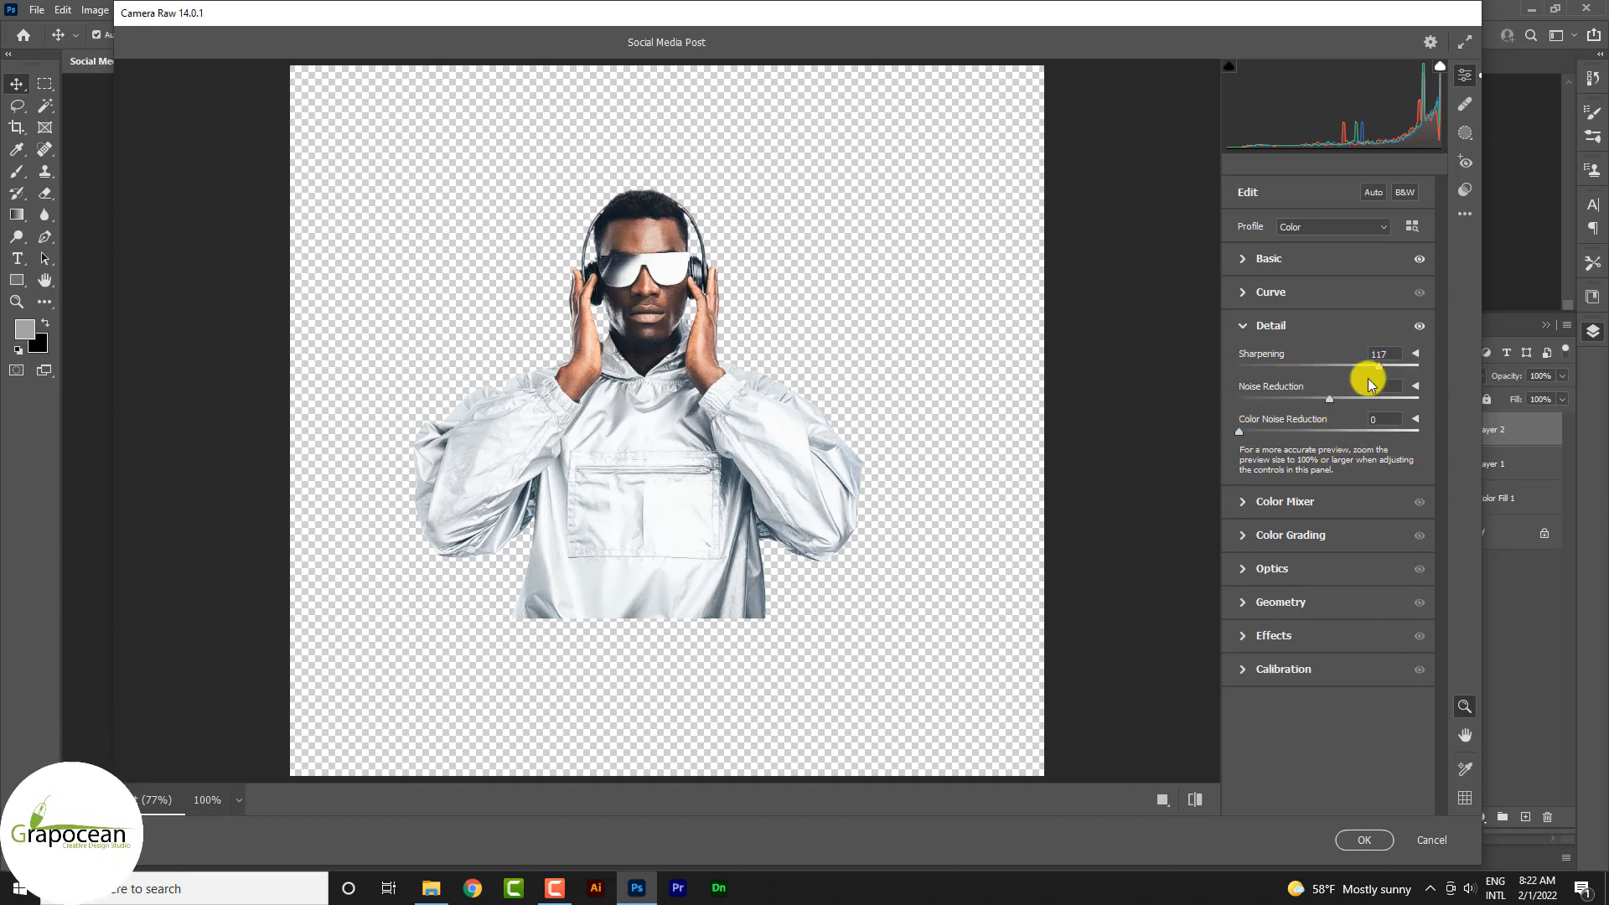
left_click_drag(1370, 384, 1342, 469)
Set Contrast to +34, Highlights to +34 and Shadows to +15, and compare the before and after views up close
left_click(1246, 277)
left_click(1163, 800)
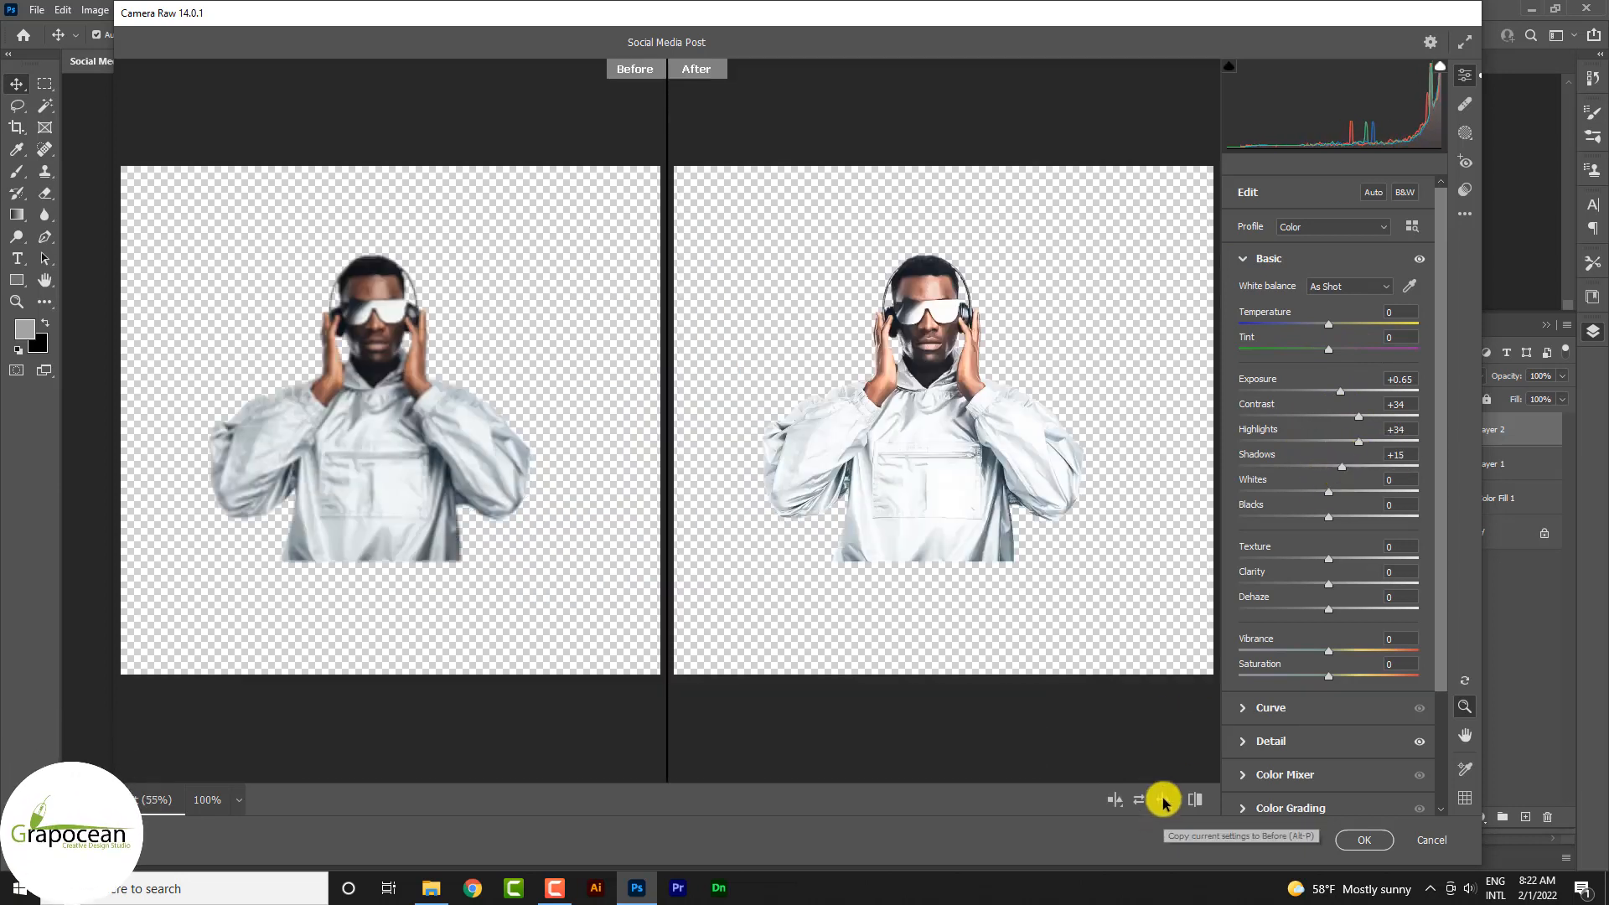
left_click(962, 401)
scroll(956, 381, "down", 3)
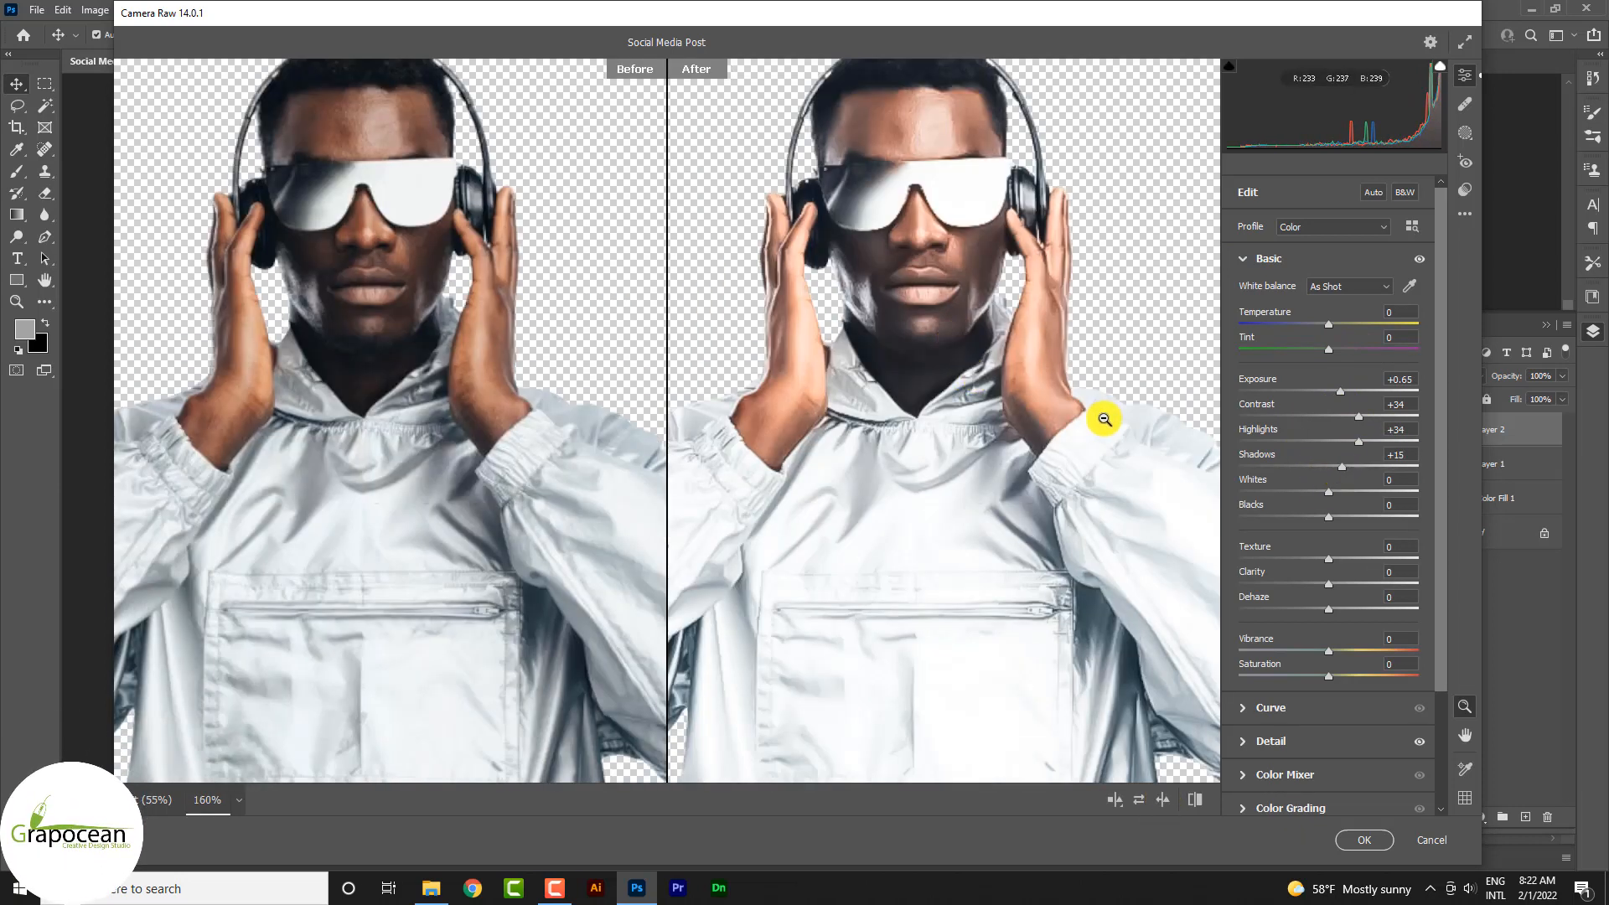
Set Whites to +7, Blacks to +10, Texture to +47, Clarity to +2 and Dehaze to +5, and apply the filter
mouse_move(1329, 493)
left_mouse_down()
mouse_move(1279, 486)
mouse_move(1339, 503)
left_mouse_up()
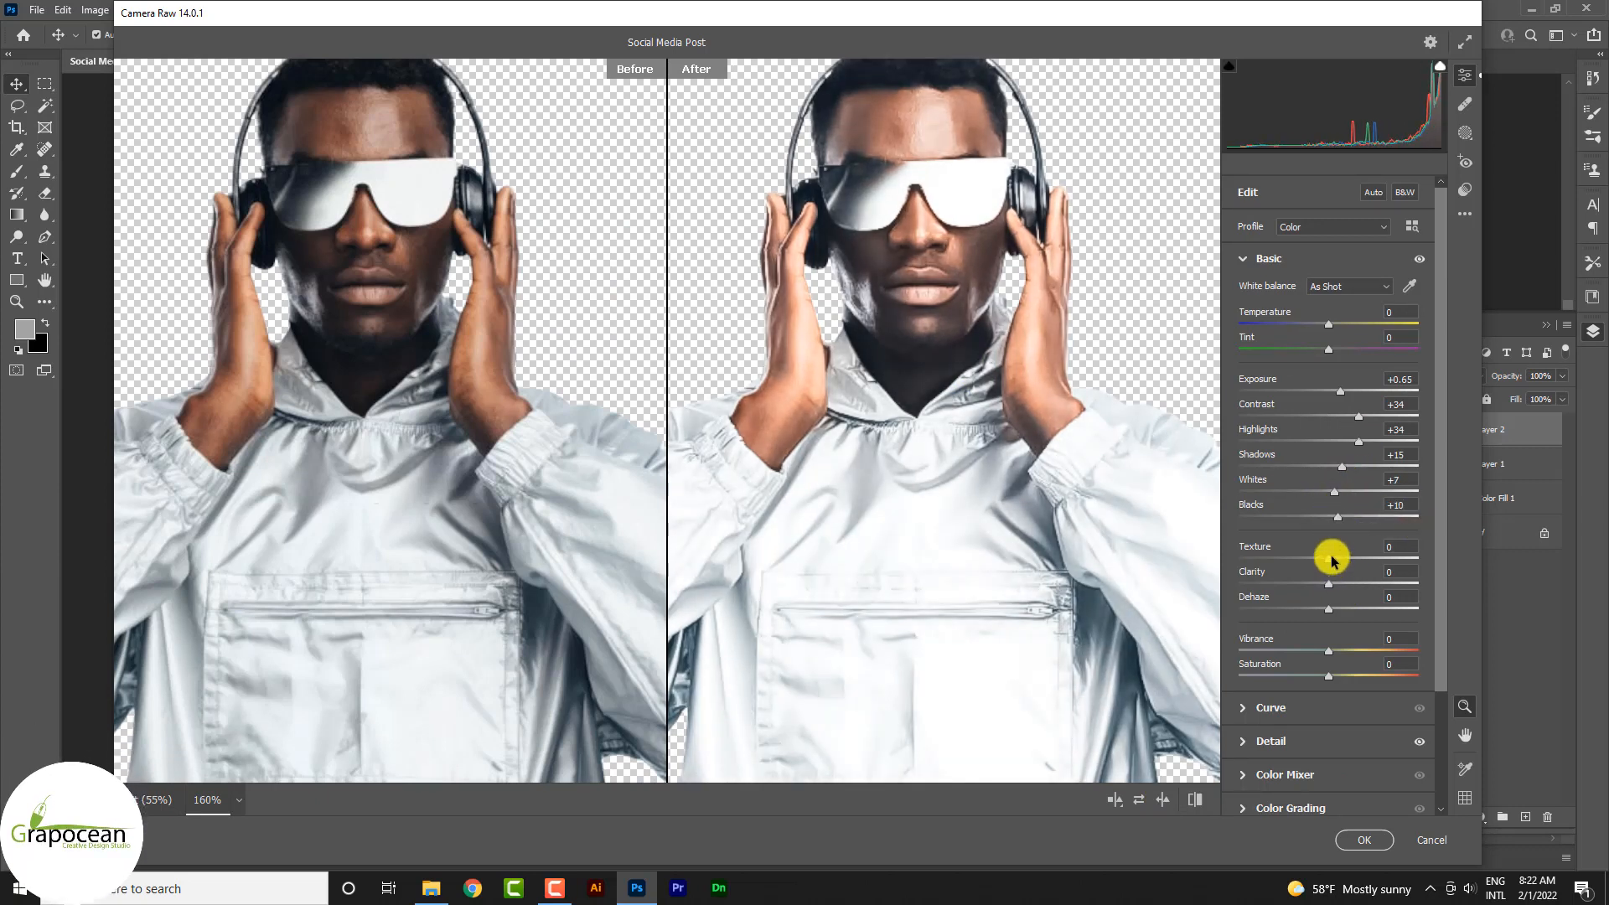
left_click_drag(1334, 560, 1372, 563)
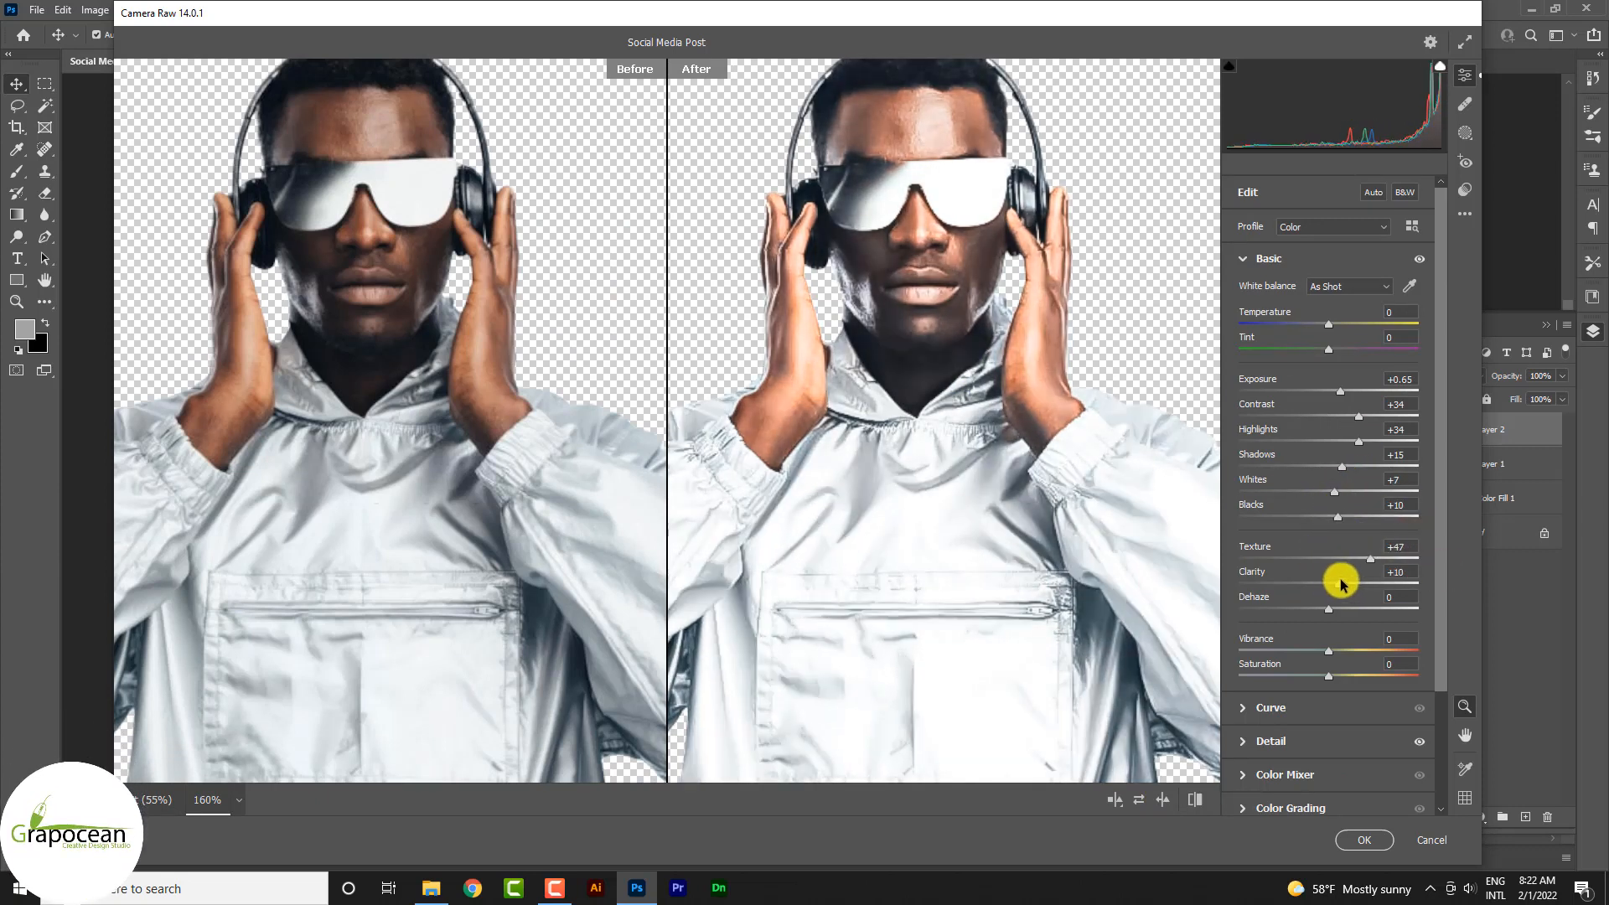
left_click_drag(1331, 613, 1357, 613)
scroll(1333, 604, "down", 3)
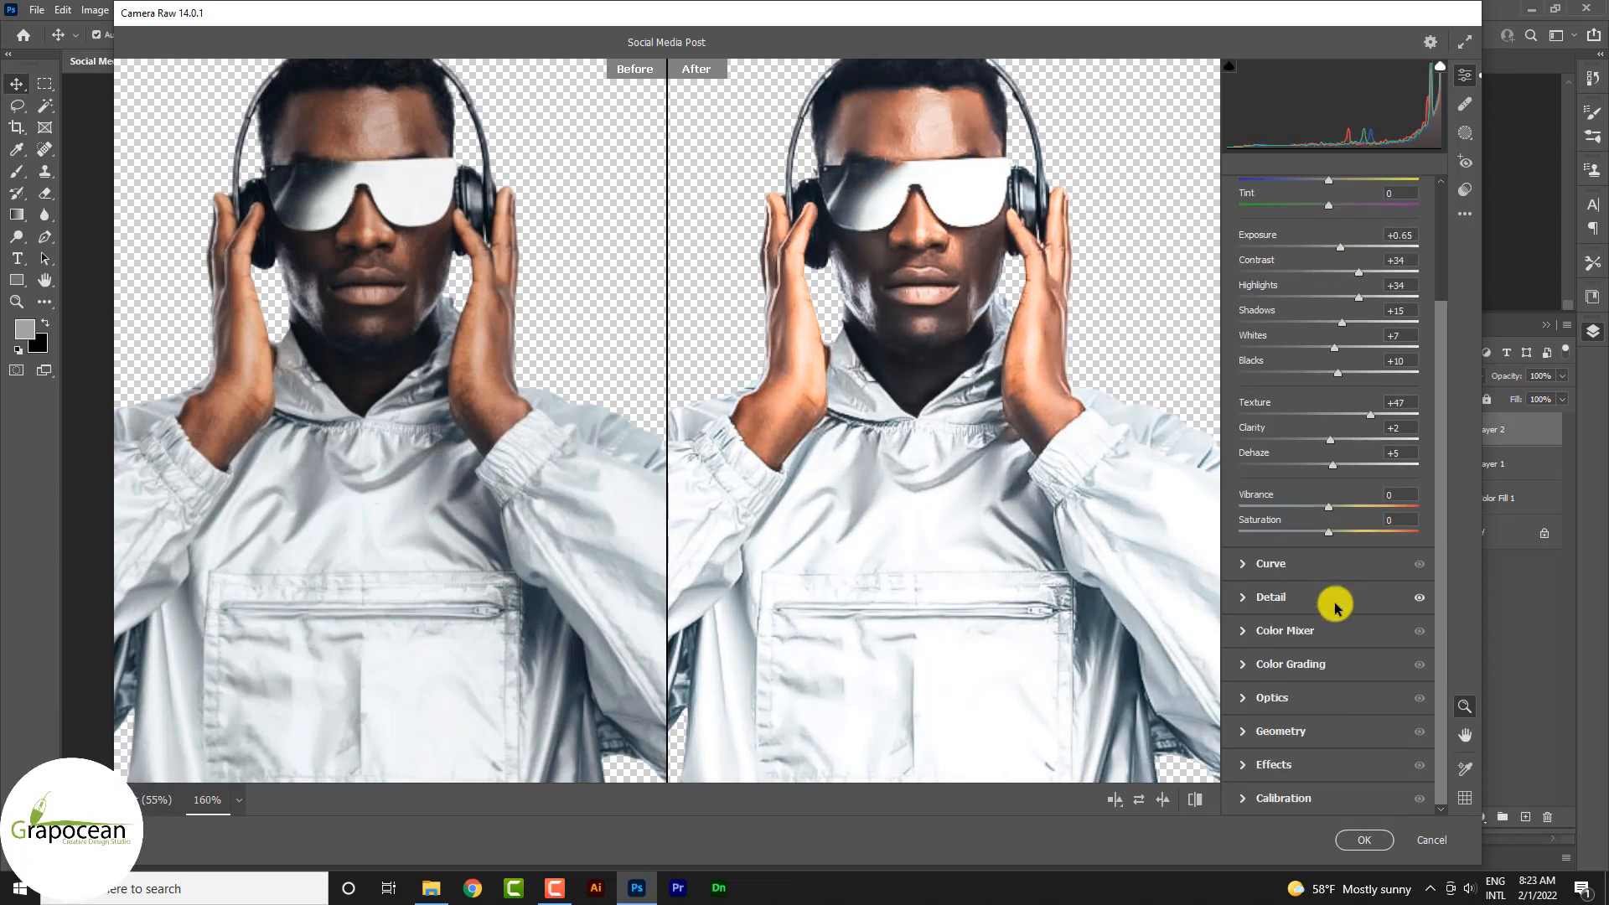
left_click(1333, 596)
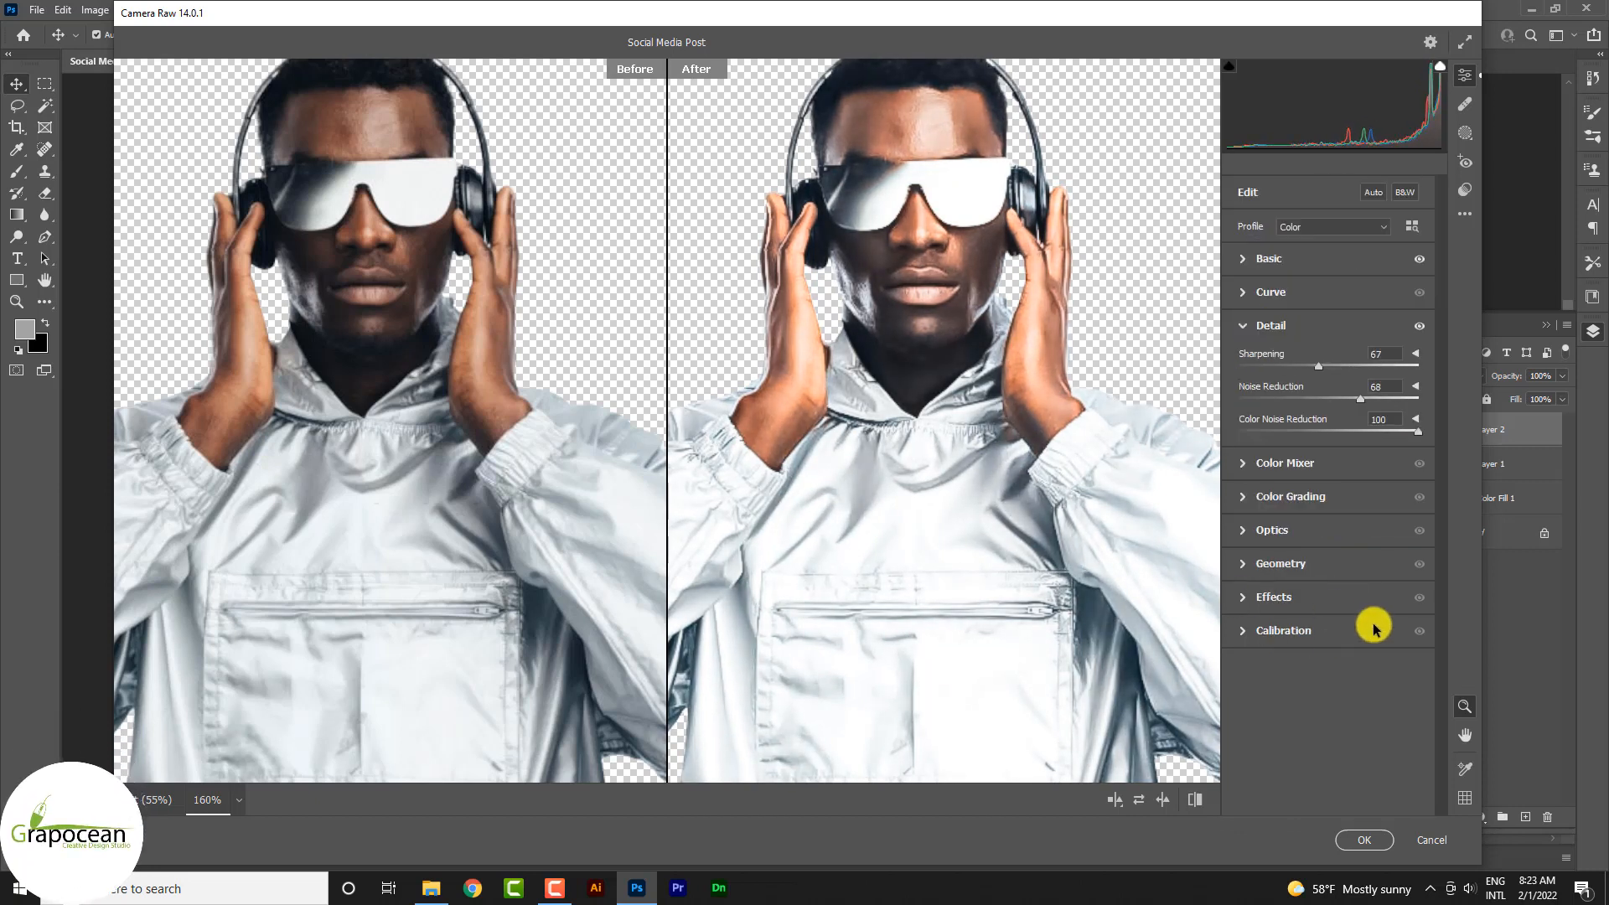
left_click(1375, 842)
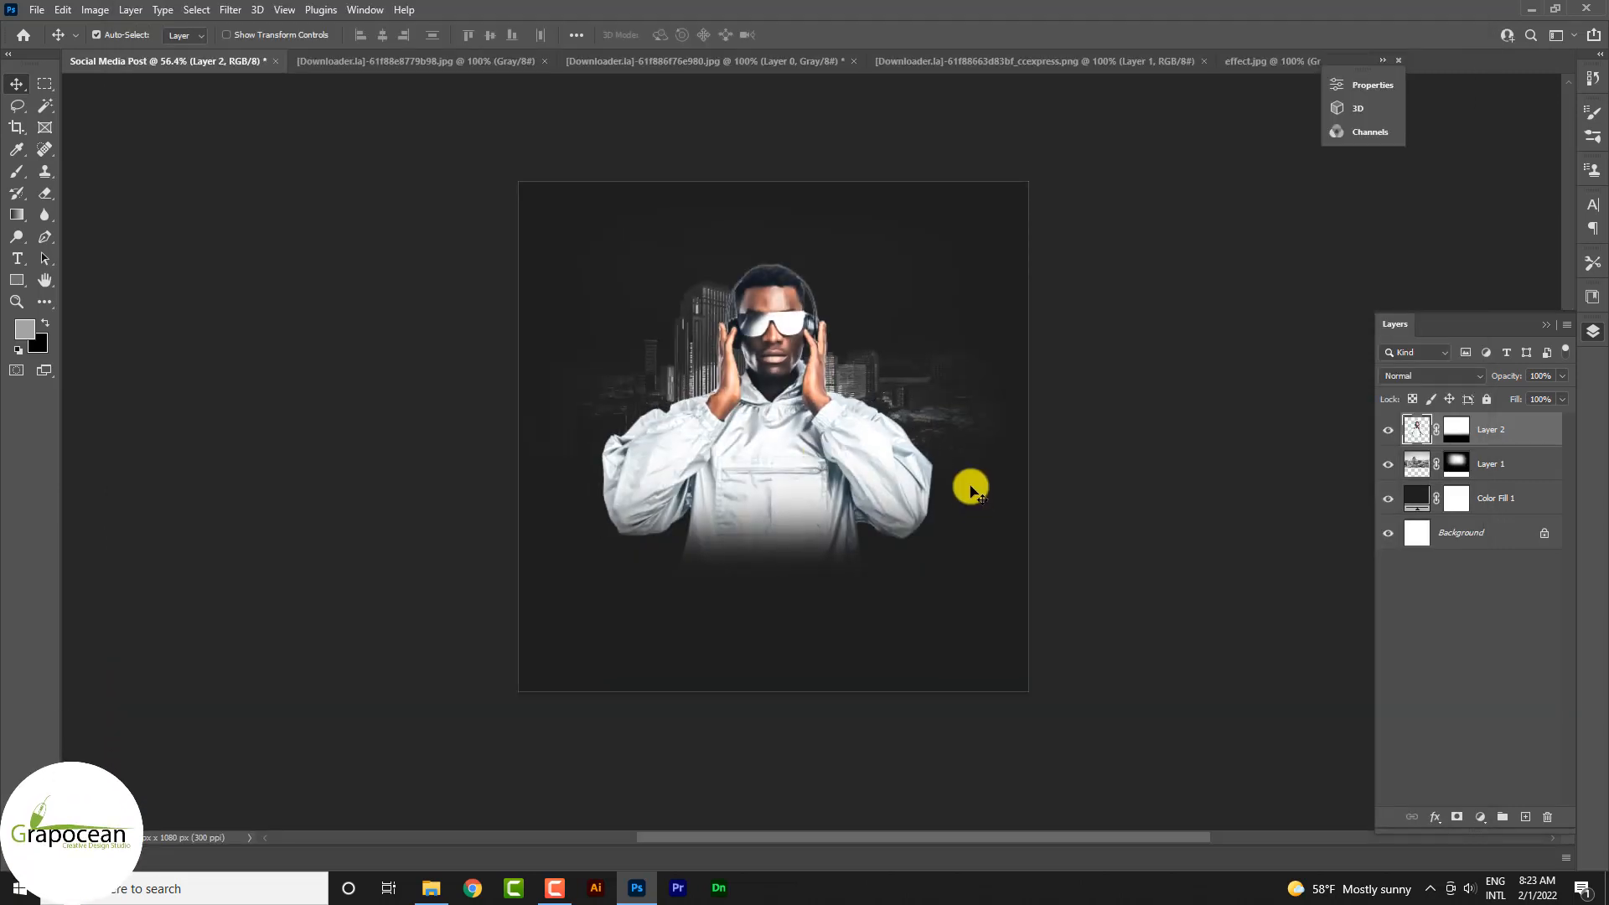
Bring the dust texture from effect.jpg over the lower half of the Social Media Post and set its blend mode to Color Dodge
left_click(1257, 63)
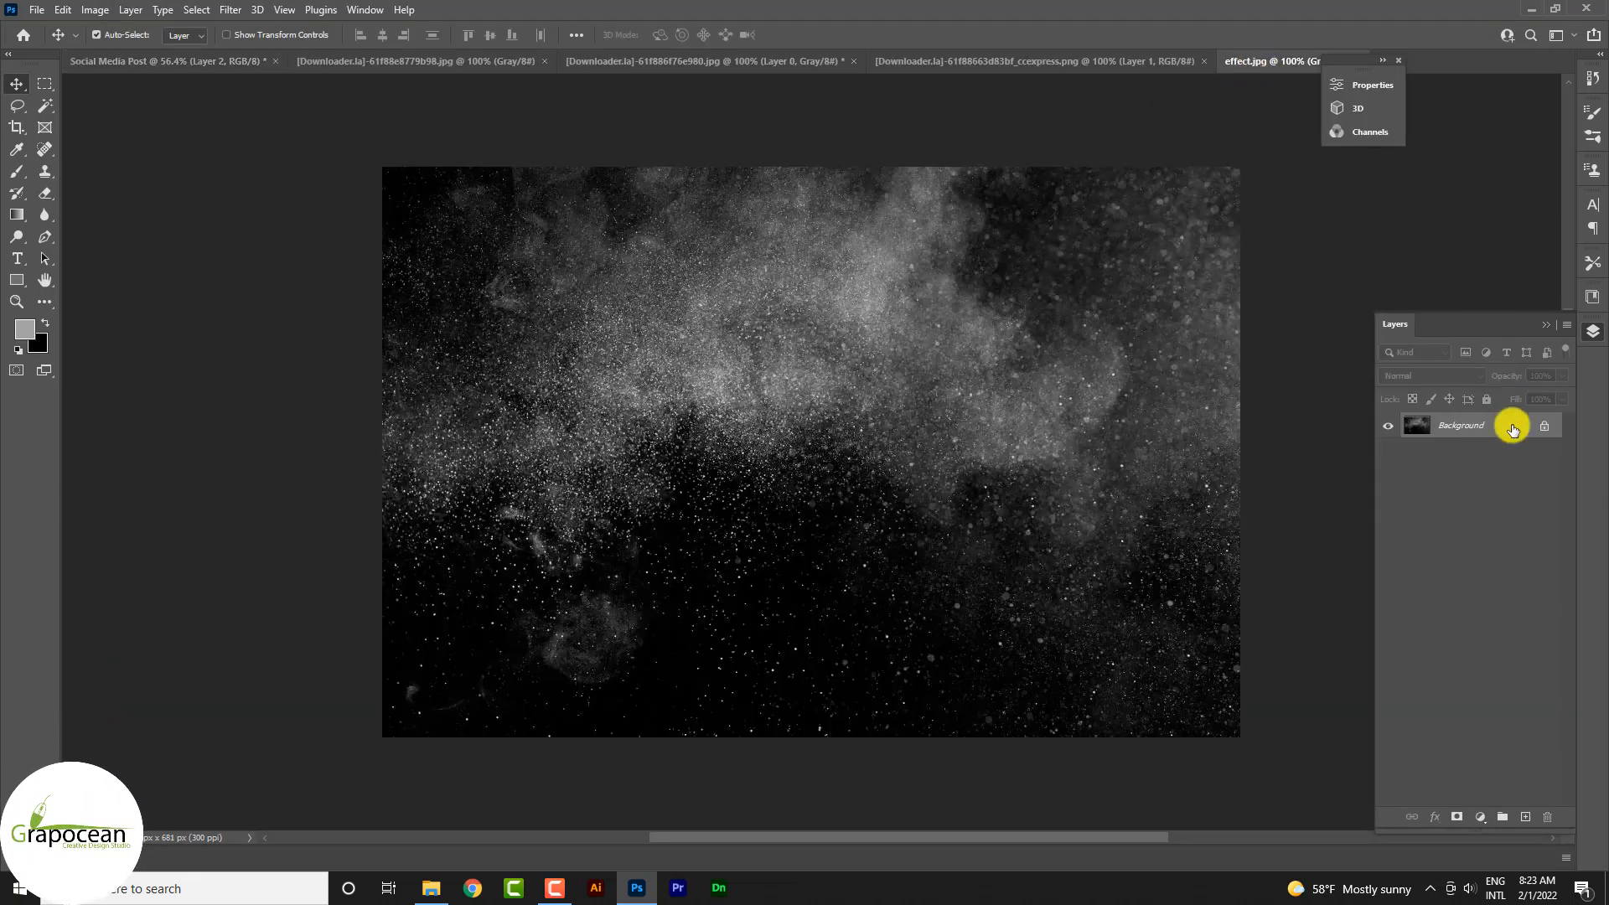
mouse_move(686, 260)
left_mouse_down()
mouse_move(215, 100)
mouse_move(158, 58)
mouse_move(808, 413)
mouse_move(842, 600)
mouse_move(813, 611)
left_mouse_up()
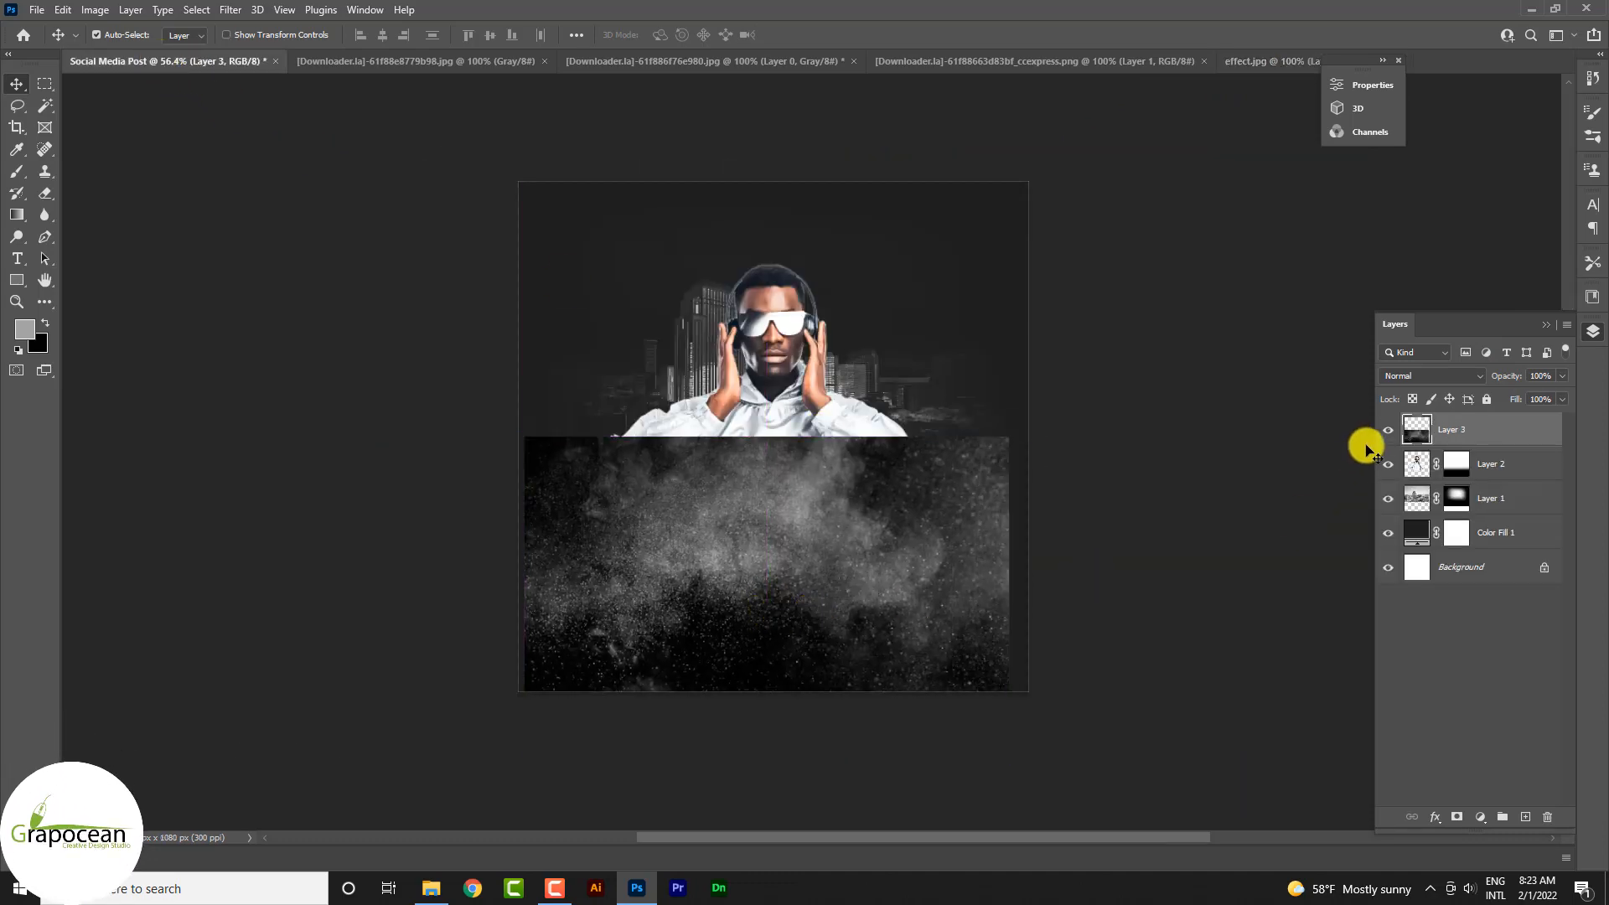
left_click(1430, 376)
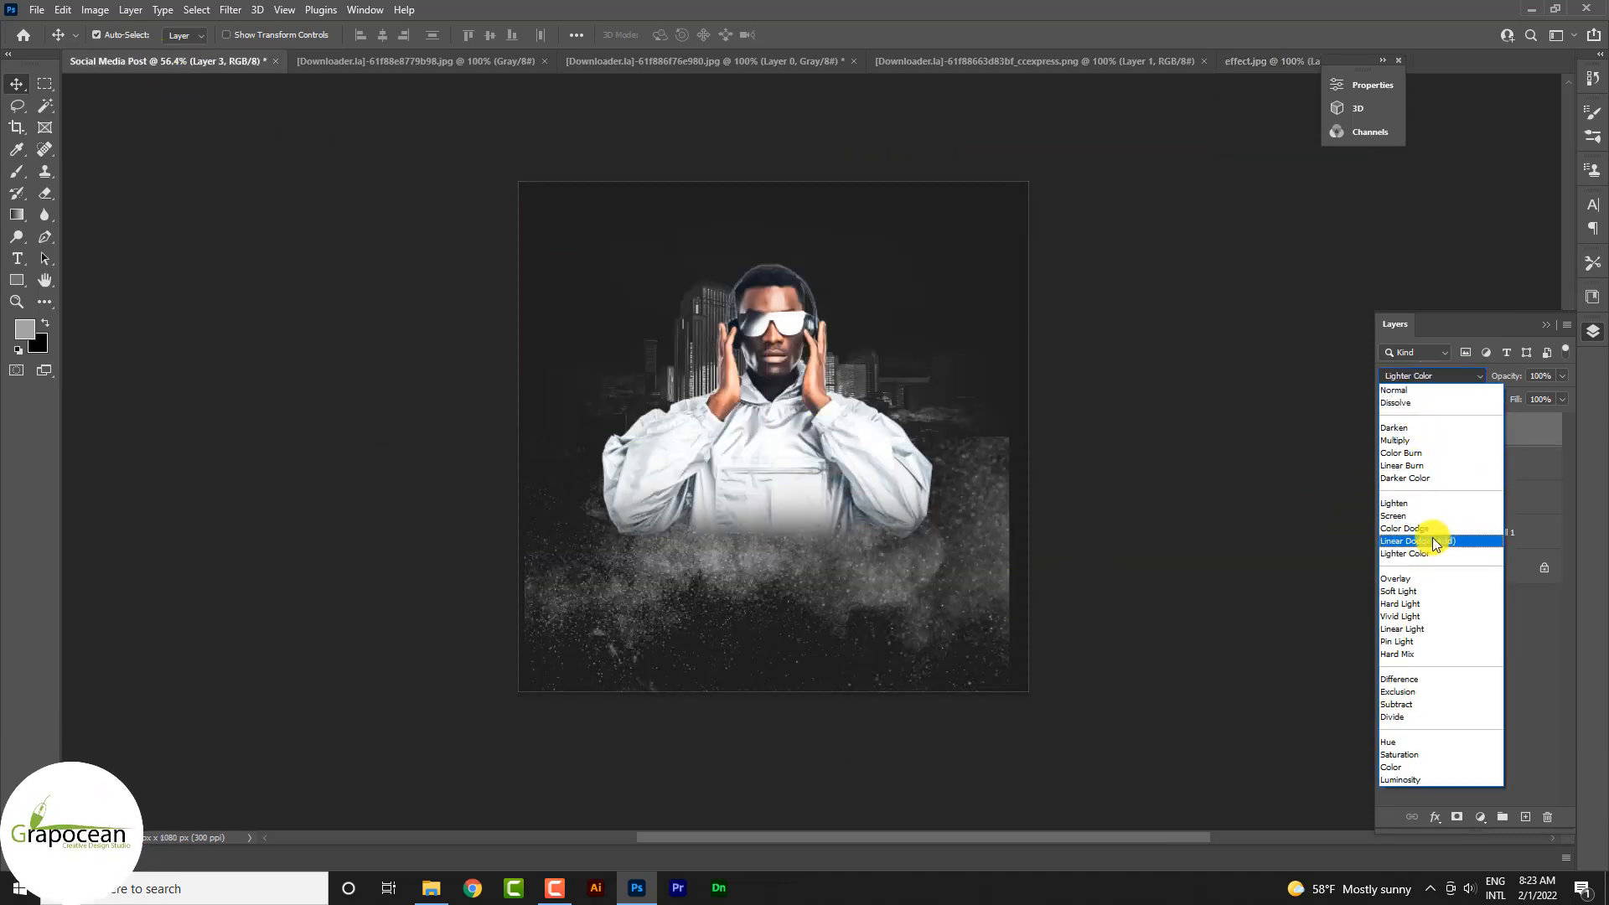
left_click(1430, 529)
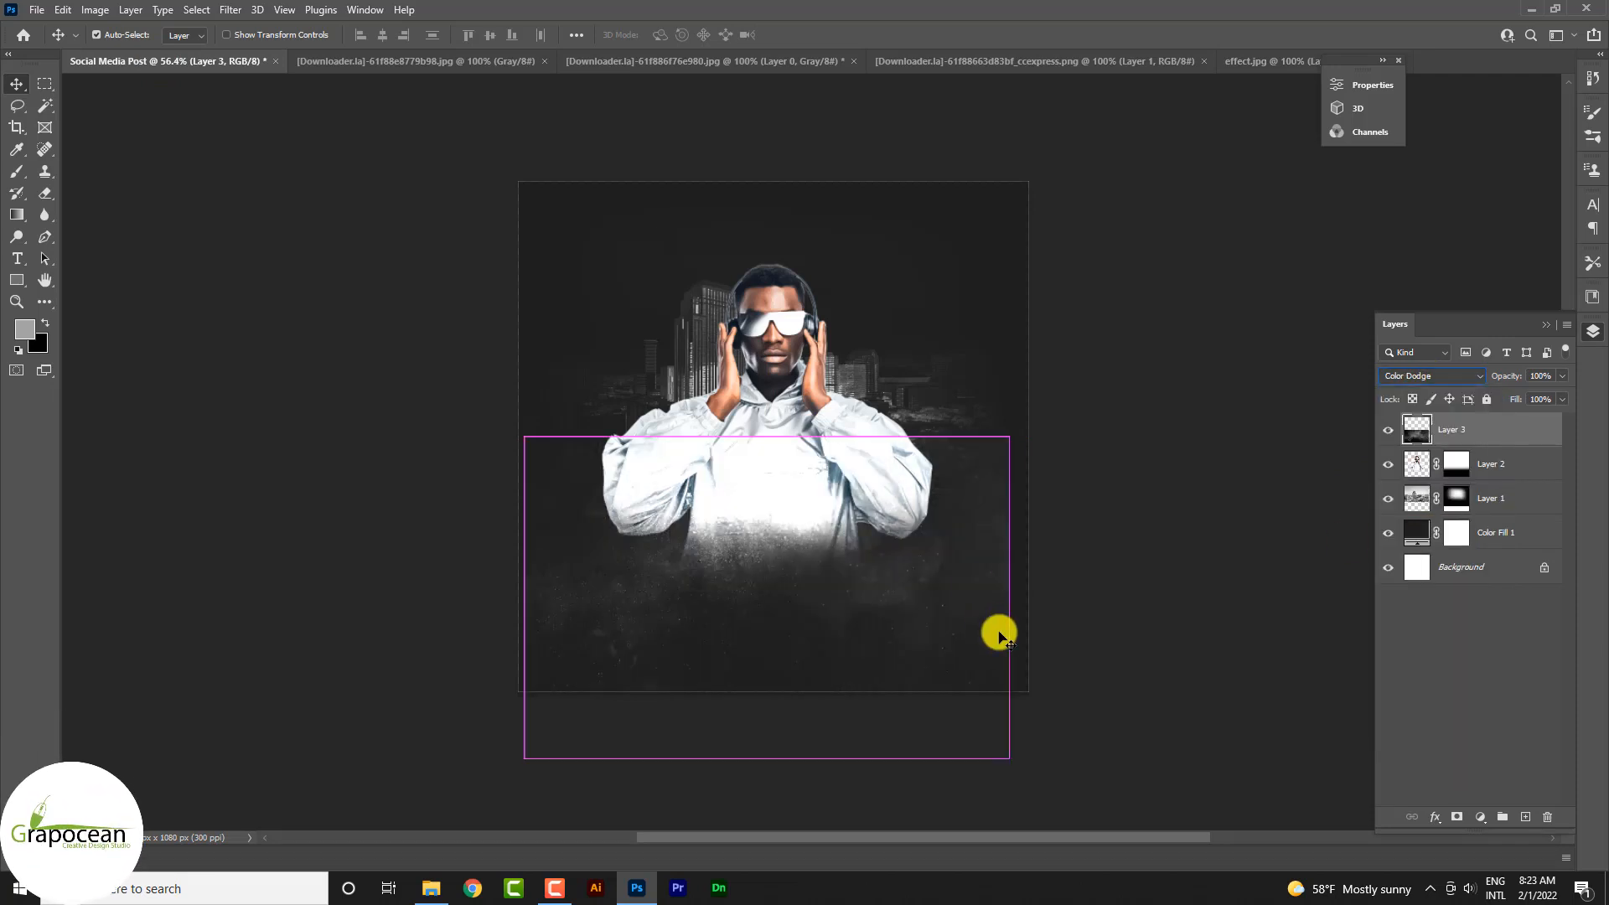
Enlarge the dust texture layer to about 117% and shift it down about 26 px over the post's lower half
key("ctrl+t")
left_click_drag(1009, 750, 1057, 768)
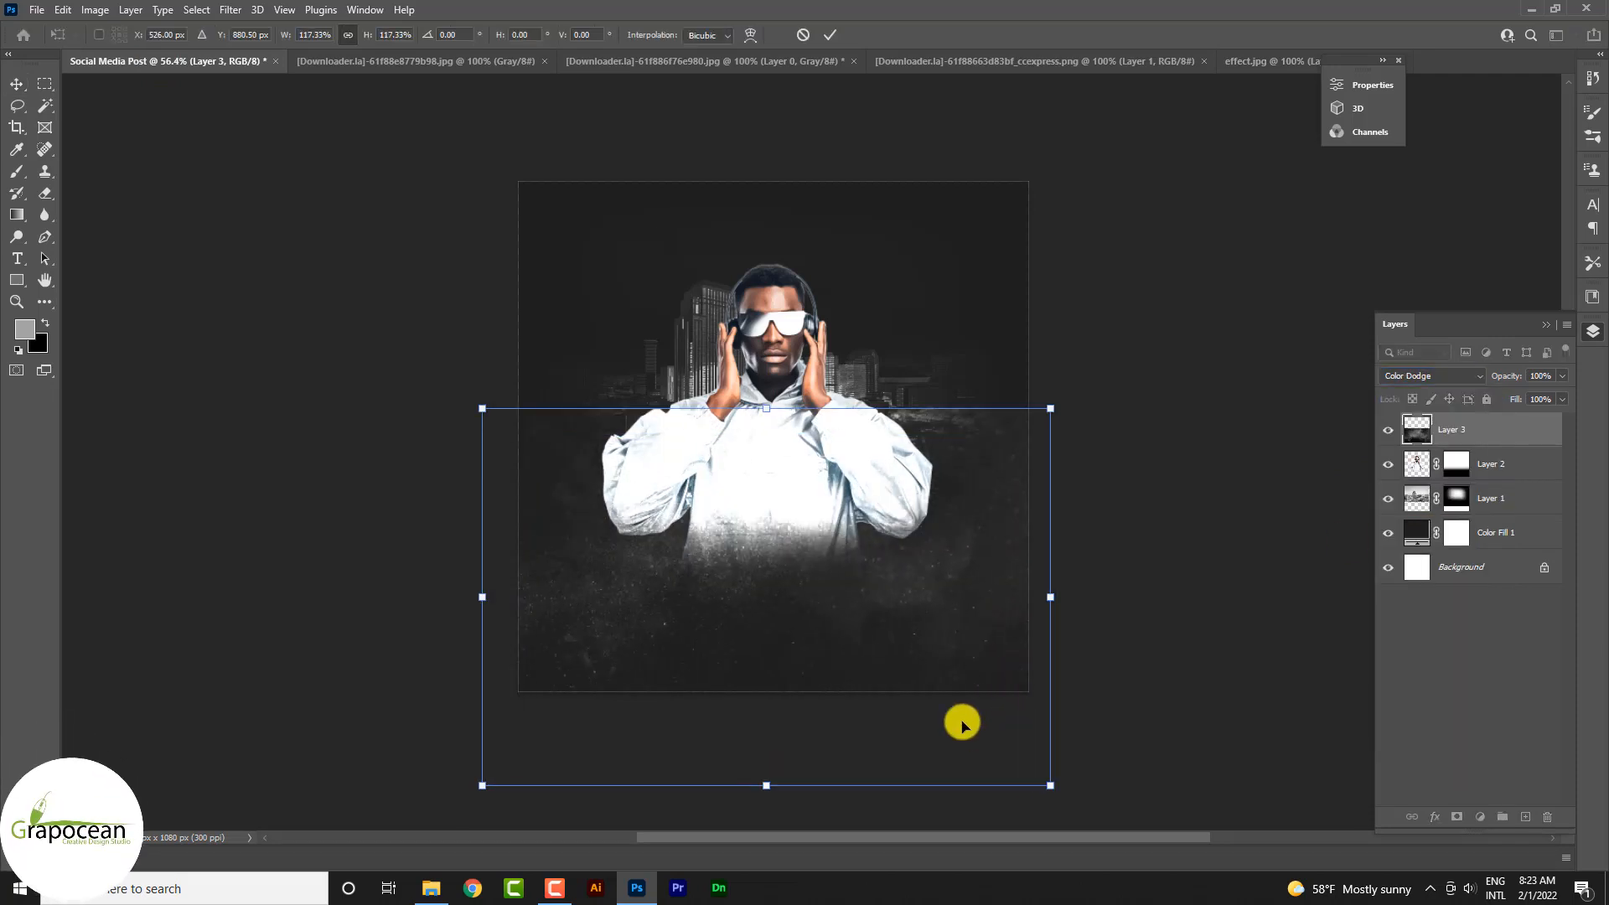
left_click_drag(959, 721, 964, 732)
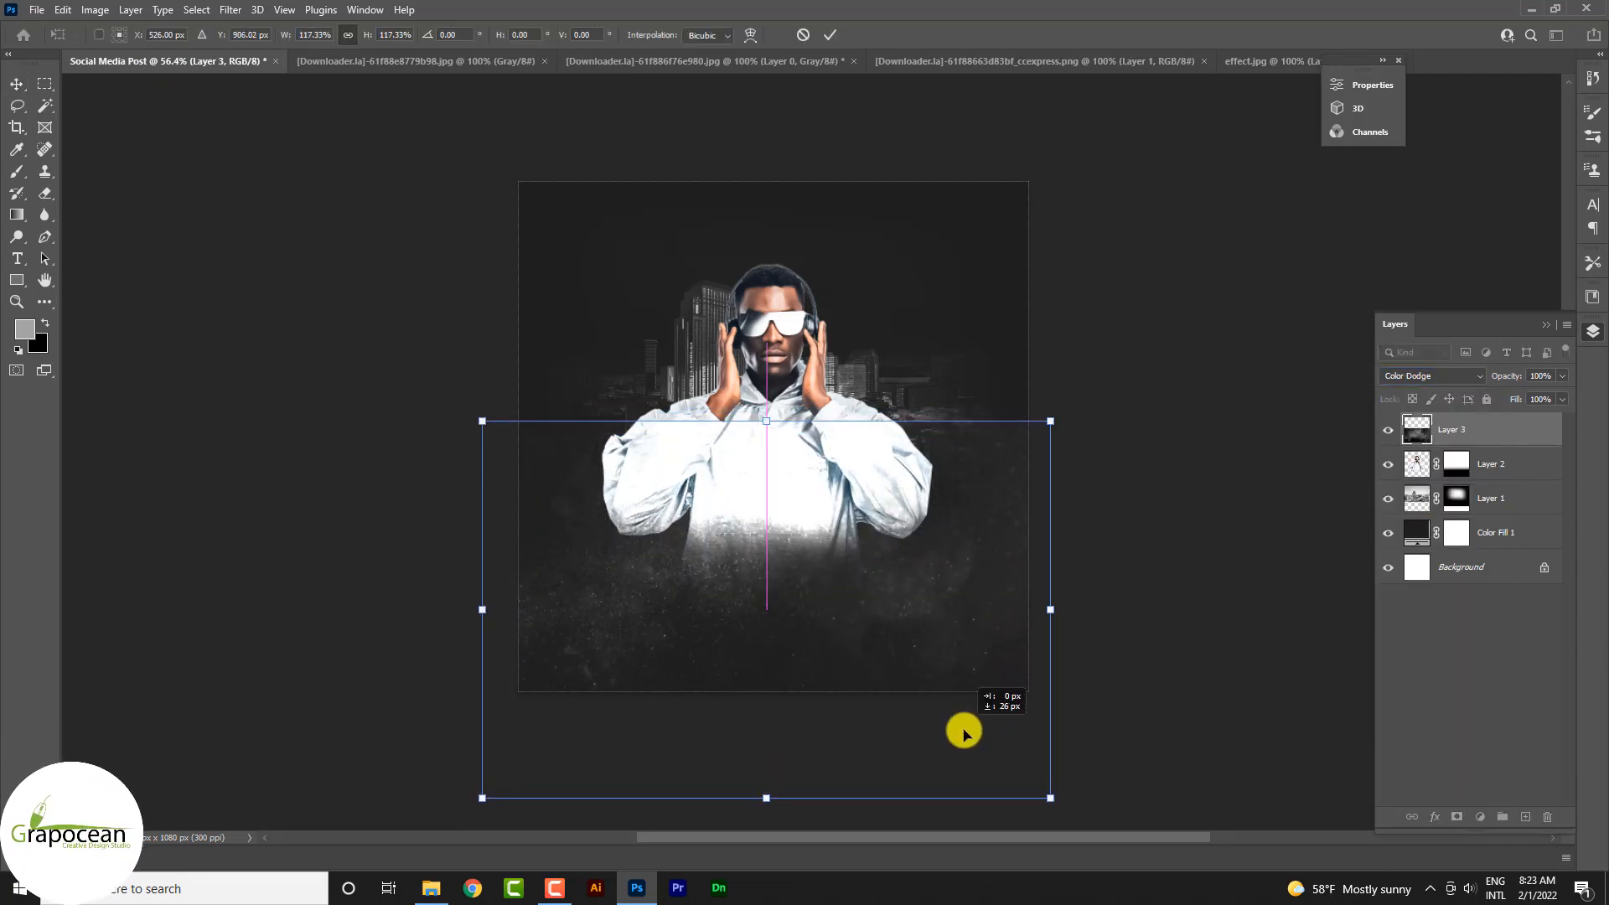
left_click(830, 34)
Add a layer mask to the dust layer and paint it white across the man with a soft round 700 px brush
left_click(17, 171)
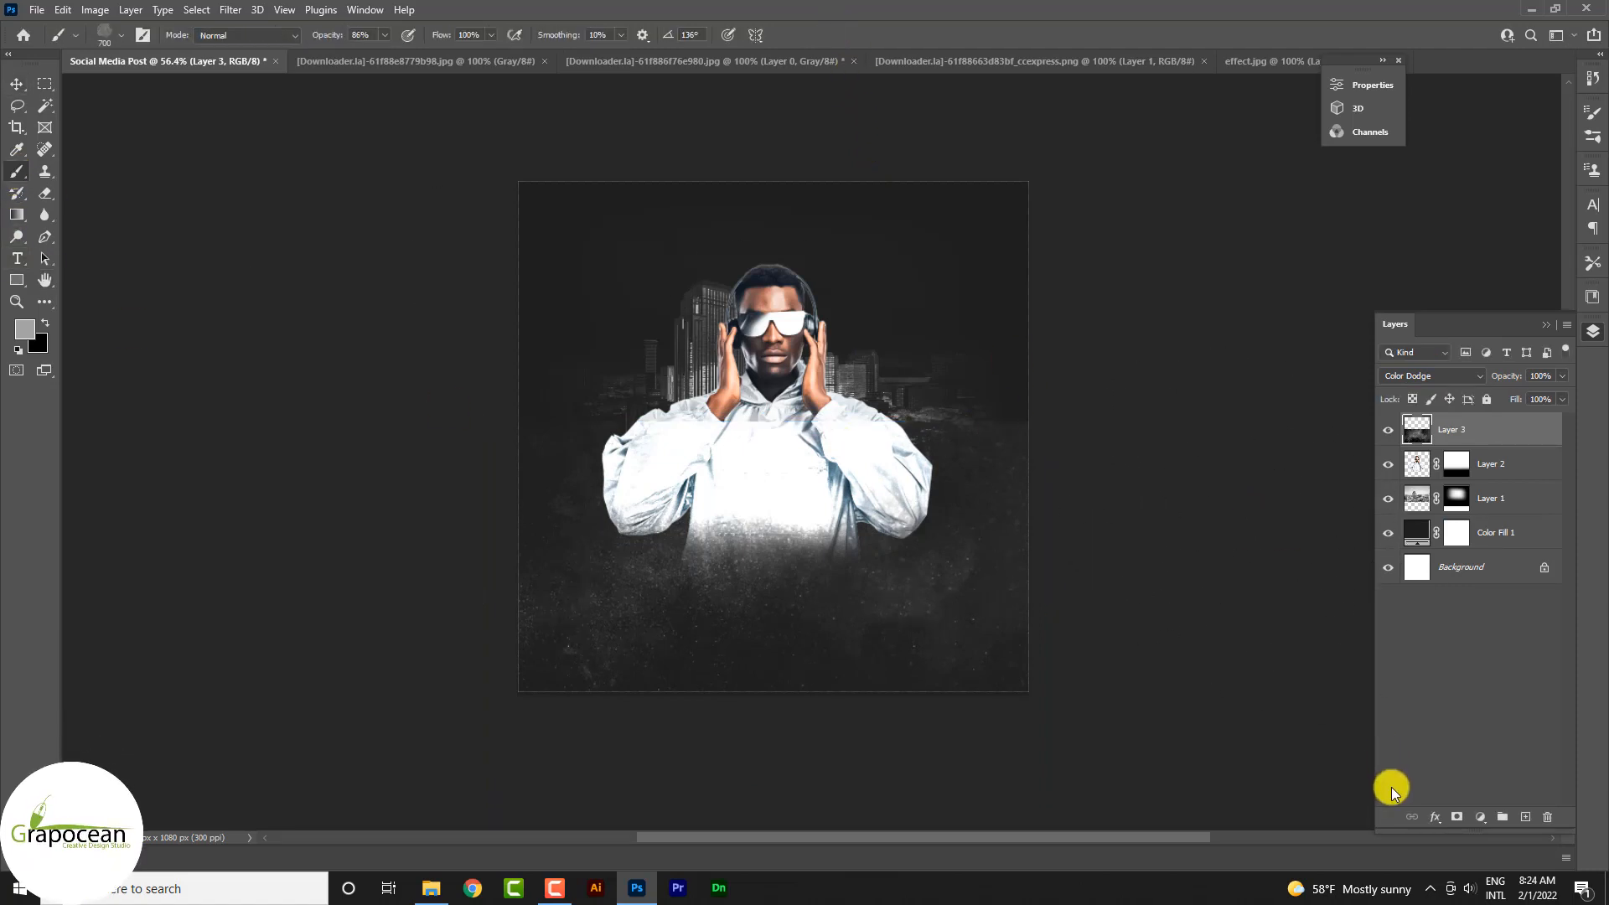
left_click(1459, 818)
key("d")
key("x")
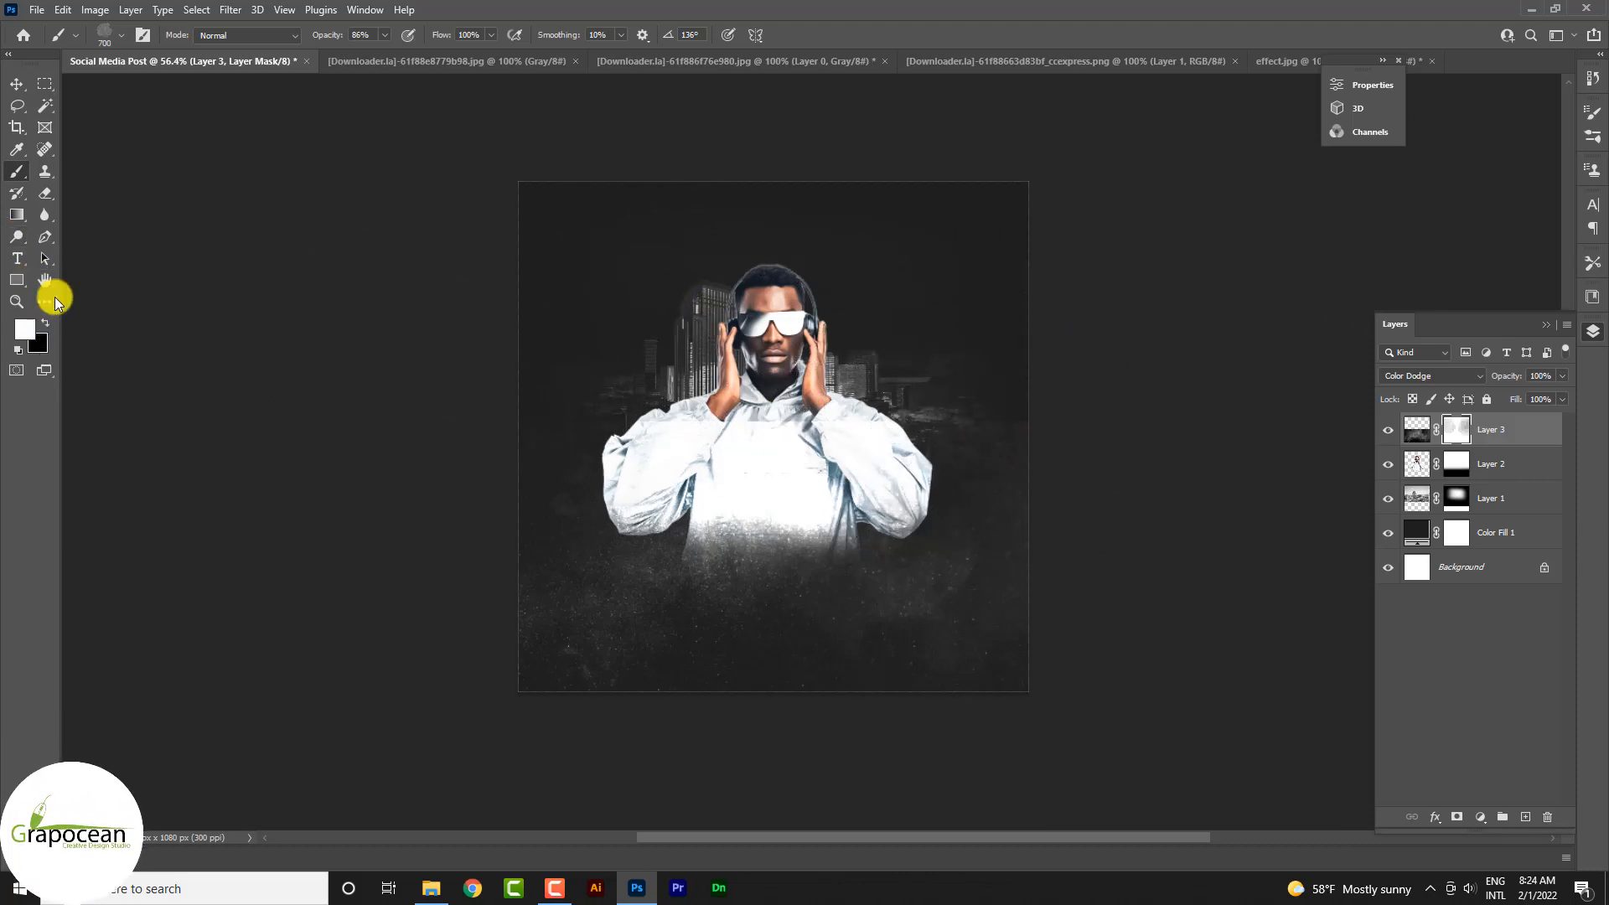
left_click(119, 36)
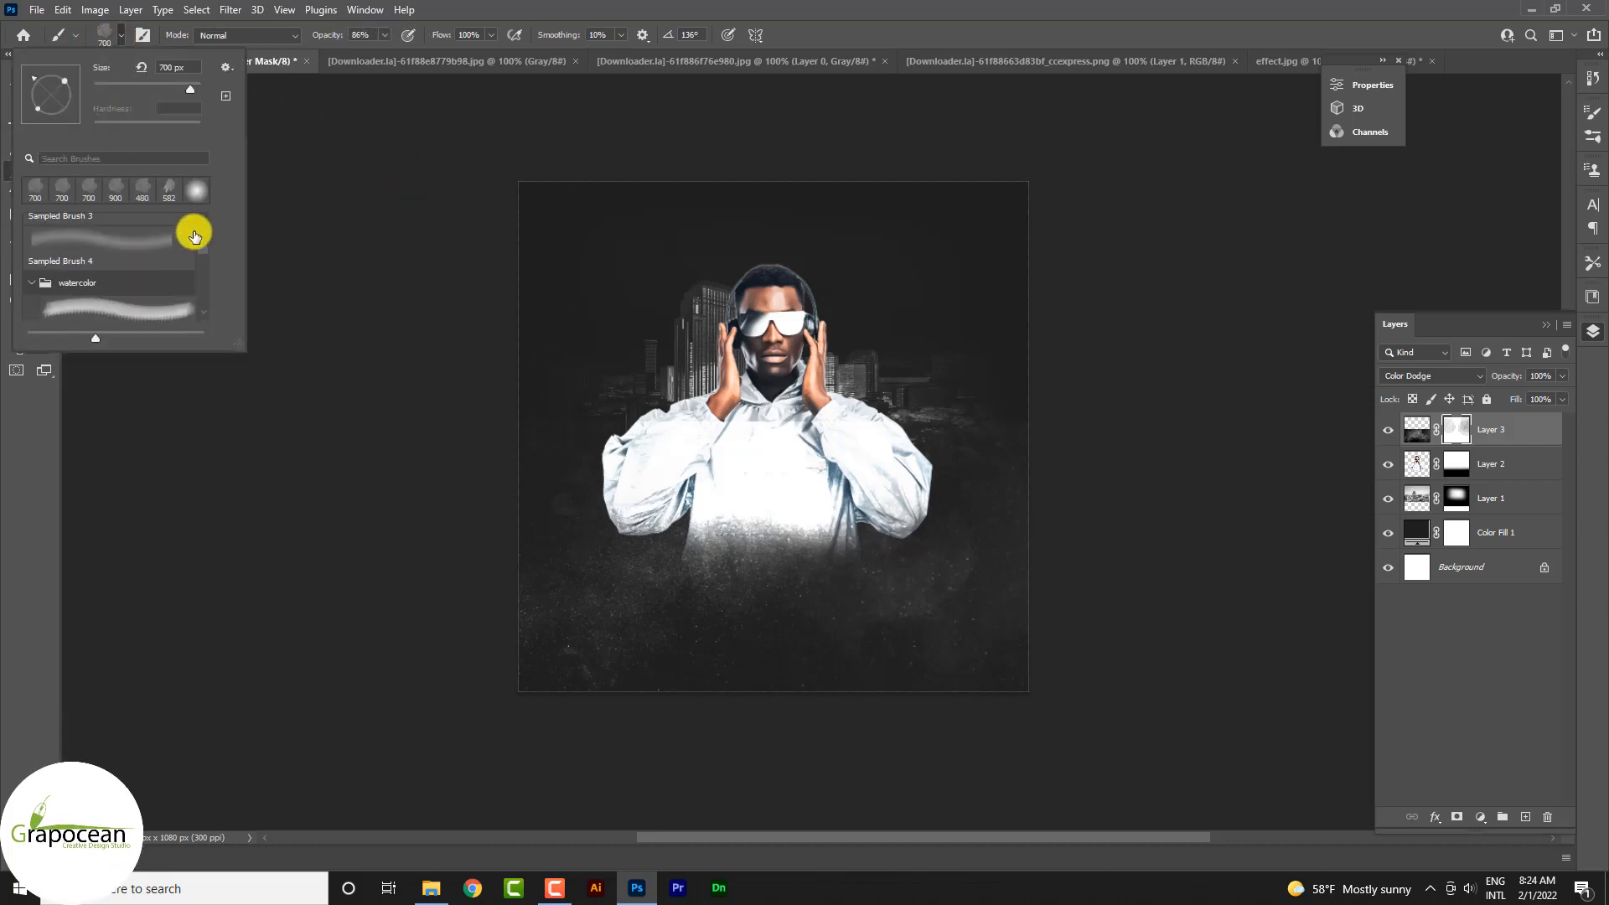
left_click(192, 191)
mouse_move(636, 378)
left_mouse_down()
mouse_move(967, 382)
mouse_move(1003, 348)
left_mouse_up()
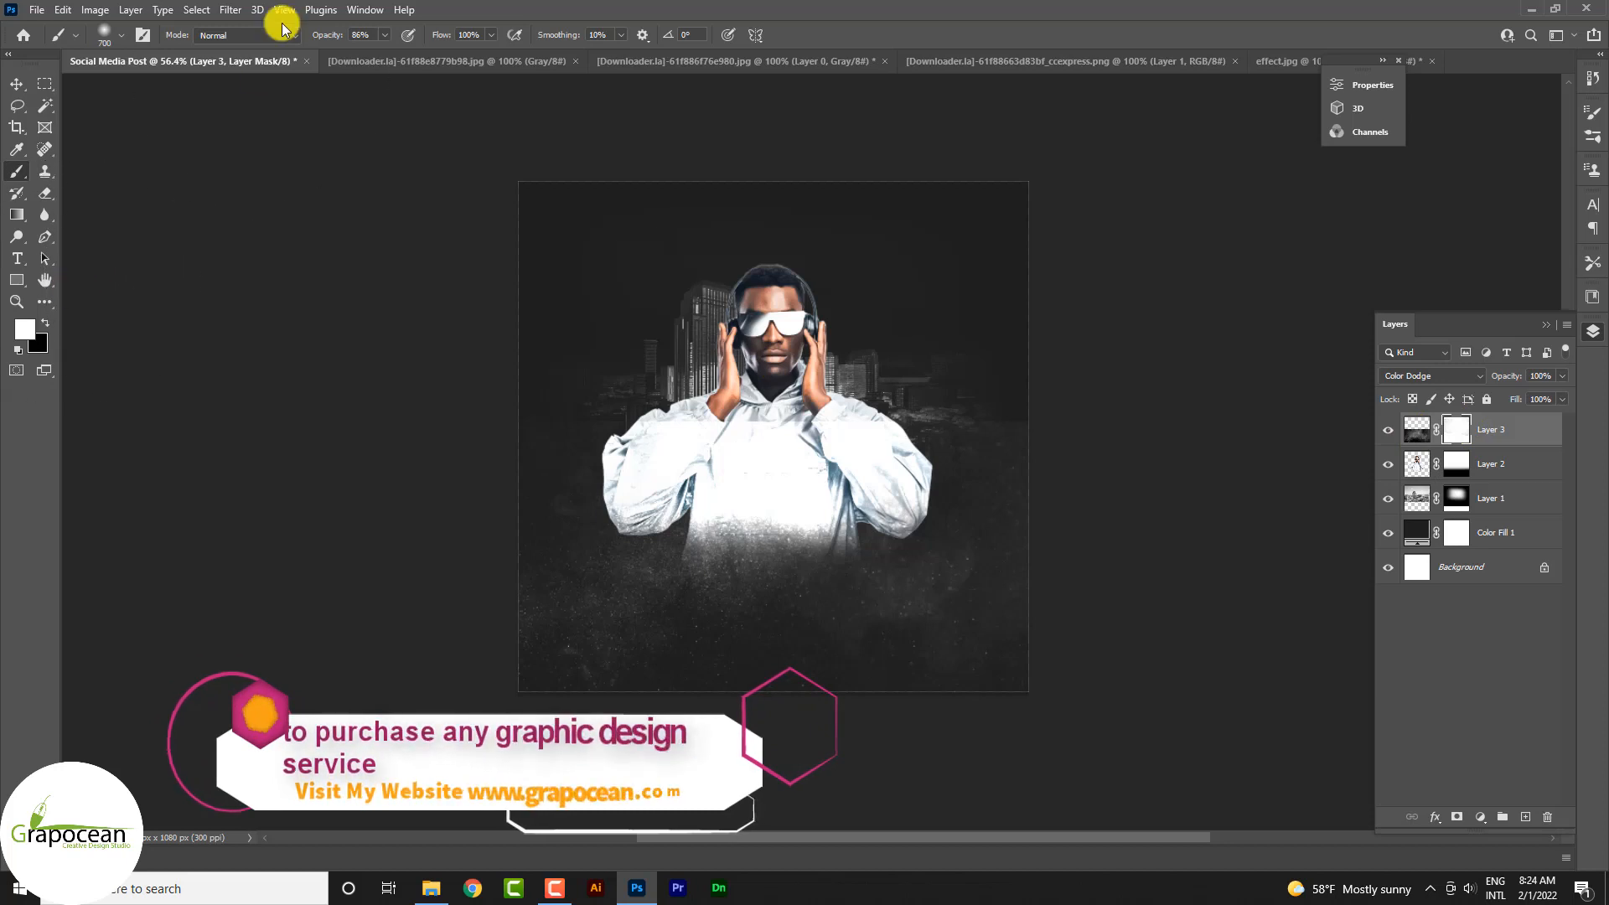
Mask out the dust layer's upper edge in black with a 300 px brush at 100% opacity, and set the layer's opacity to 61%
key("0")
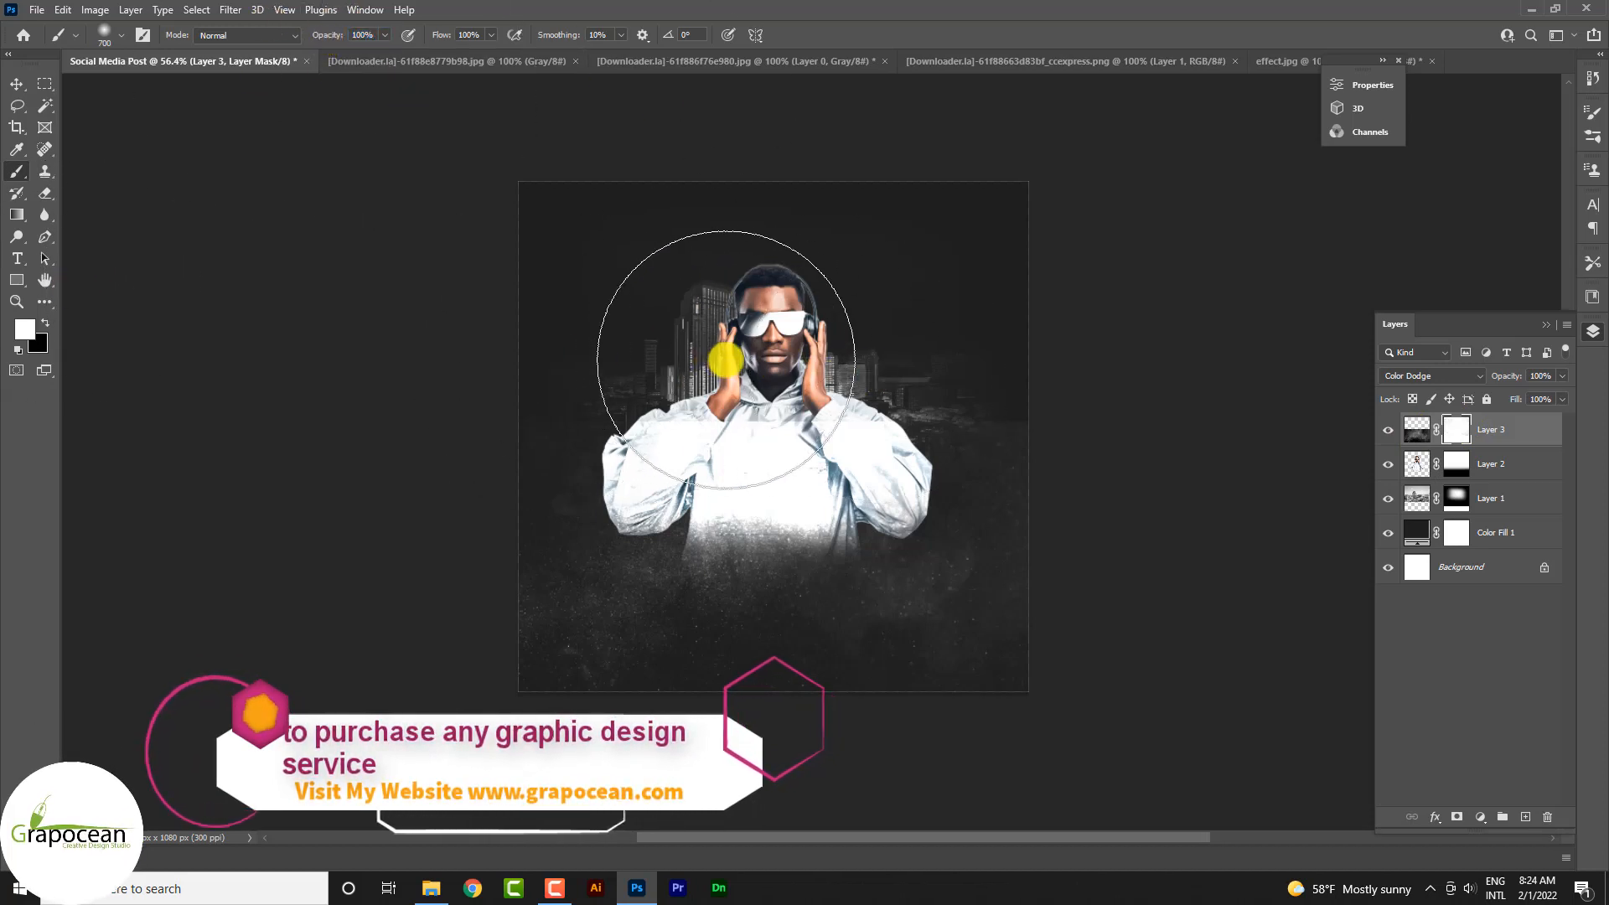
key("bracketleft")
key("bracketleft")
key("bracketleft")
key("bracketleft")
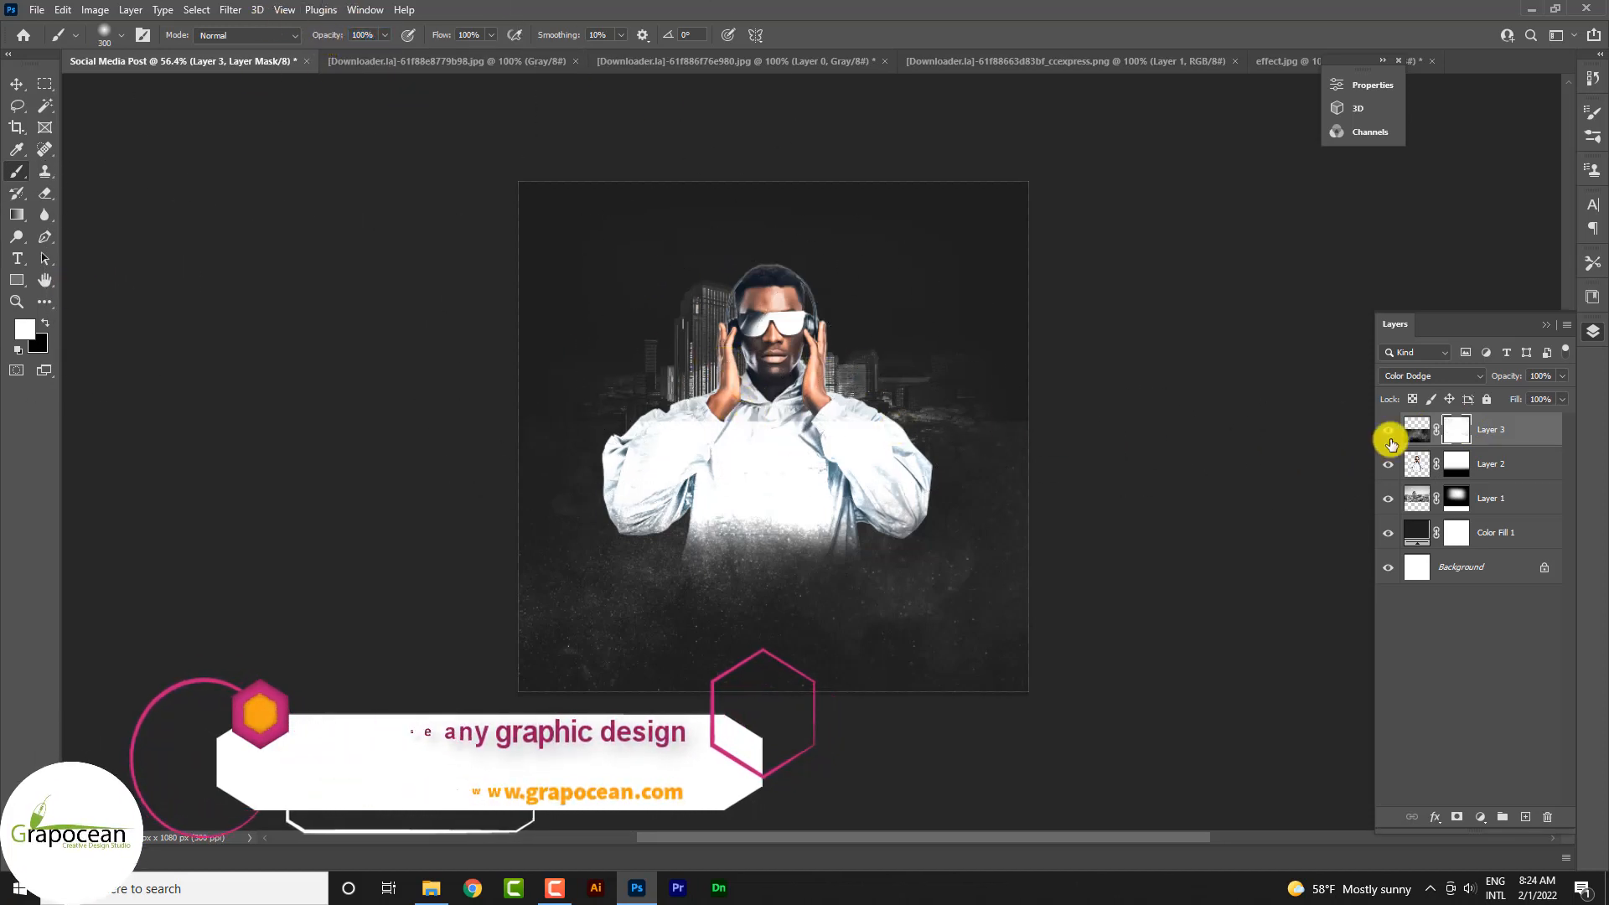
left_click(46, 323)
mouse_move(587, 415)
left_mouse_down()
mouse_move(887, 434)
mouse_move(628, 410)
mouse_move(1054, 423)
left_mouse_up()
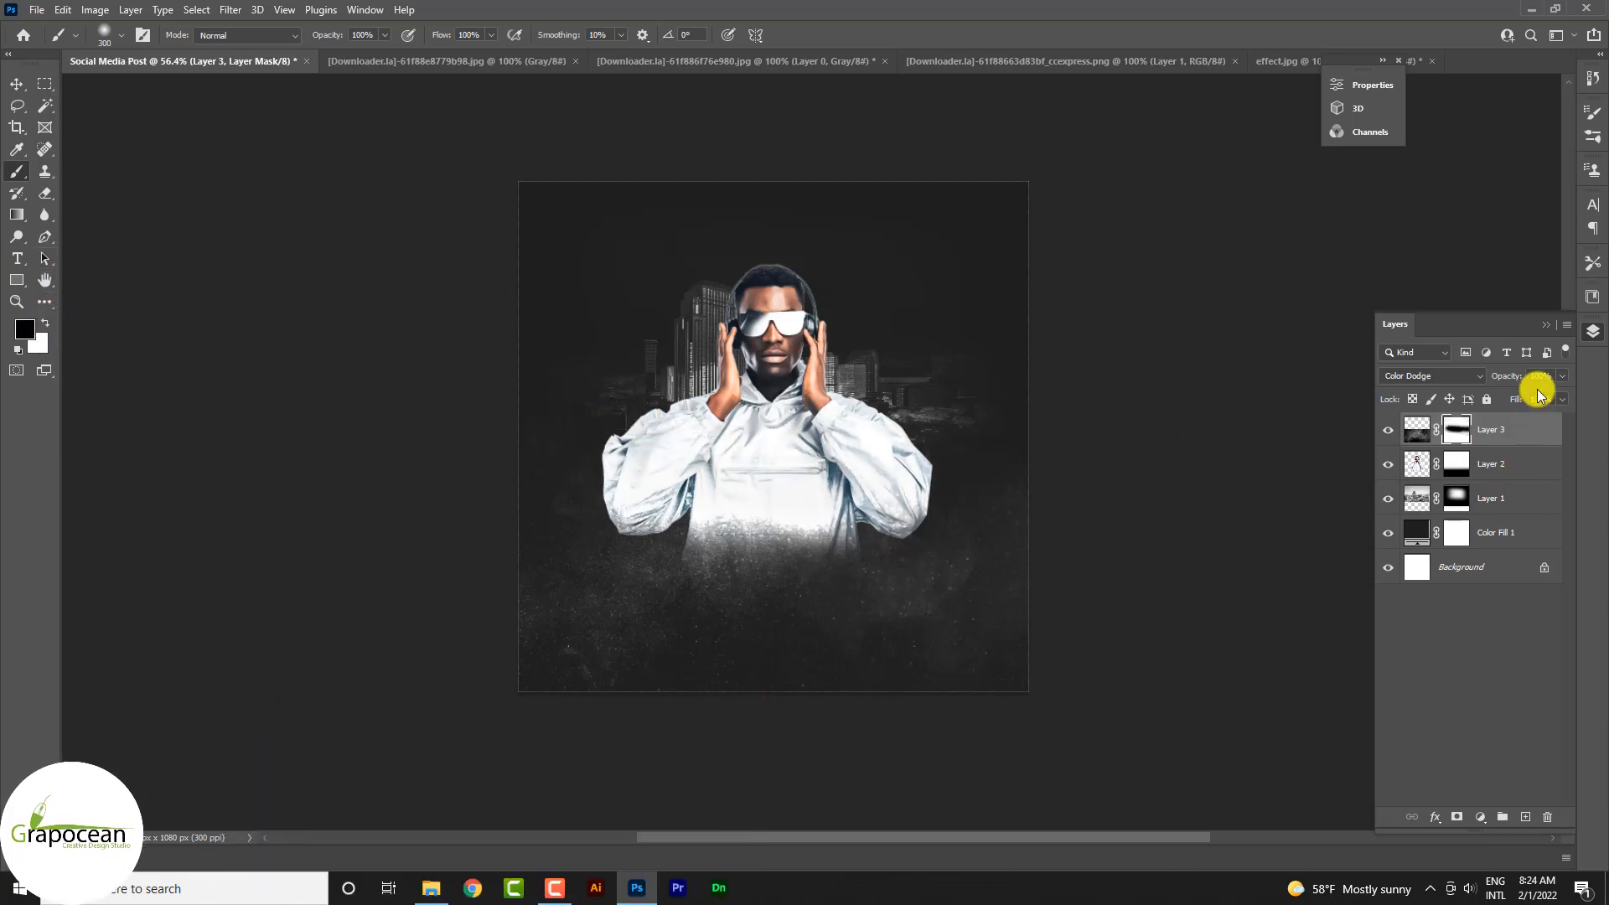
left_click_drag(1561, 375, 1535, 395)
left_click(16, 84)
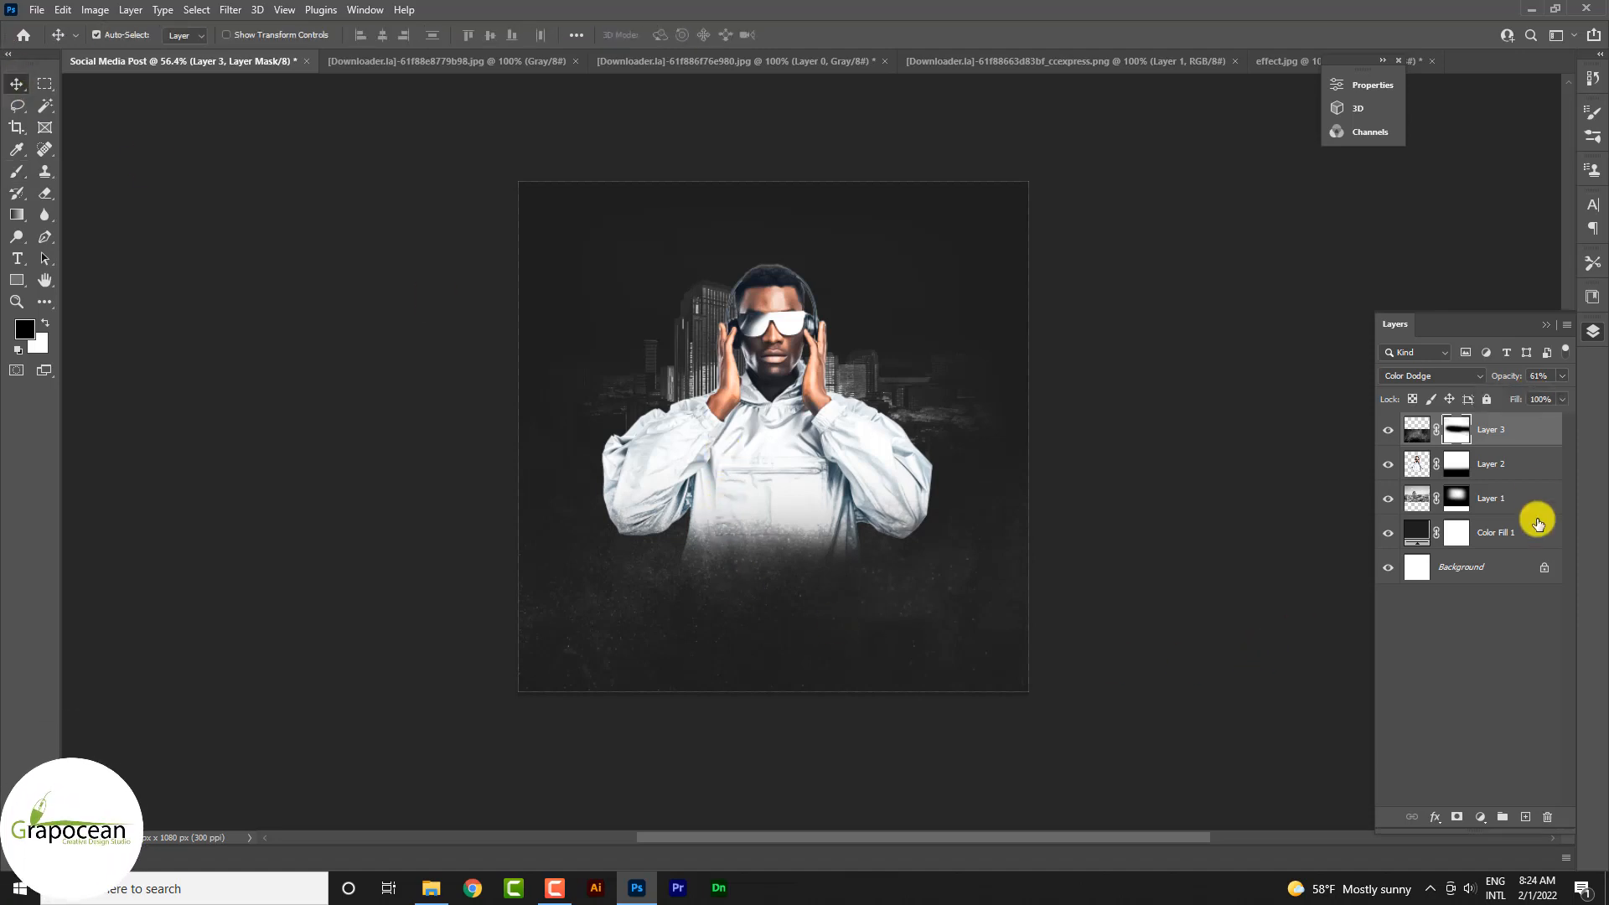
Add a light grey Solid Color fill layer clipped to the dust layer and set its blend mode to Hard Light
left_click(1480, 818)
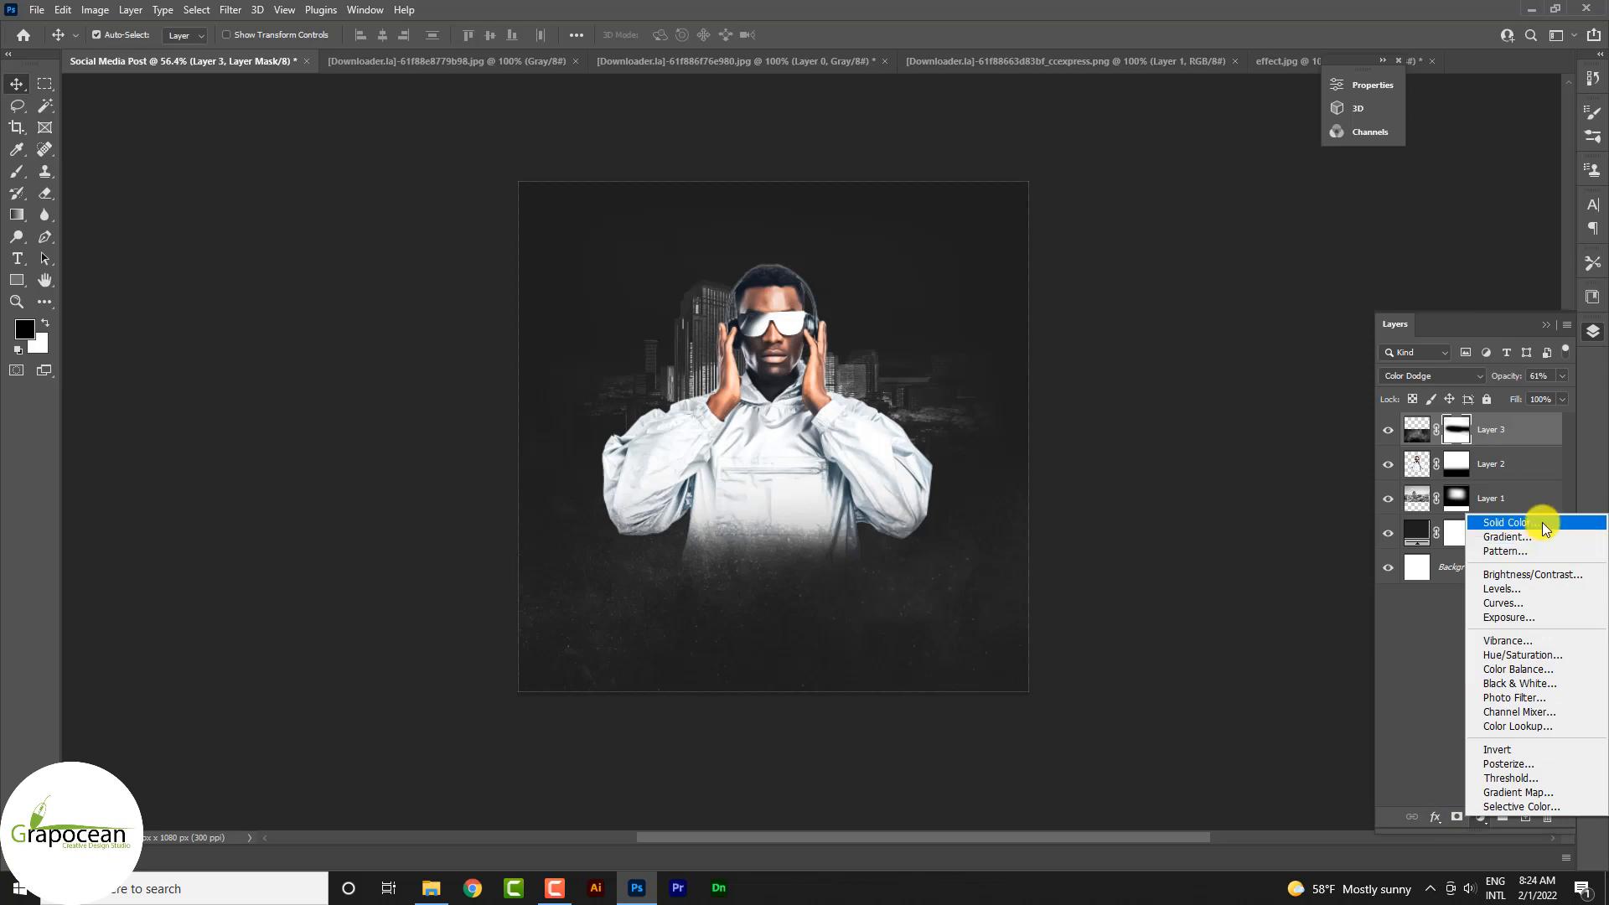
left_click(1542, 522)
left_click(1545, 493)
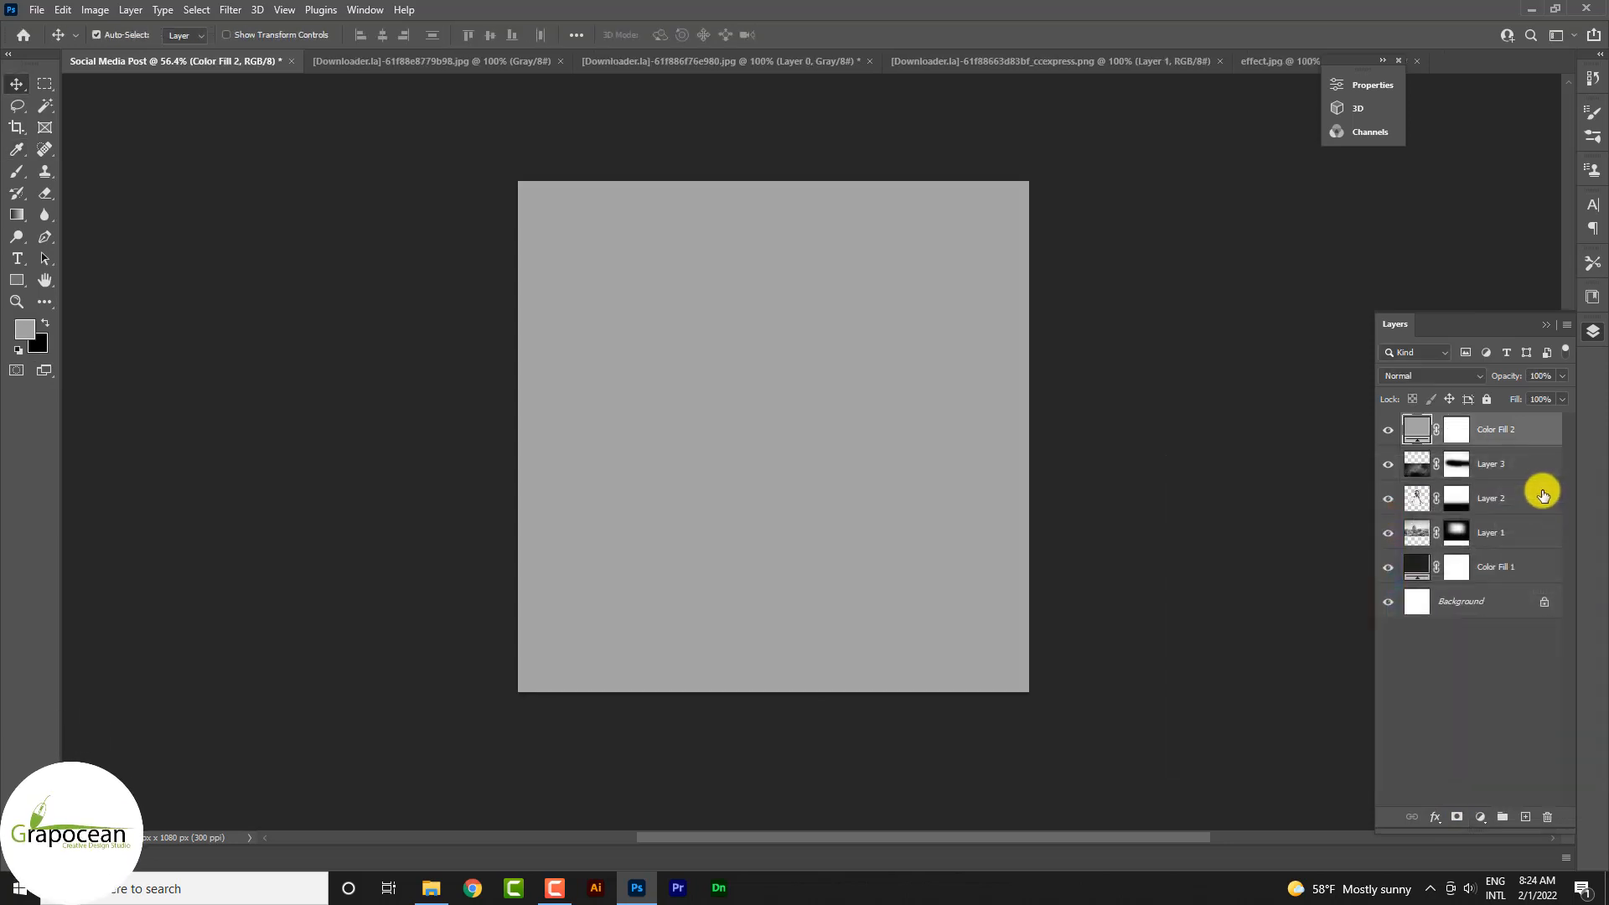
right_click(1500, 431)
left_click(1374, 483)
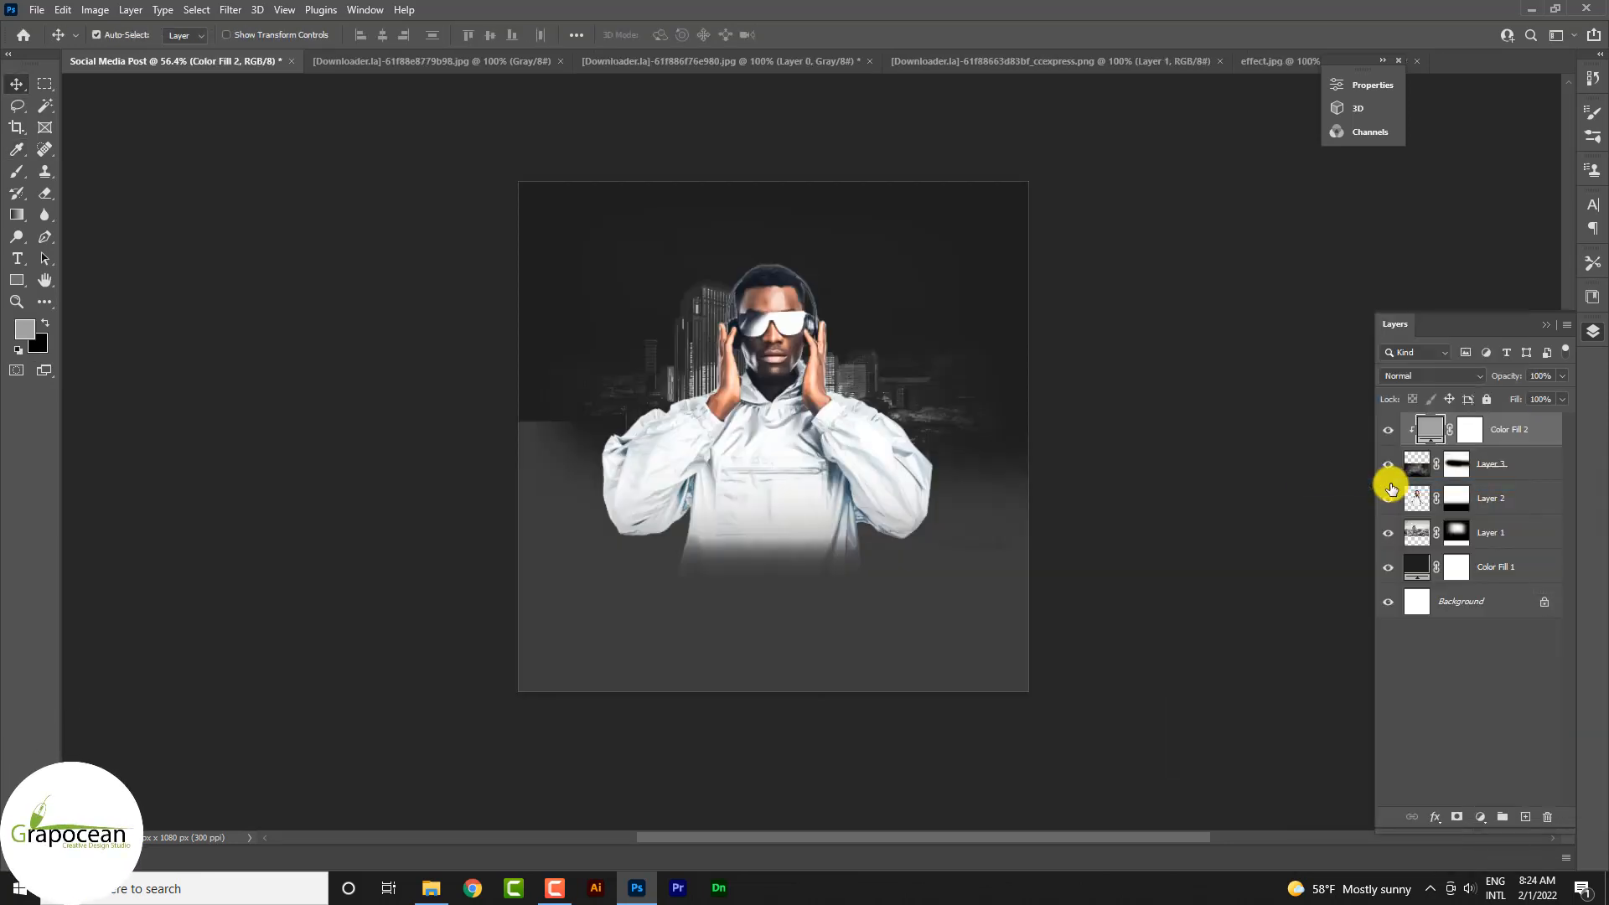
left_click(1416, 378)
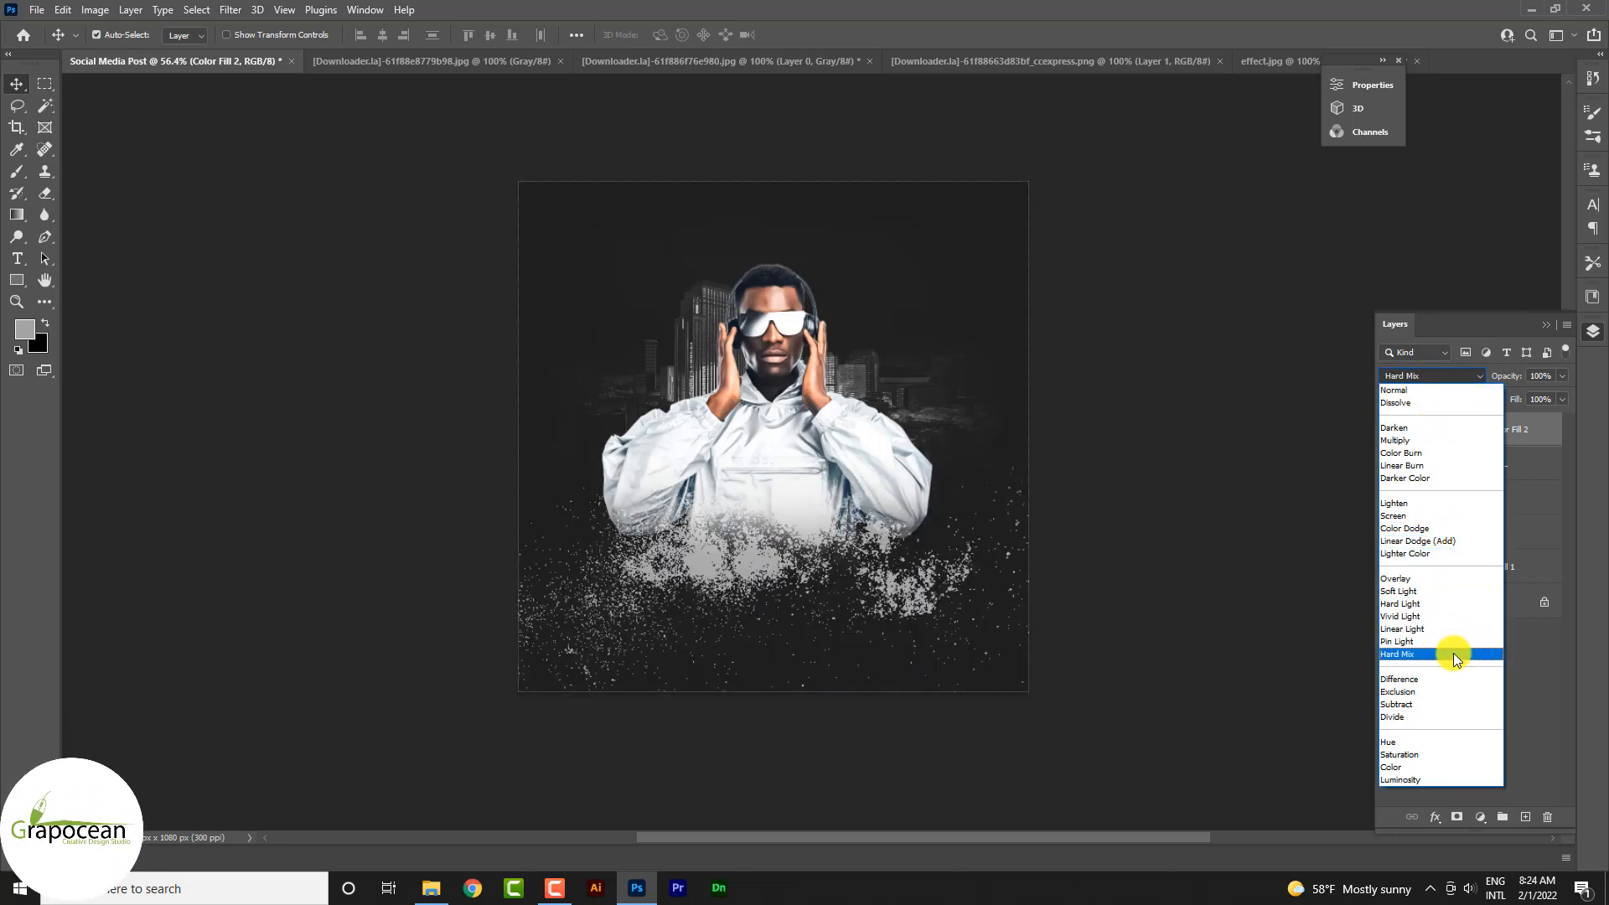
left_click(1449, 604)
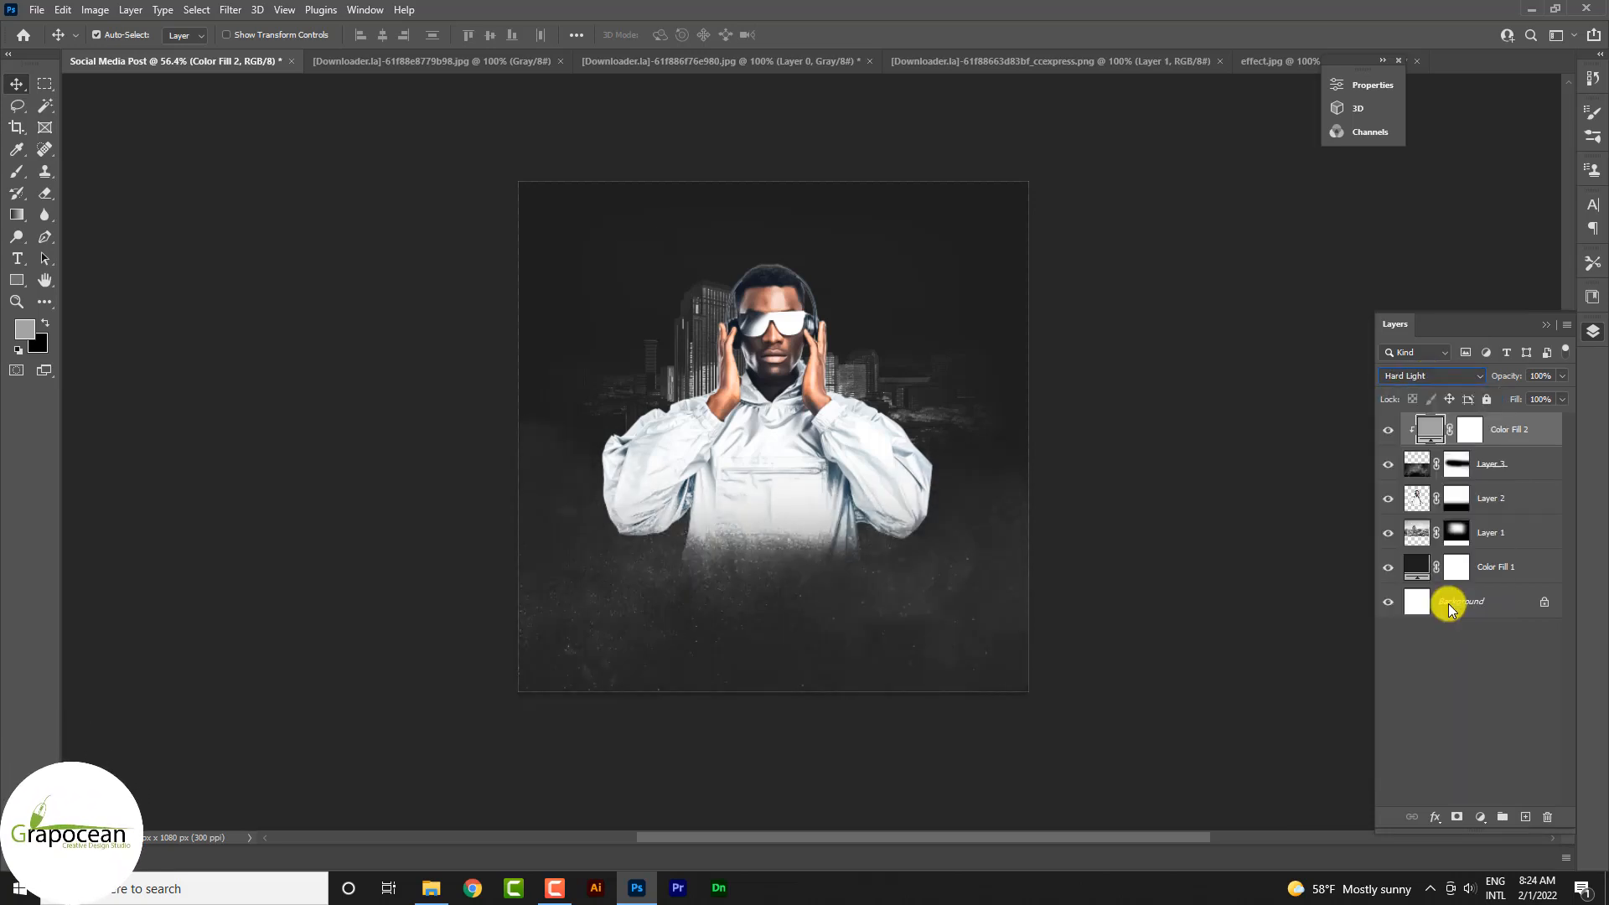
Set the dust layer's blend mode to Soft Light and check the effect on the whole post
scroll(820, 528, "up", 2)
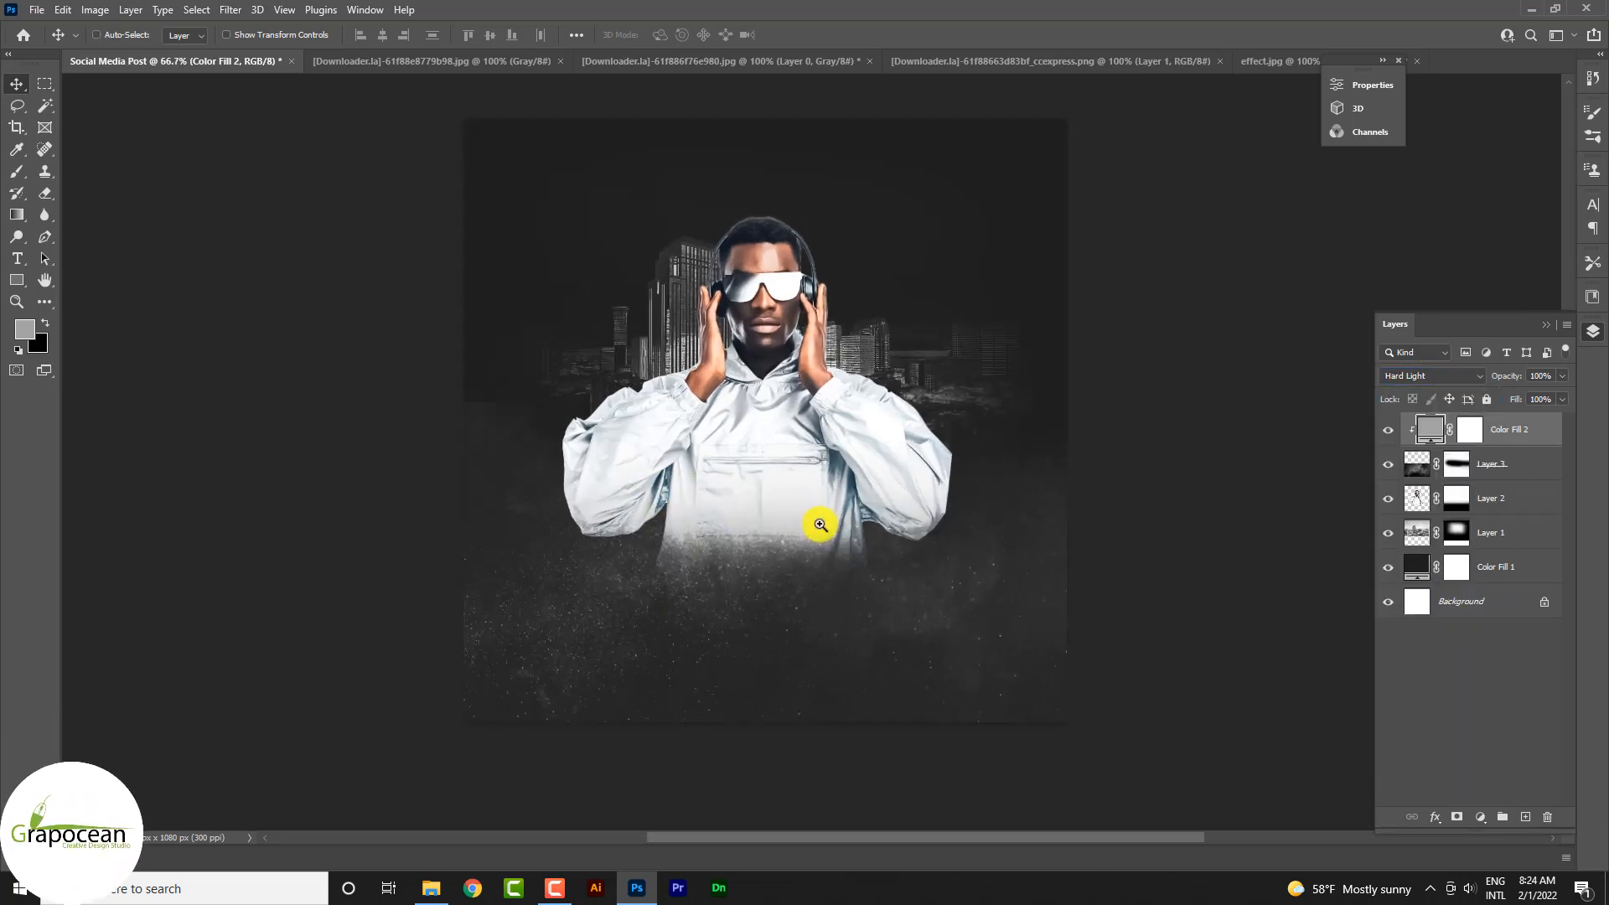
left_click(1489, 476)
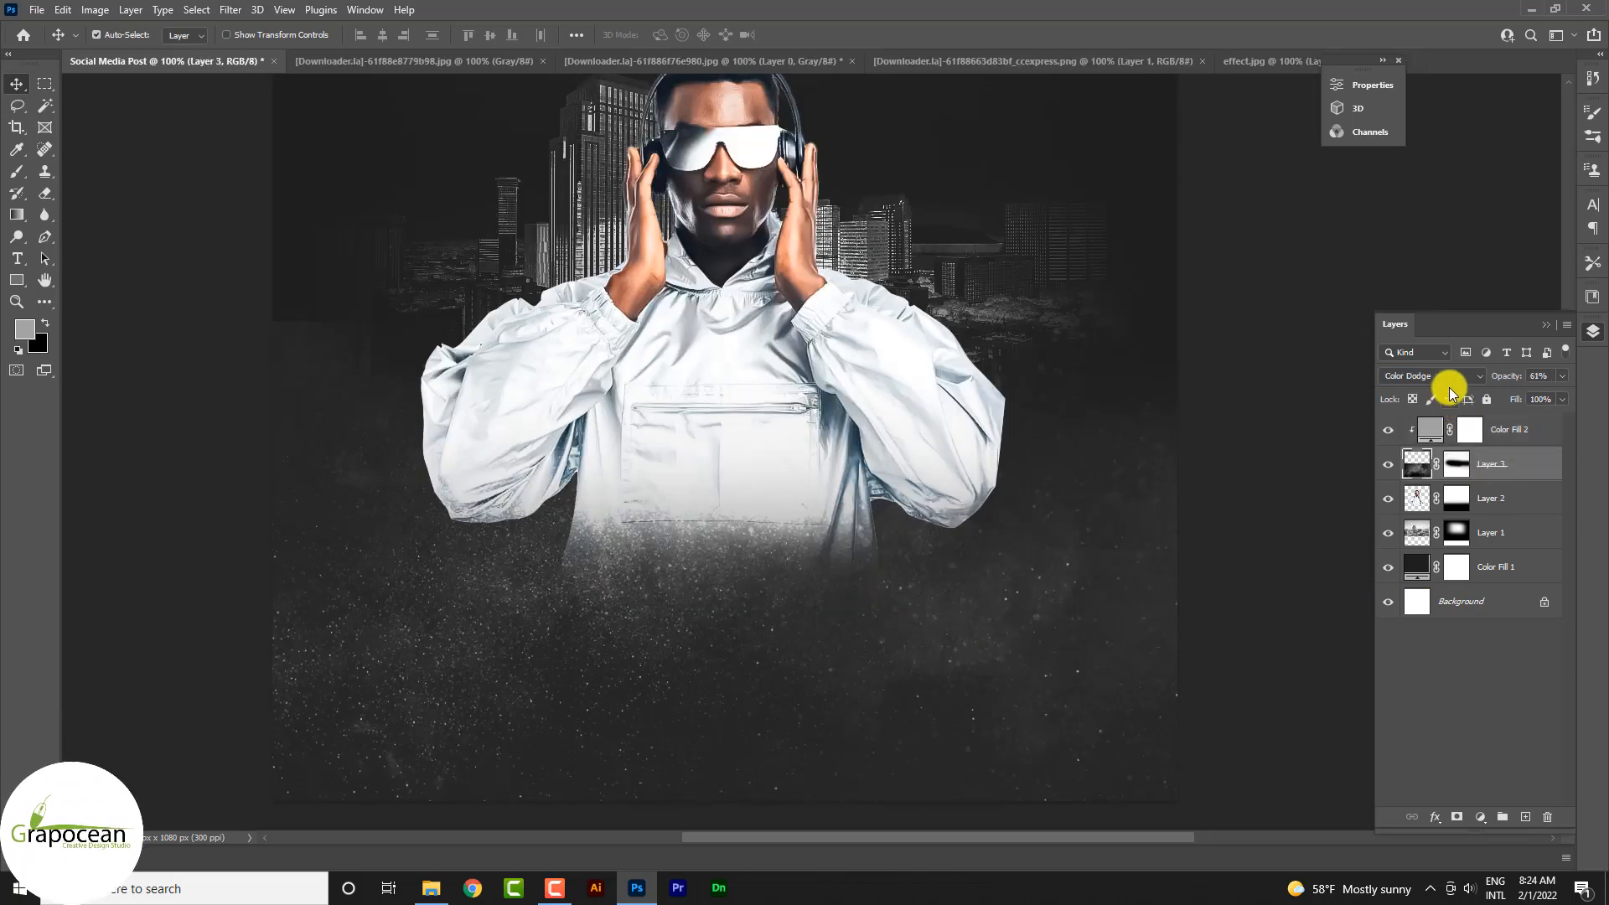
left_click(1435, 377)
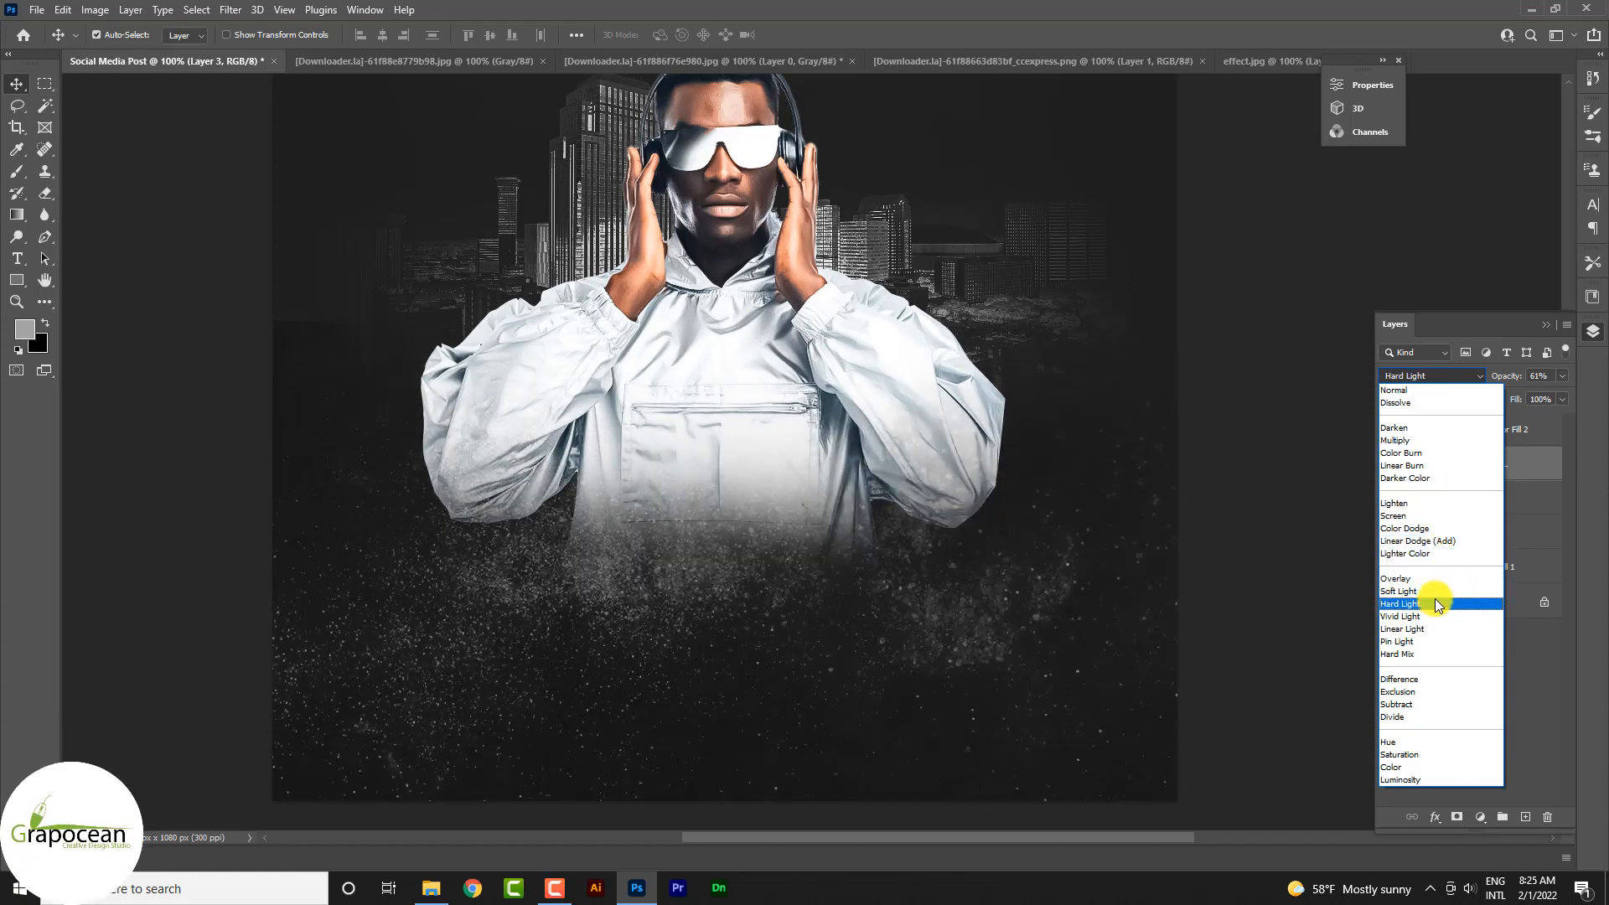
left_click(1435, 591)
left_click(797, 608)
scroll(803, 609, "down", 4)
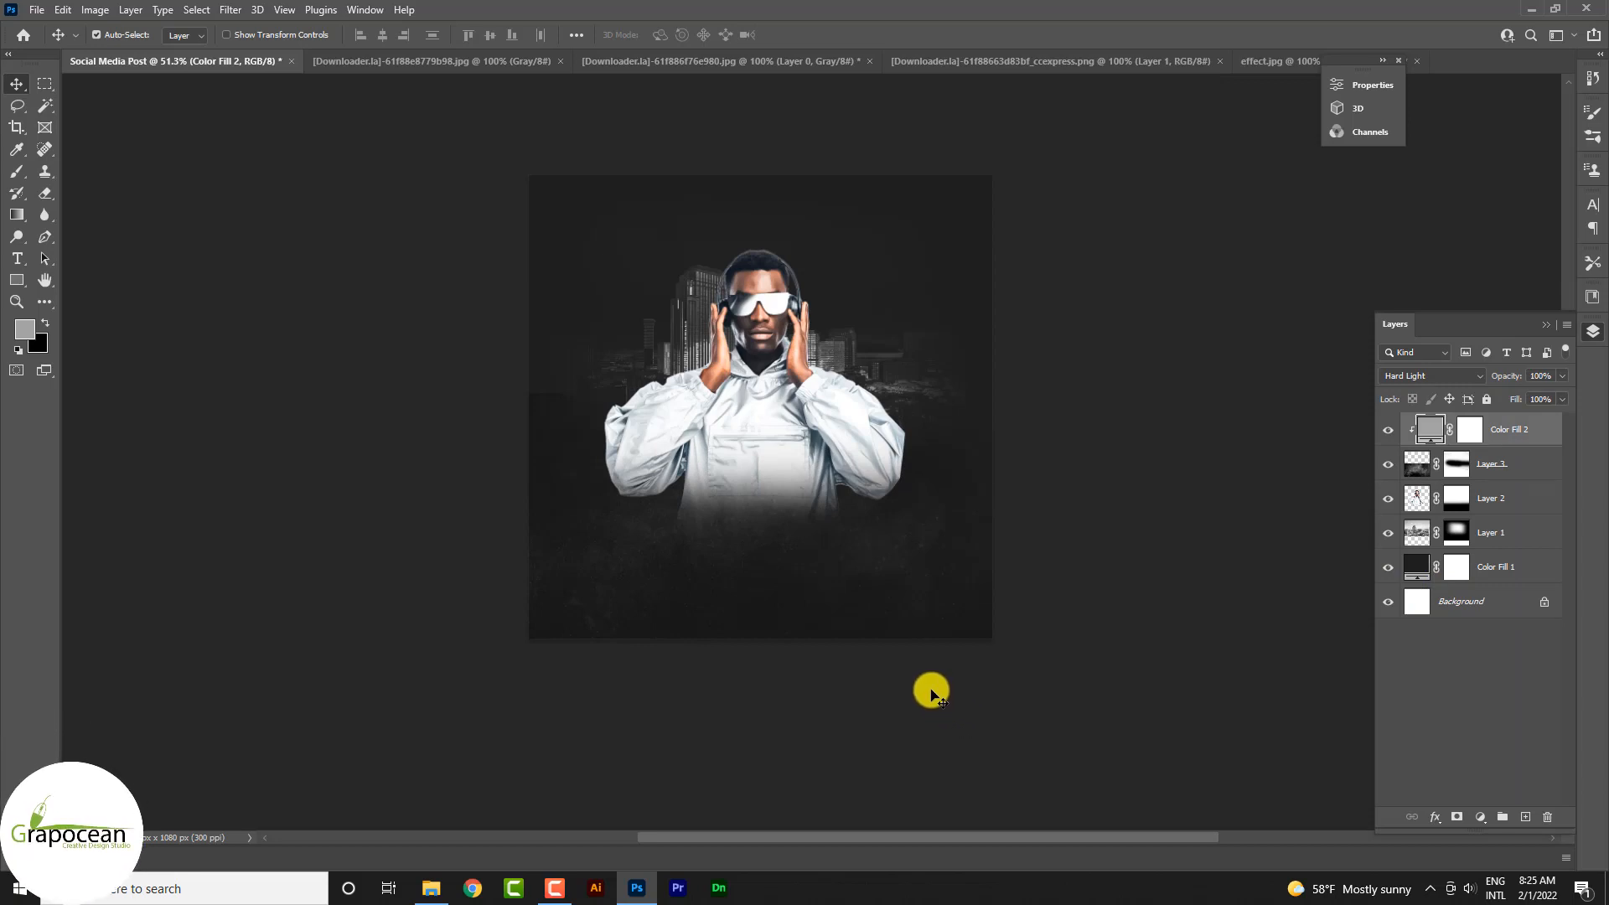
scroll(908, 638, "up", 1)
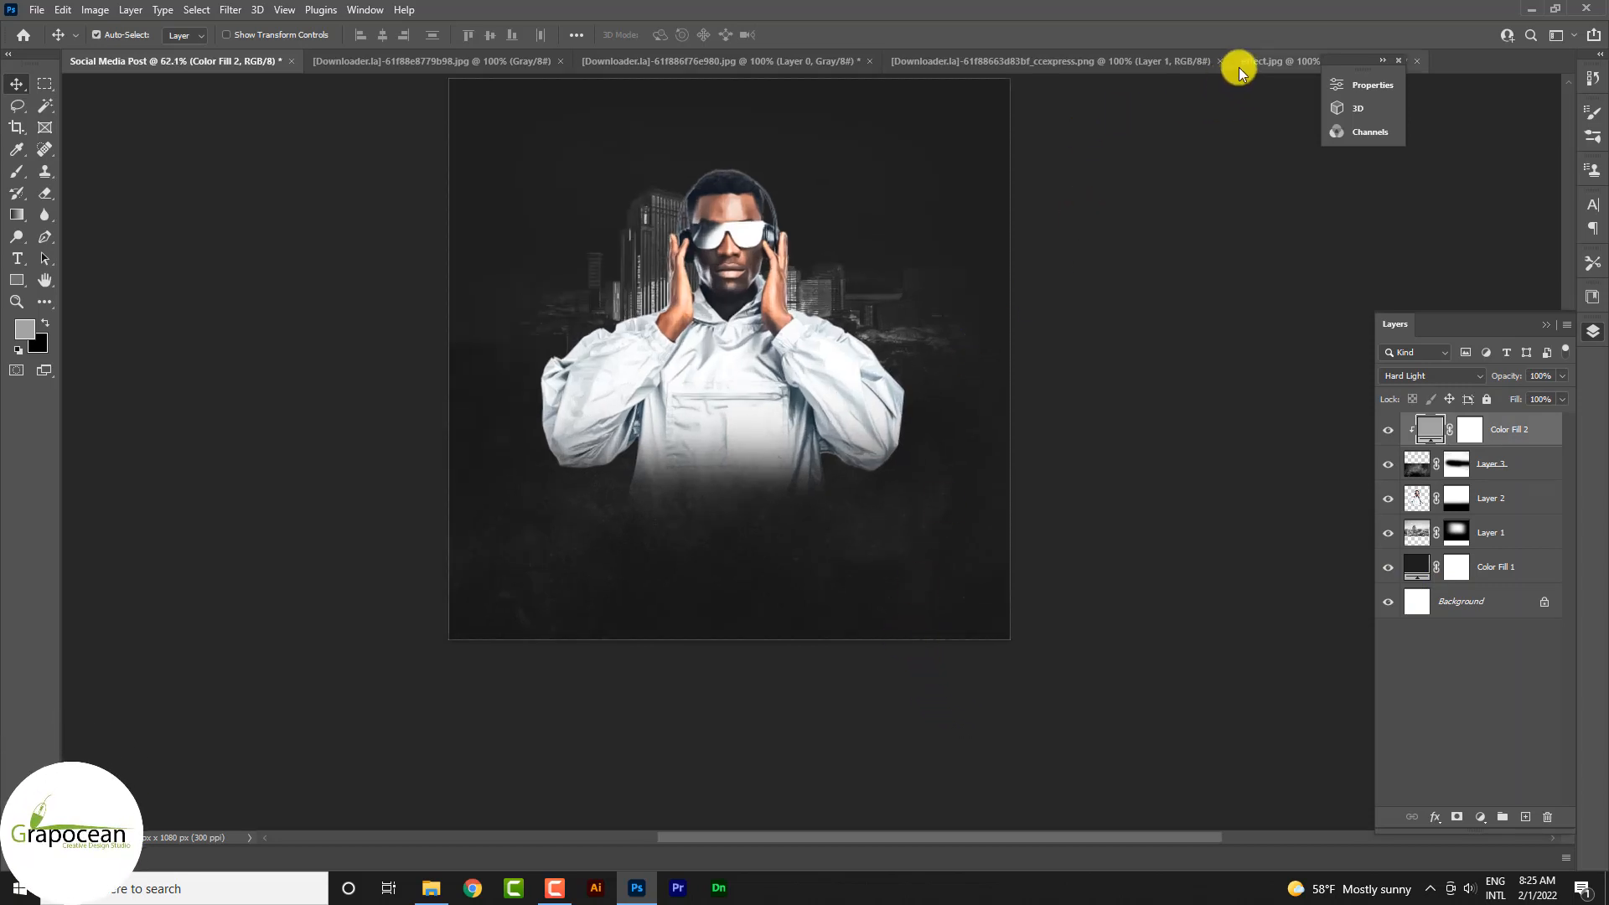
Unlock the smoke image's background, bring it into the Social Media Post and place it directly beneath the skyline layer
left_click(1098, 56)
left_click(797, 62)
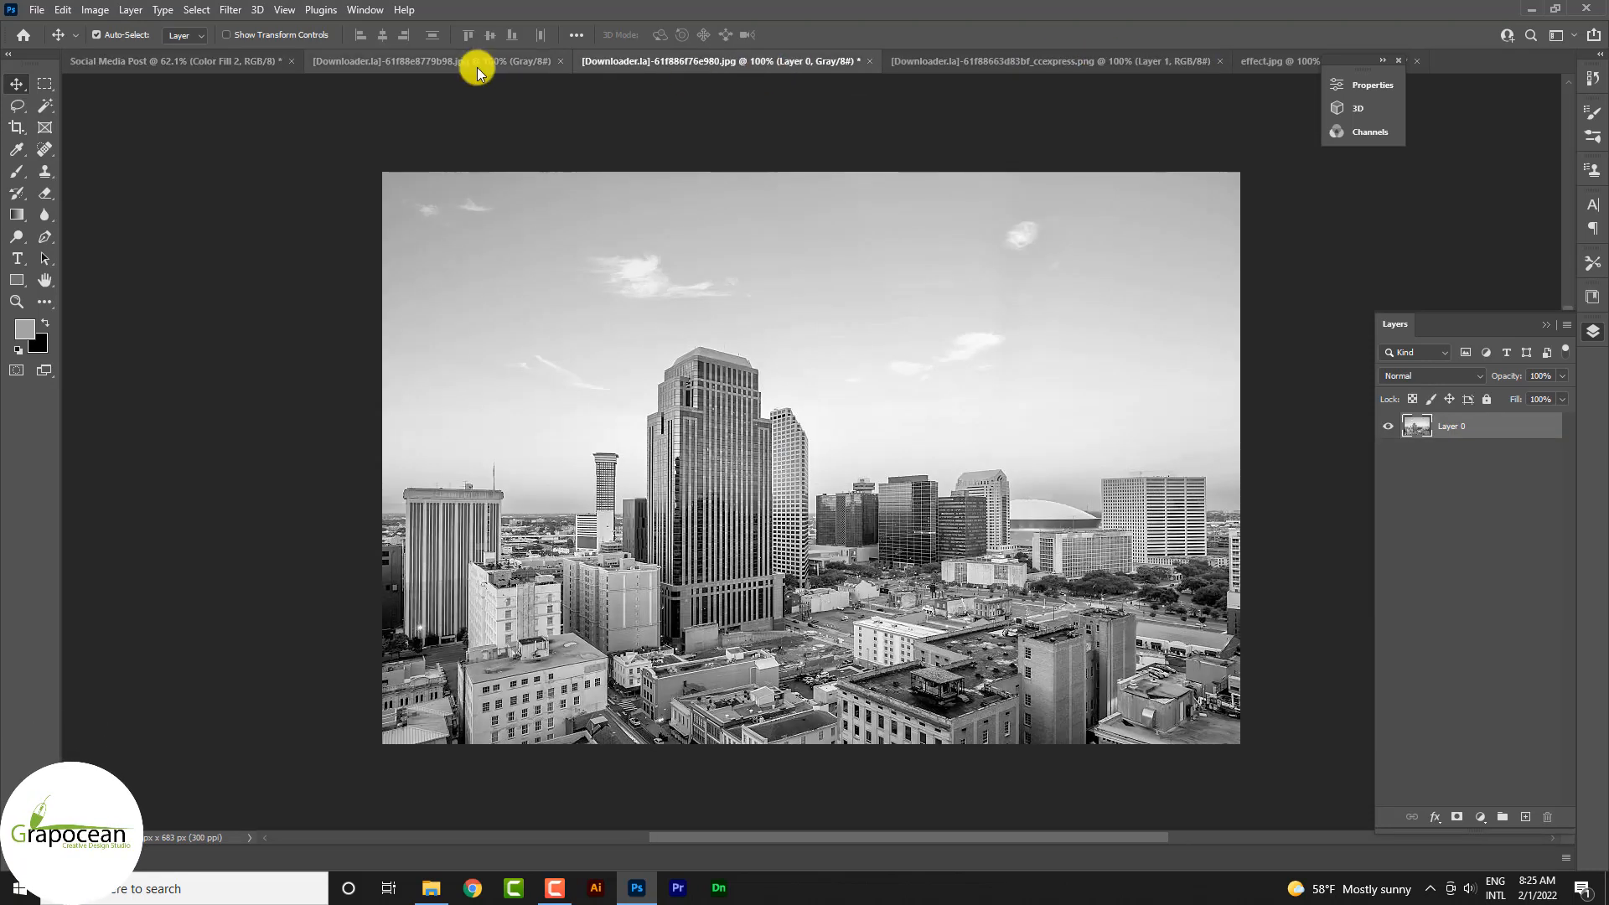
left_click(476, 62)
left_click(1544, 426)
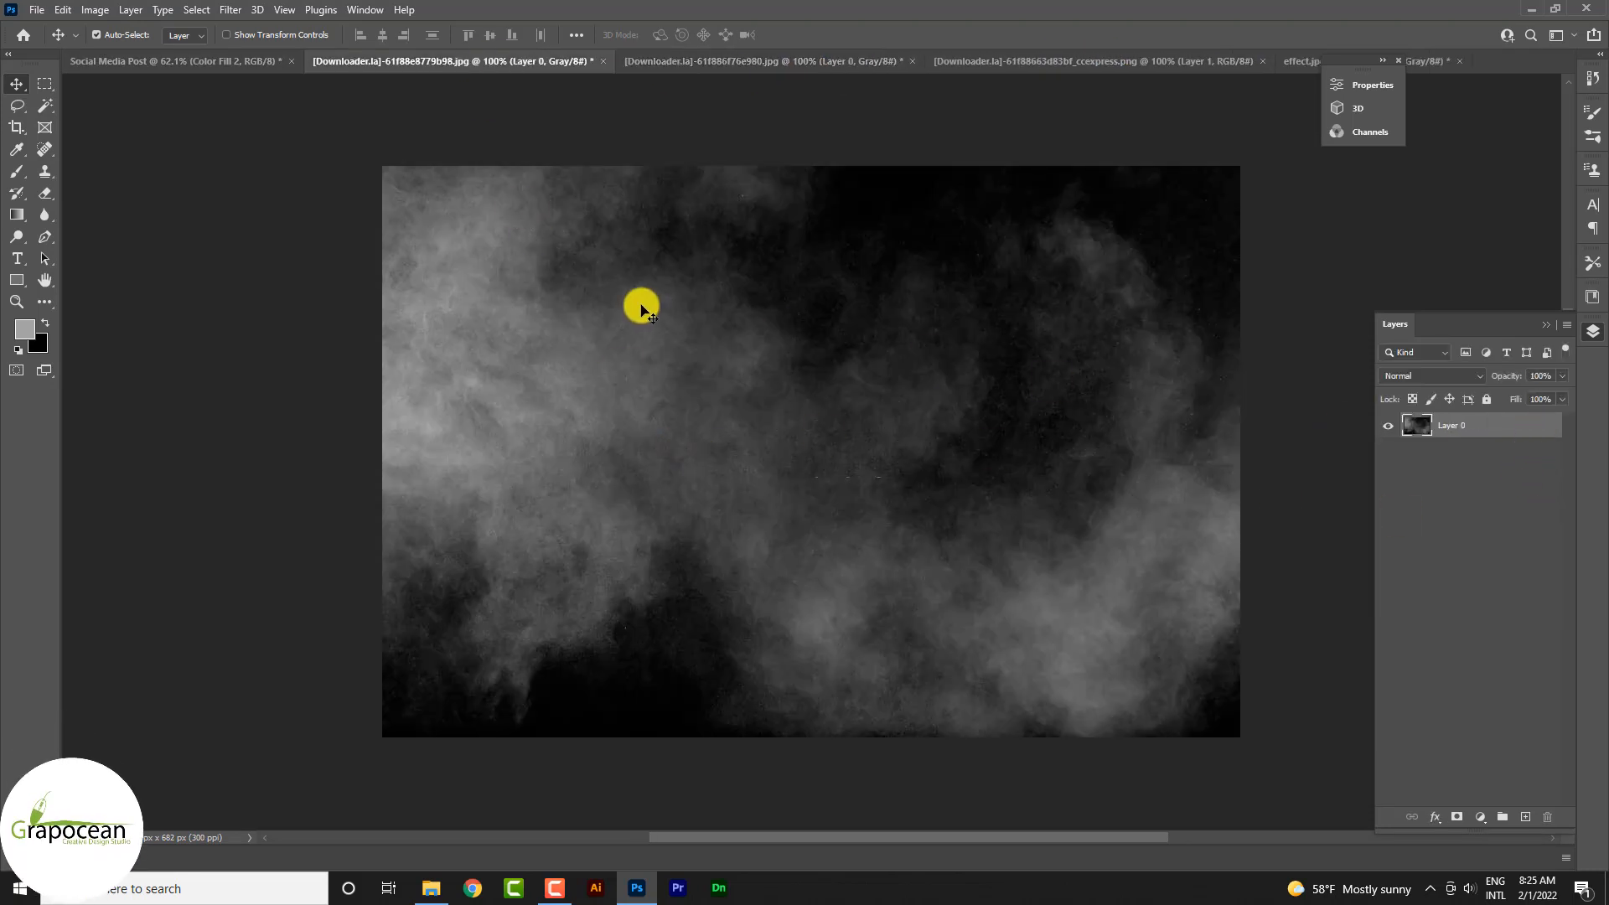
left_click_drag(639, 305, 833, 259)
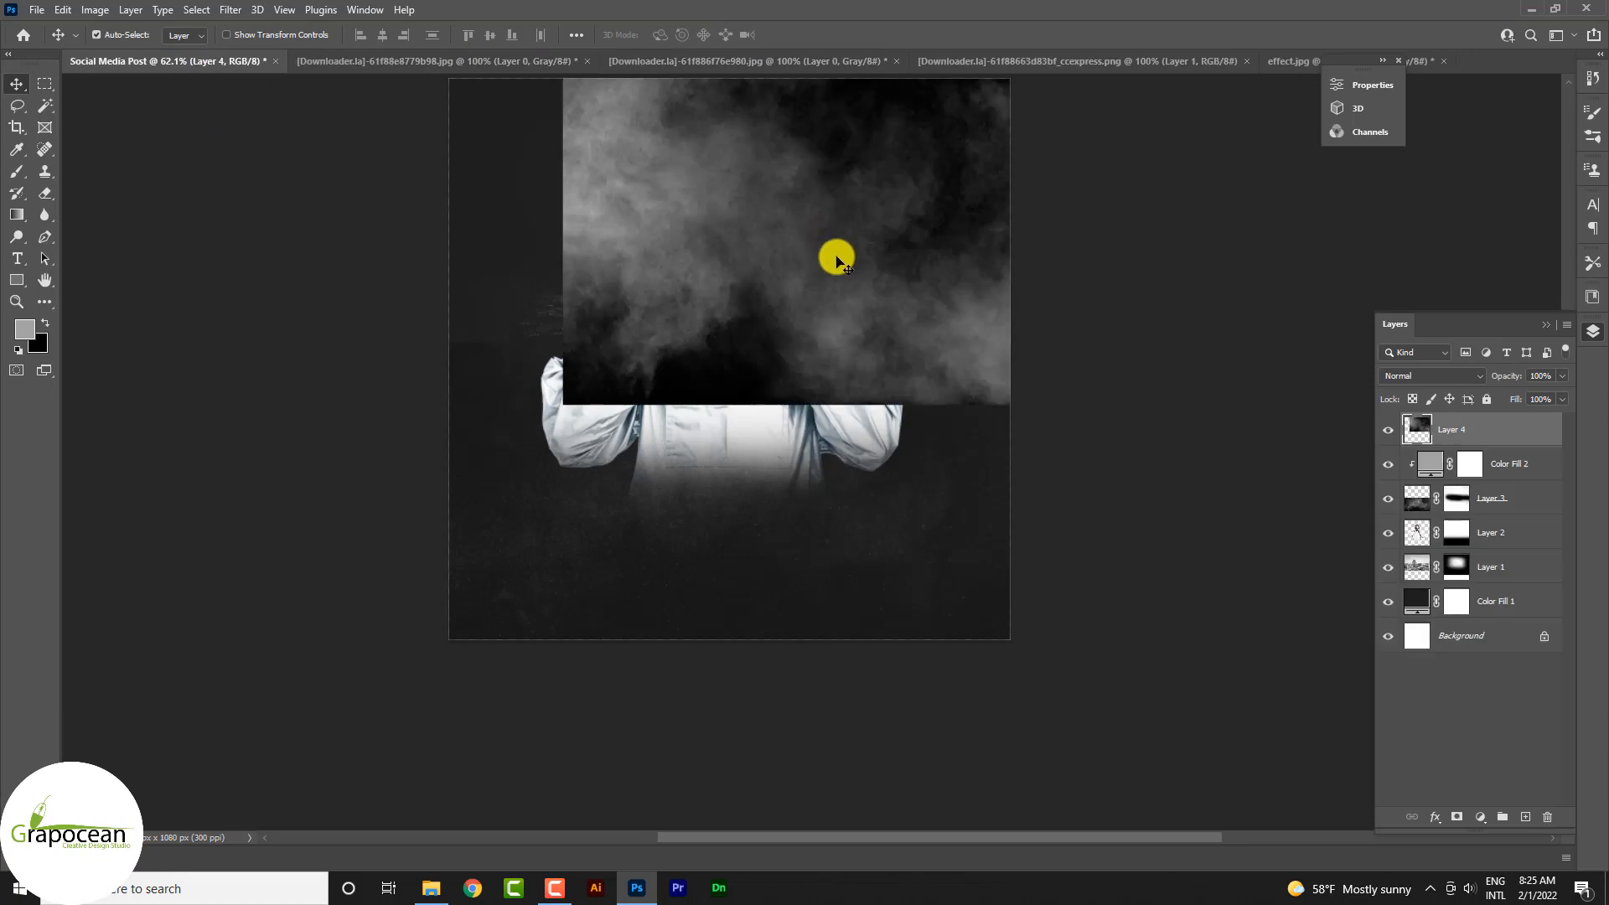
left_click_drag(1531, 438, 1504, 592)
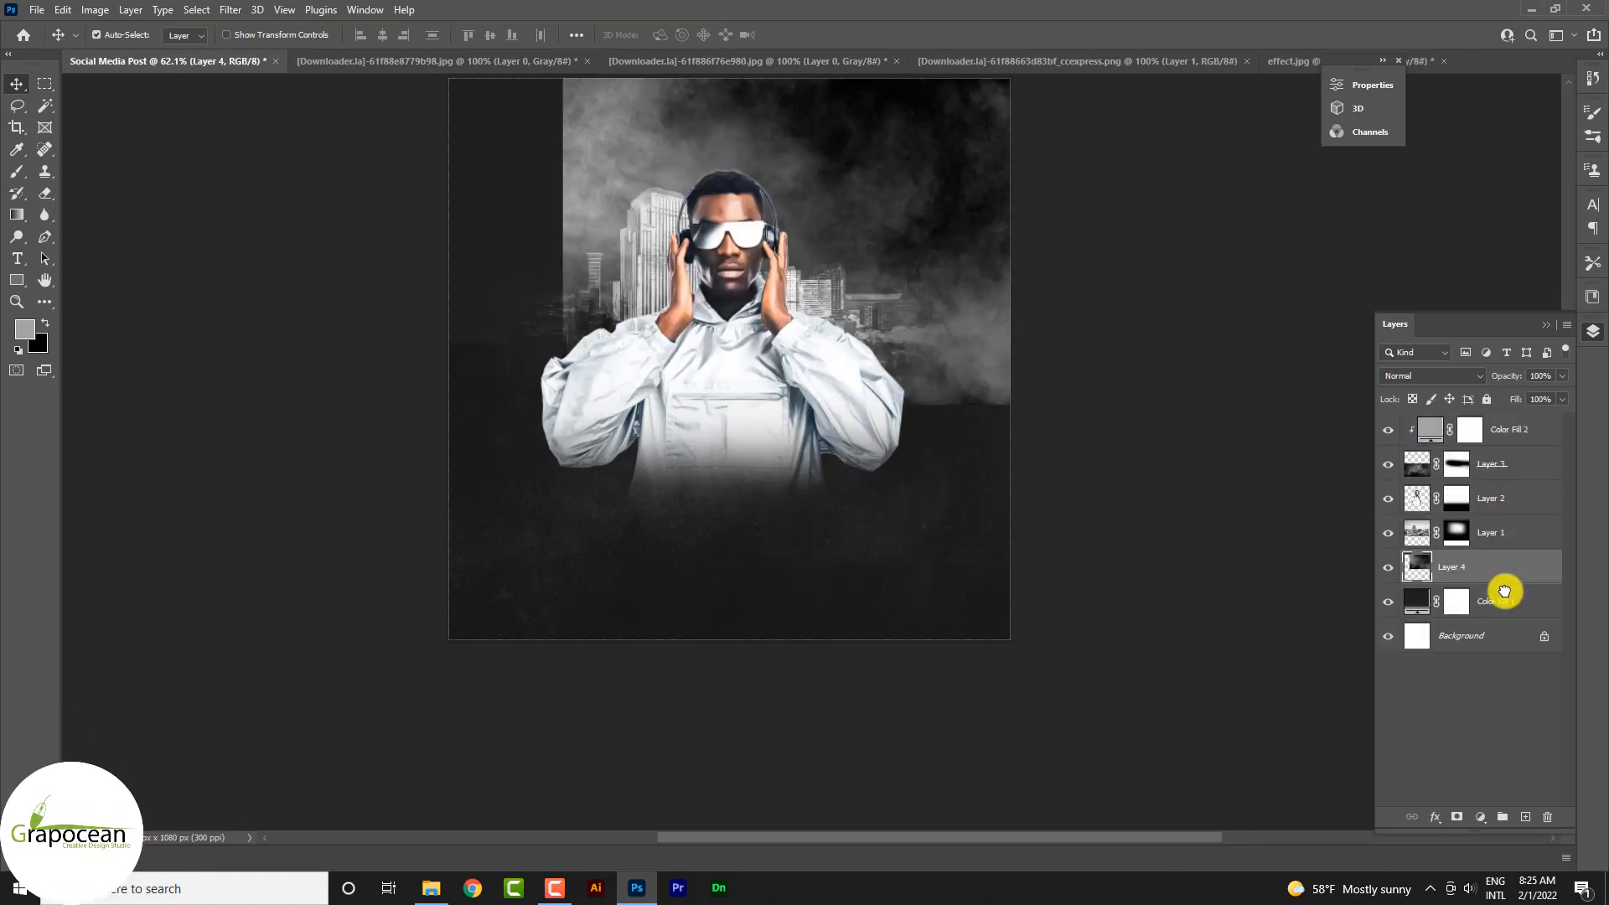
Move the smoke layer over the upper part of the post and enlarge it to about 112% to span the full width
left_click(1435, 376)
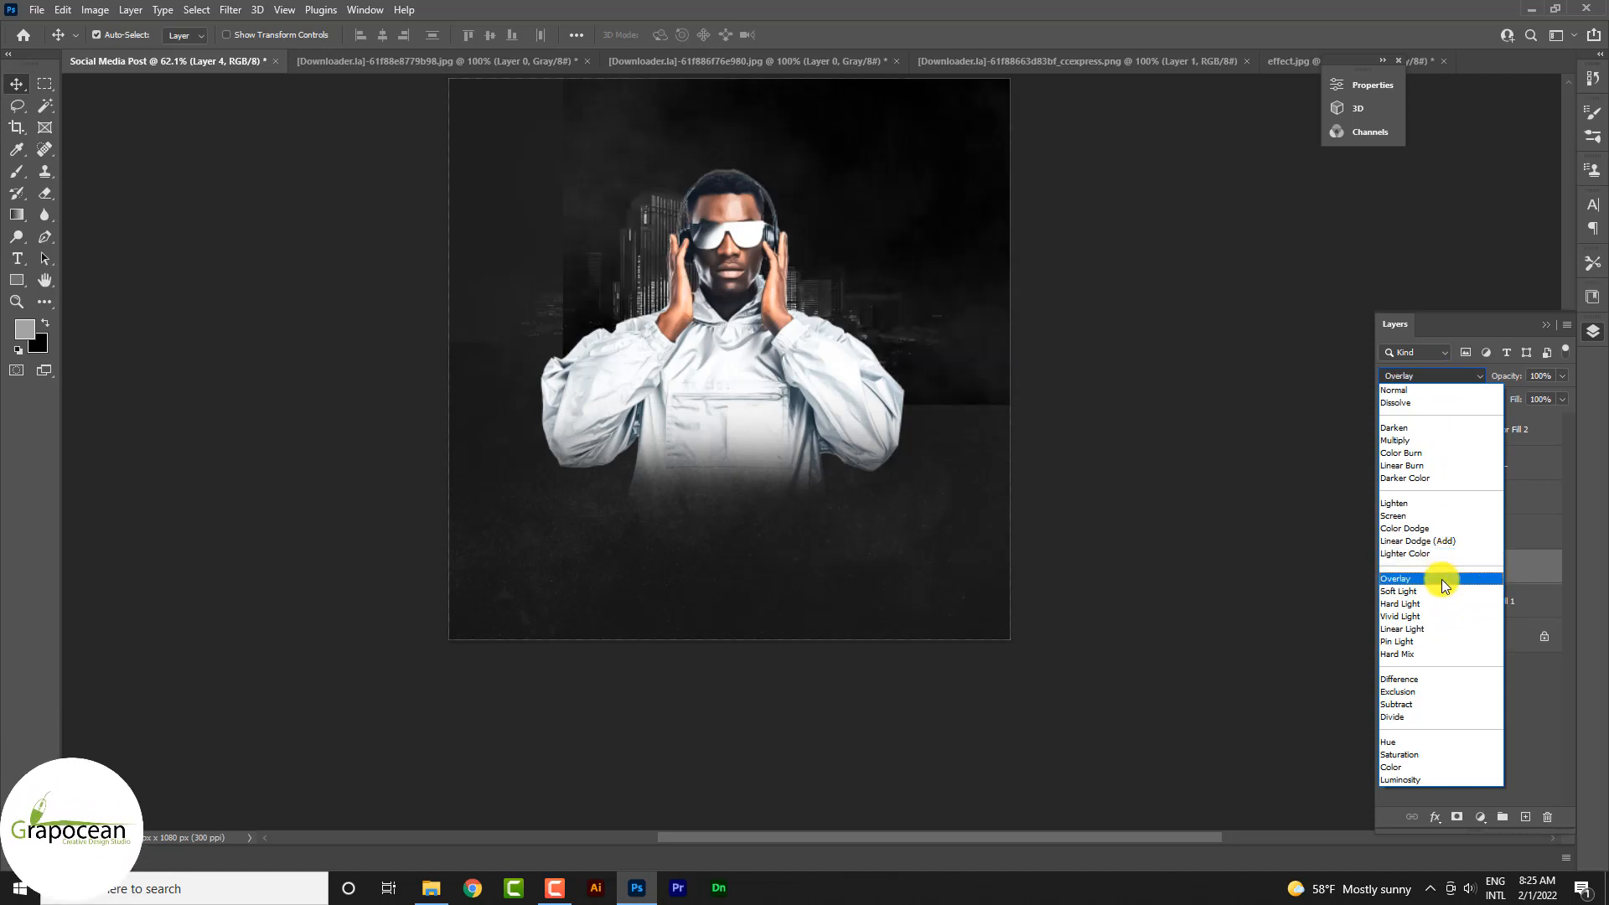
left_click(854, 277)
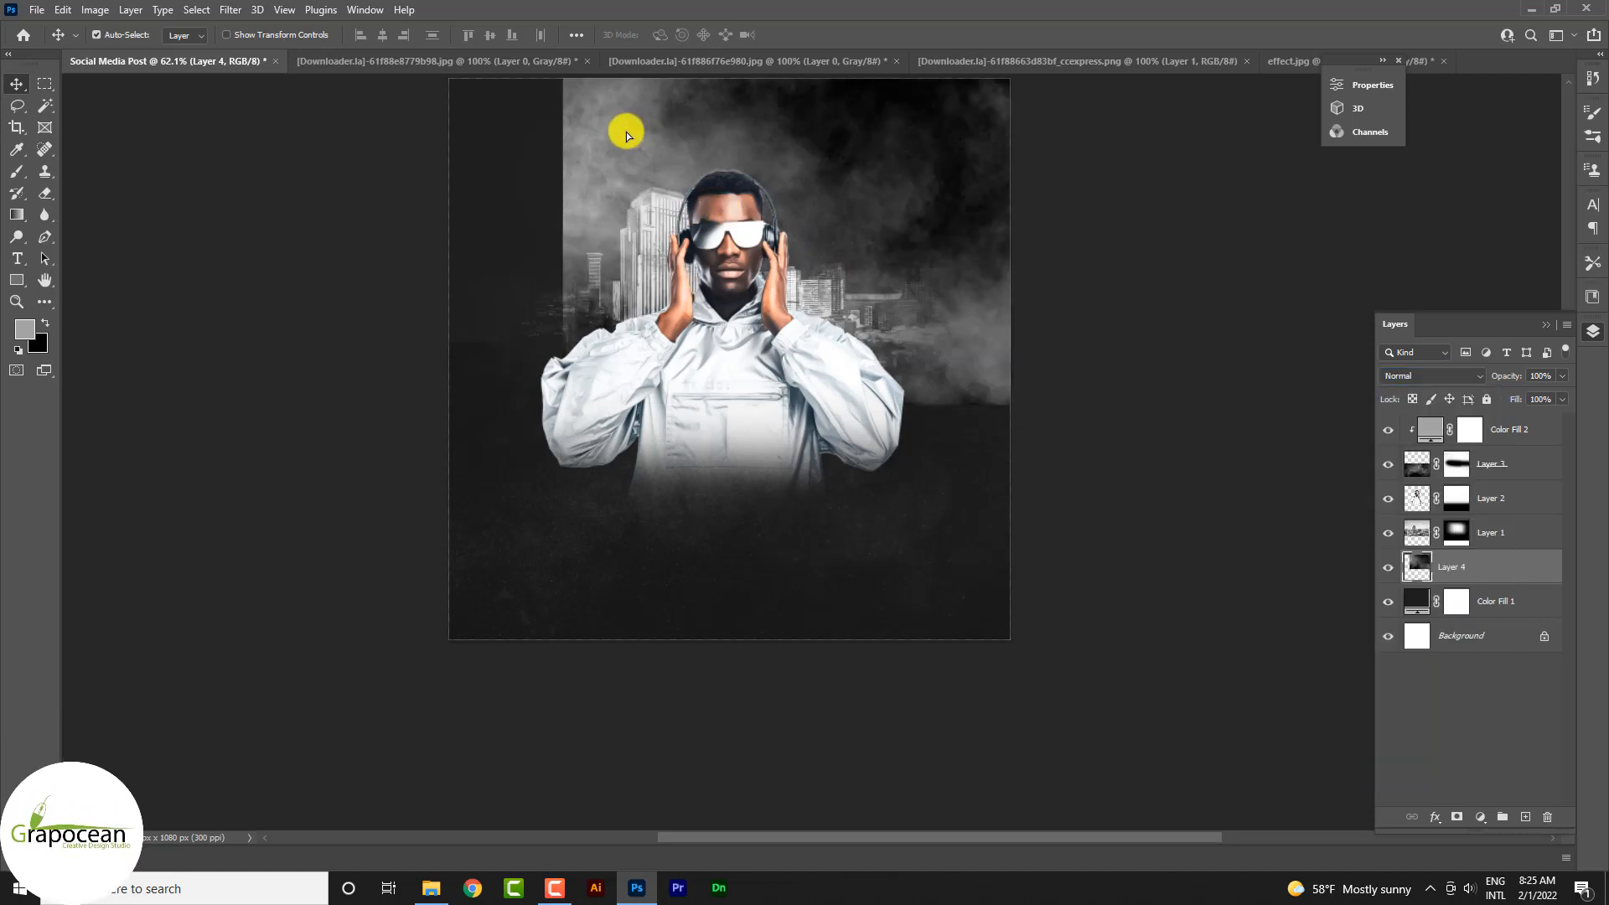
left_click_drag(970, 327, 873, 313)
key("ctrl+t")
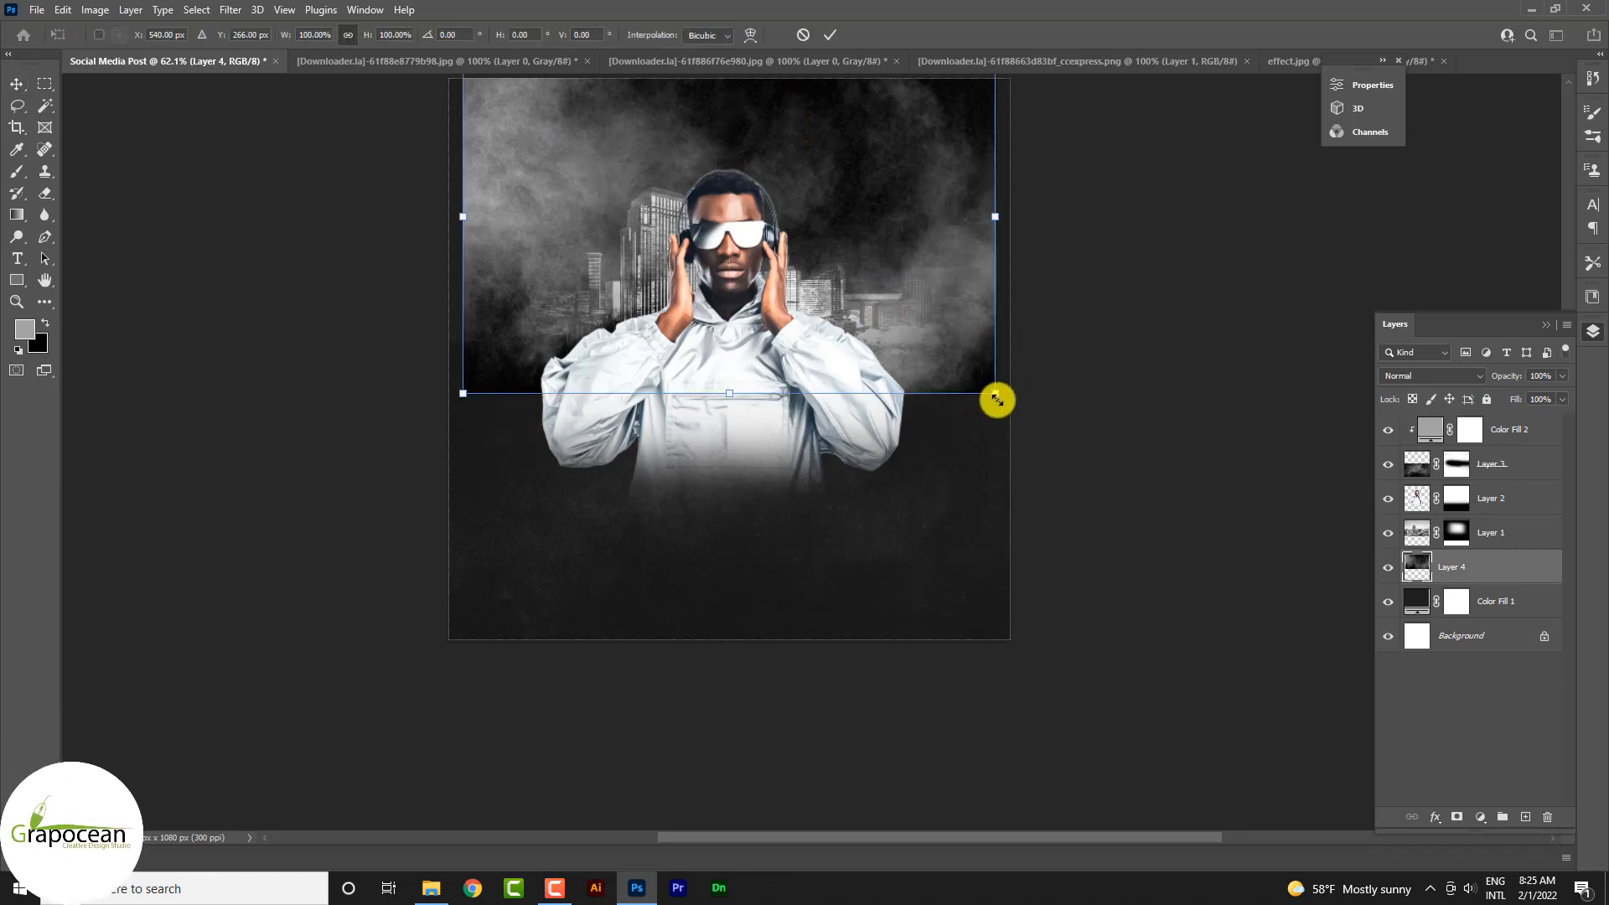
left_click_drag(996, 396, 1030, 416)
left_click_drag(963, 357, 981, 375)
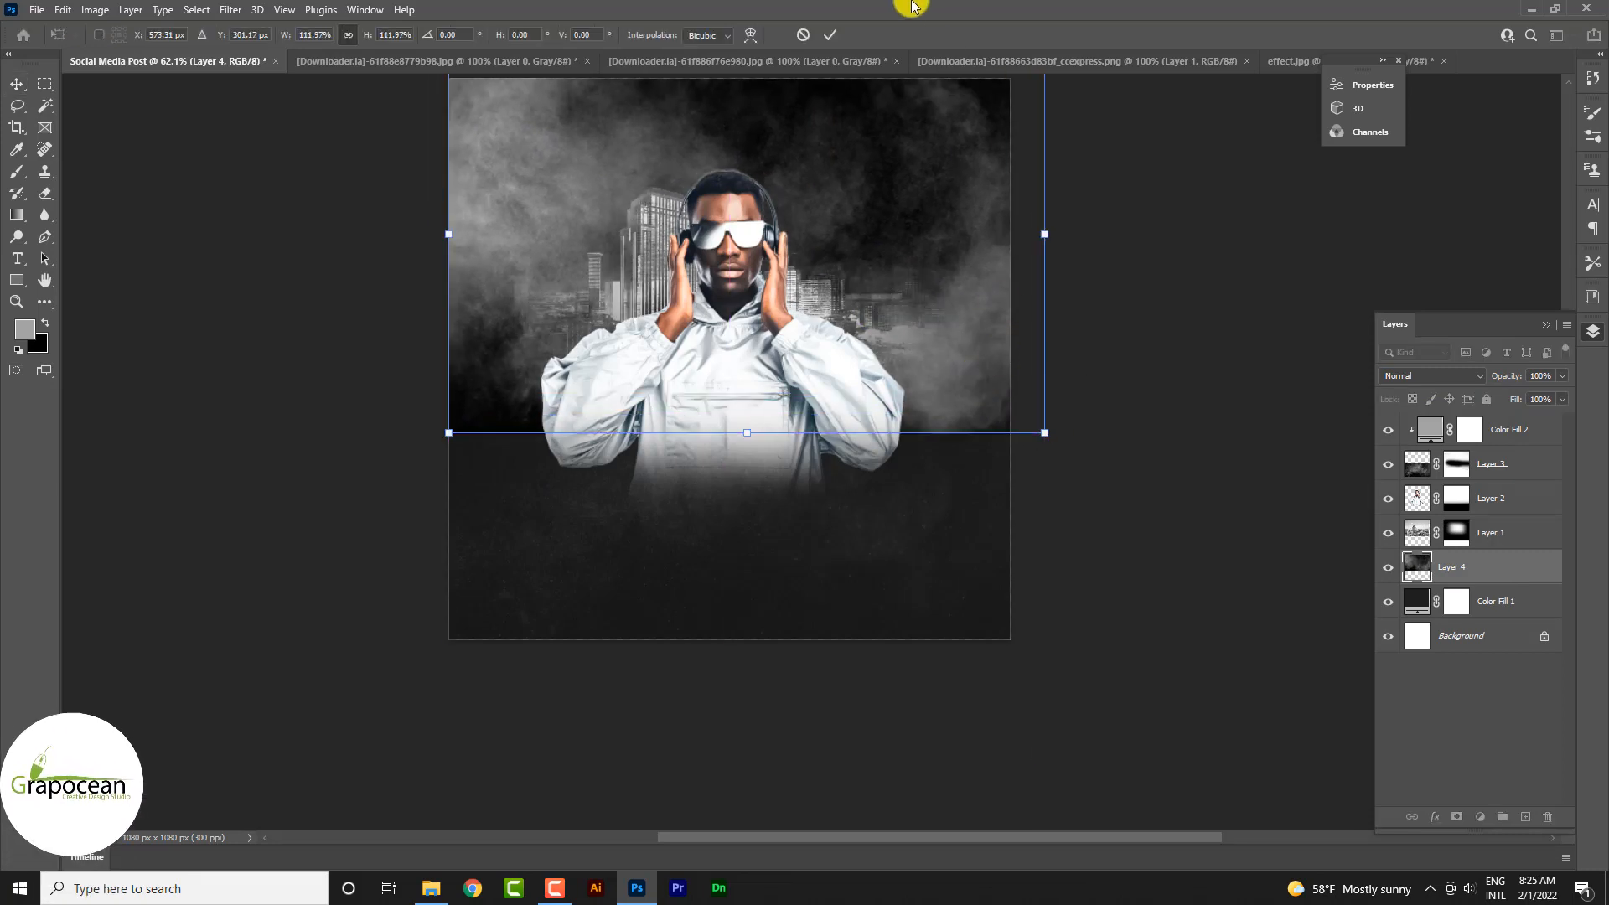
left_click(833, 37)
Set the smoke layer's blend mode to Lighter Color and its opacity to 48%
scroll(873, 445, "down", 3)
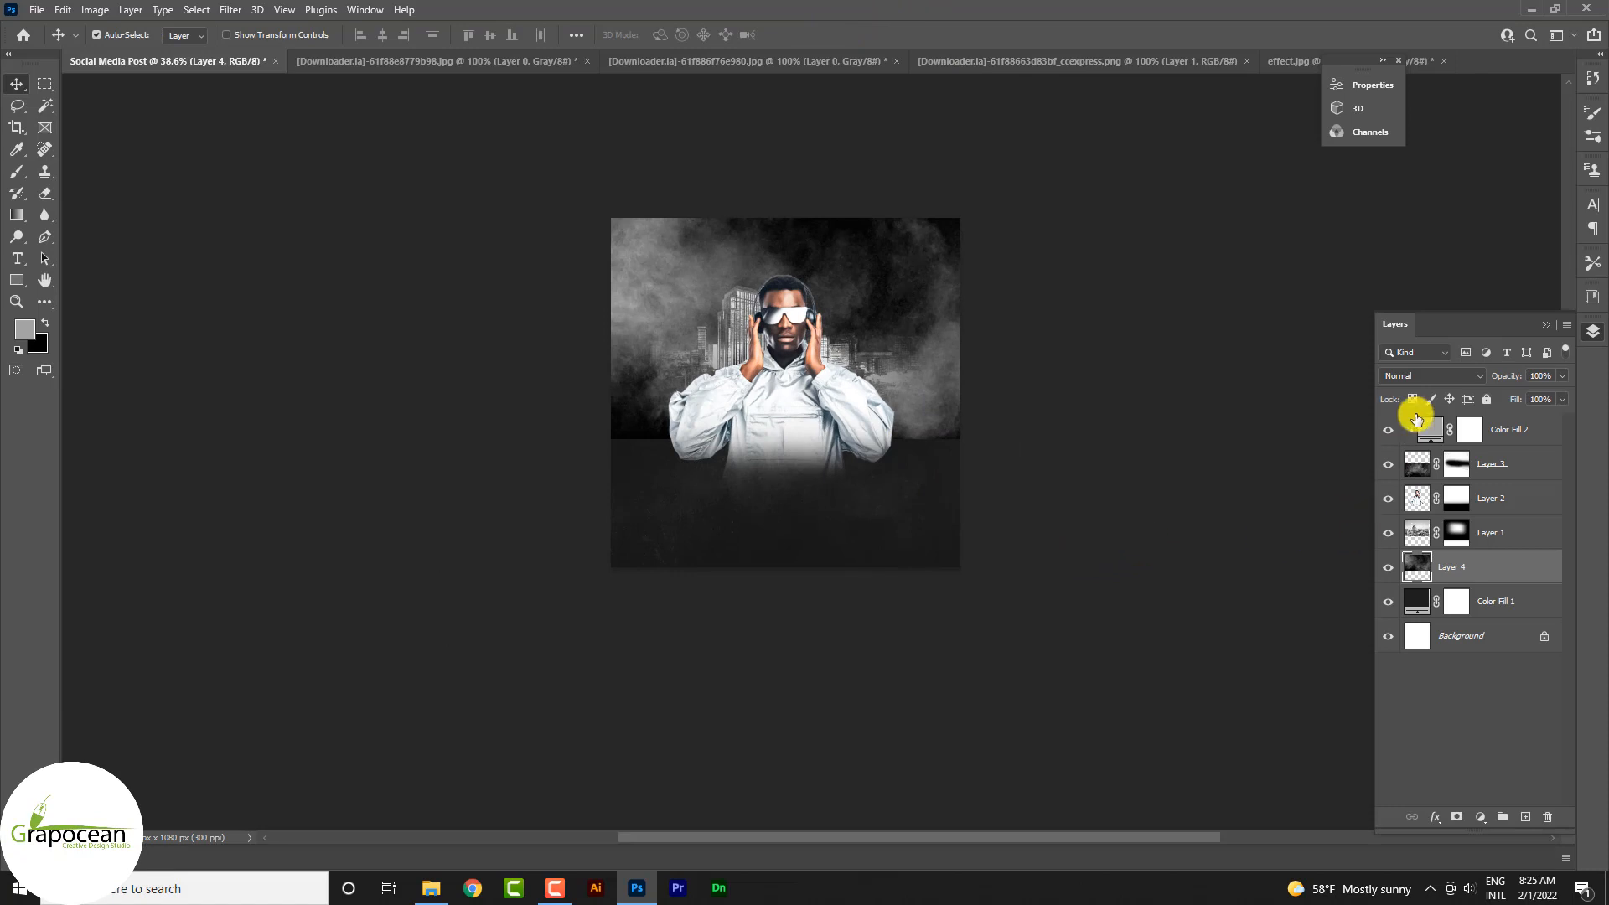
left_click(1421, 376)
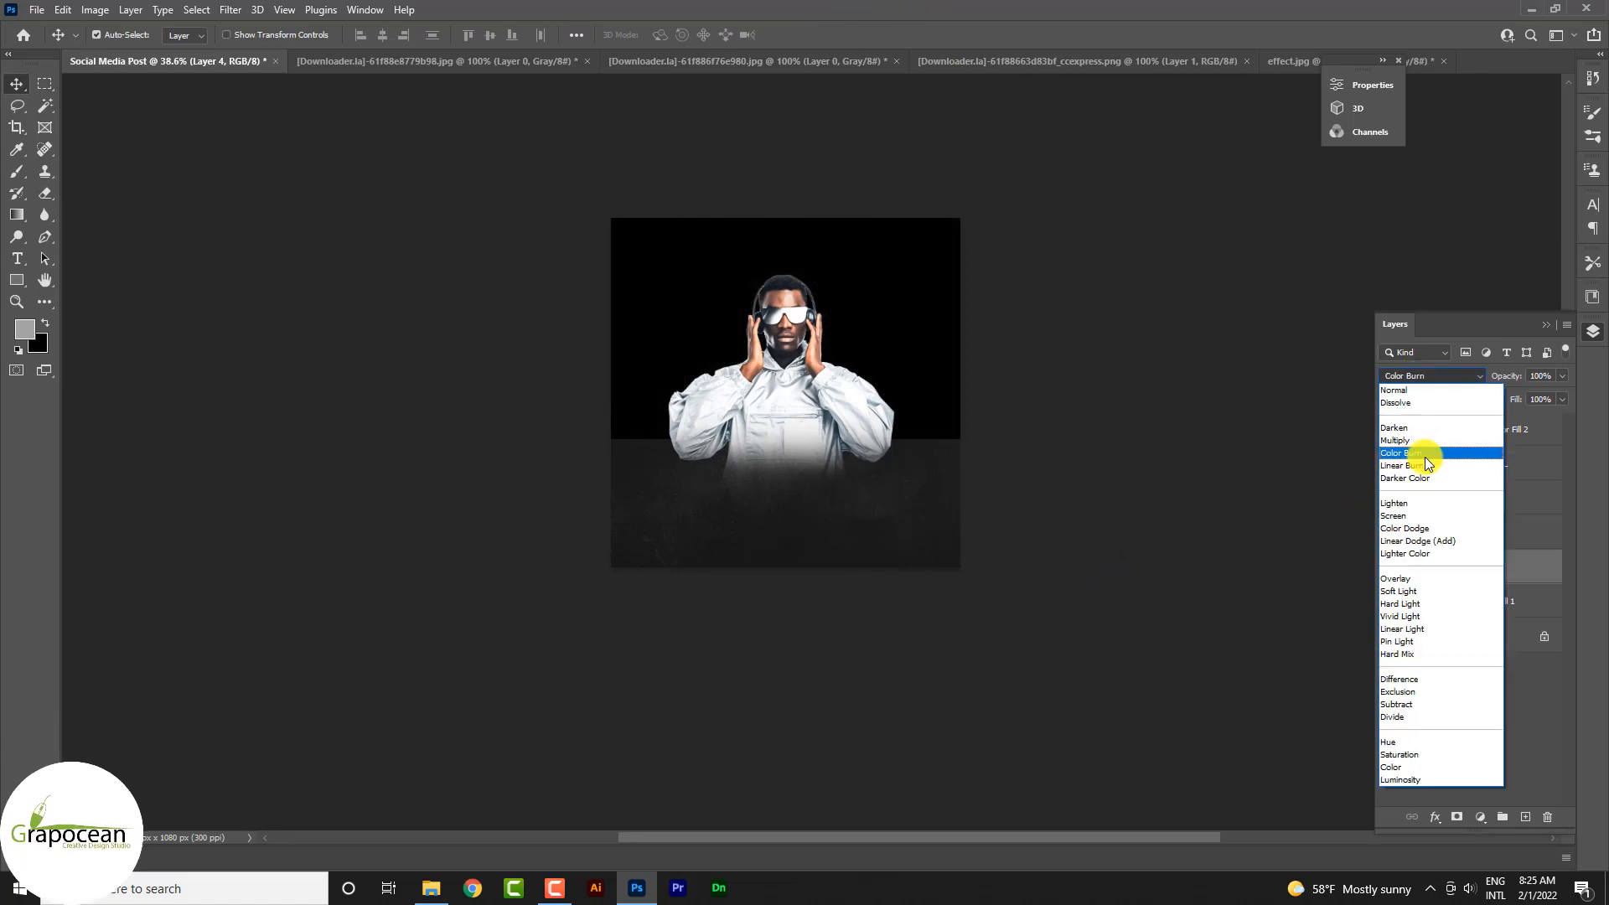
left_click(1430, 553)
left_click(1562, 375)
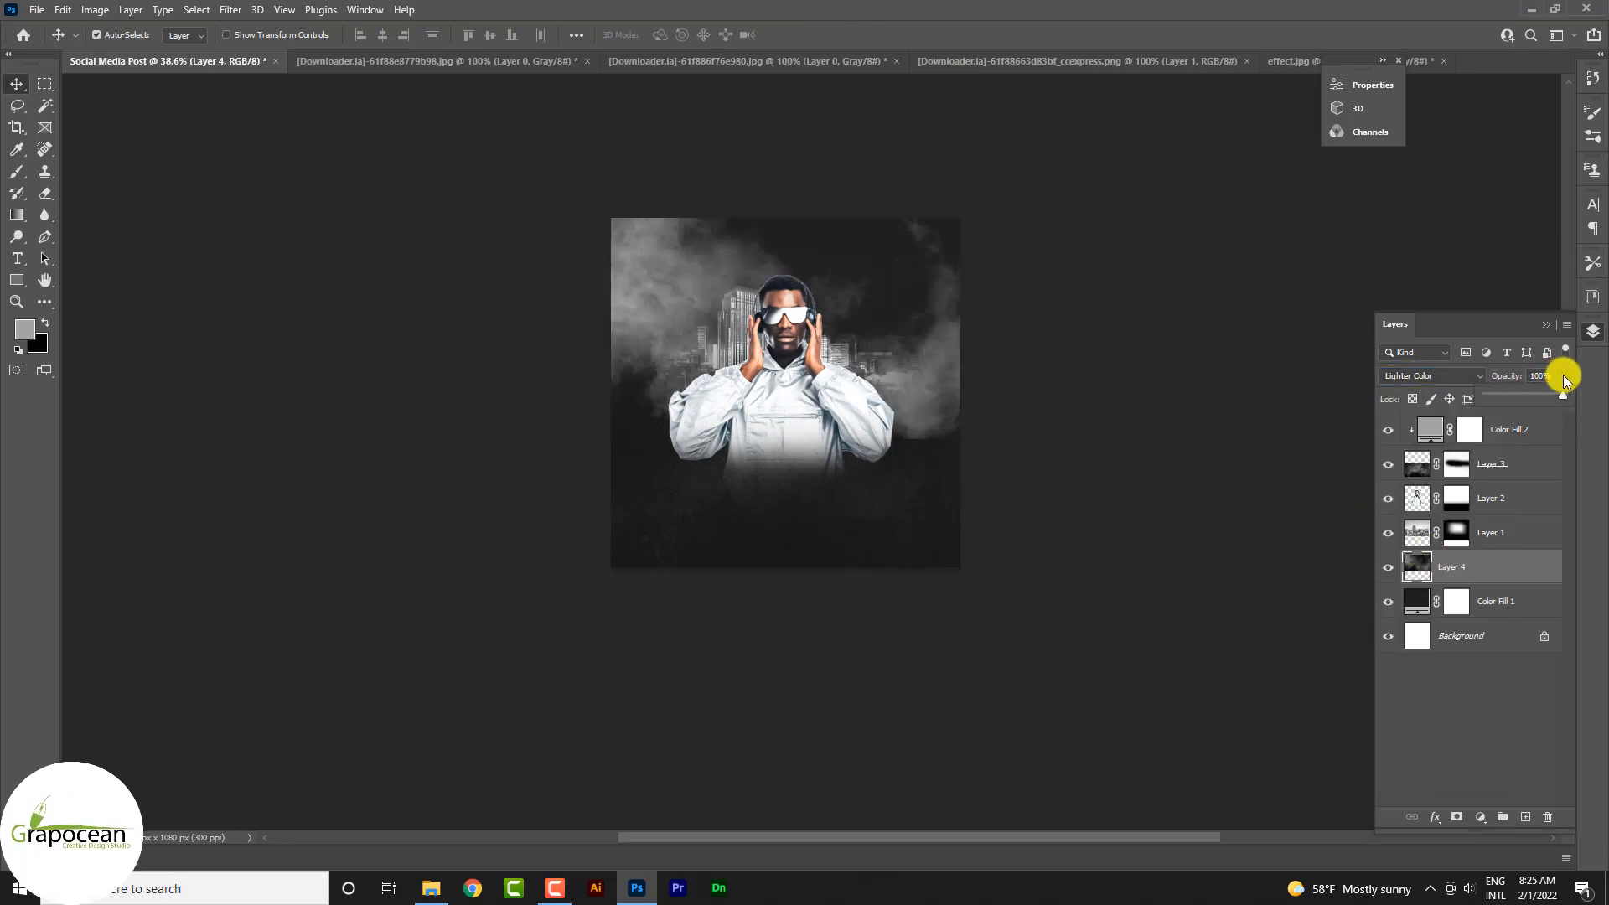
left_click_drag(1564, 394, 1526, 398)
Add a layer mask to the smoke layer, try fading its right side with a black 300 px brush, and undo the stroke
scroll(967, 442, "up", 3)
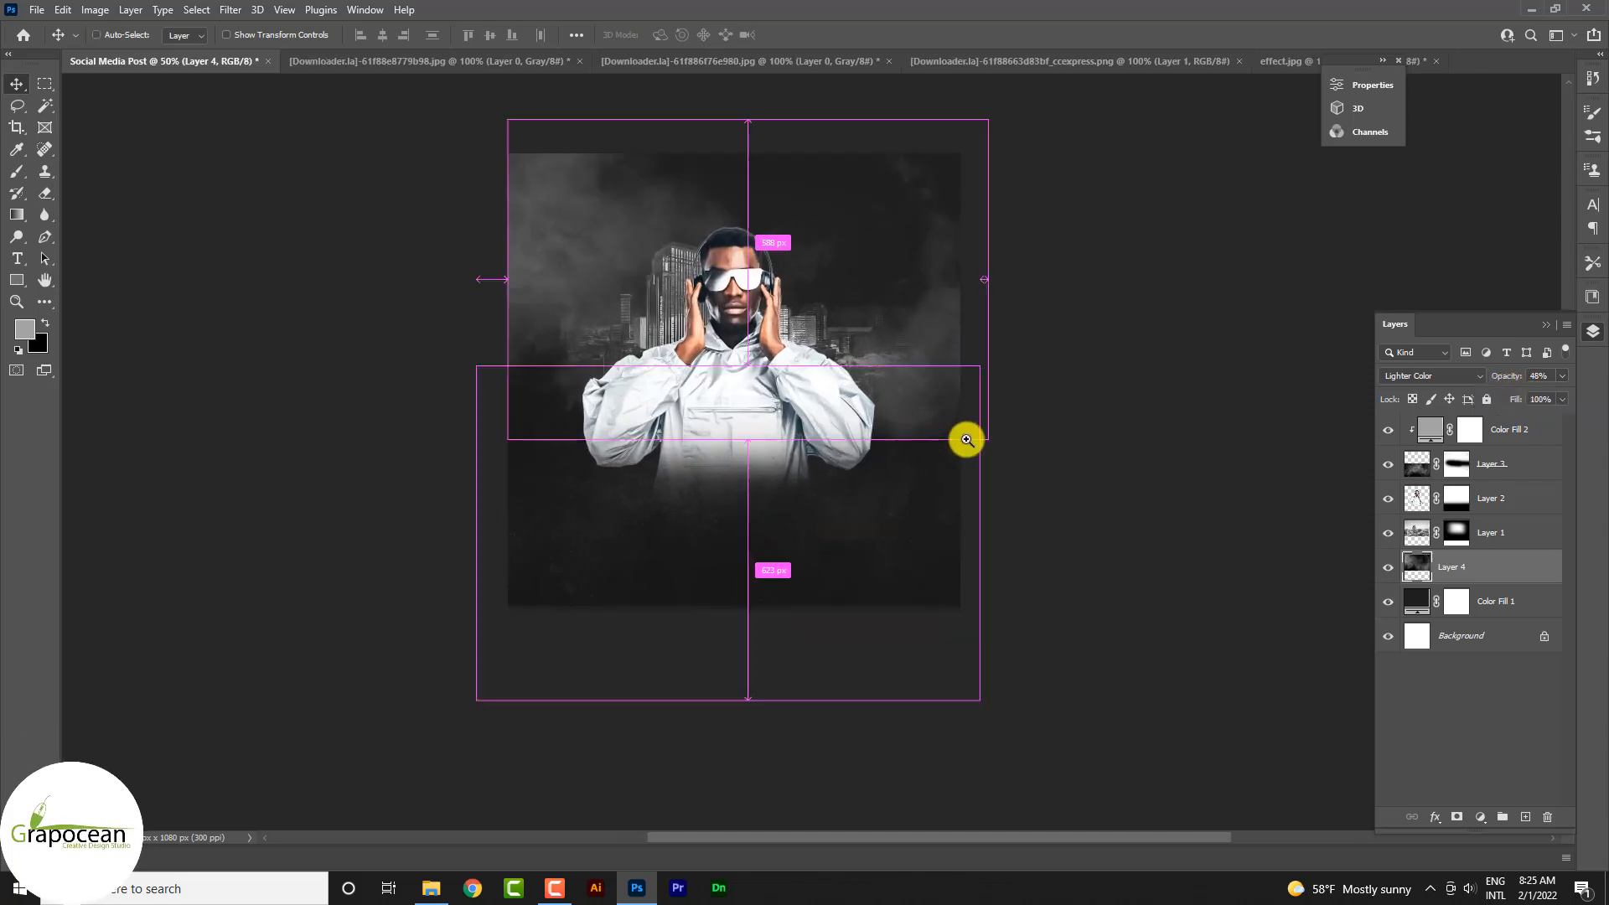
left_click(1458, 811)
key("d")
left_click(16, 171)
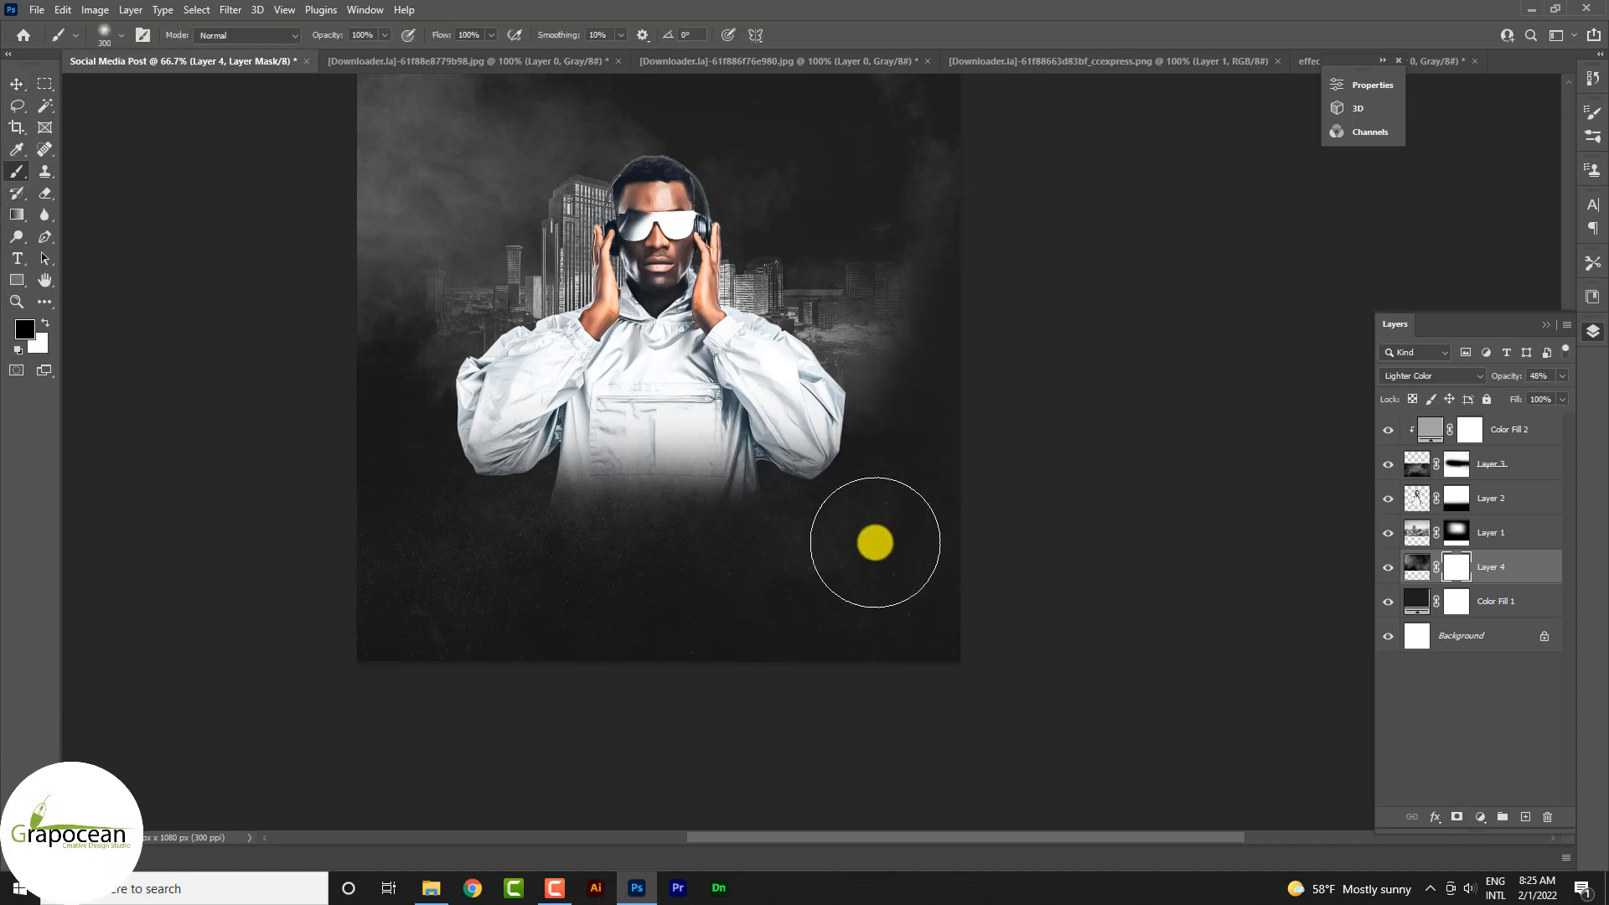
left_click_drag(875, 543, 1040, 132)
key("ctrl+z")
Fade the smoke along the post's right edge by painting black on its mask with a 700 px soft brush
scroll(1023, 360, "down", 3)
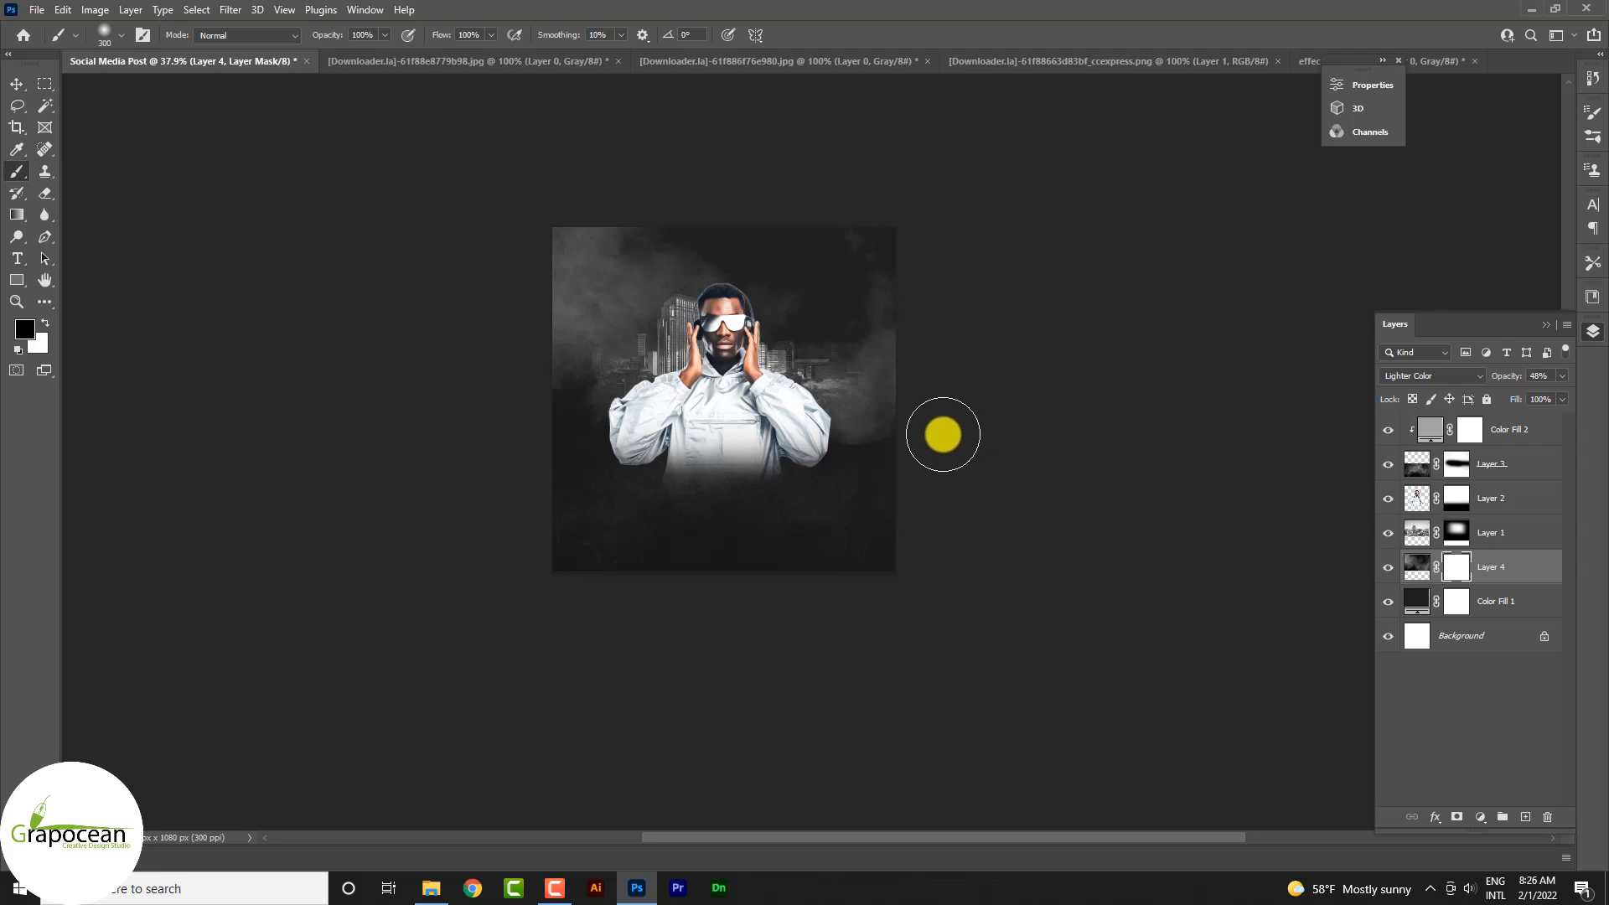
key("bracketright")
key("bracketright")
key("bracketright")
key("bracketright")
left_click(897, 424)
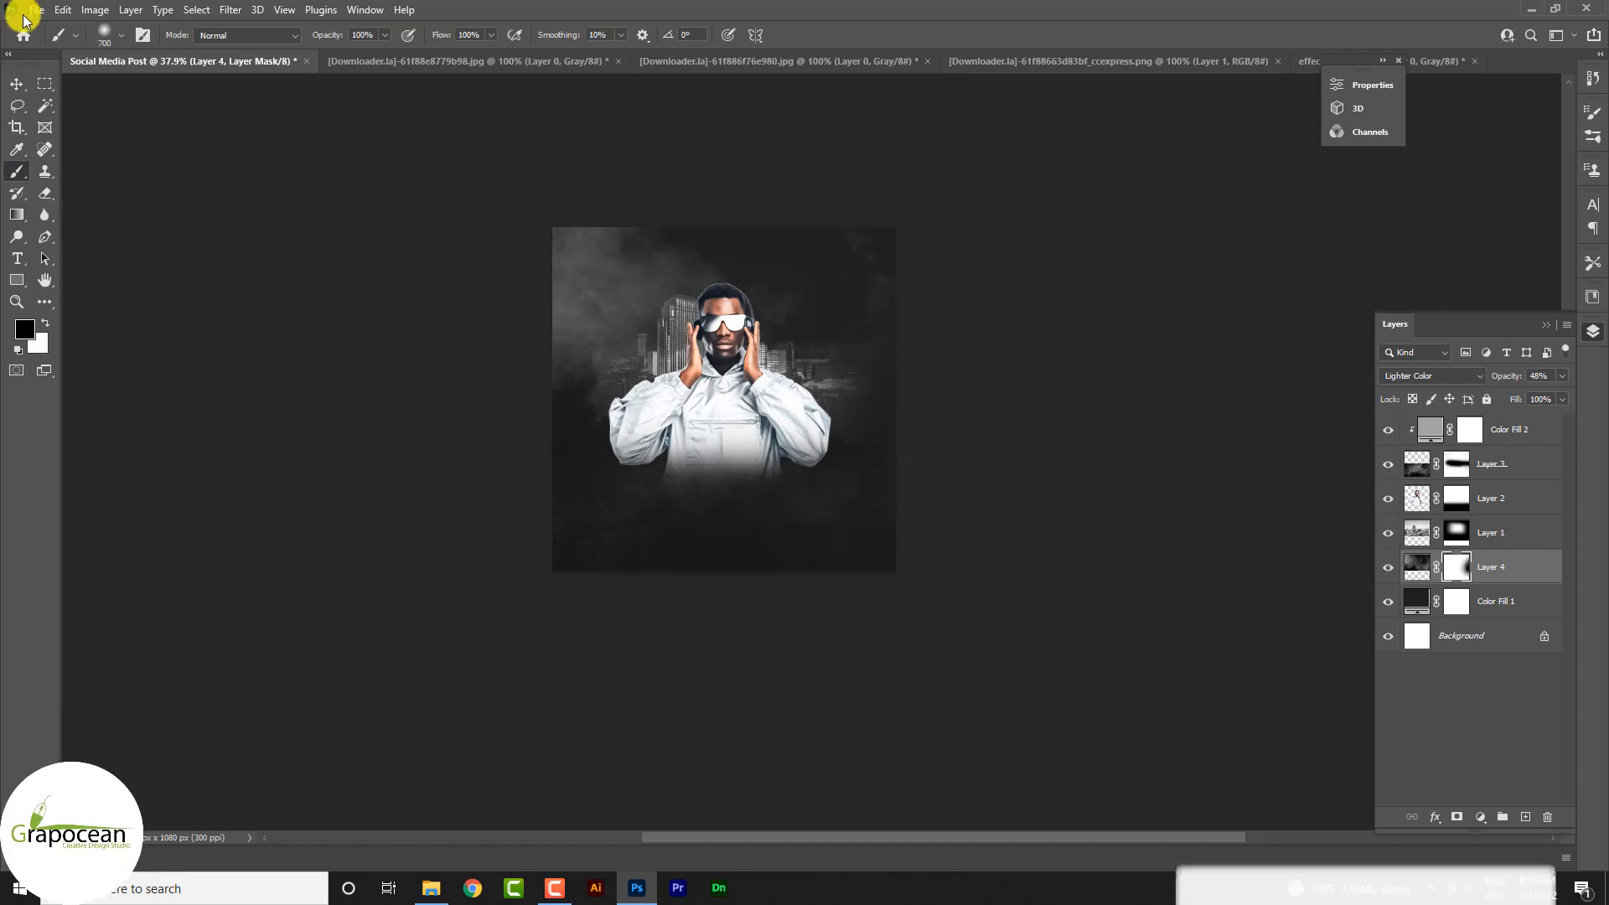
Rotate the smoke layer about a quarter turn clockwise and reposition it to spread behind the man and skyline
left_click(16, 84)
mouse_move(574, 286)
left_mouse_down()
mouse_move(621, 287)
mouse_move(573, 303)
left_mouse_up()
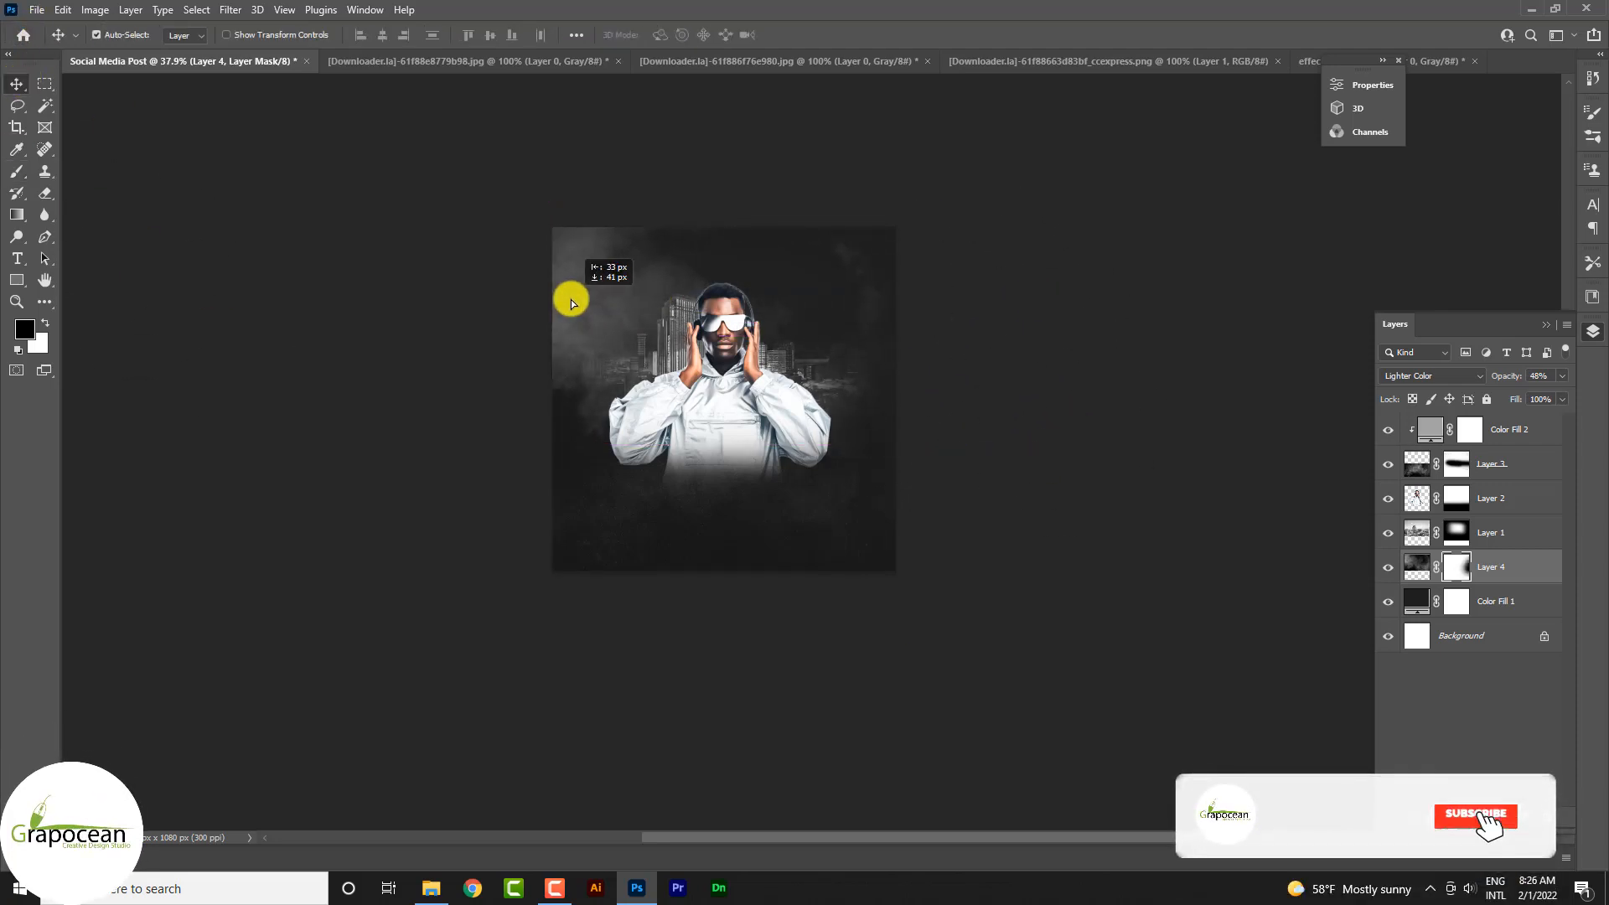
key("ctrl+t")
left_click_drag(970, 495, 902, 558)
left_click(833, 36)
scroll(718, 325, "up", 6)
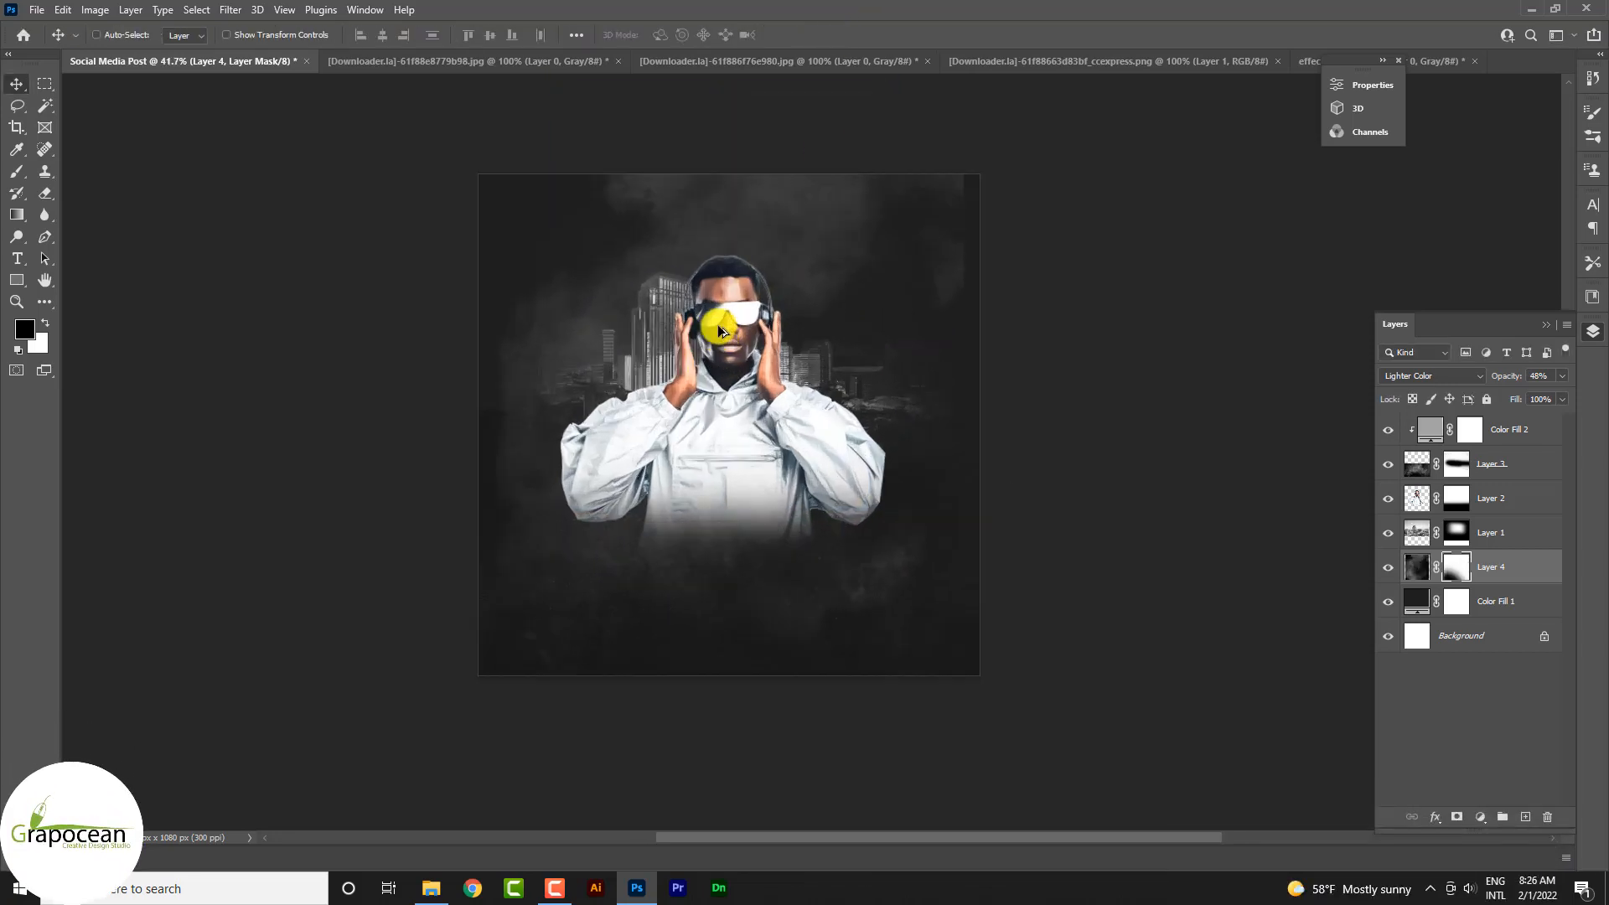
Add the white headline MOONLIGHT in Anton Regular 30 pt above the man's head, on top of the Color Fill 2 layer
scroll(710, 290, "down", 4)
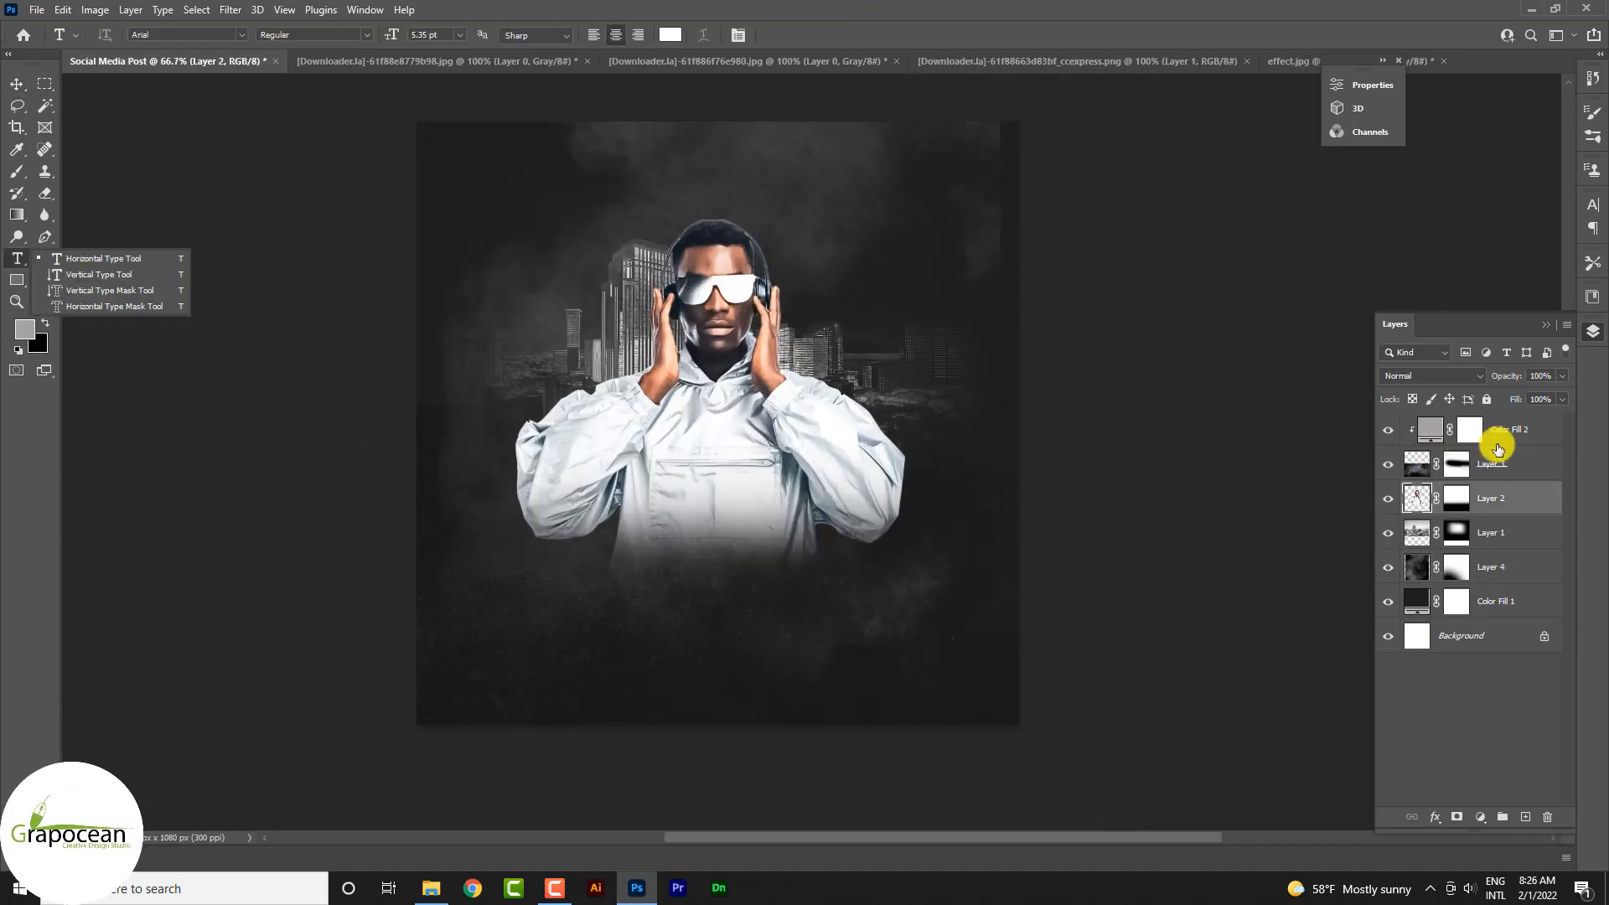
left_click(1515, 428)
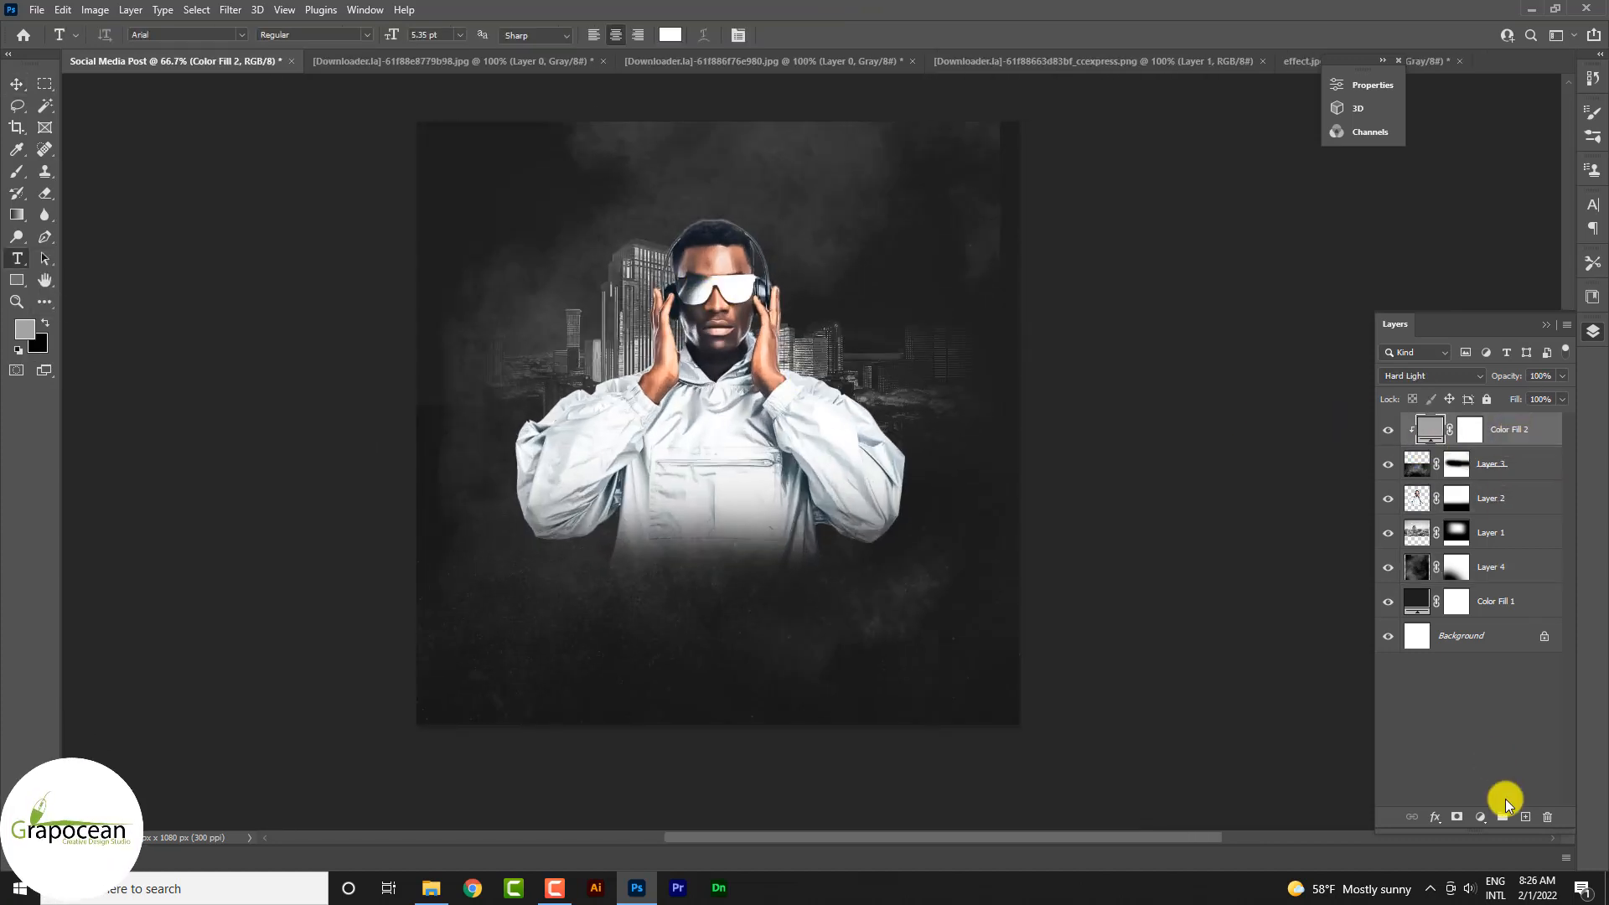
left_click(1525, 818)
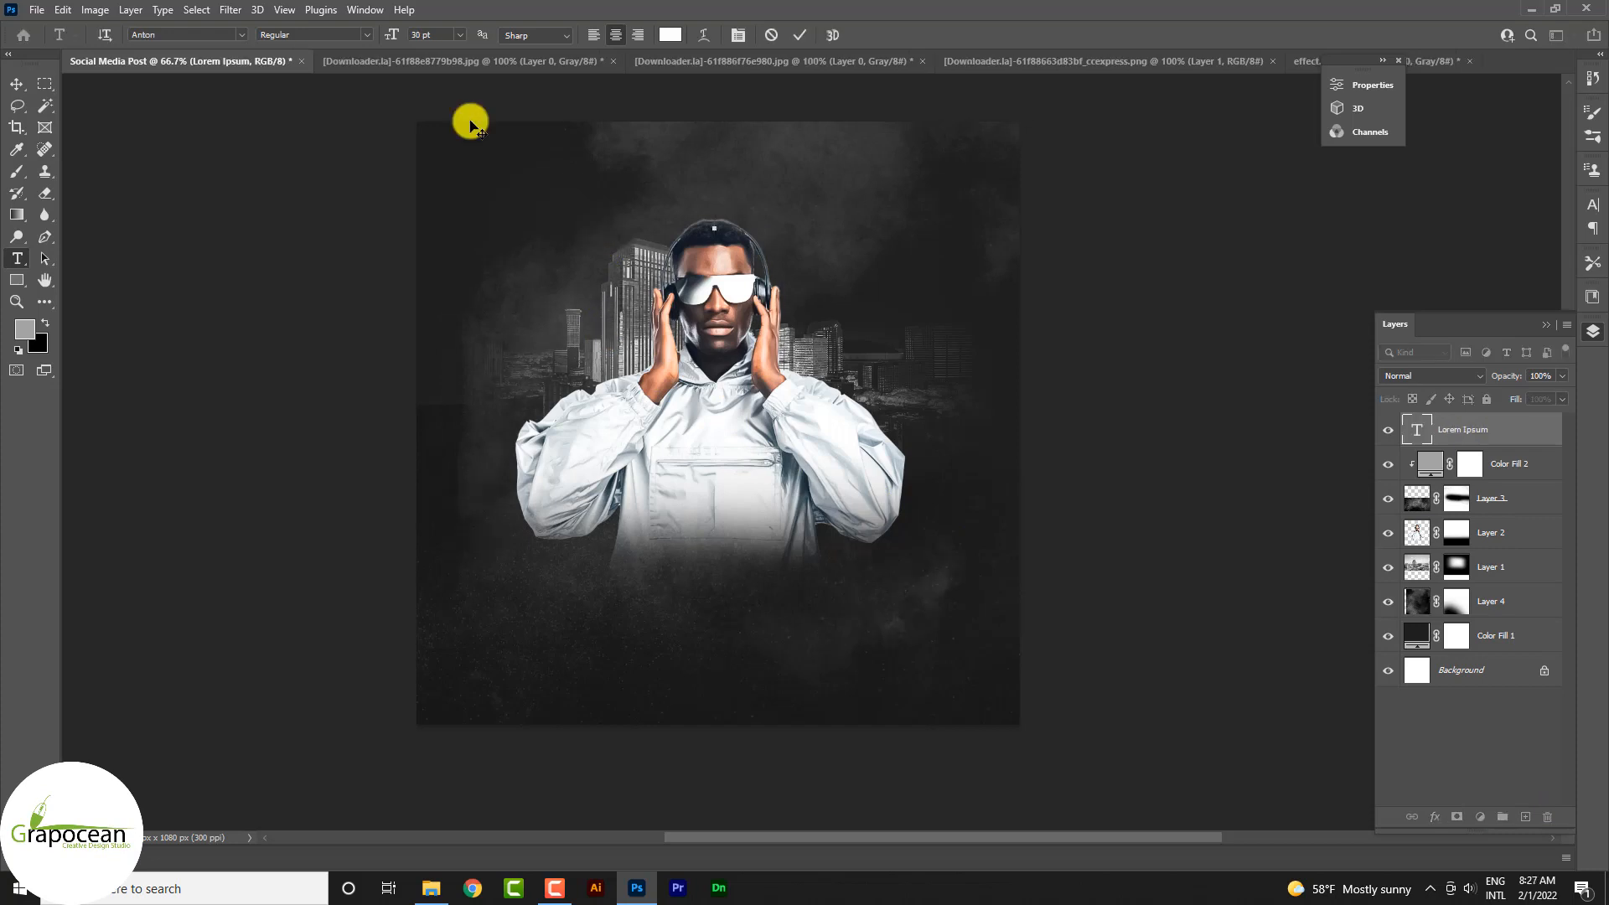
type("m")
type("MO")
type("O")
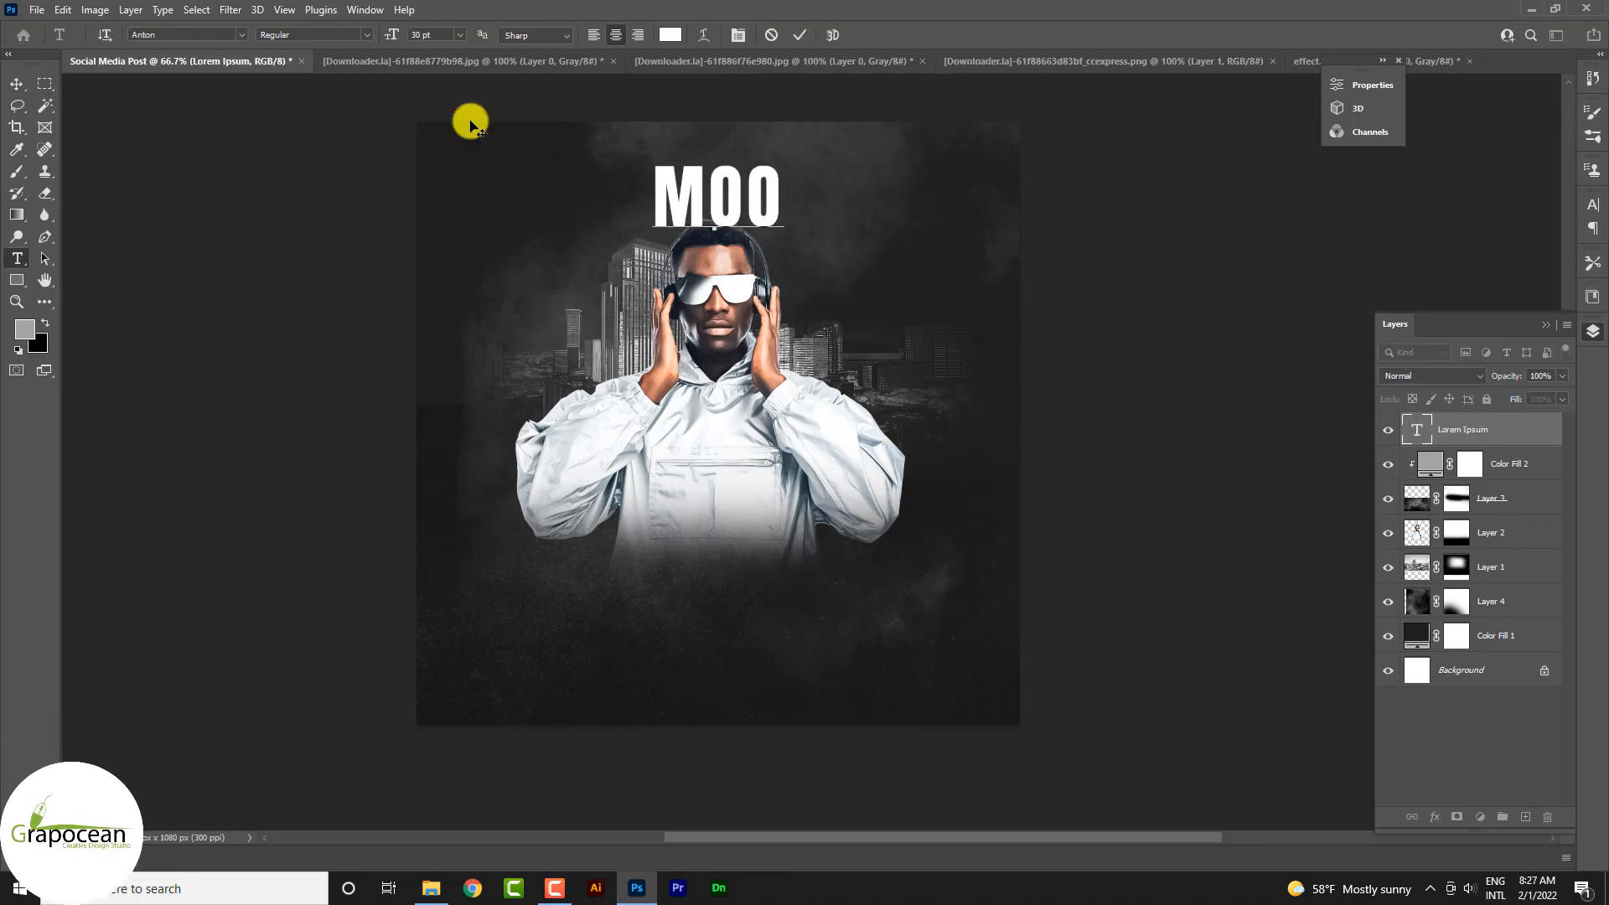
type("NLIGHT")
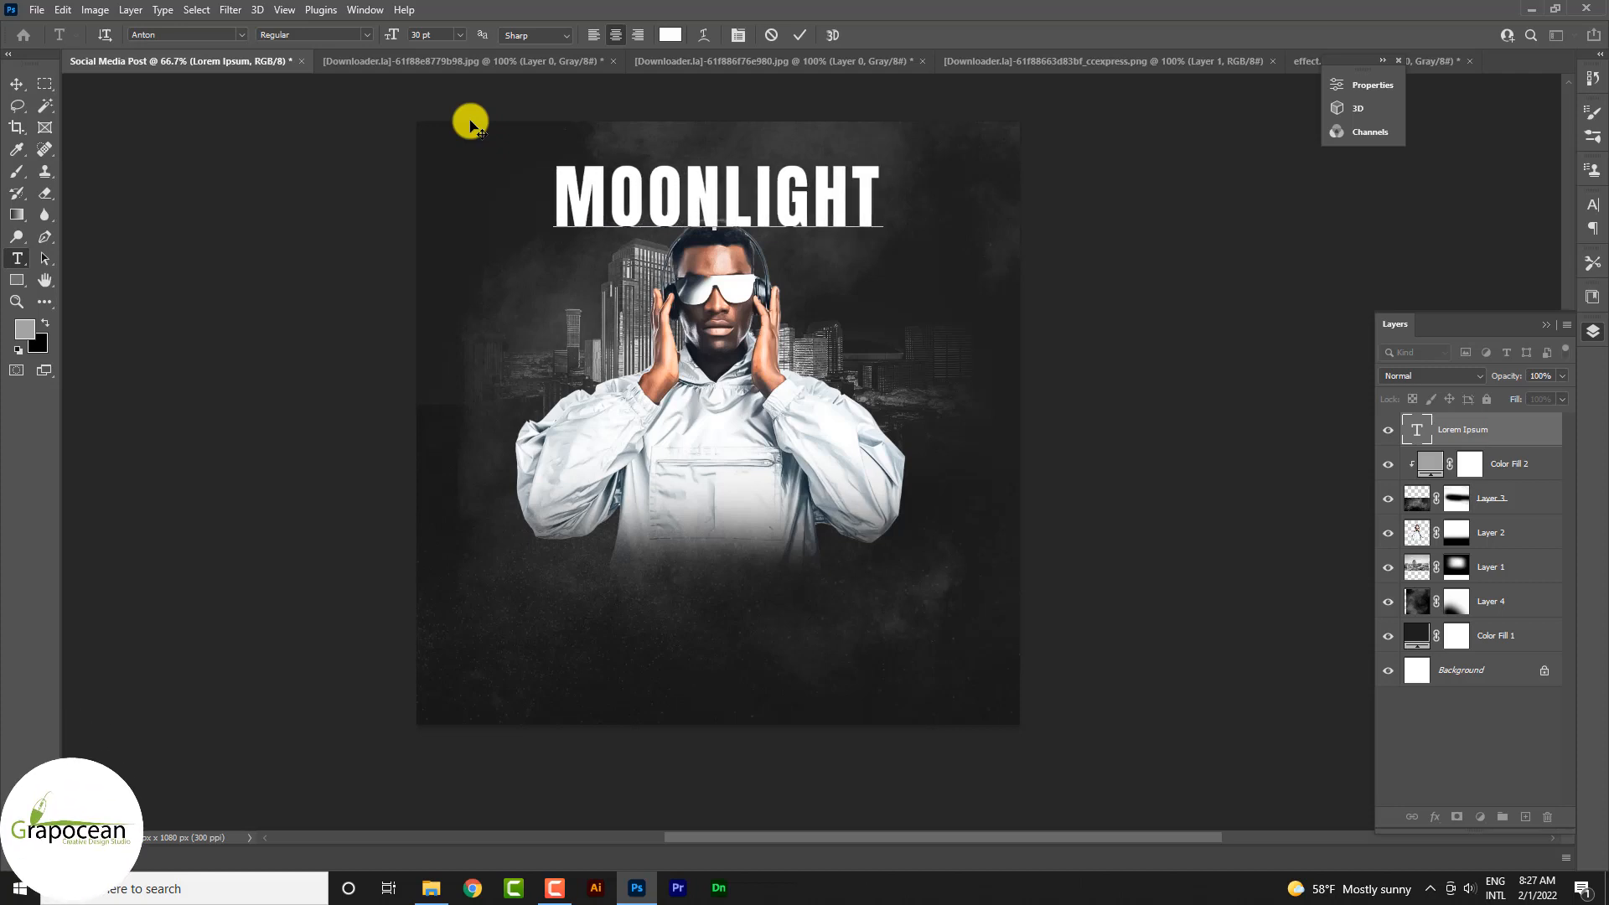
left_click(17, 86)
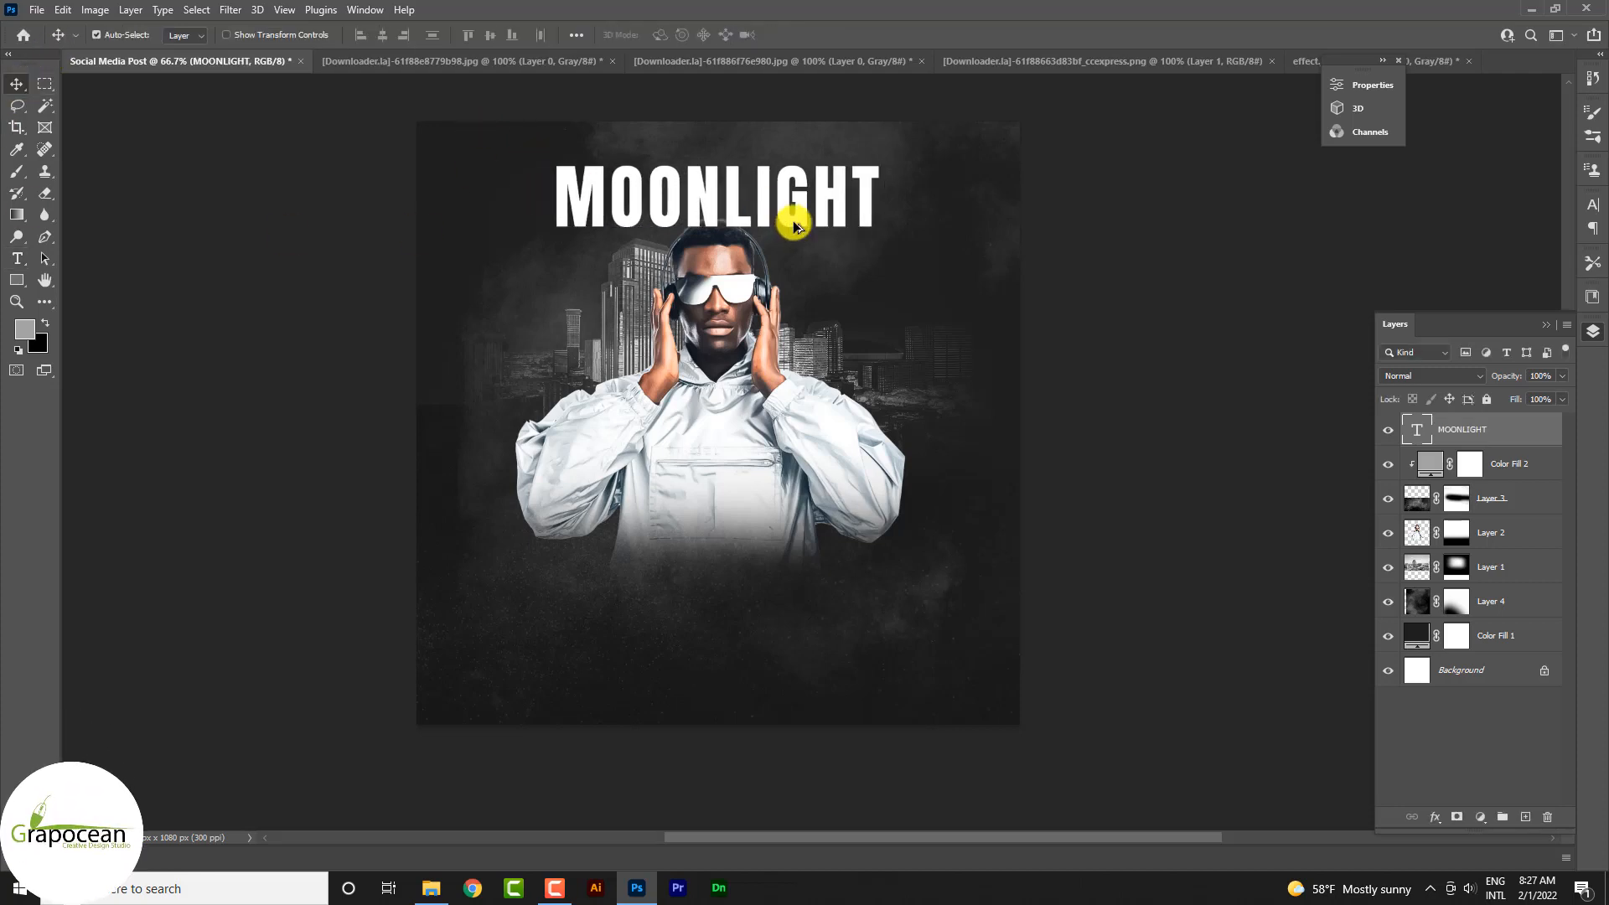
Shift the MOONLIGHT headline and the man's layer slightly downward on the post
scroll(798, 216, "up", 3)
scroll(711, 279, "down", 2)
scroll(906, 345, "down", 4)
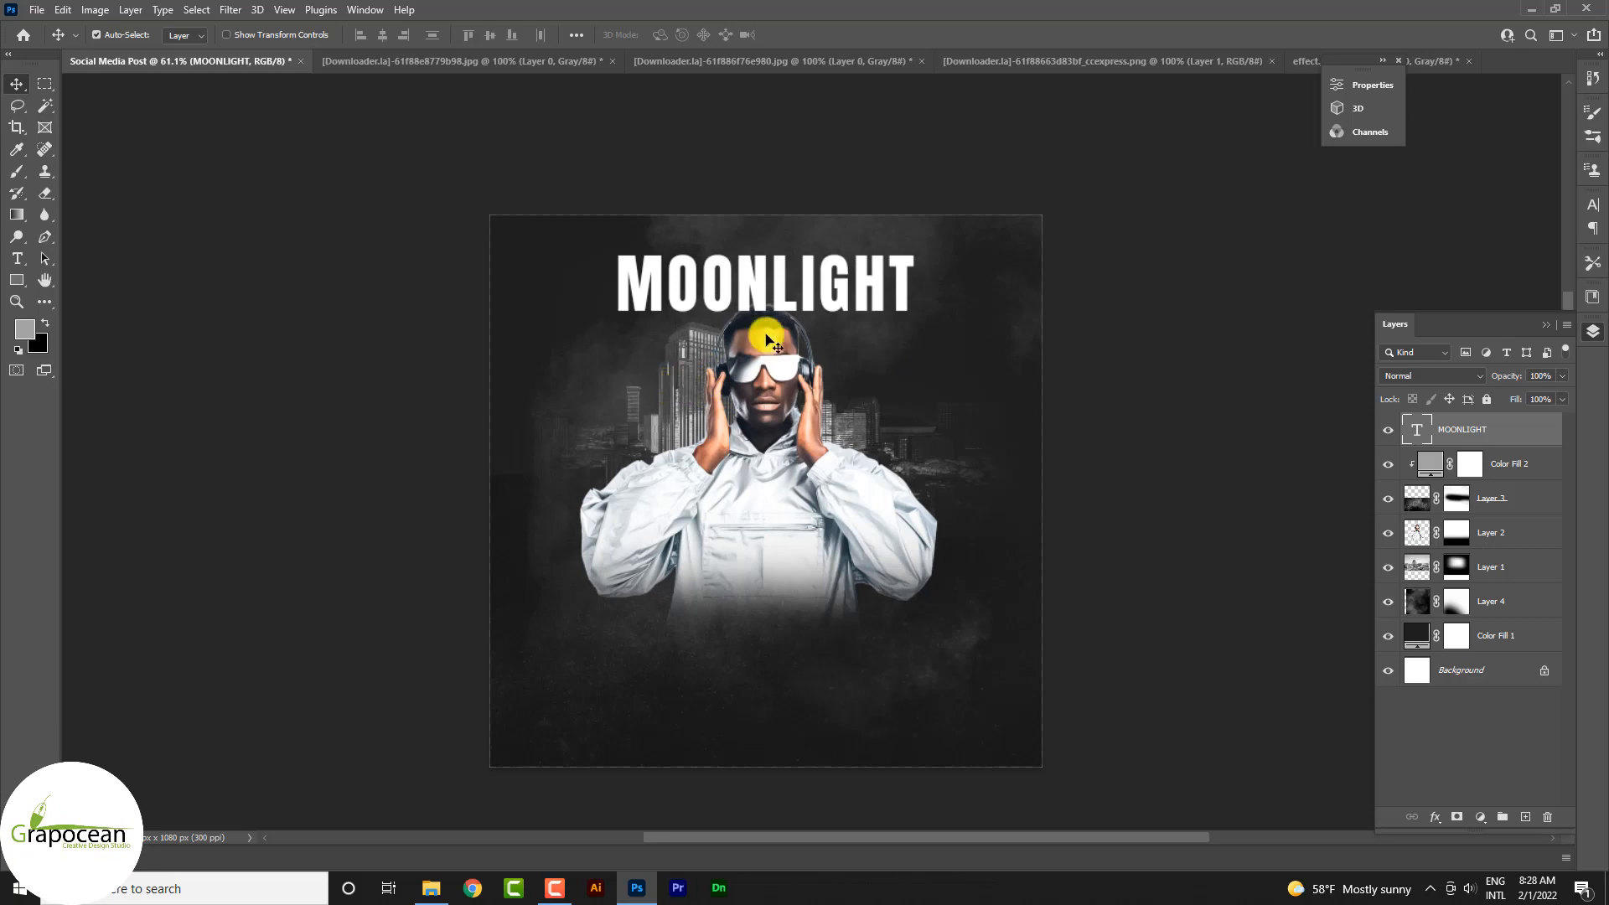
left_click_drag(838, 280, 838, 301)
left_click_drag(792, 459, 778, 522)
scroll(864, 295, "up", 3)
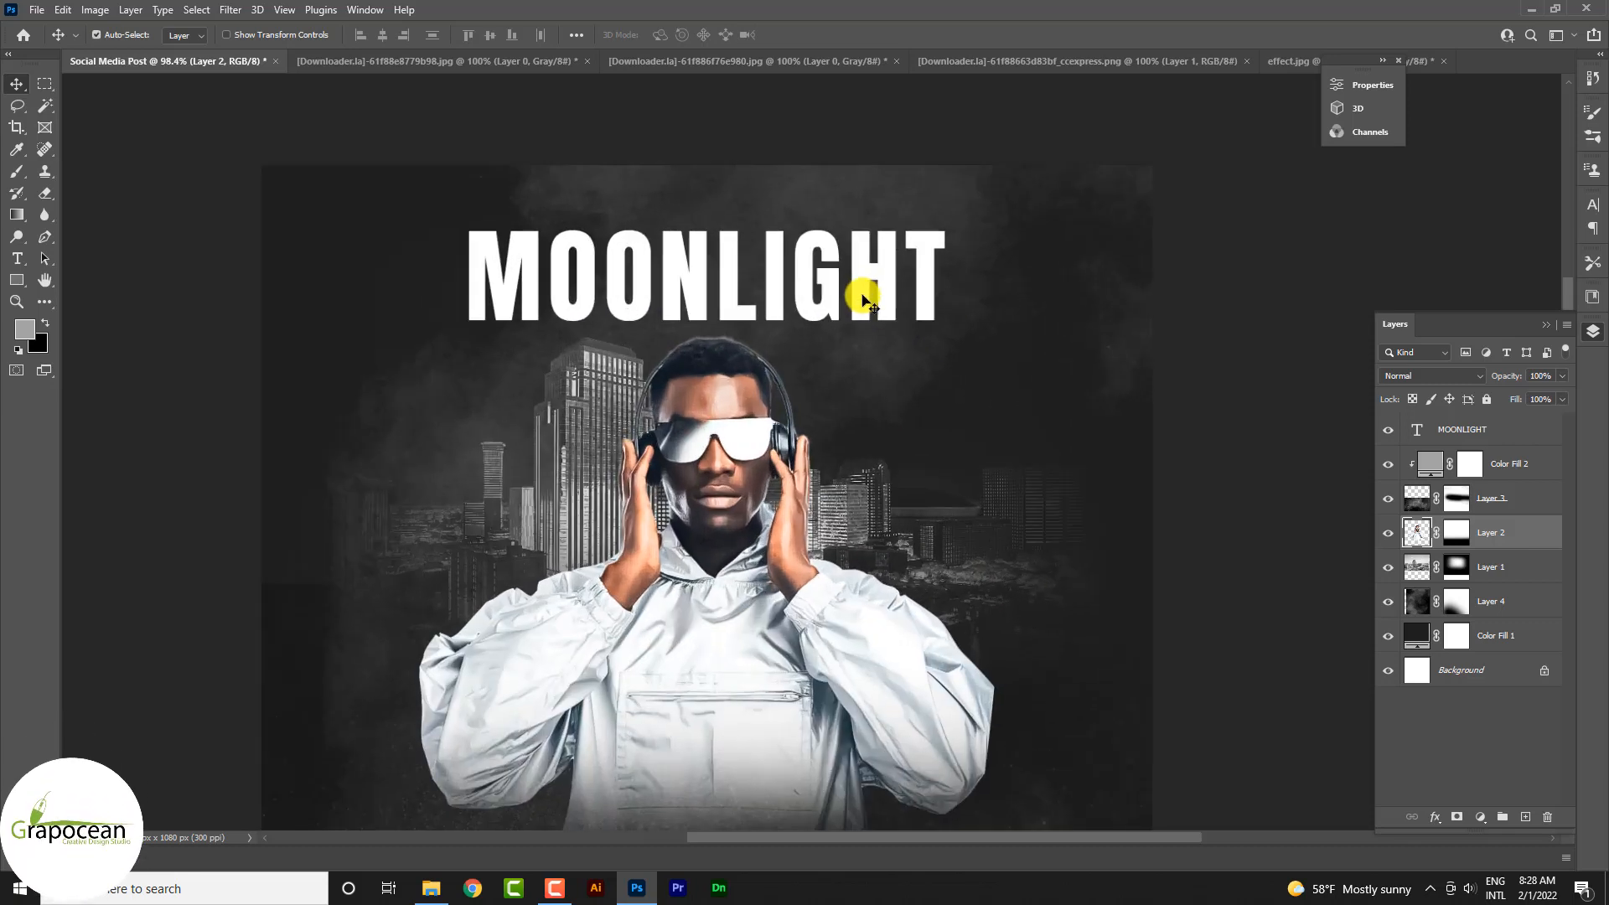
Add a smooth Inner Bevel to the MOONLIGHT headline with direction Down, size 131 px and a linear gloss contour
left_click(1520, 437)
right_click(1520, 437)
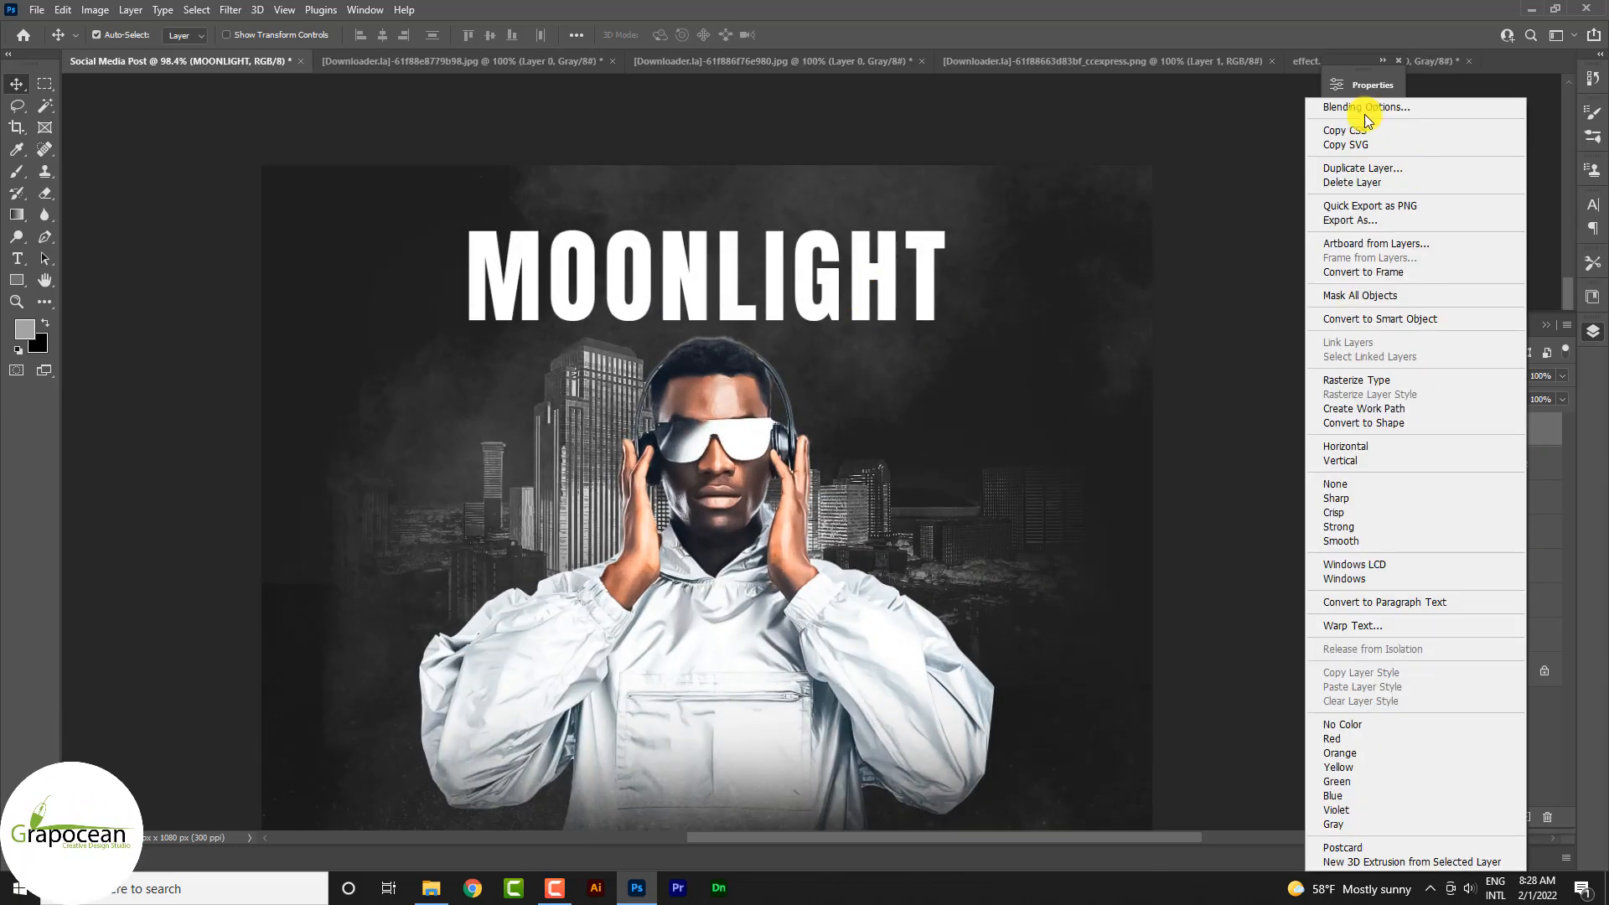
left_click(1365, 111)
left_click(1021, 541)
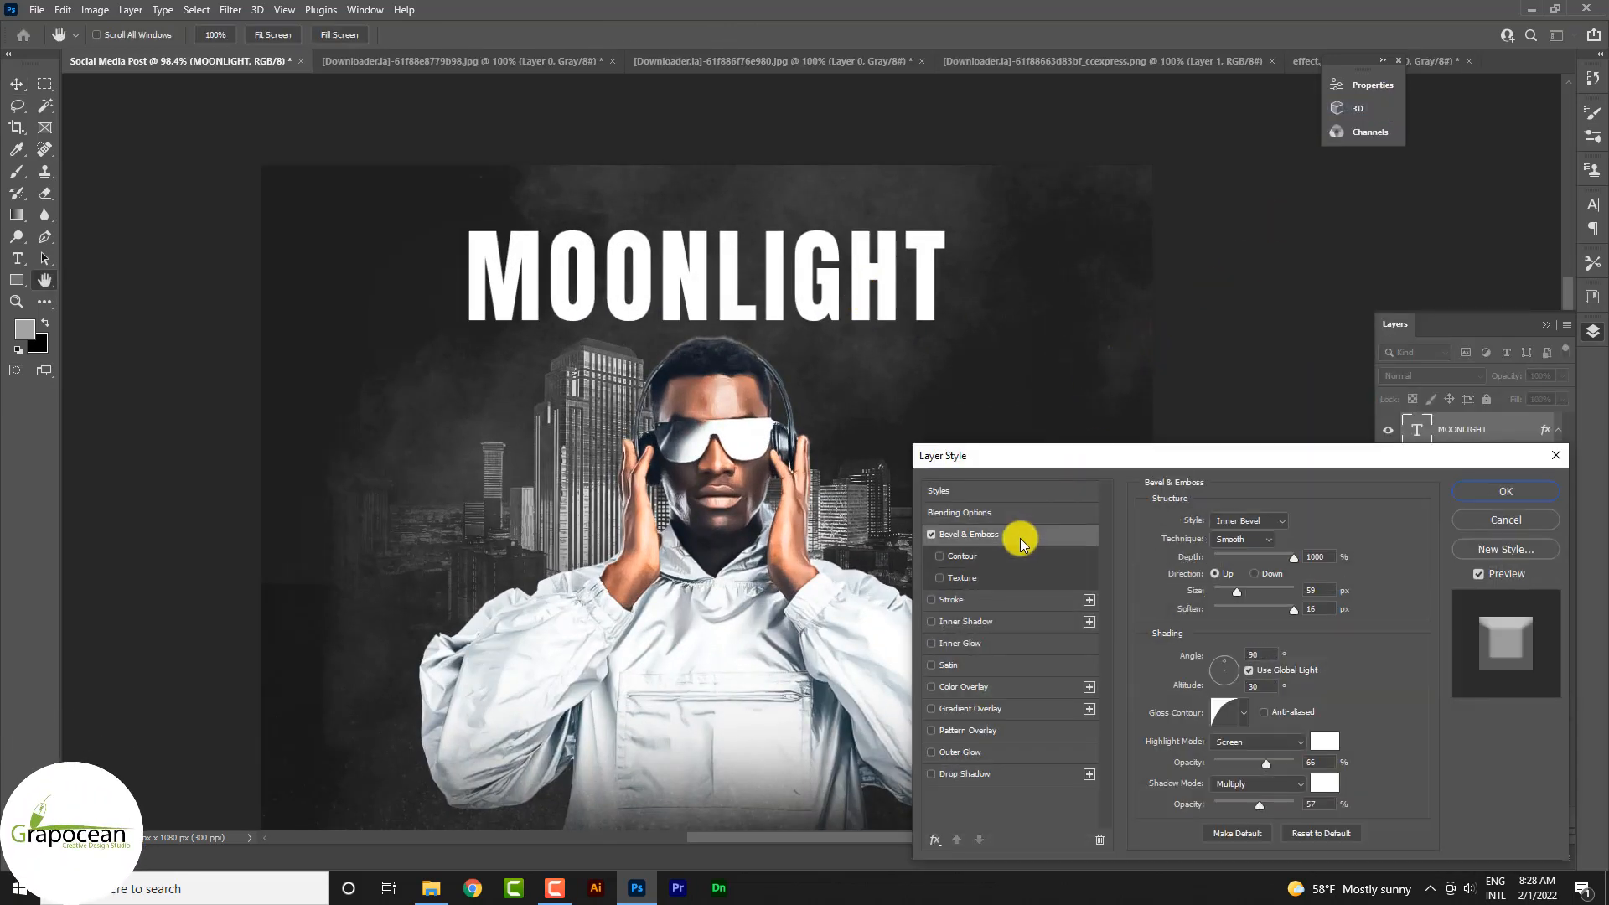
left_click_drag(1139, 455, 1164, 311)
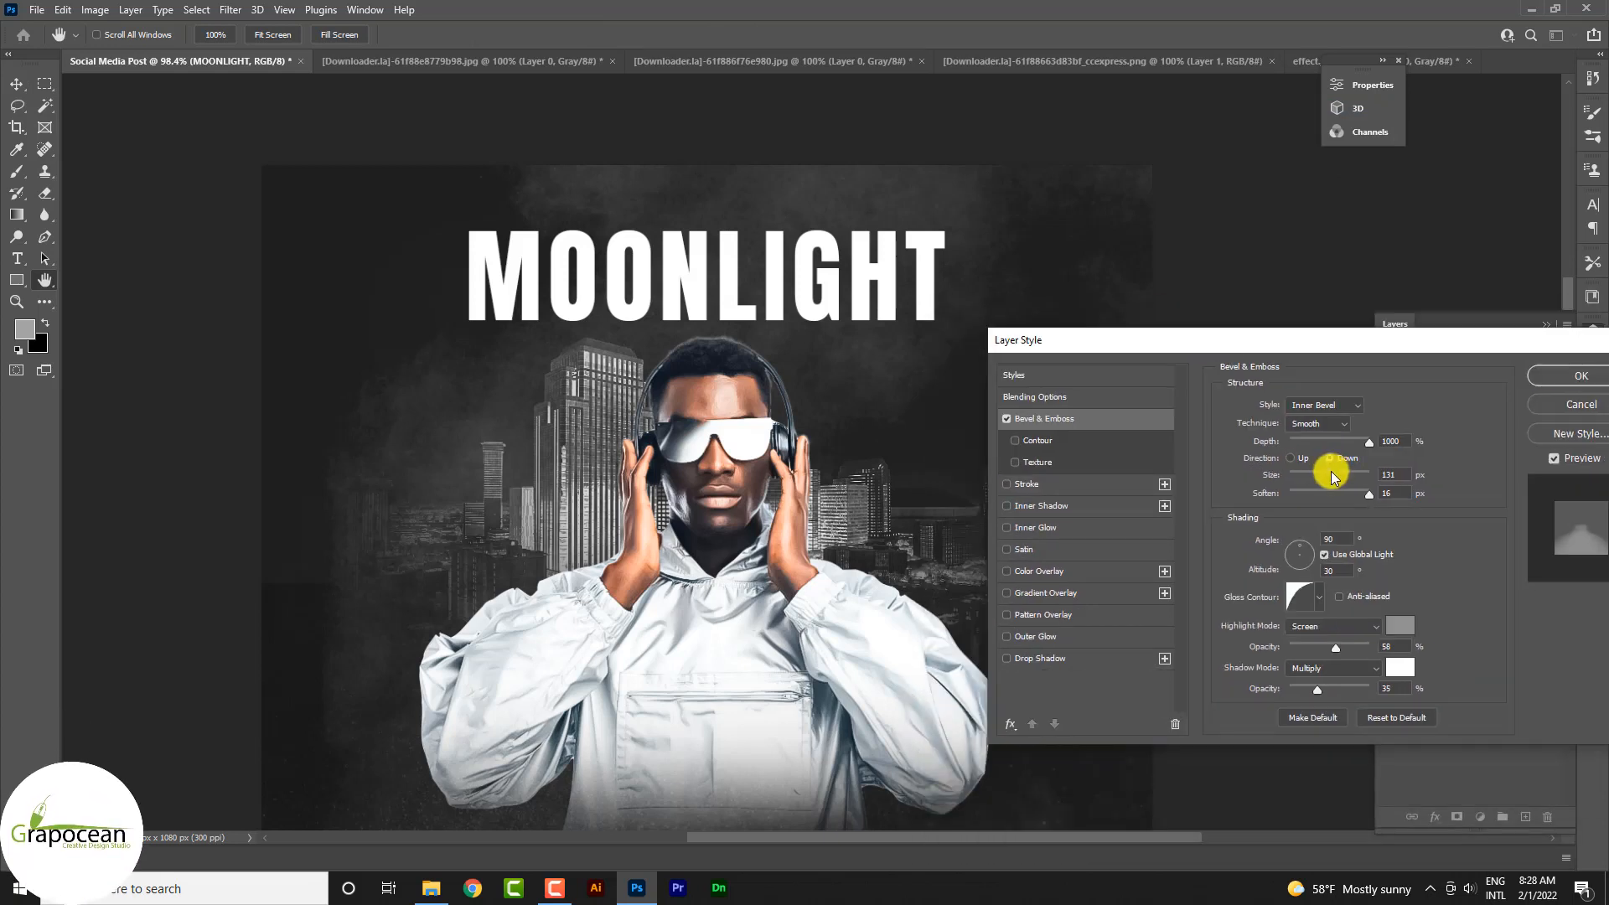
left_click(1321, 597)
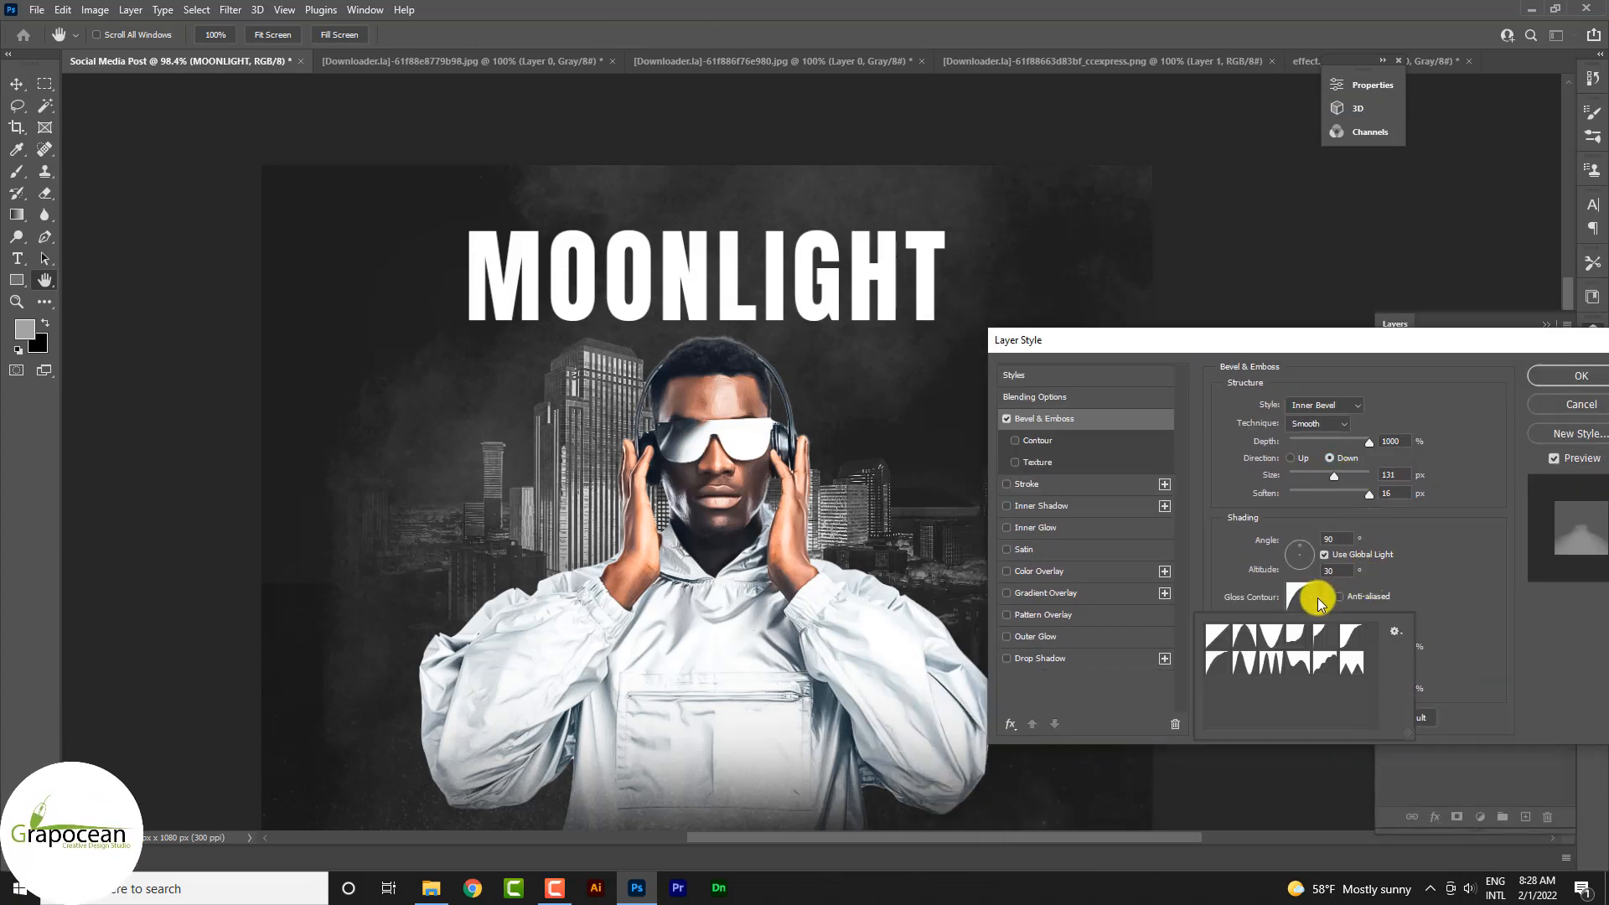
left_click(1297, 662)
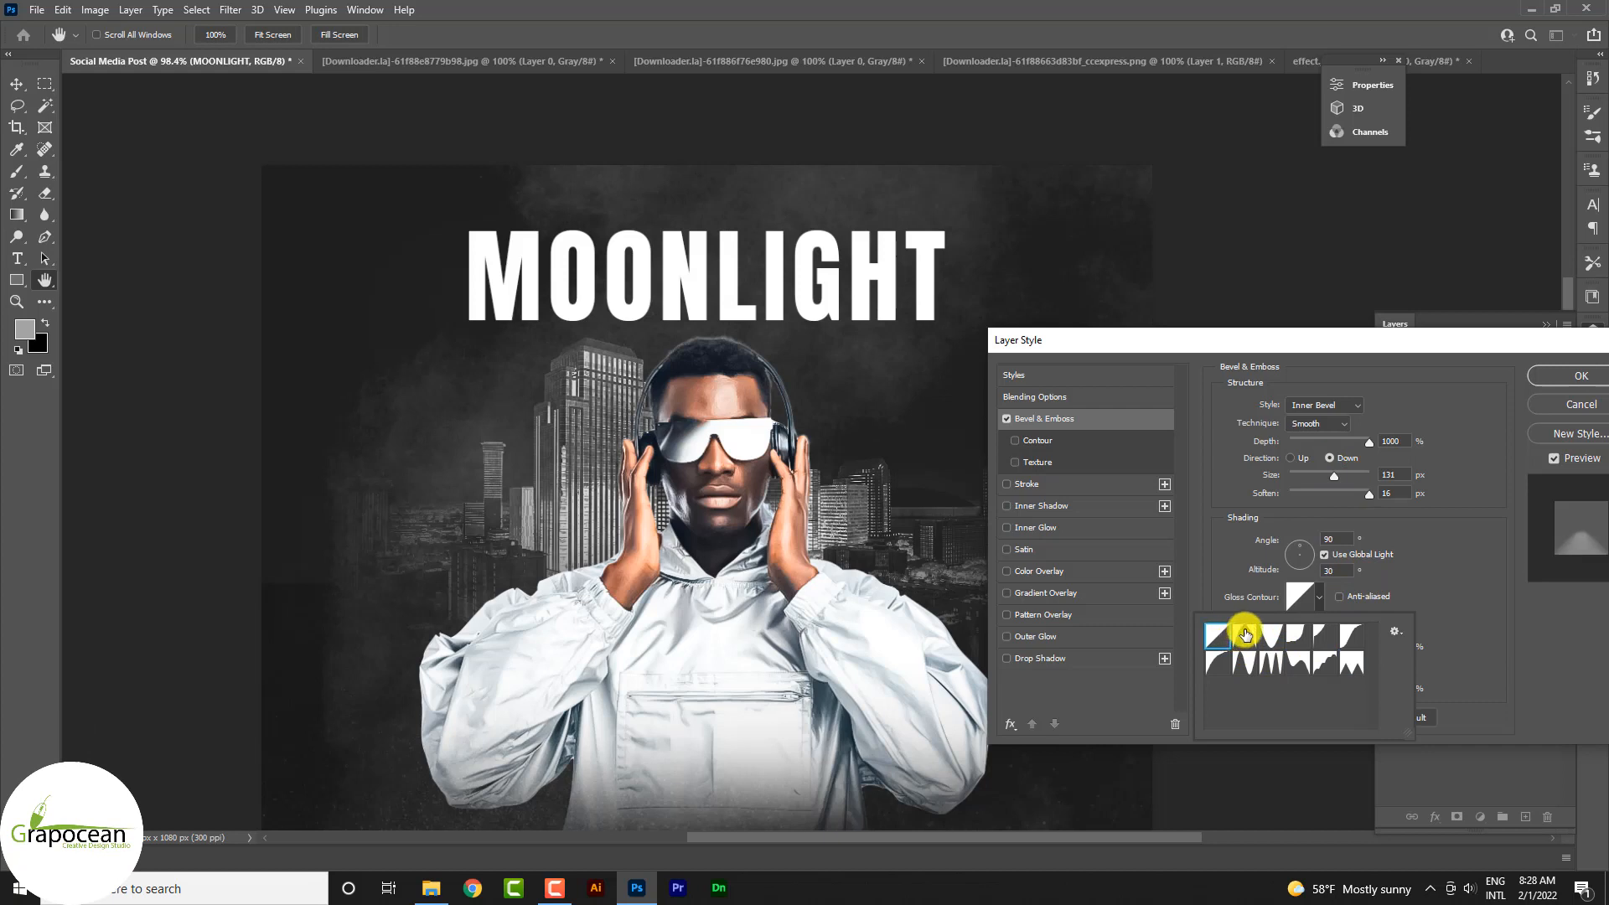
Set the headline bevel's highlight mode to Multiply, its size to 43 px and its shadow opacity to 20%, and apply the style
left_click(1394, 476)
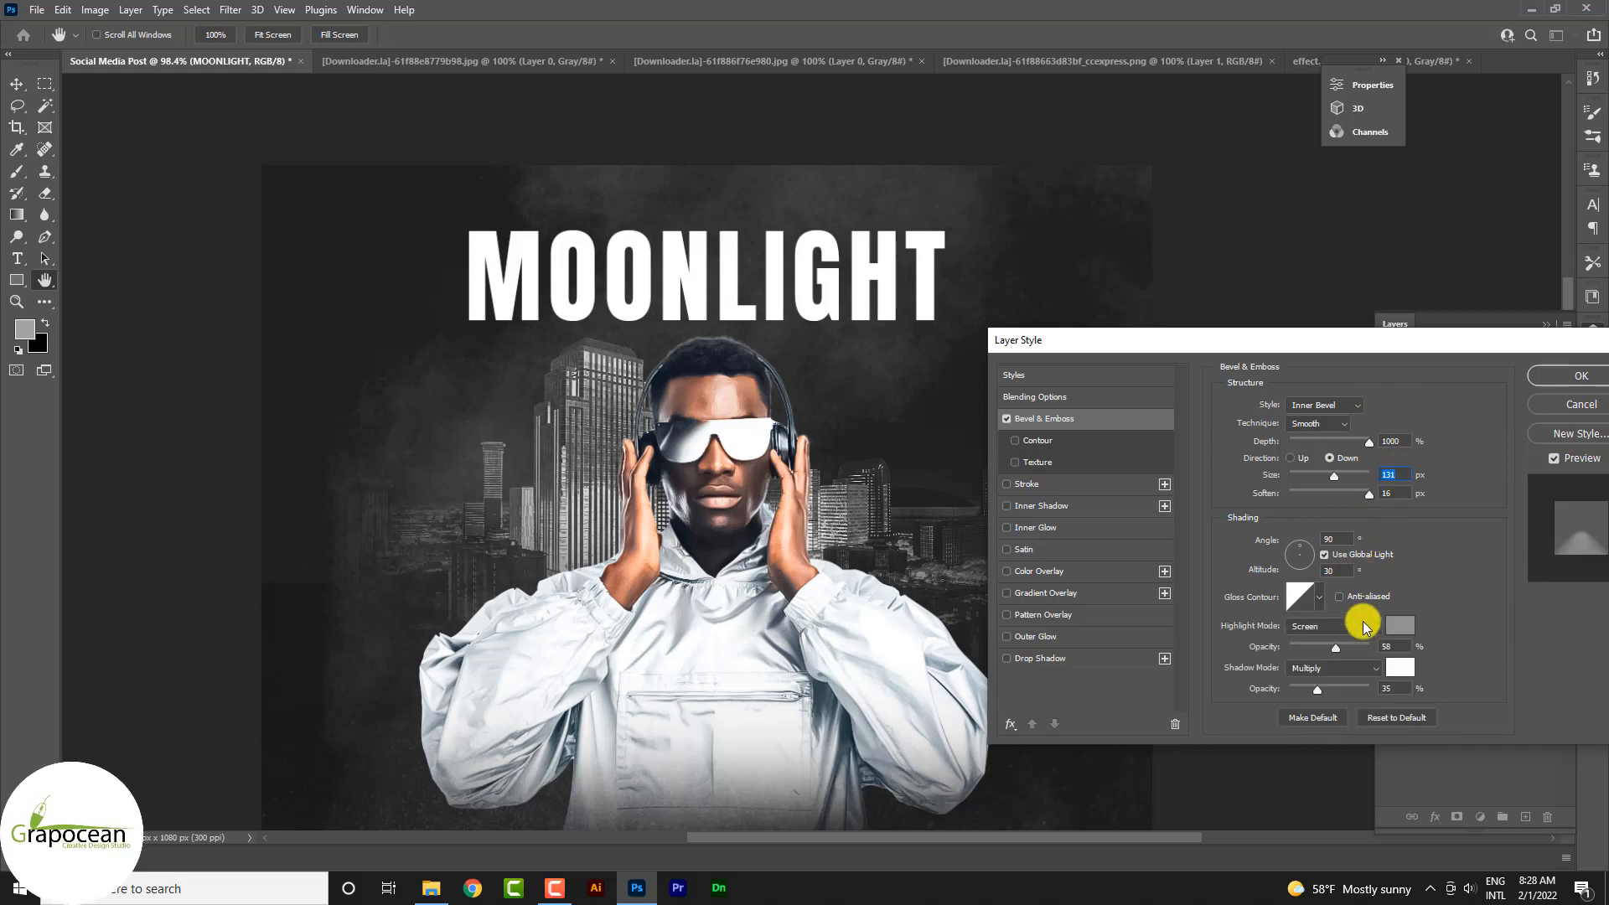
left_click(1363, 625)
left_click(1323, 521)
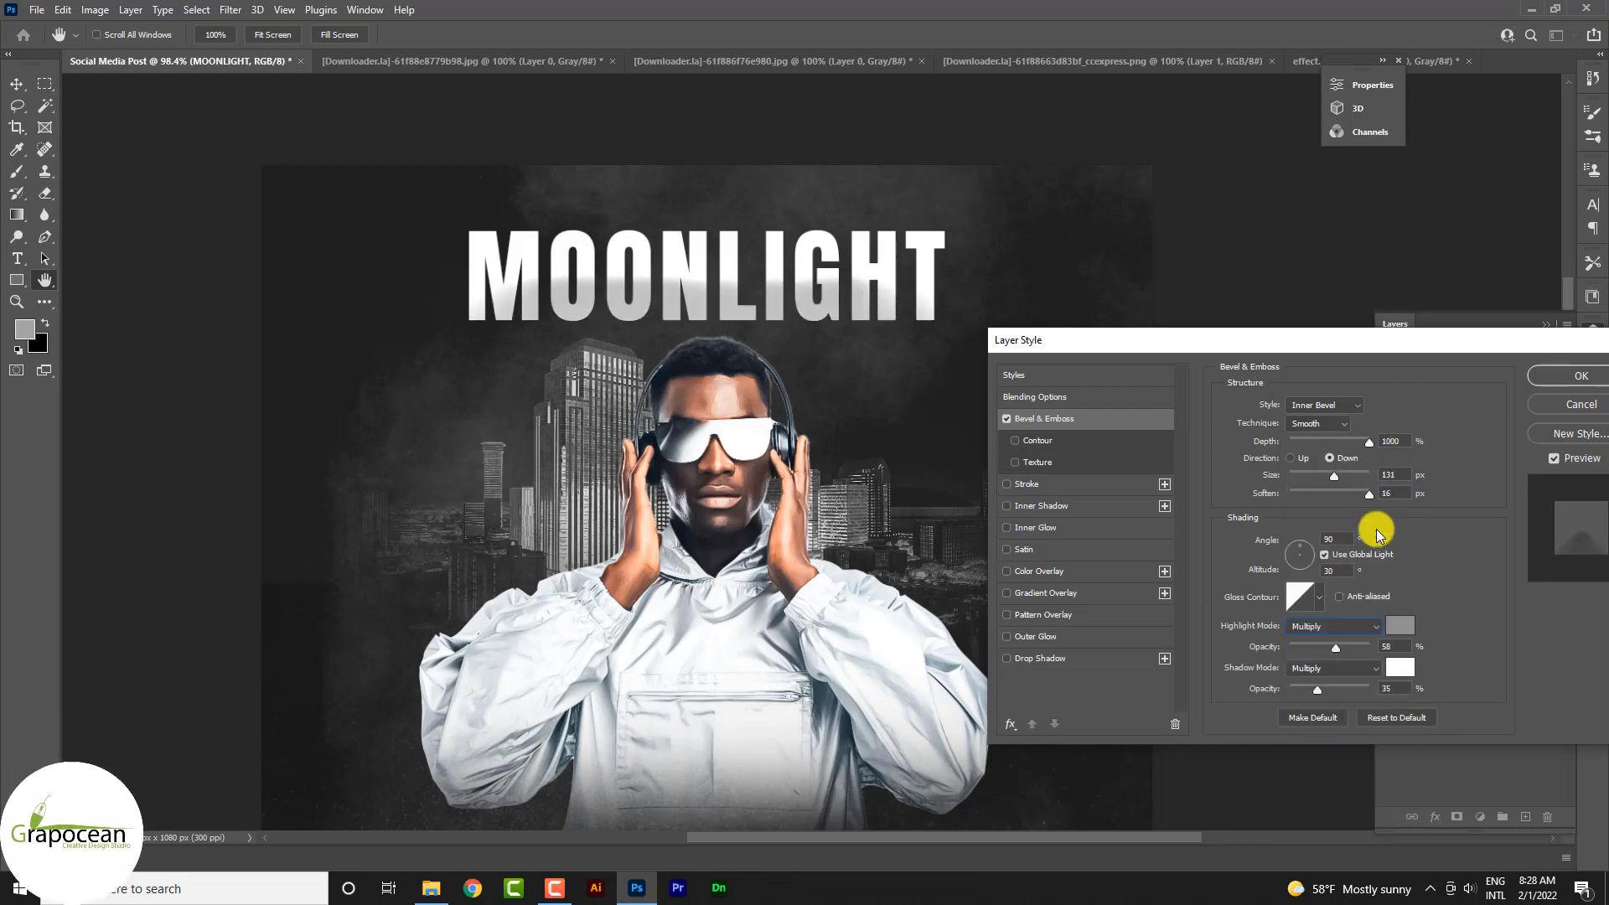
left_click_drag(1342, 492, 1306, 481)
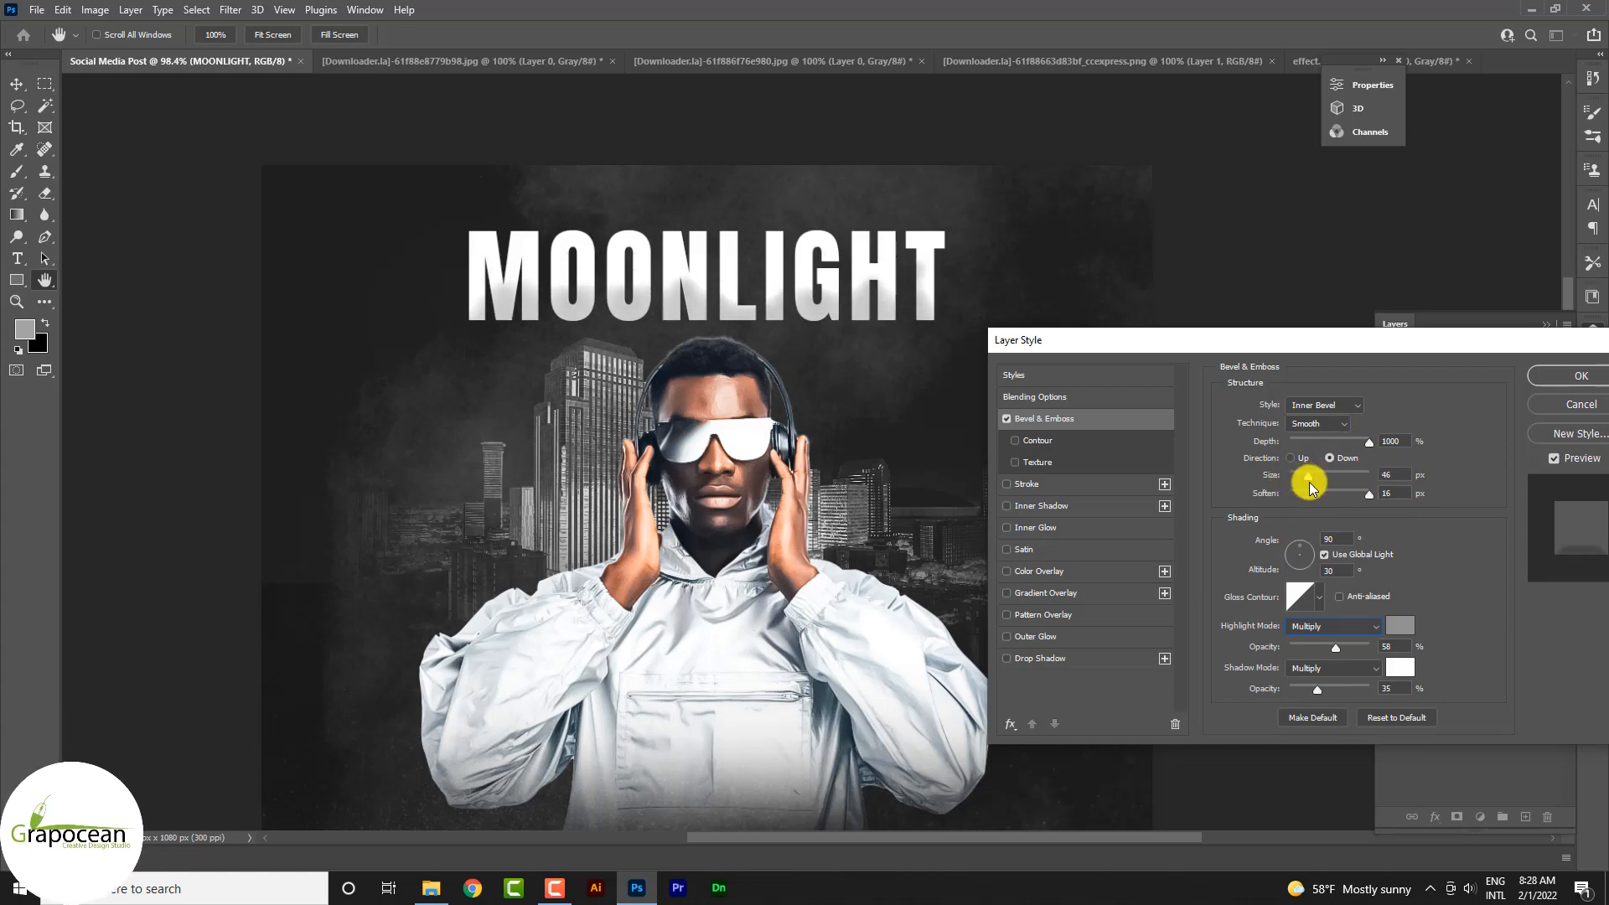
left_click_drag(1310, 481, 1307, 481)
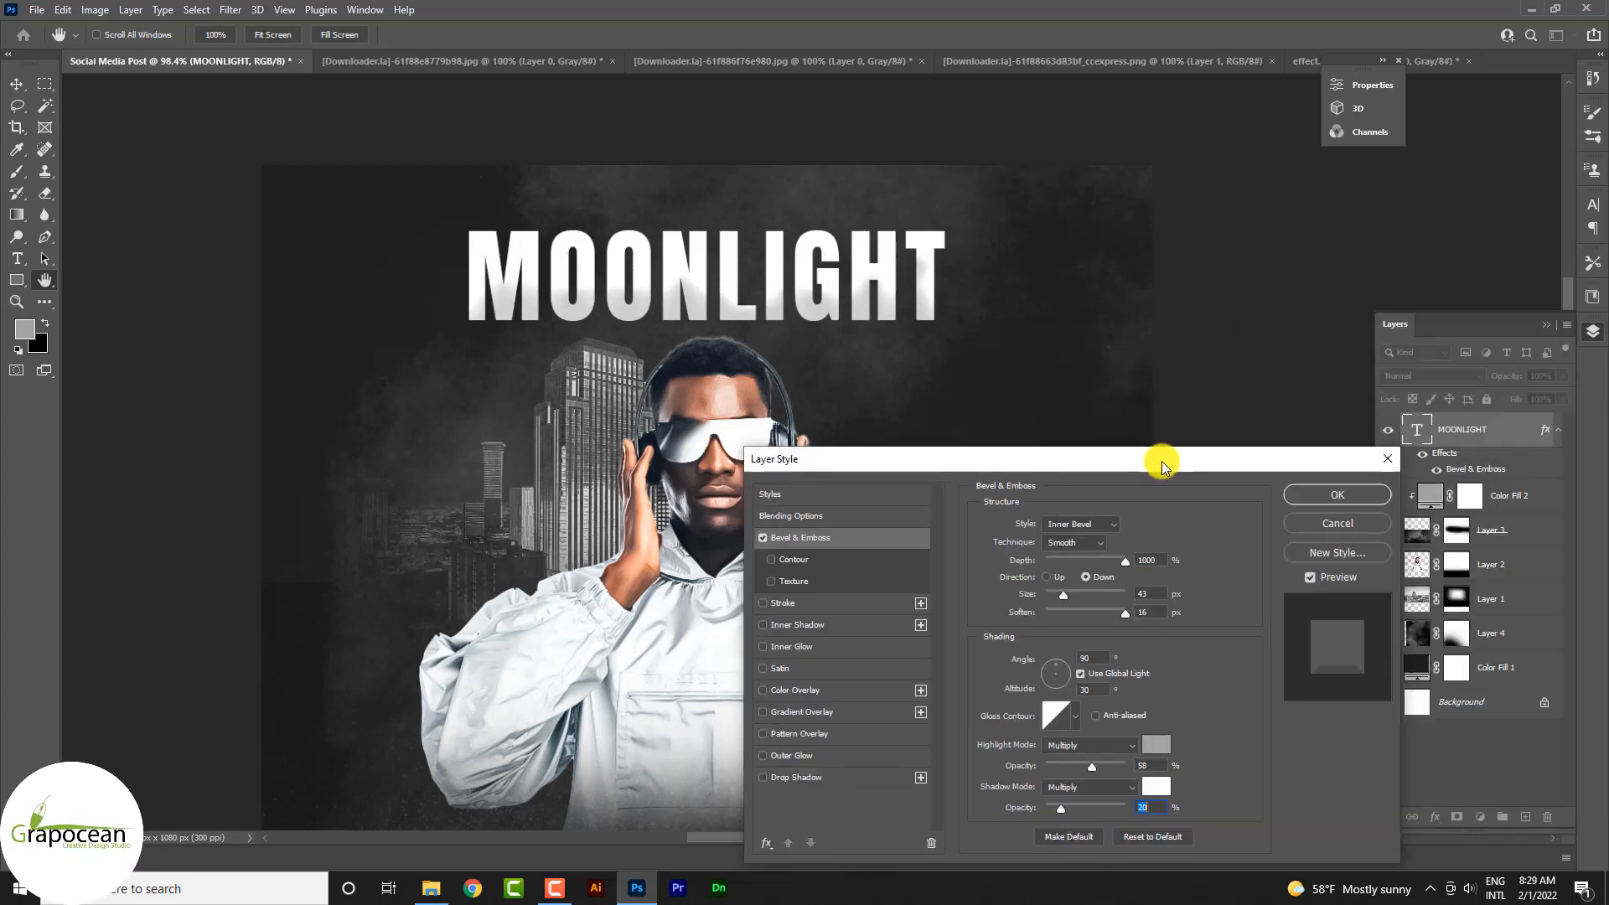
left_click(1338, 496)
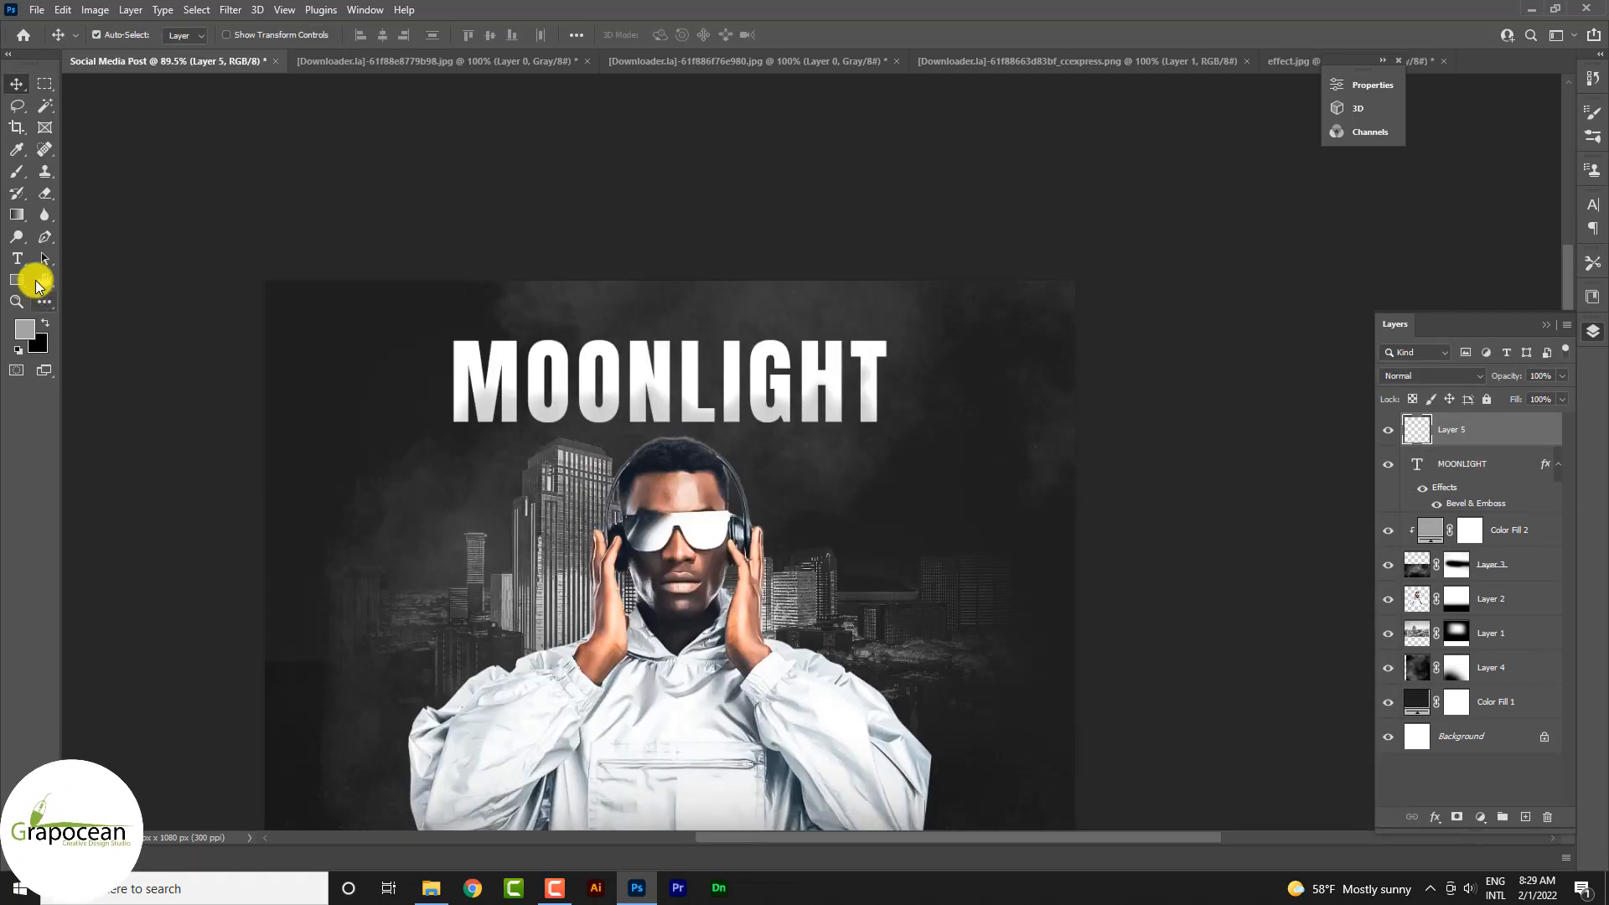
Create a new text line reading POWERED BY below the MOONLIGHT headline
left_click(17, 262)
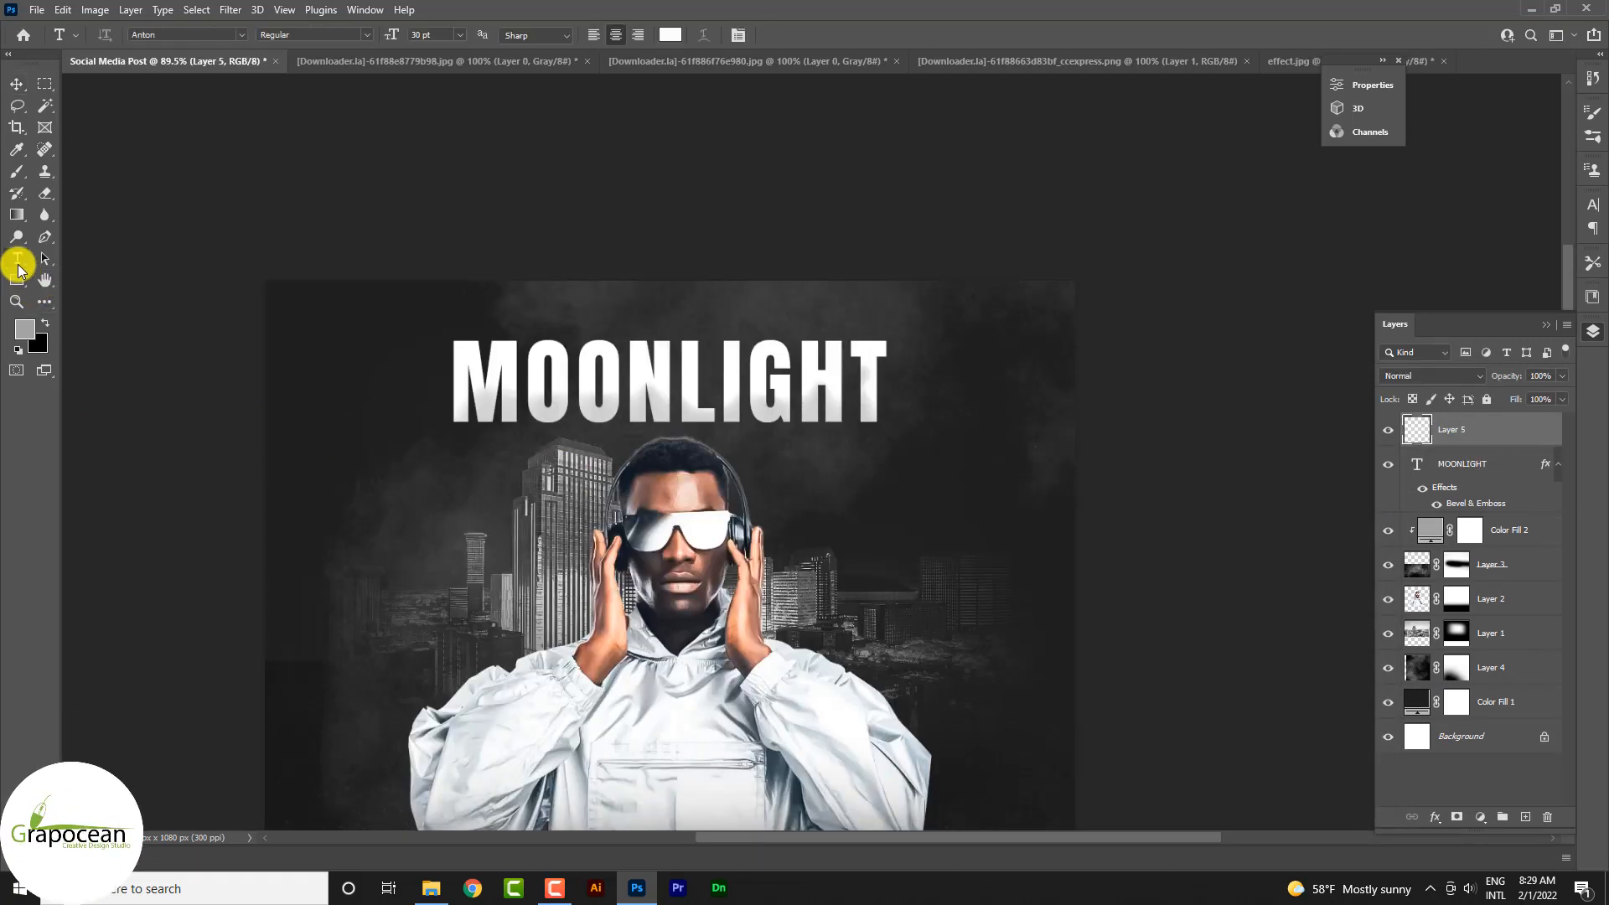
left_click(816, 502)
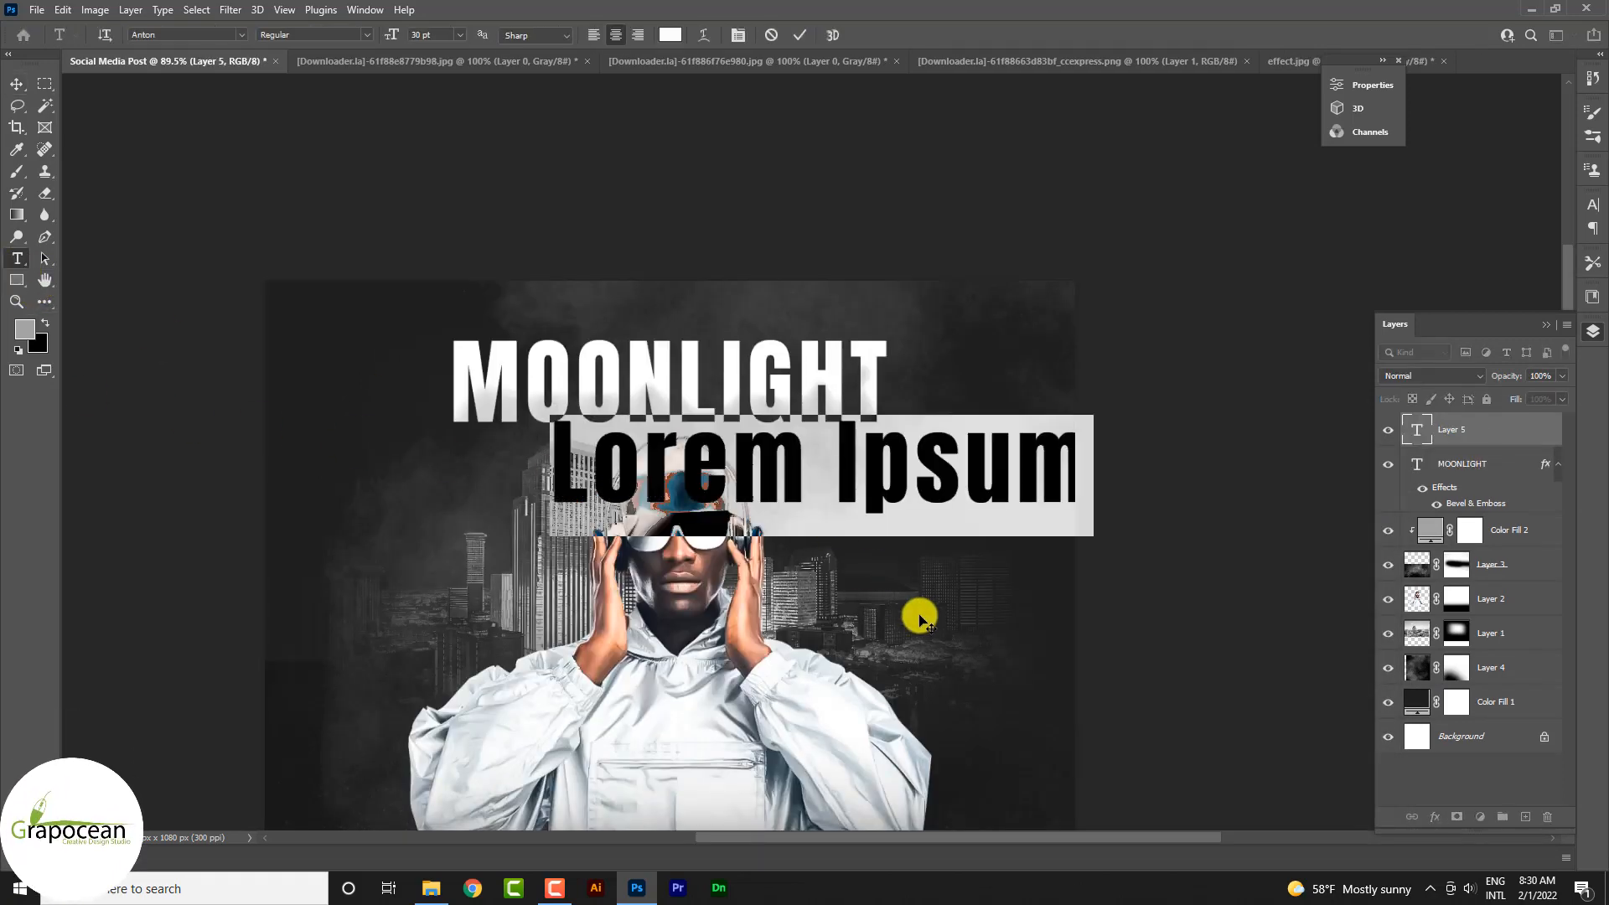
key("BackSpace")
type("P")
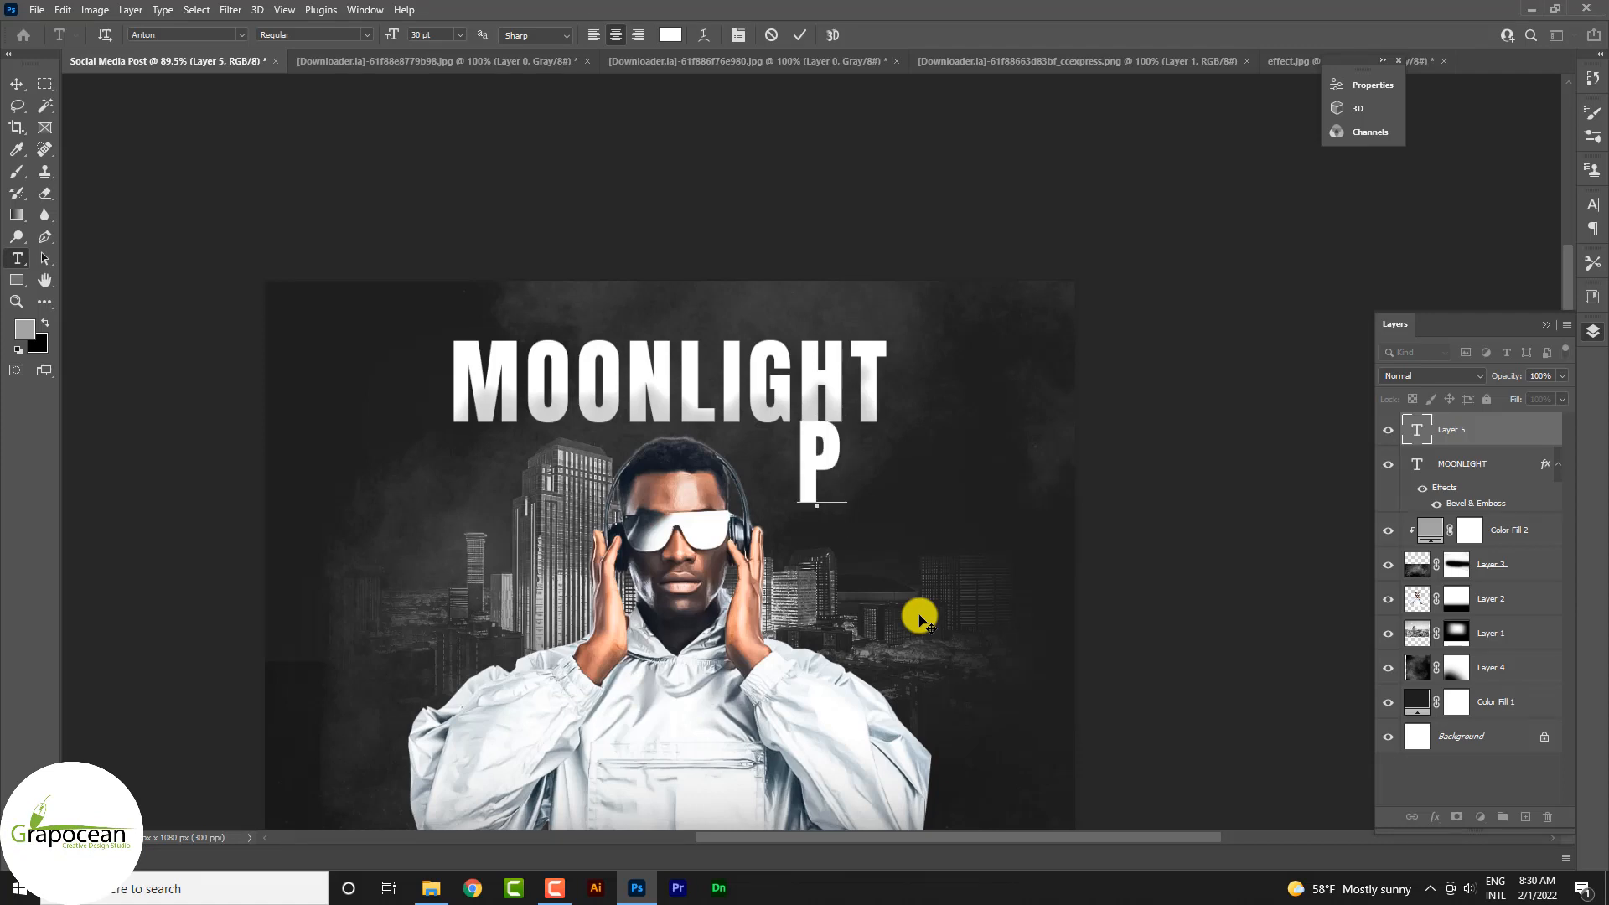
type("OWER")
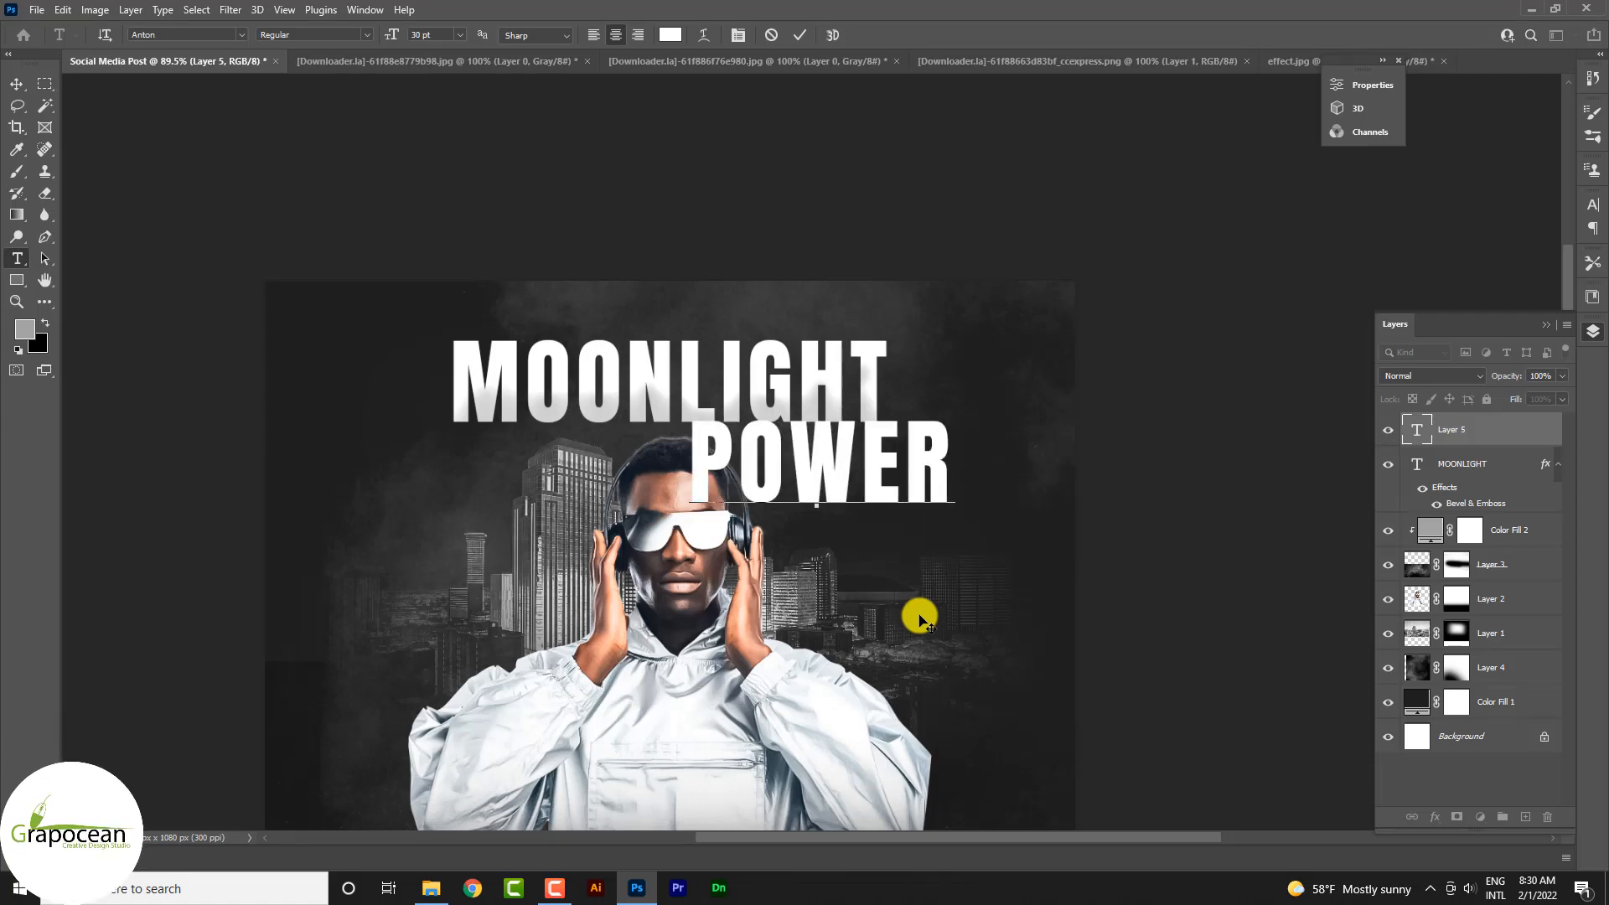
type("ED BY")
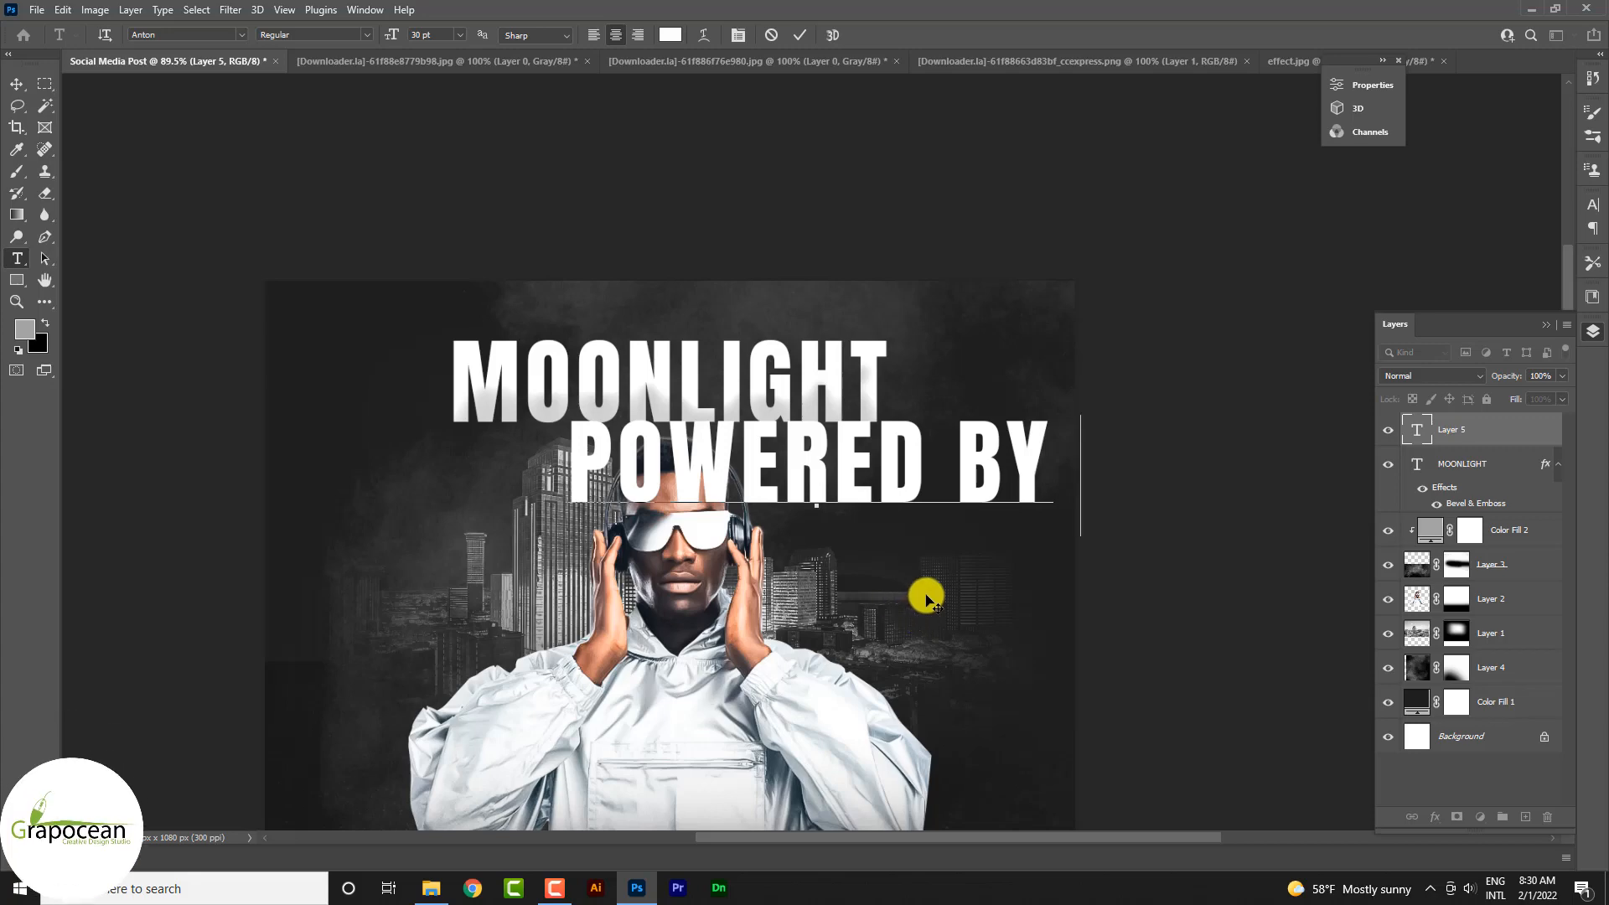
Change the POWERED BY text to the Source Serif 4 font and reduce its size to 11.46 pt
left_click_drag(1098, 482, 273, 484)
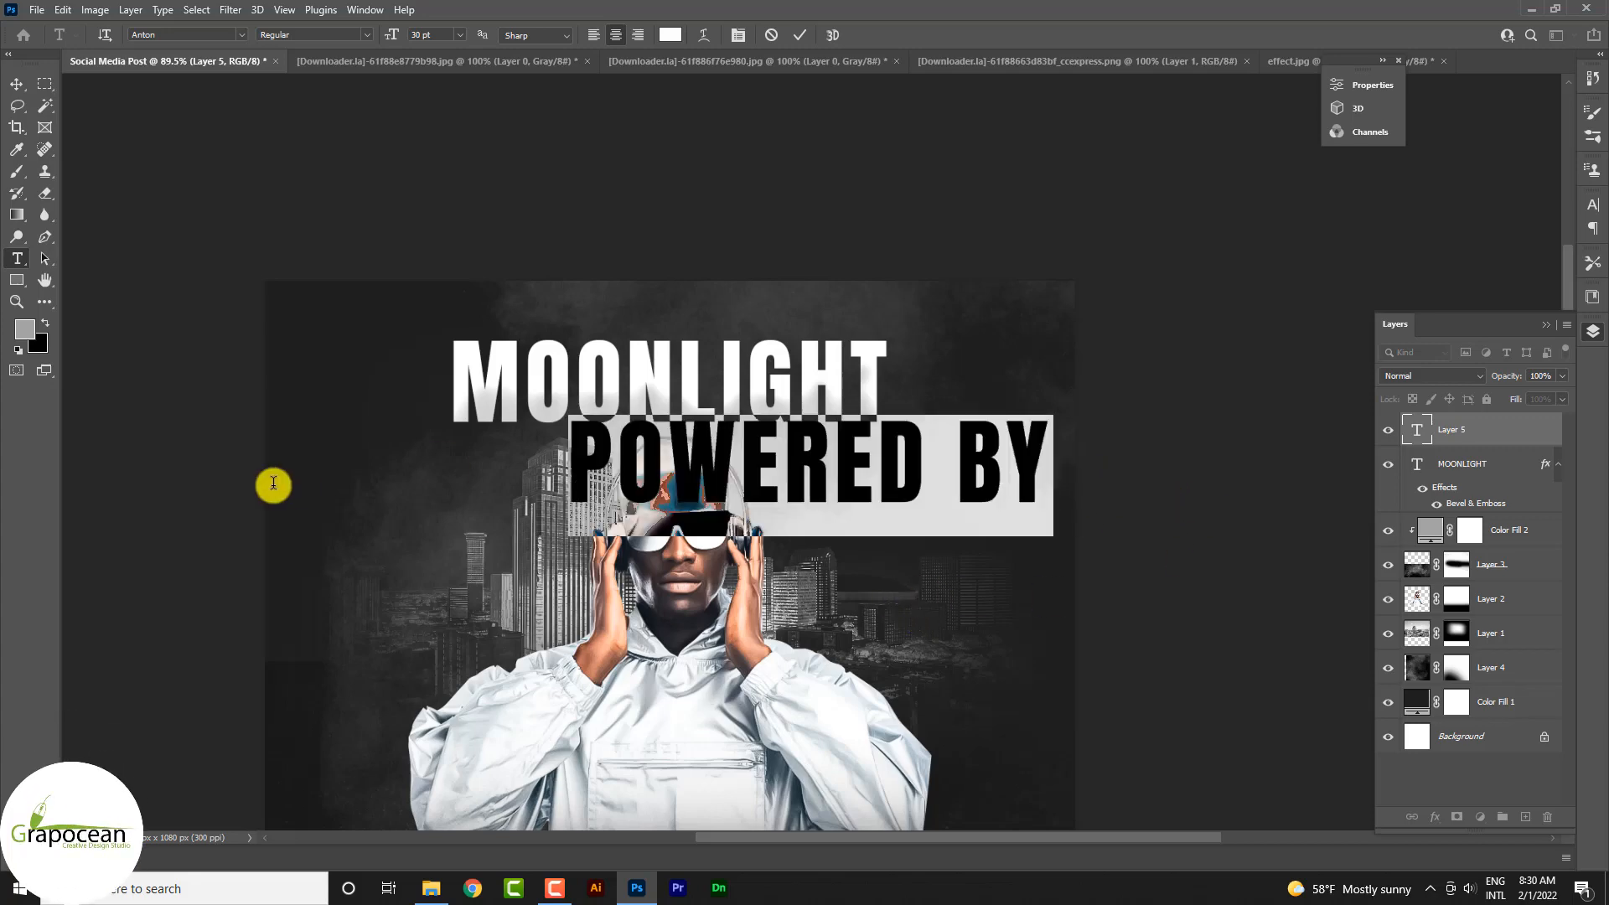
left_click(242, 34)
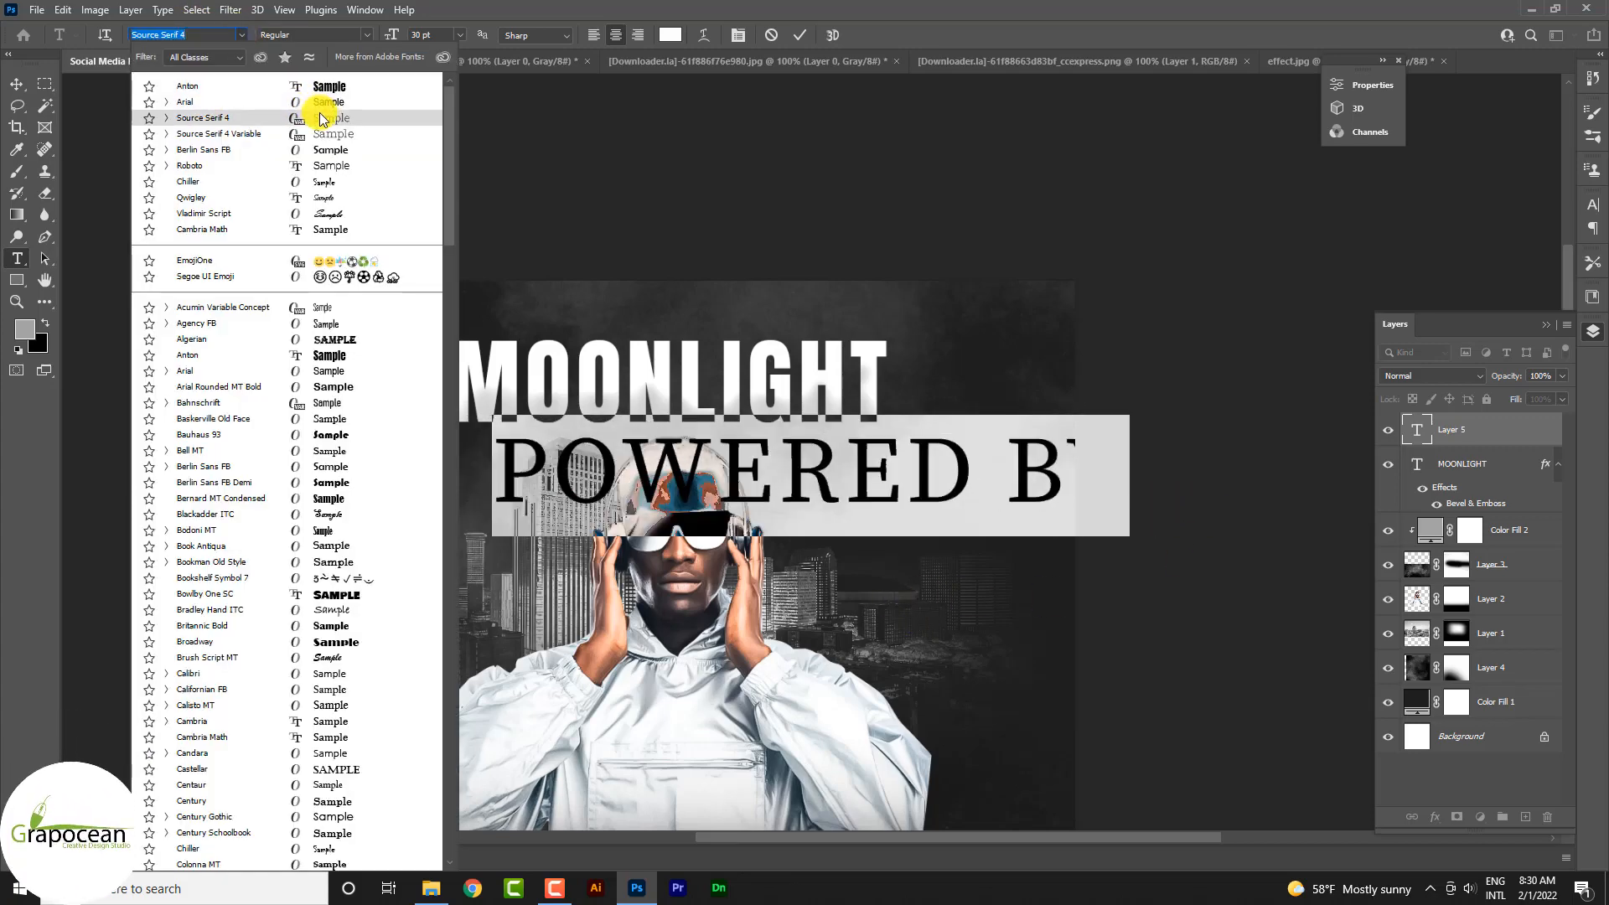
left_click(321, 119)
left_click(414, 34)
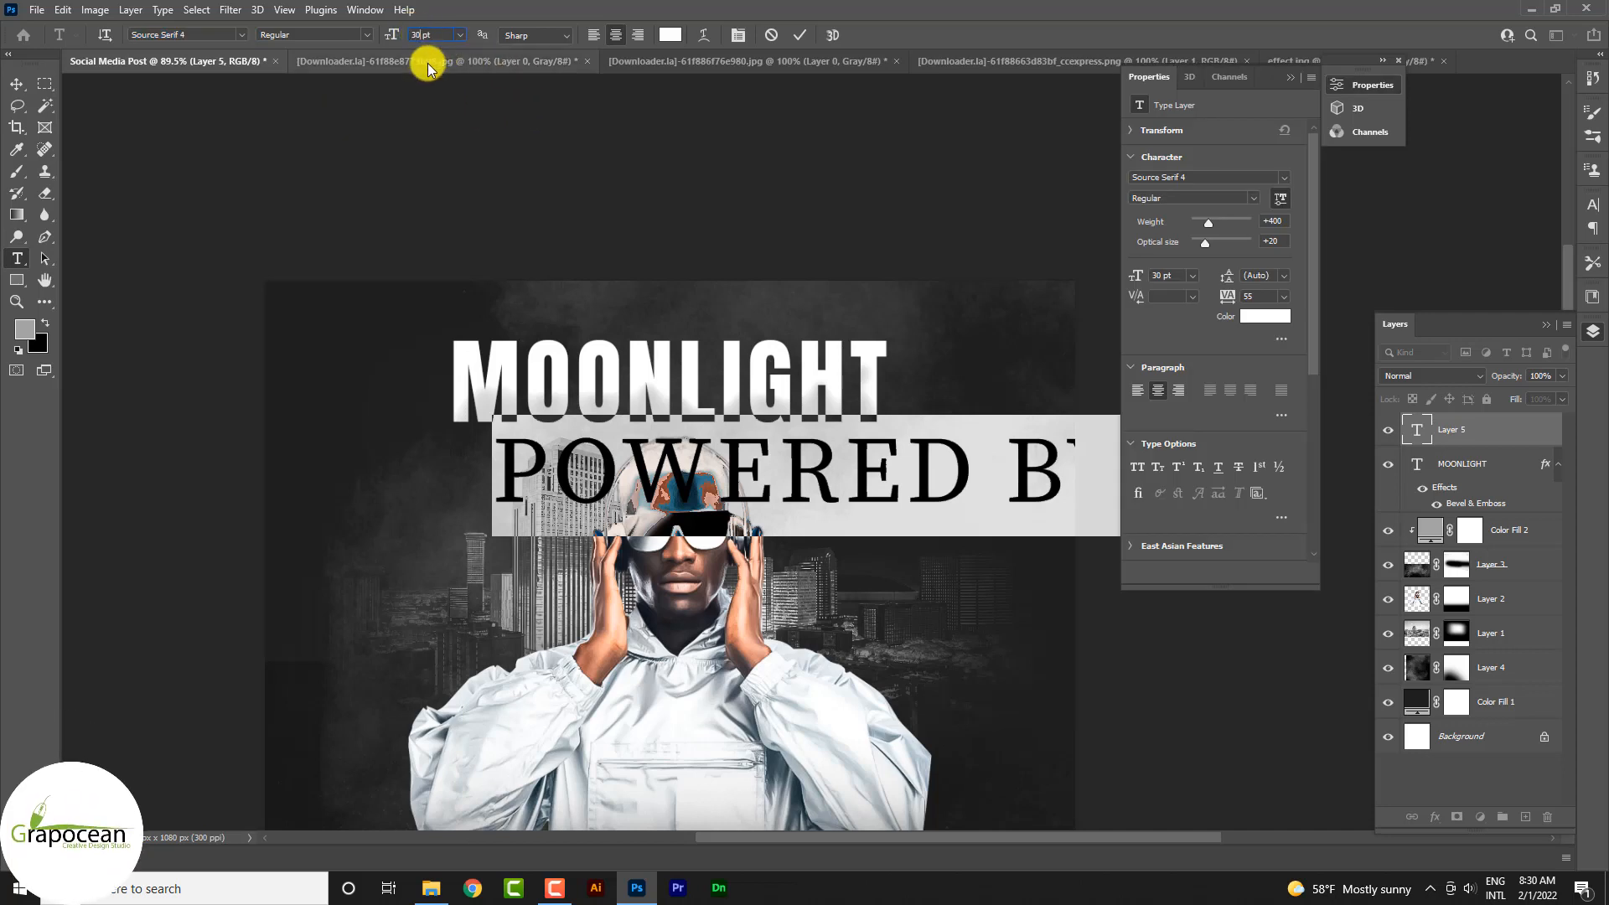
type("18.54")
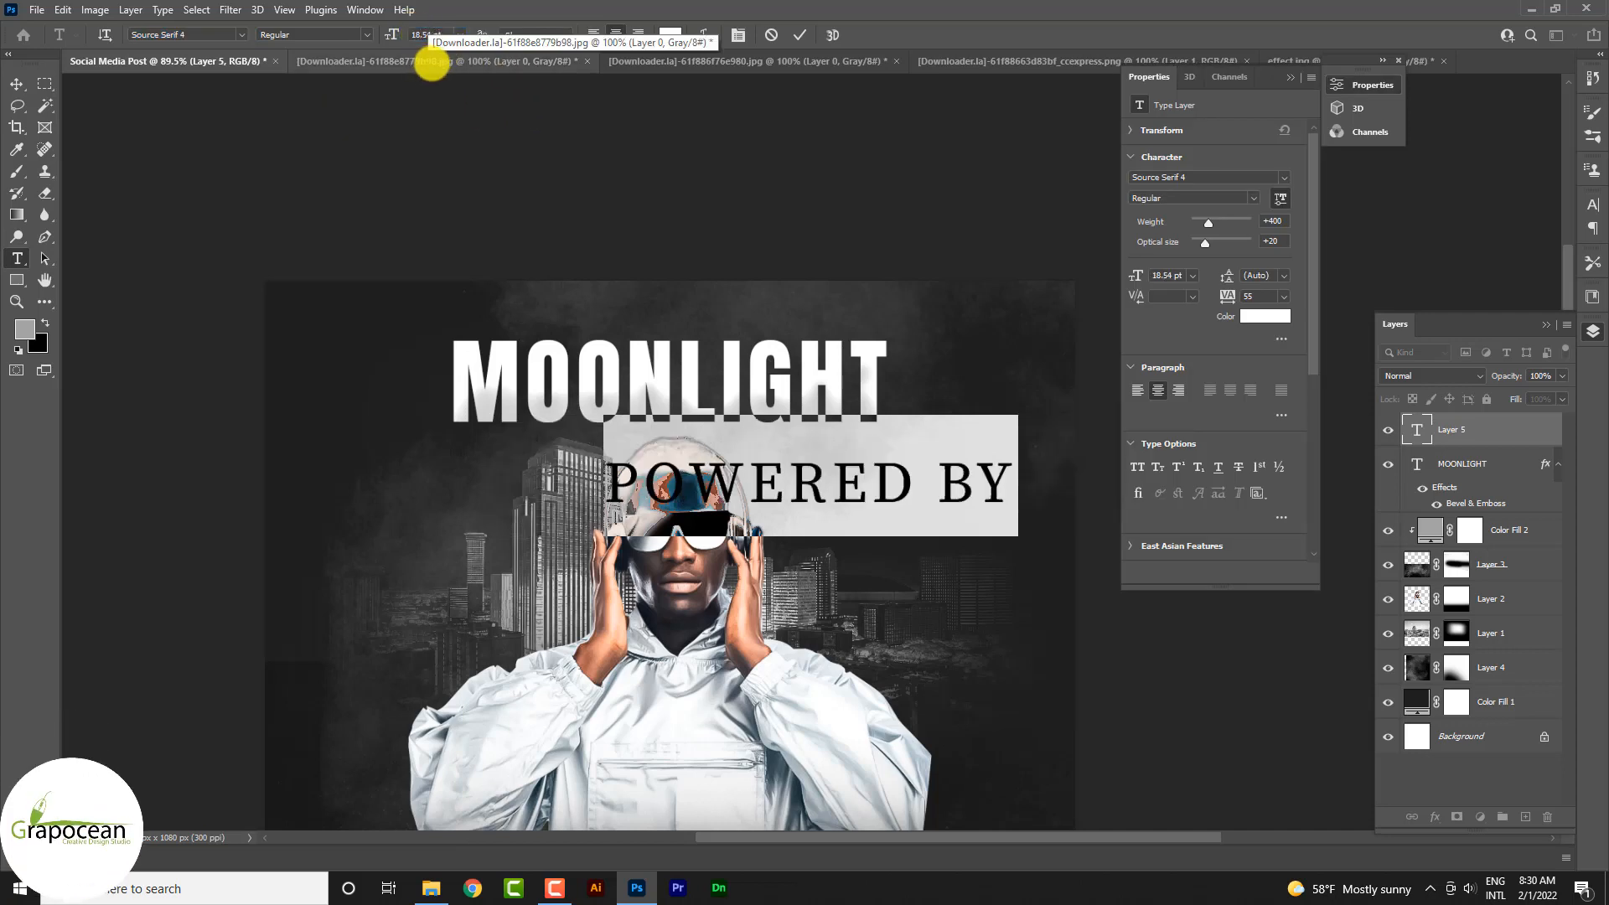
key("Return")
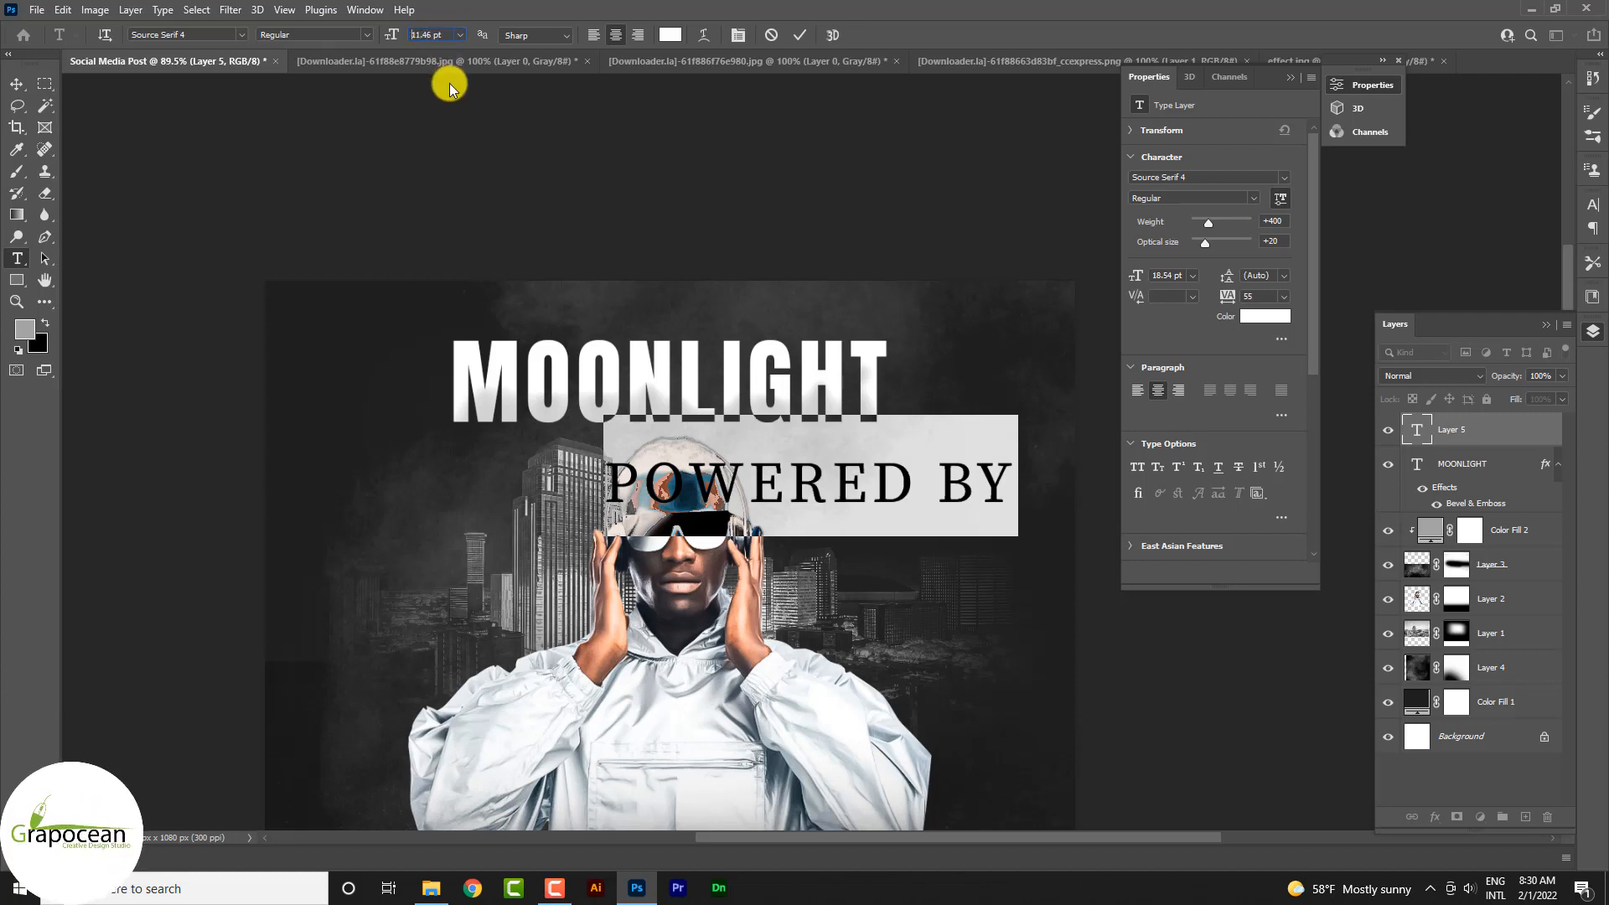
Place the POWERED BY line centred just above the MOONLIGHT headline
left_click(17, 84)
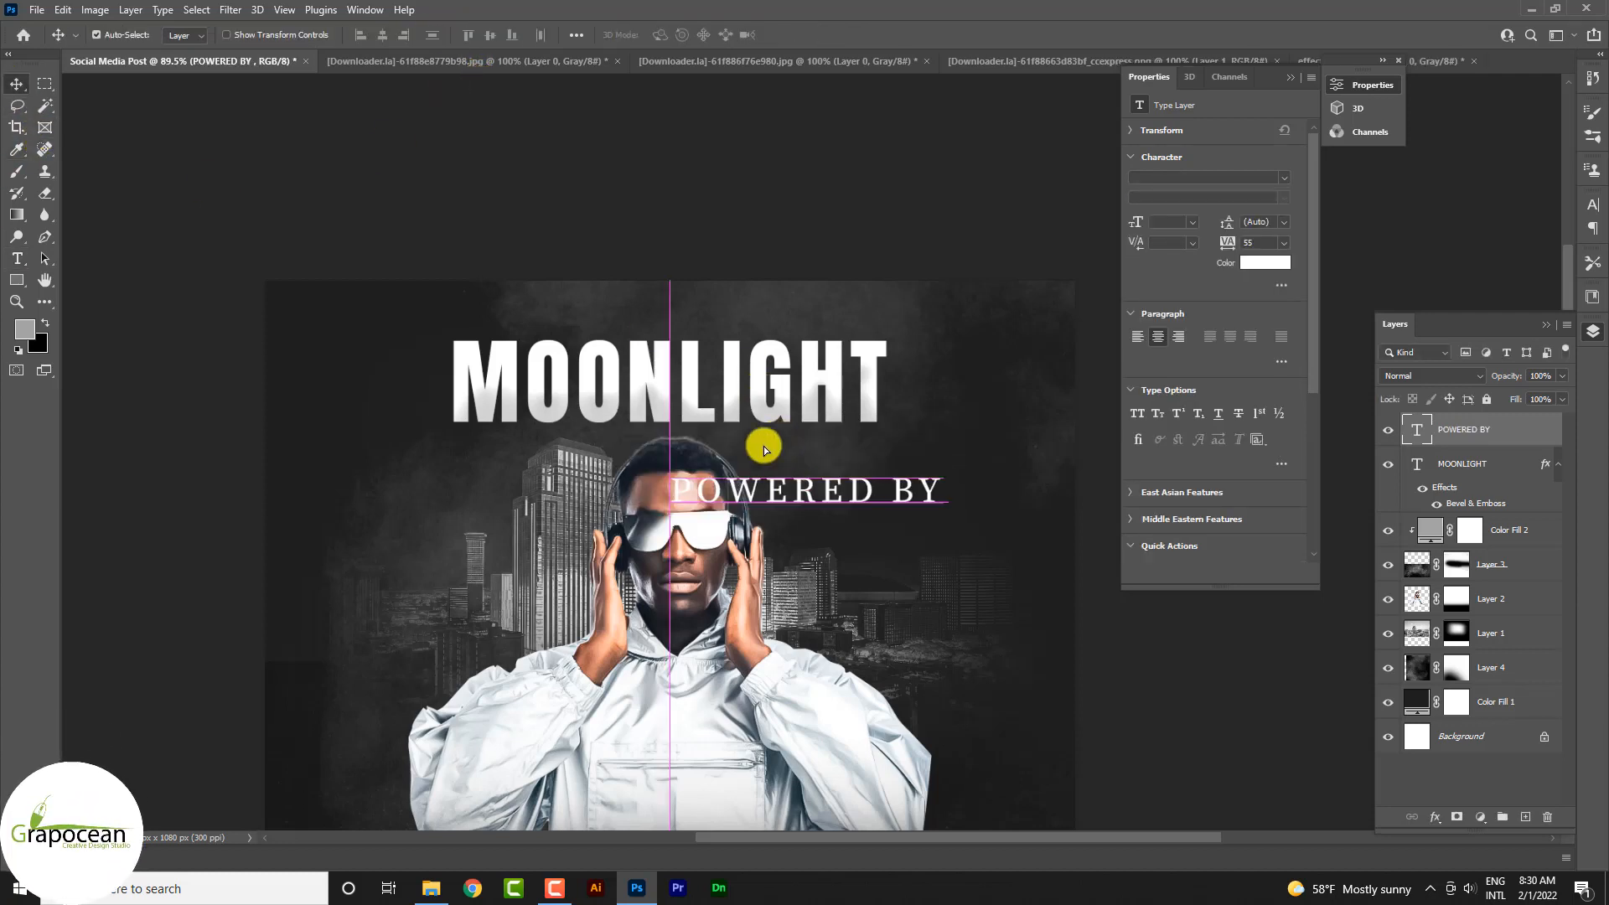
left_click_drag(763, 446, 661, 316)
scroll(870, 454, "down", 1)
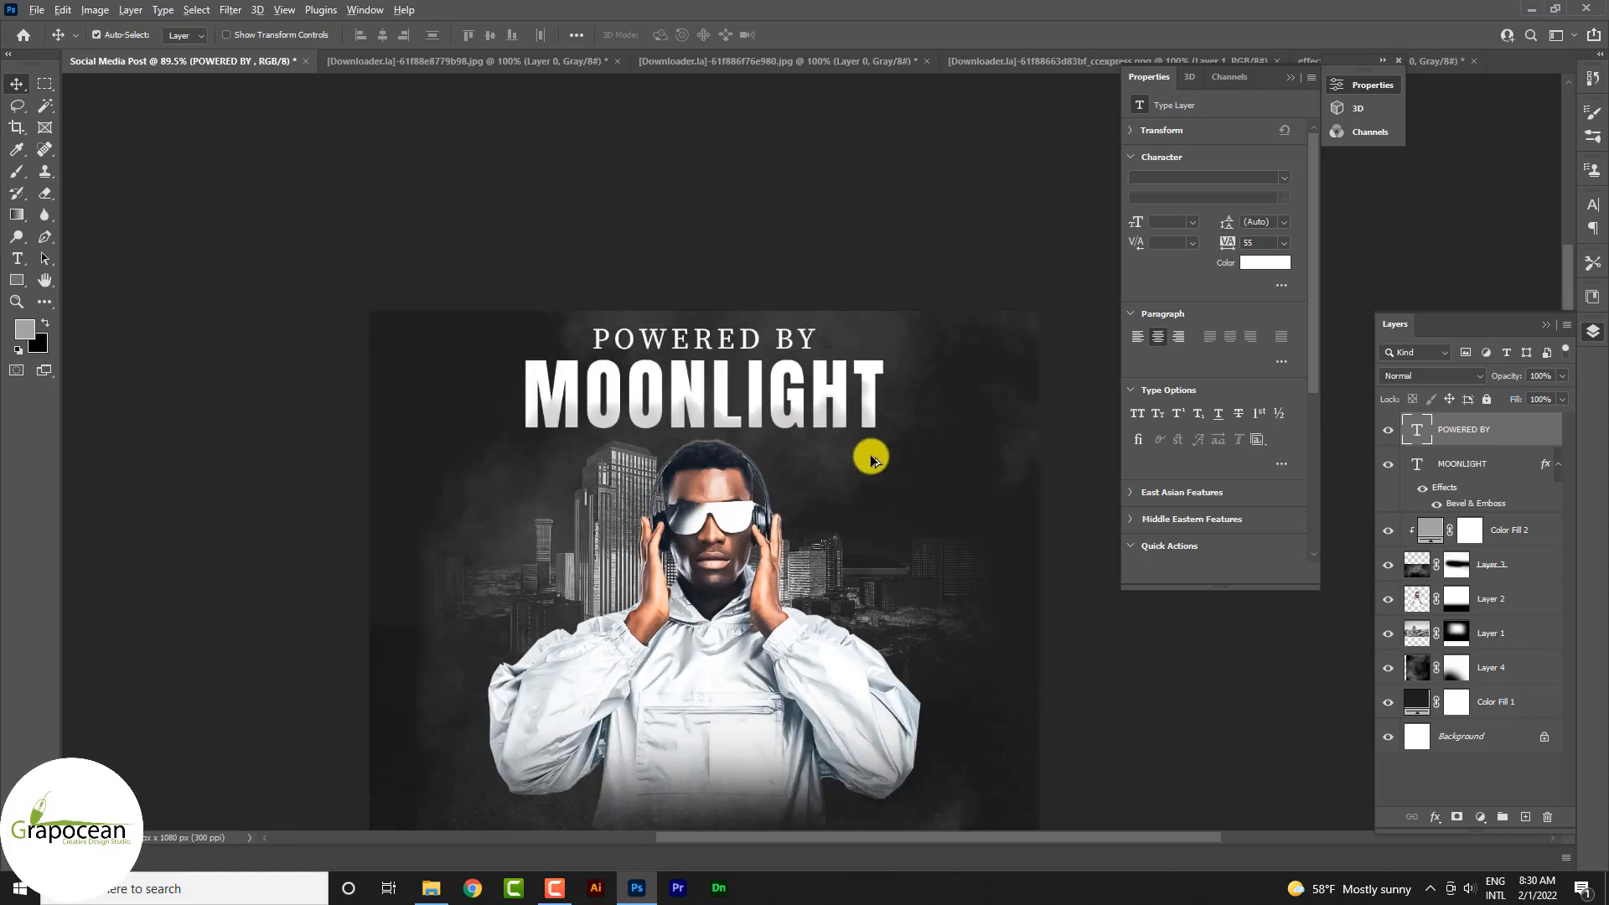
scroll(963, 507, "down", 2)
scroll(819, 395, "up", 2)
left_click_drag(820, 385, 817, 444)
Change the POWERED BY text to the Chiller font and re-centre the line just above the MOONLIGHT headline
scroll(829, 337, "up", 7)
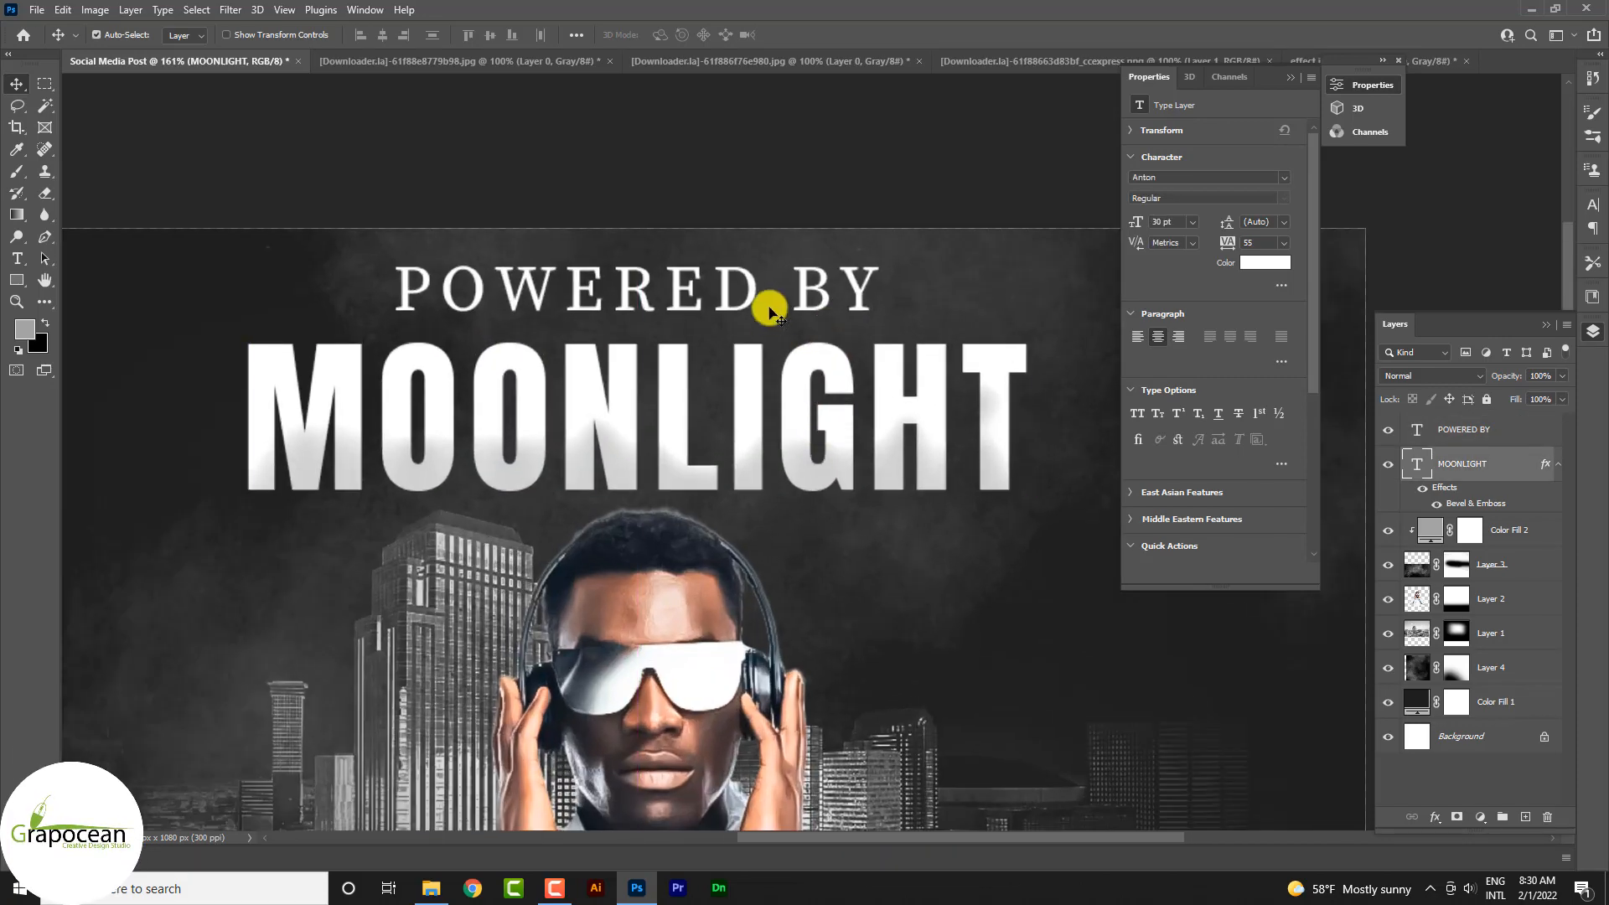
left_click(760, 293)
left_click(17, 258)
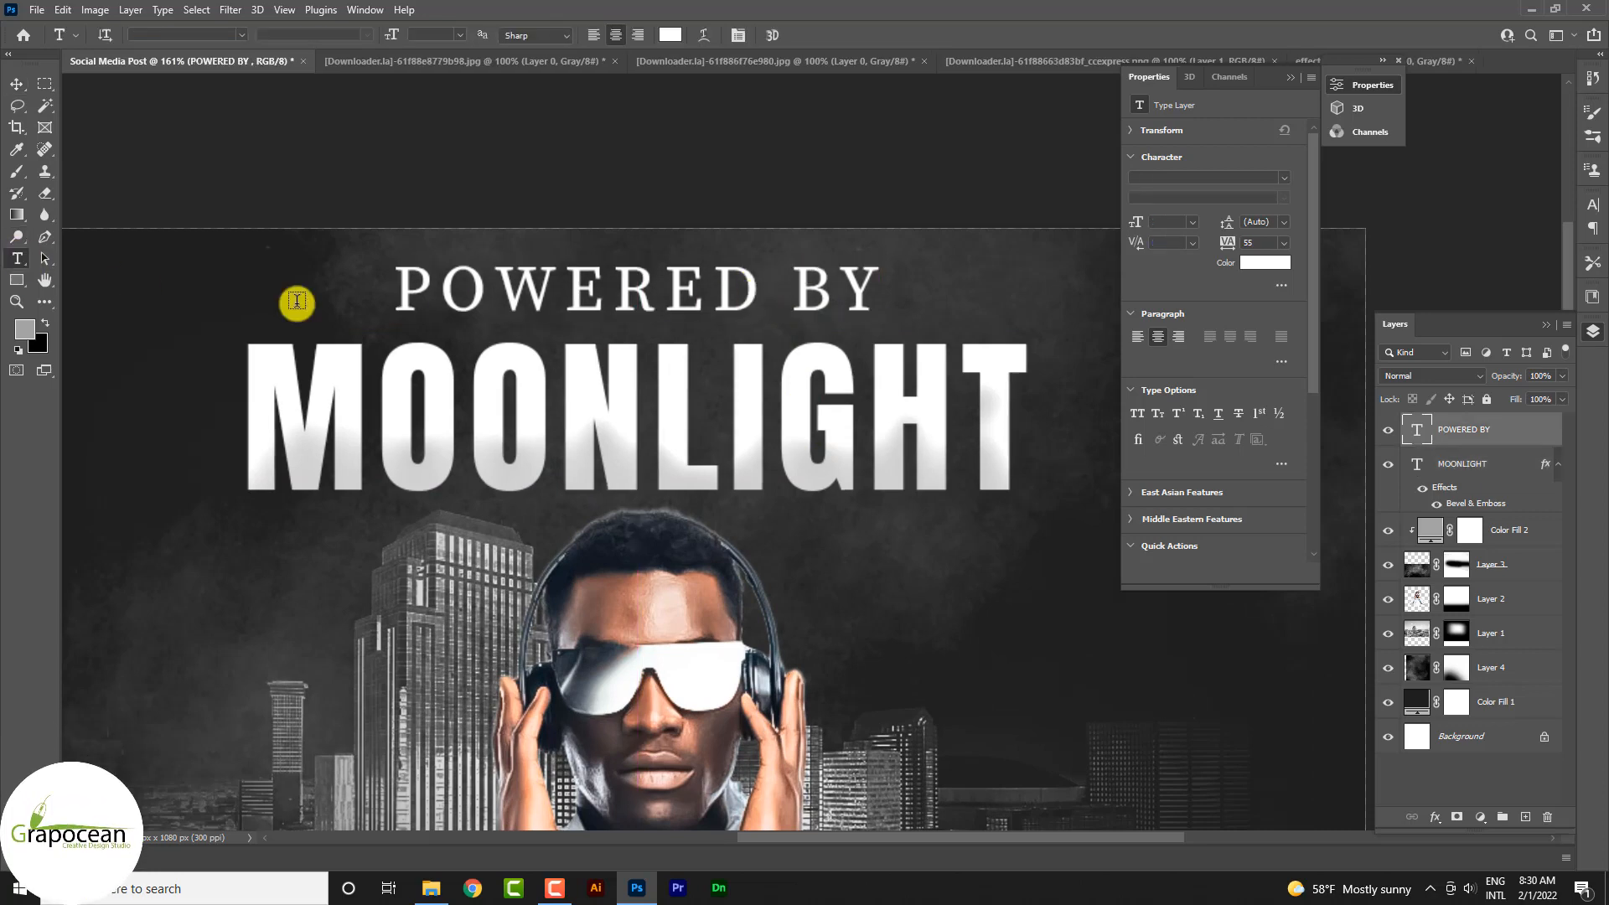
triple_click(406, 293)
left_click(241, 35)
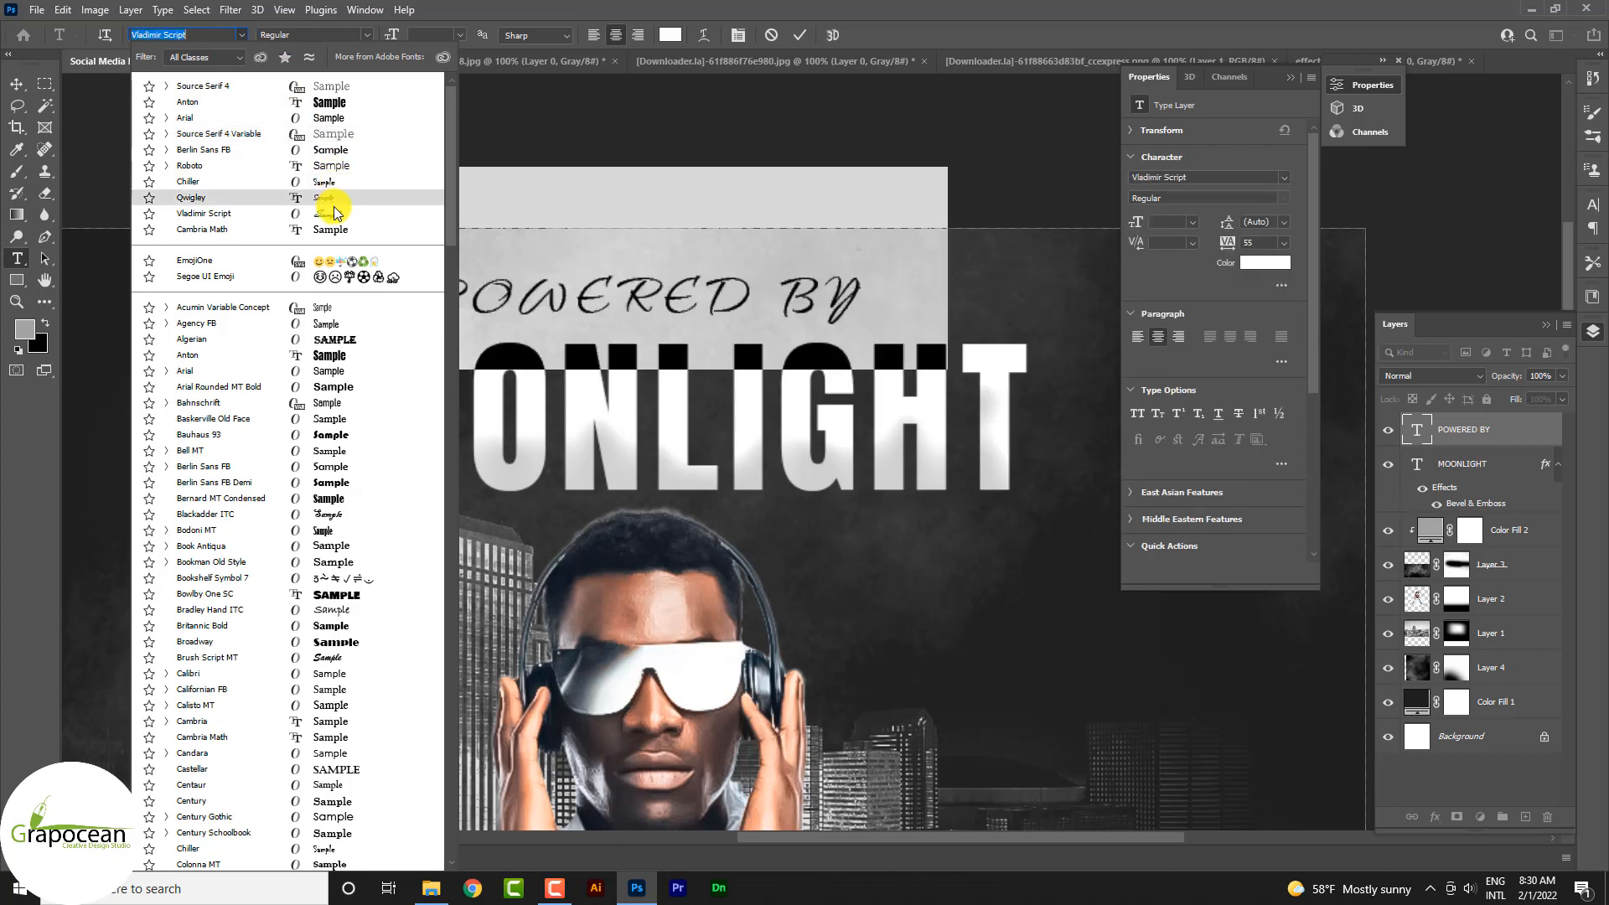
left_click(334, 181)
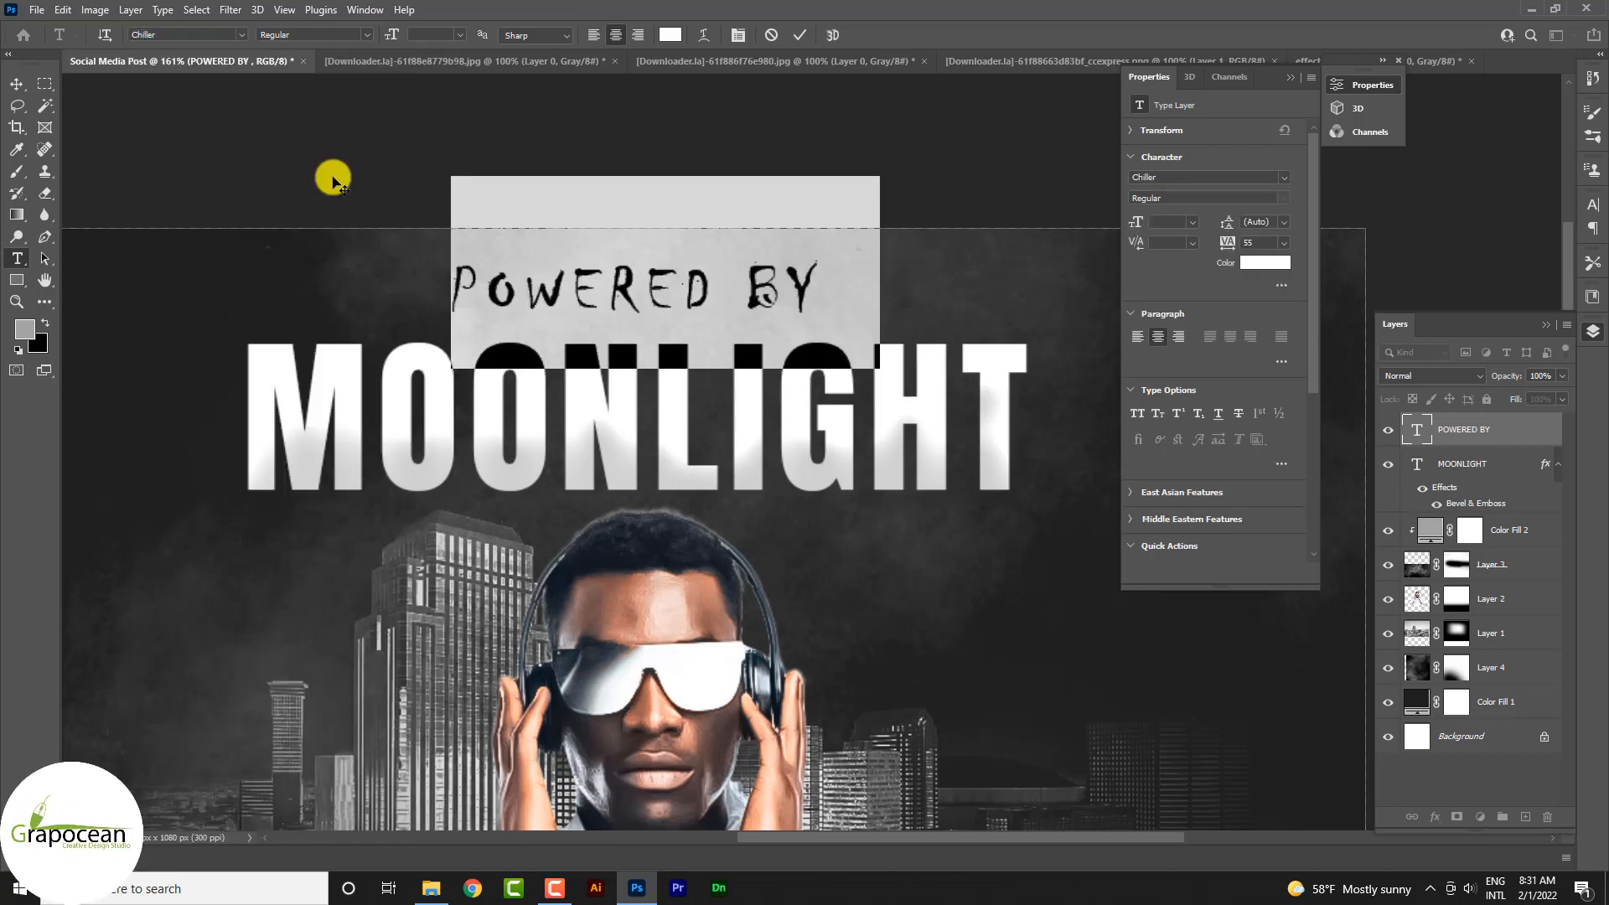
left_click(17, 84)
left_click_drag(776, 299, 779, 305)
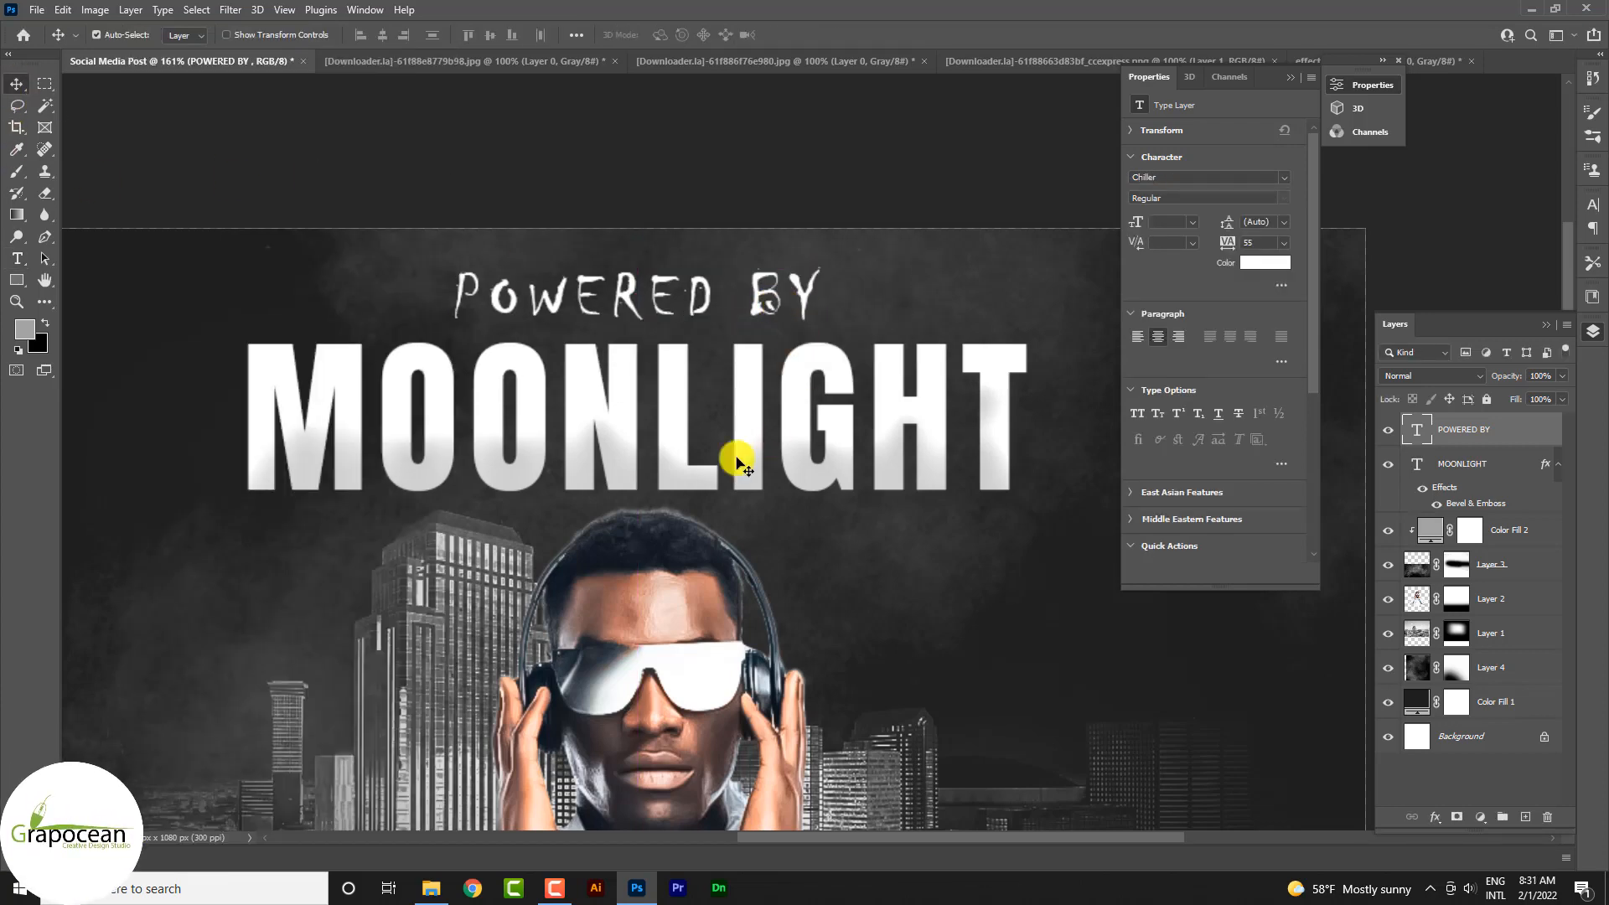
Duplicate the MOONLIGHT headline layer and replace the copy's Bevel & Emboss effect with a Stroke
scroll(914, 570, "down", 6)
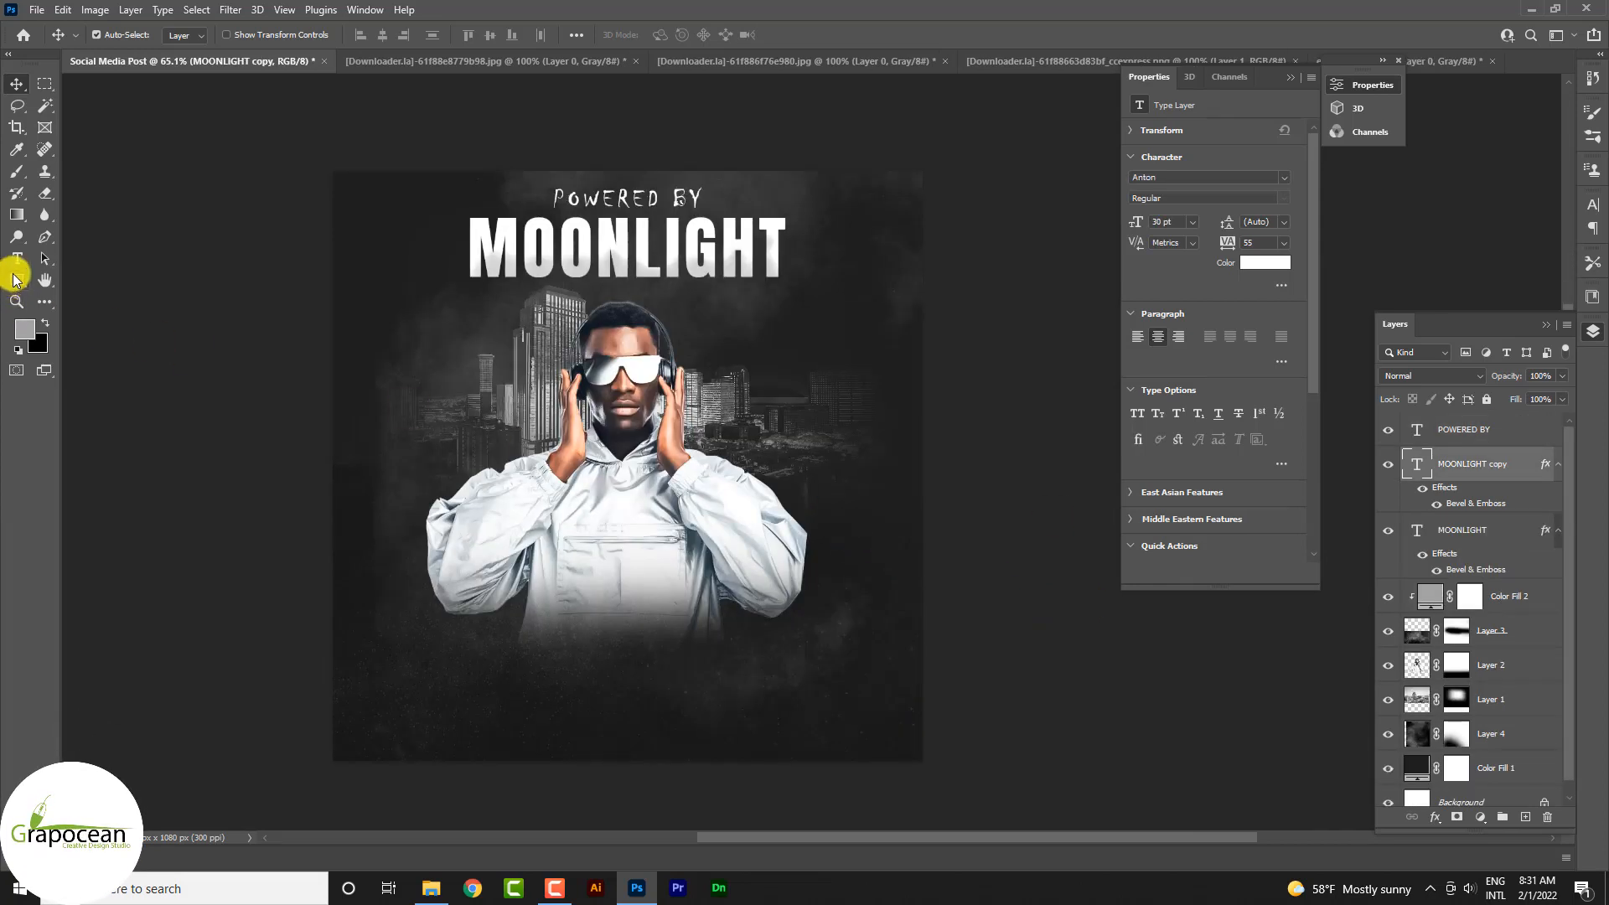
left_click(21, 260)
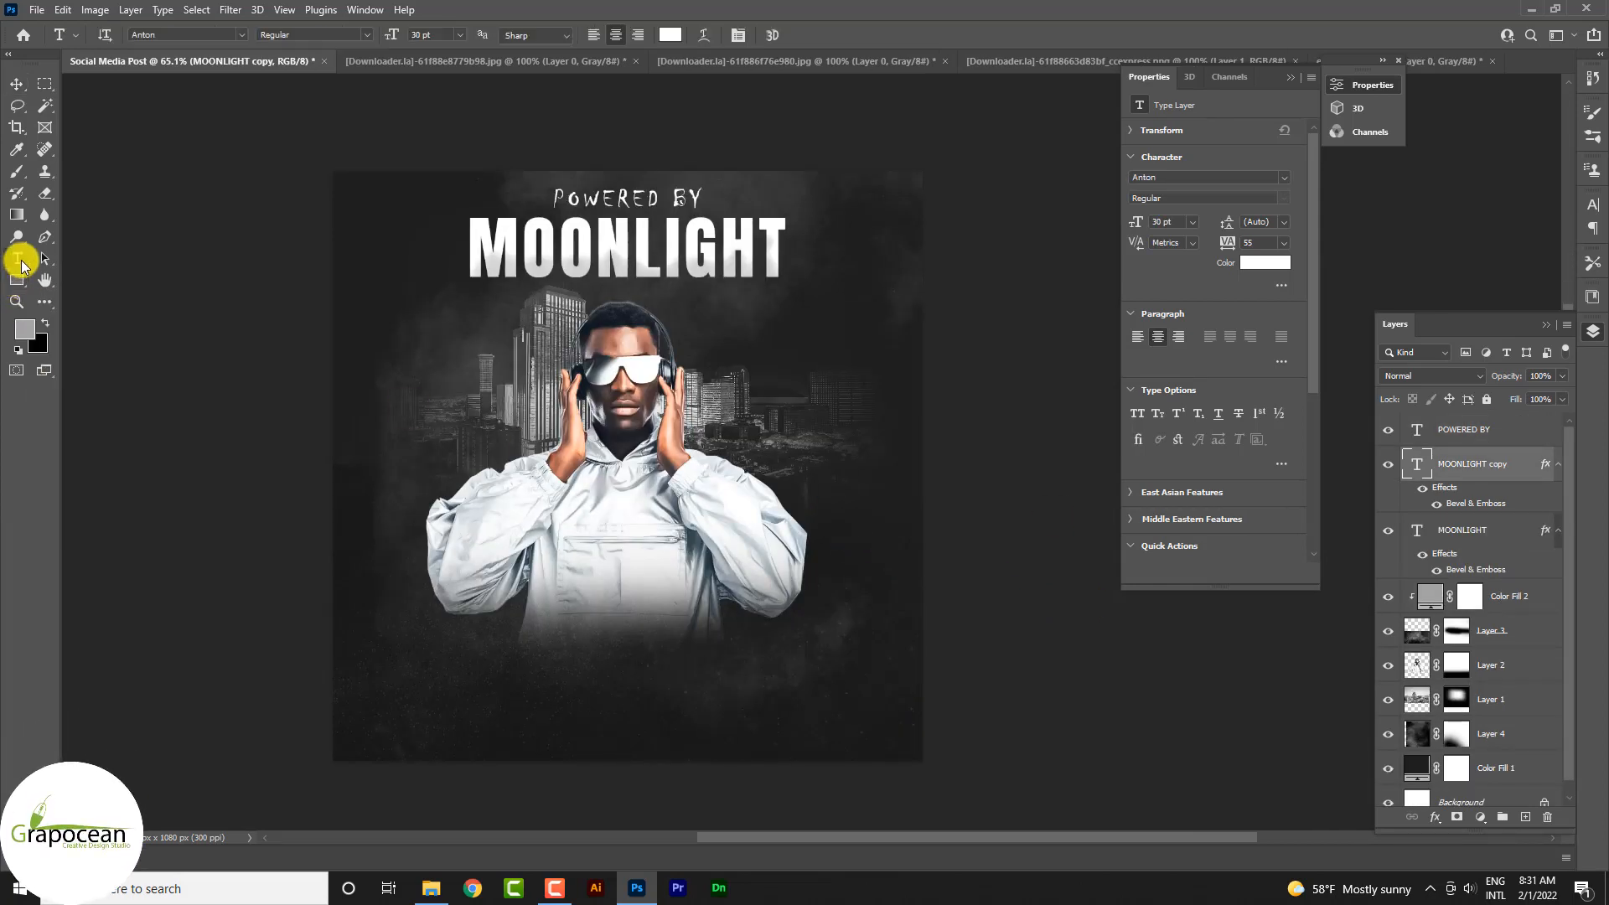
key("v")
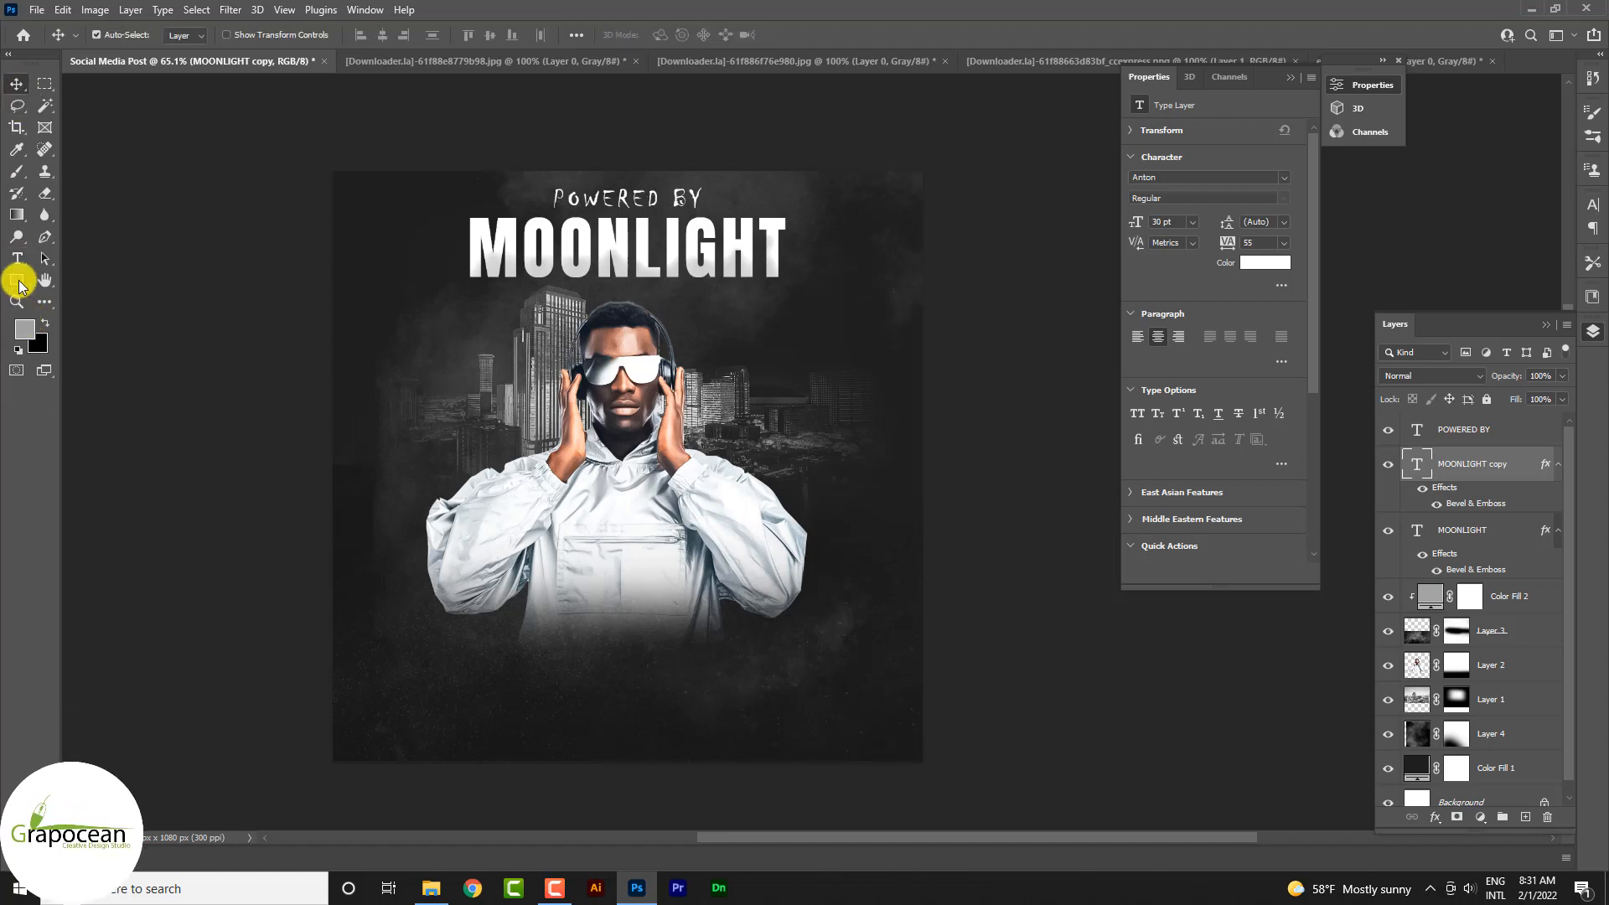
right_click(1510, 466)
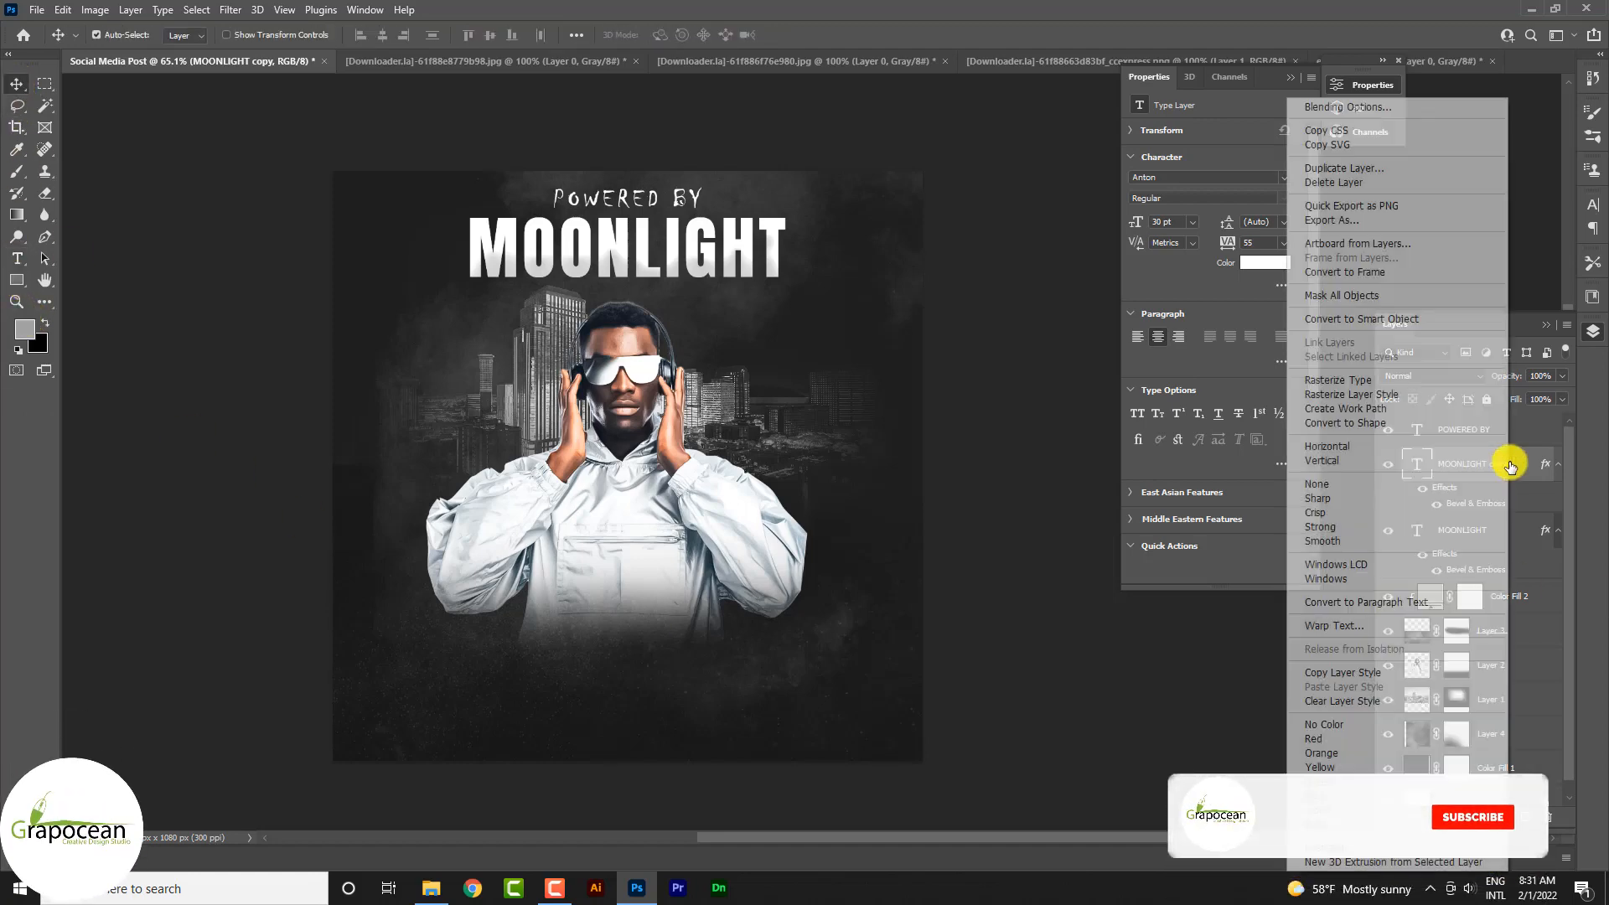
left_click(1348, 106)
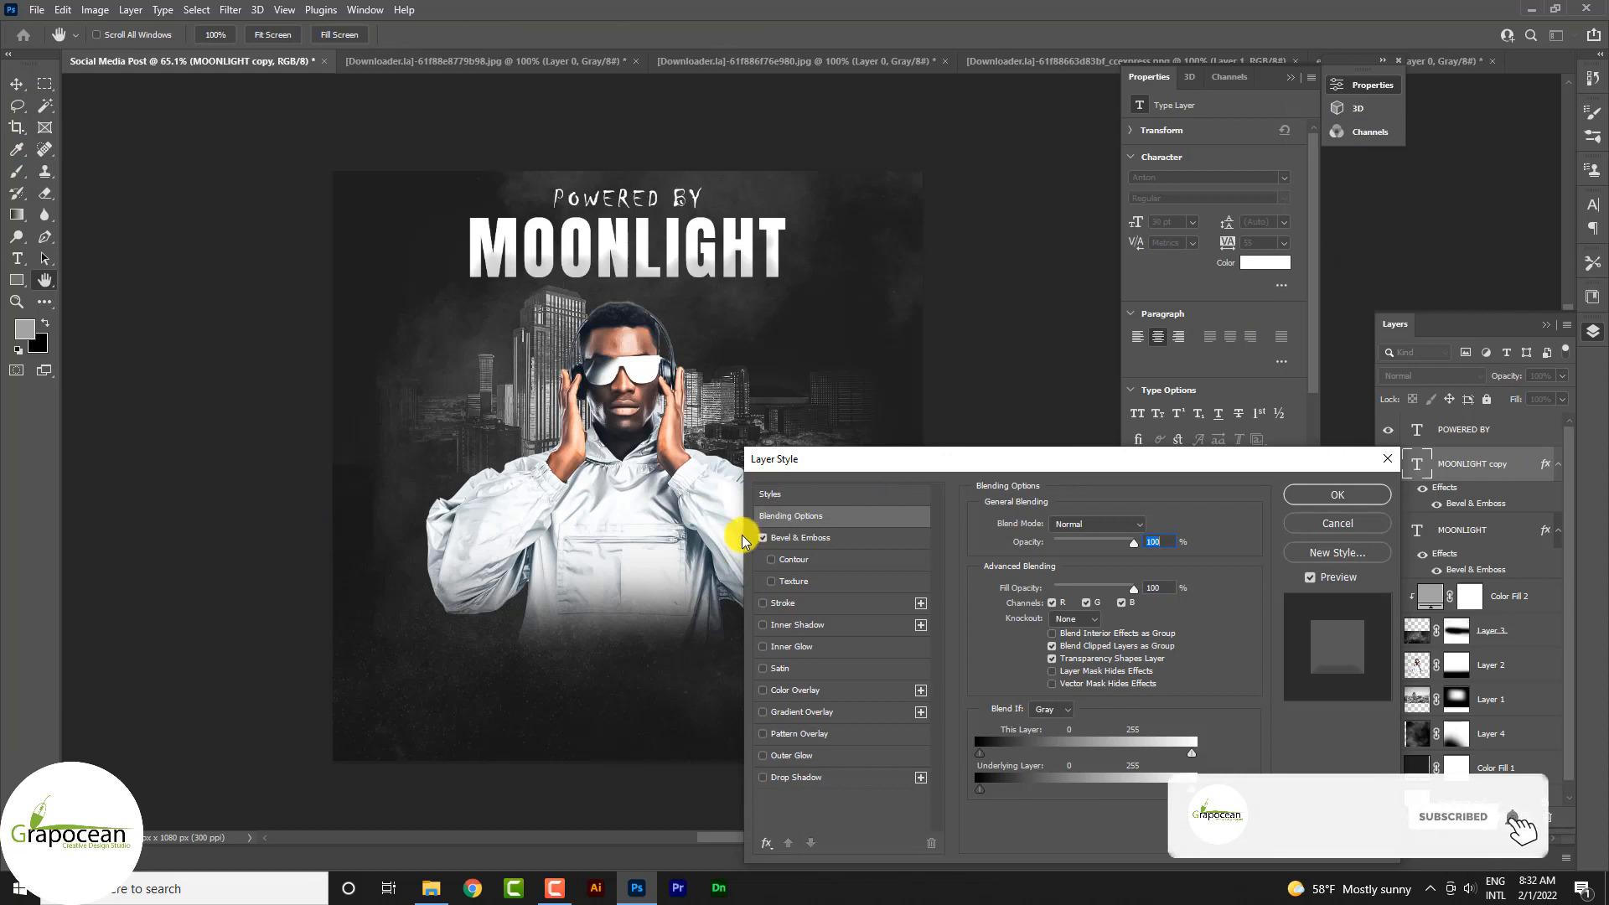
left_click(763, 538)
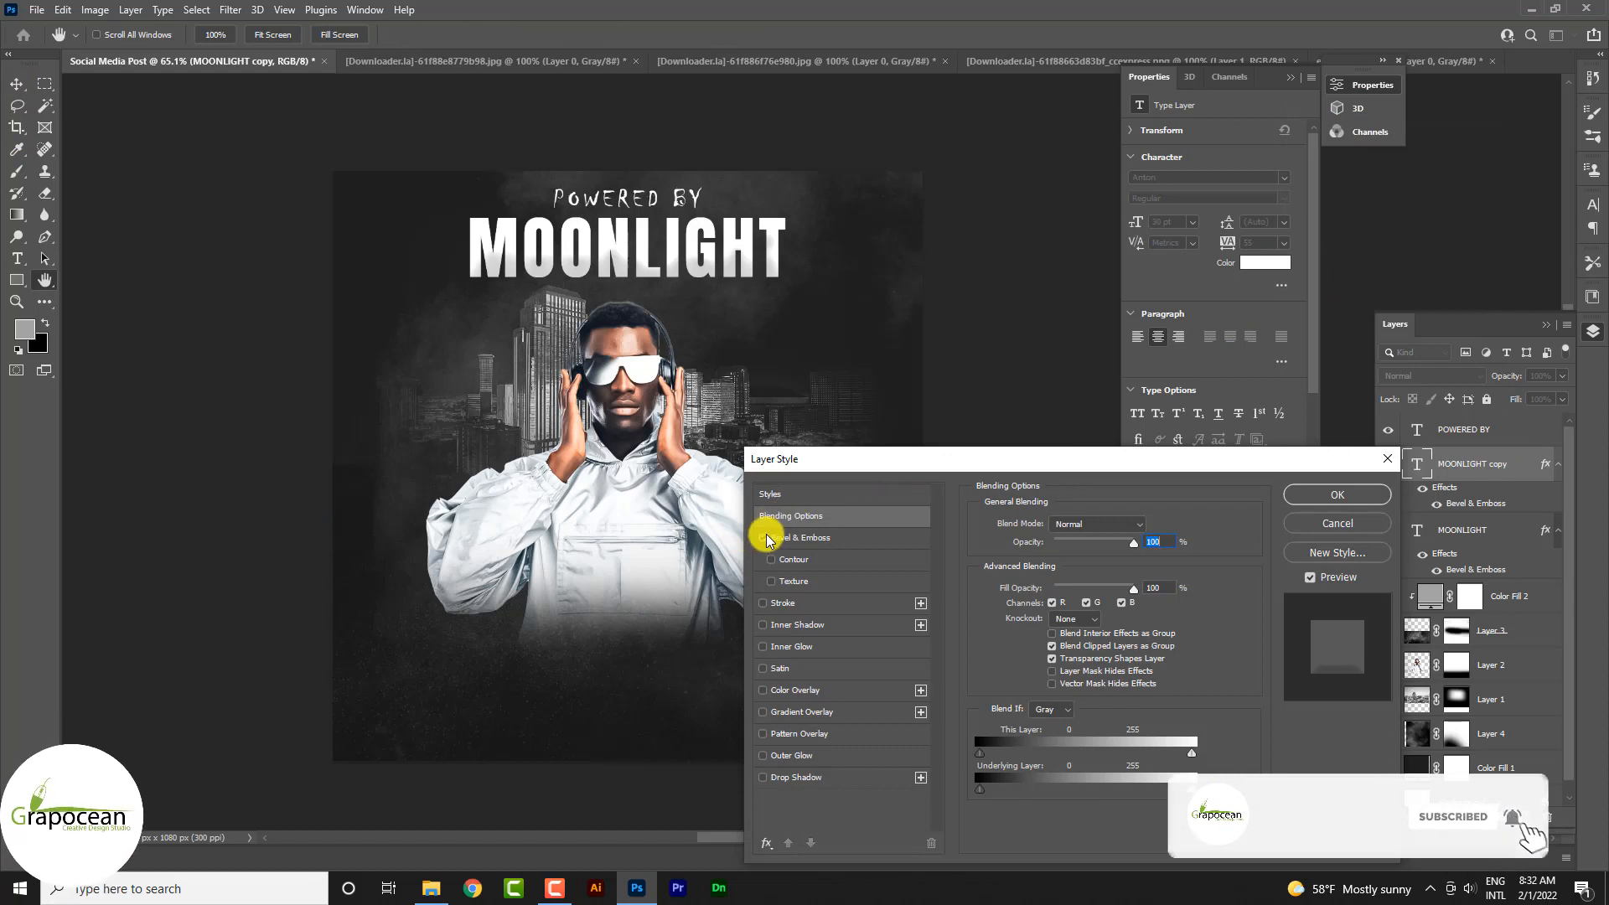
left_click(762, 604)
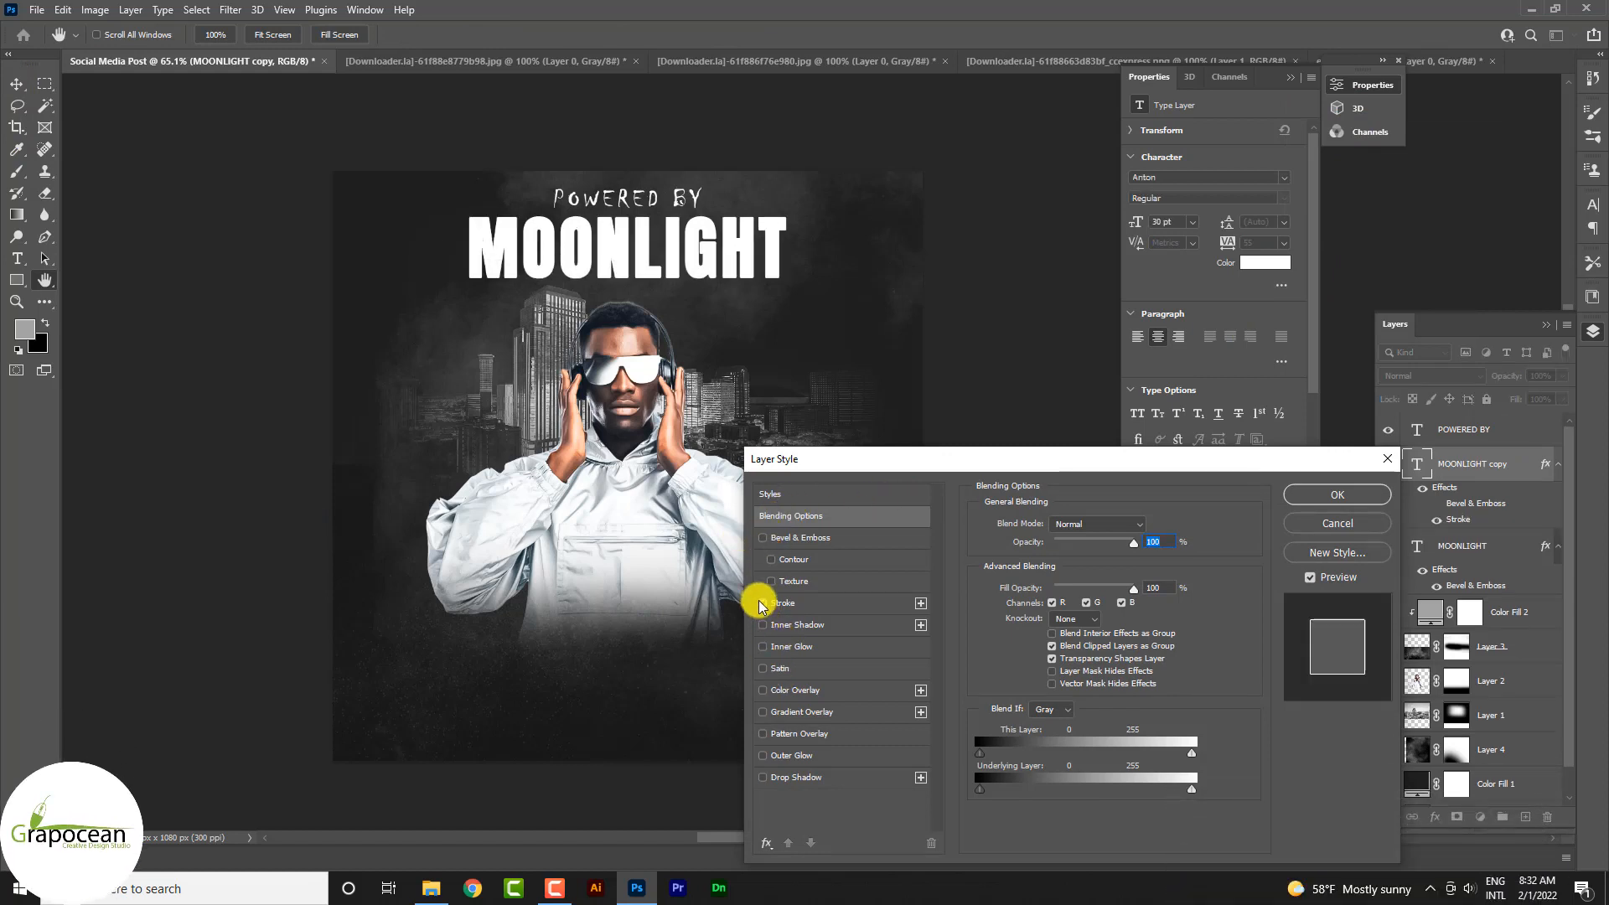
left_click(1379, 496)
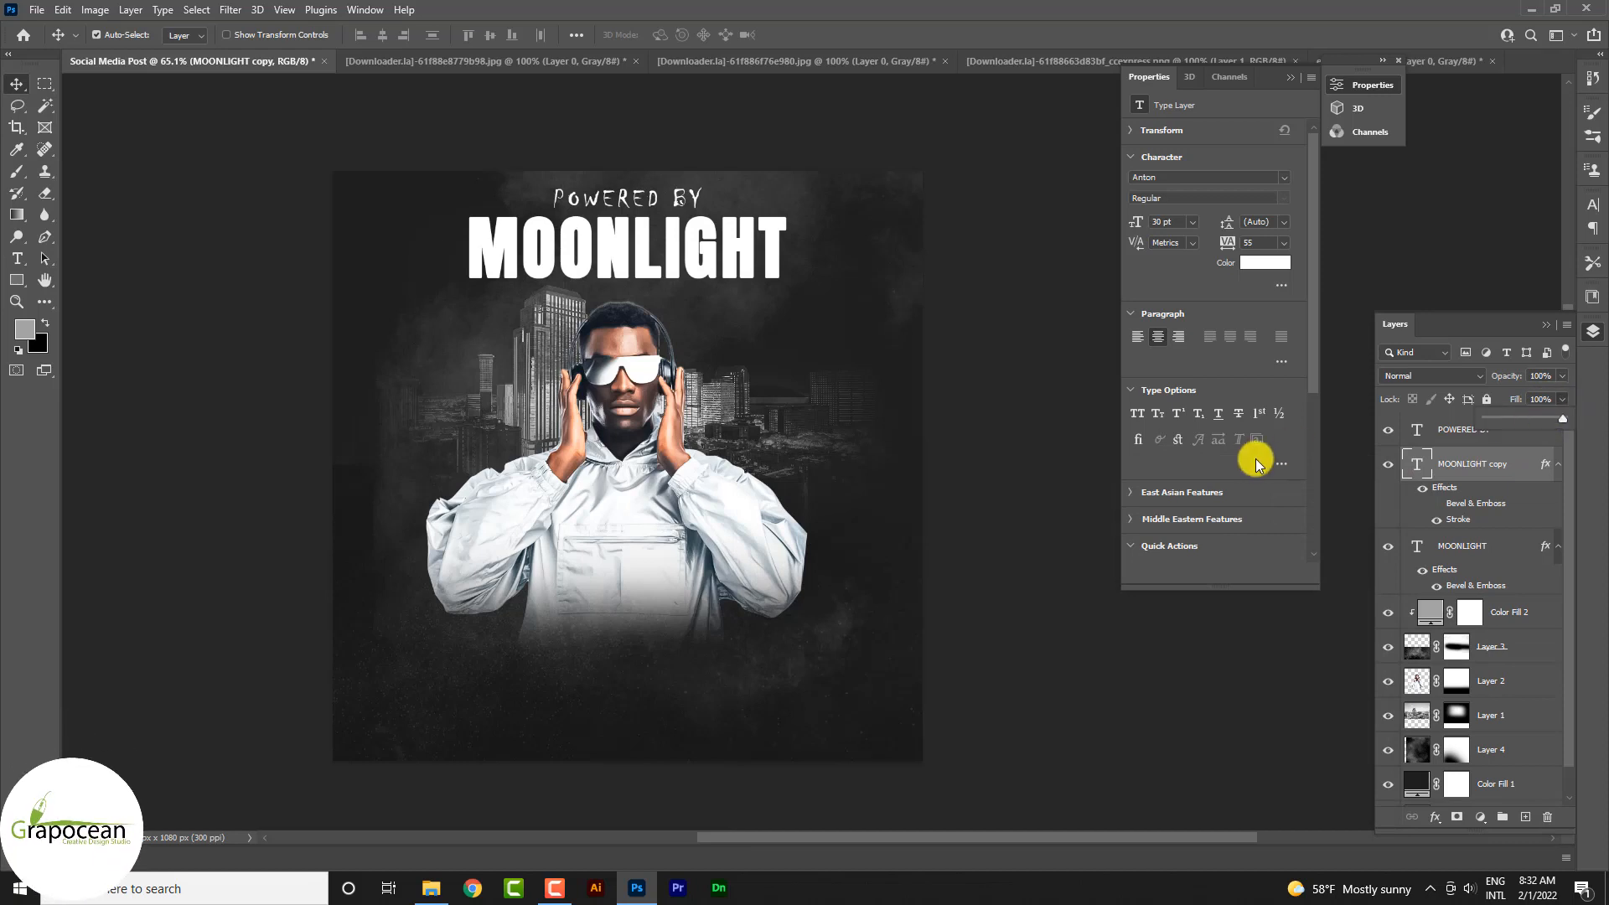
Set the MOONLIGHT copy's fill to 0%, scale it to 99.64% and offset its outline slightly below the headline
mouse_move(1495, 463)
left_mouse_down()
mouse_move(1463, 423)
mouse_move(1466, 476)
left_mouse_up()
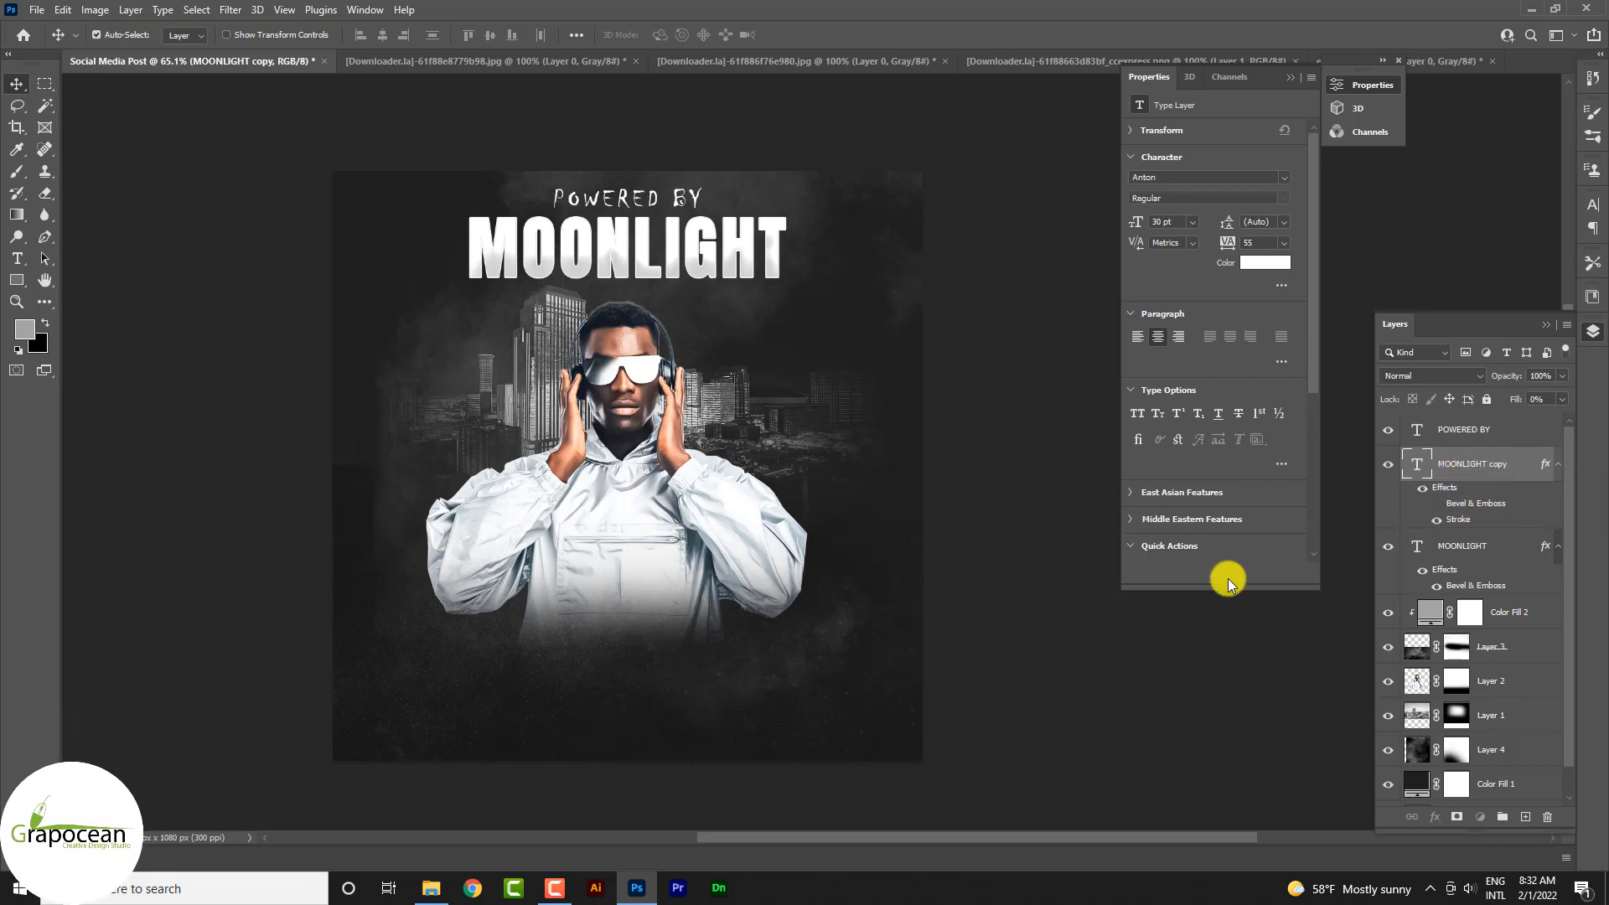
key("ctrl+t")
mouse_move(785, 296)
left_mouse_down()
mouse_move(952, 319)
mouse_move(779, 319)
left_mouse_up()
scroll(710, 339, "up", 2)
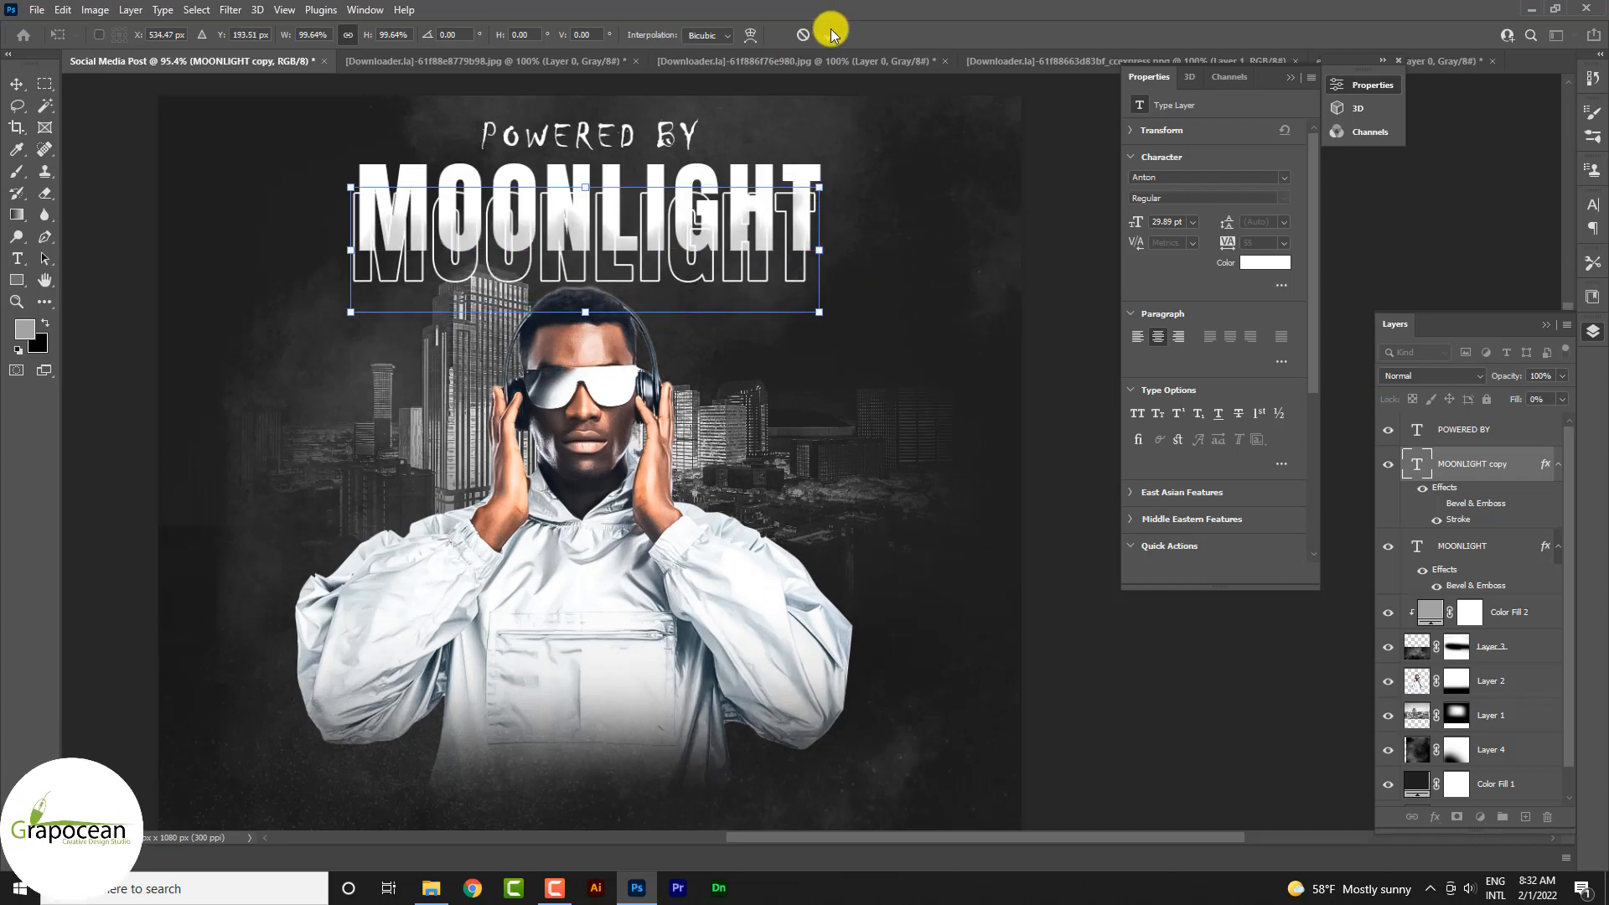
left_click(830, 34)
Add the line Pro live in yellow 30 pt Qwigley over the jacket's lower edge and place a duplicate directly below it
left_click(16, 259)
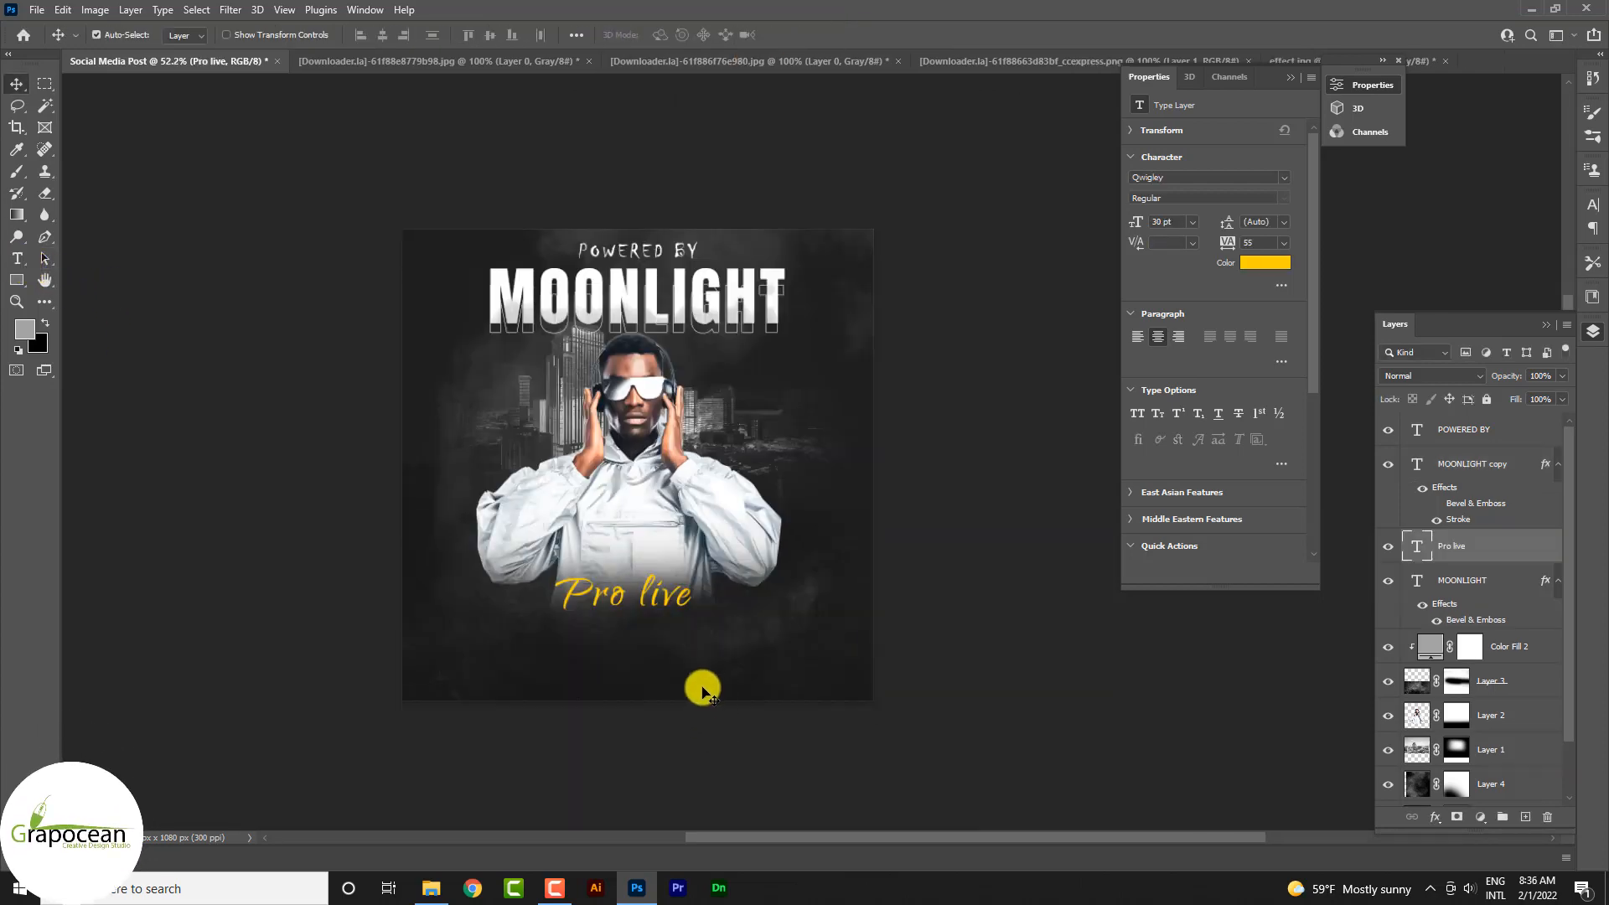
scroll(676, 569, "up", 2)
left_click_drag(676, 568, 696, 578)
scroll(803, 668, "down", 1)
key("ctrl+j")
Replace the text of the duplicated Pro live line with Club Name
left_click(36, 255)
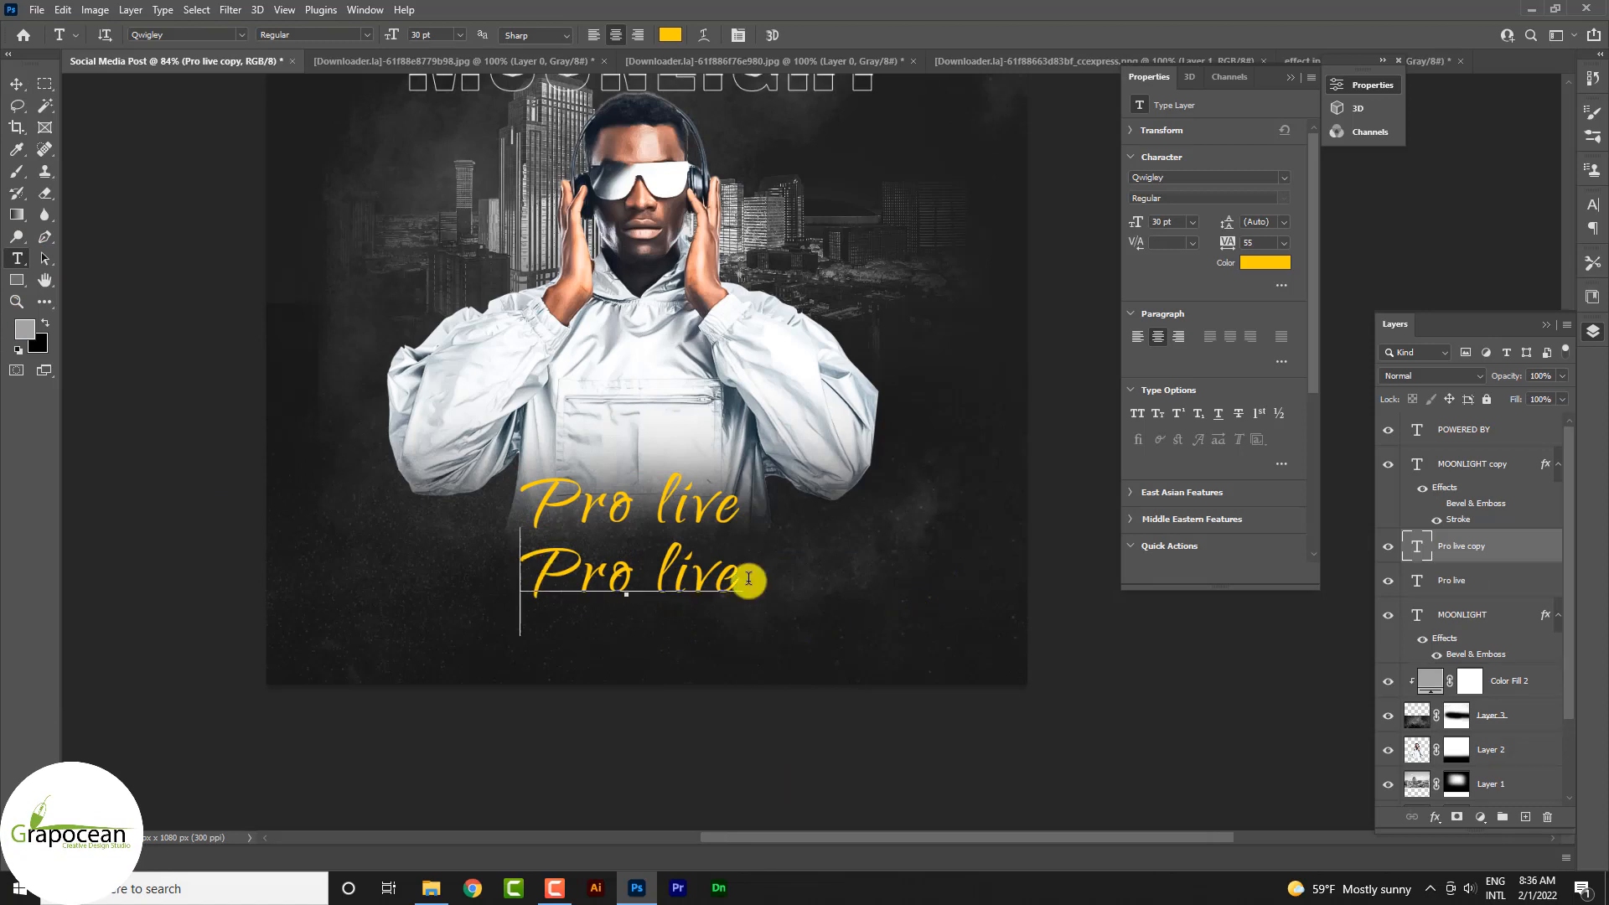
key("ctrl+a")
key("BackSpace")
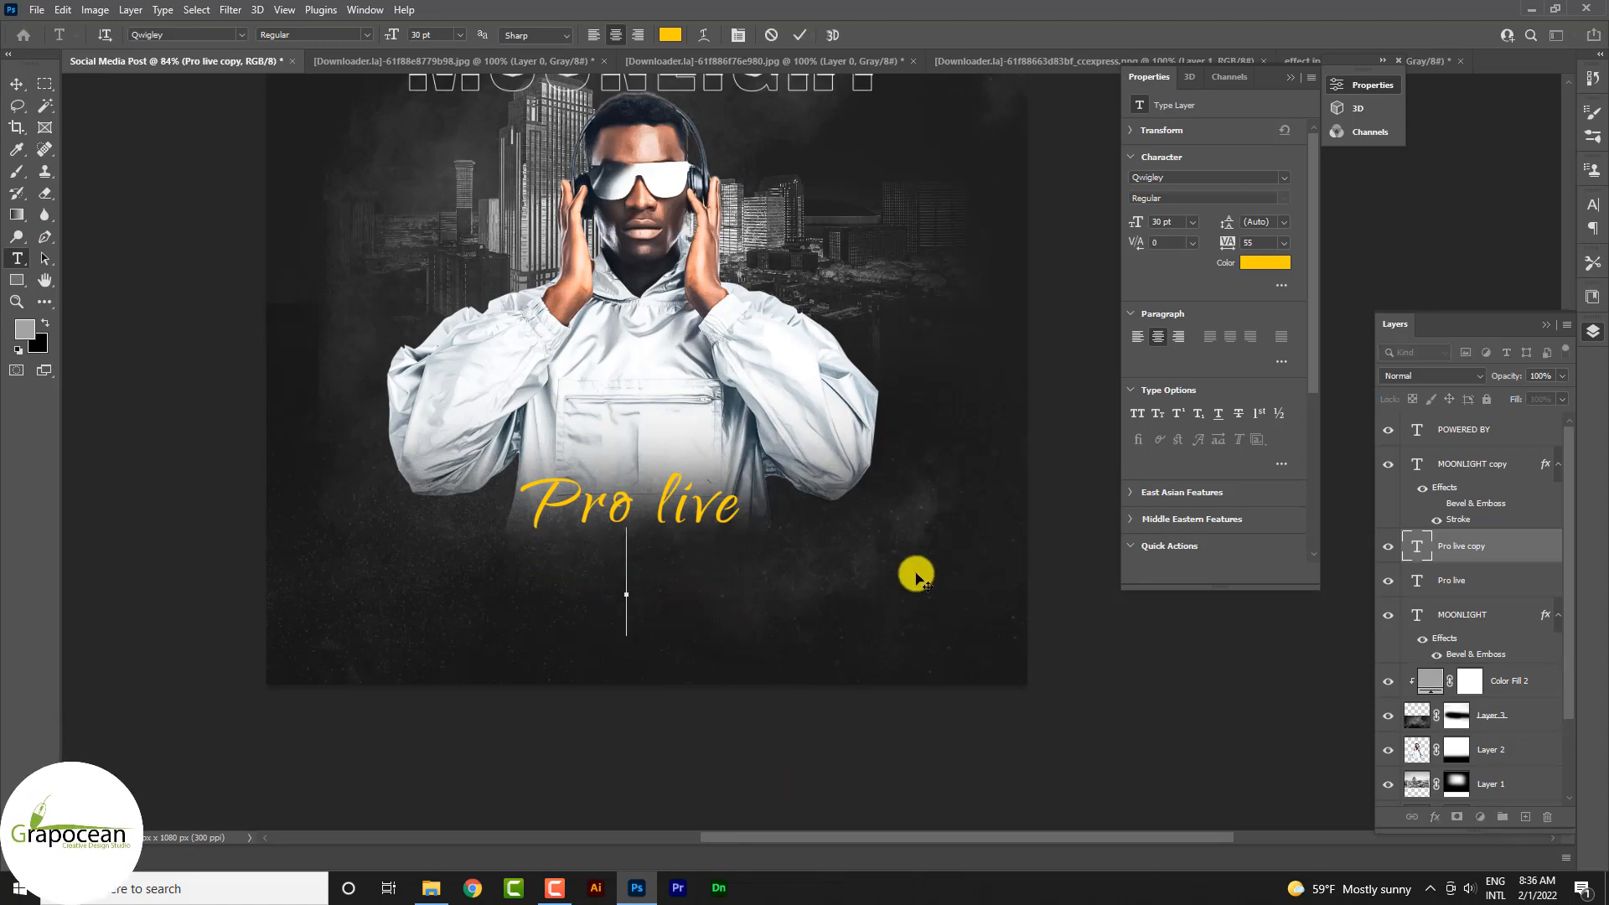
type("7lub Name")
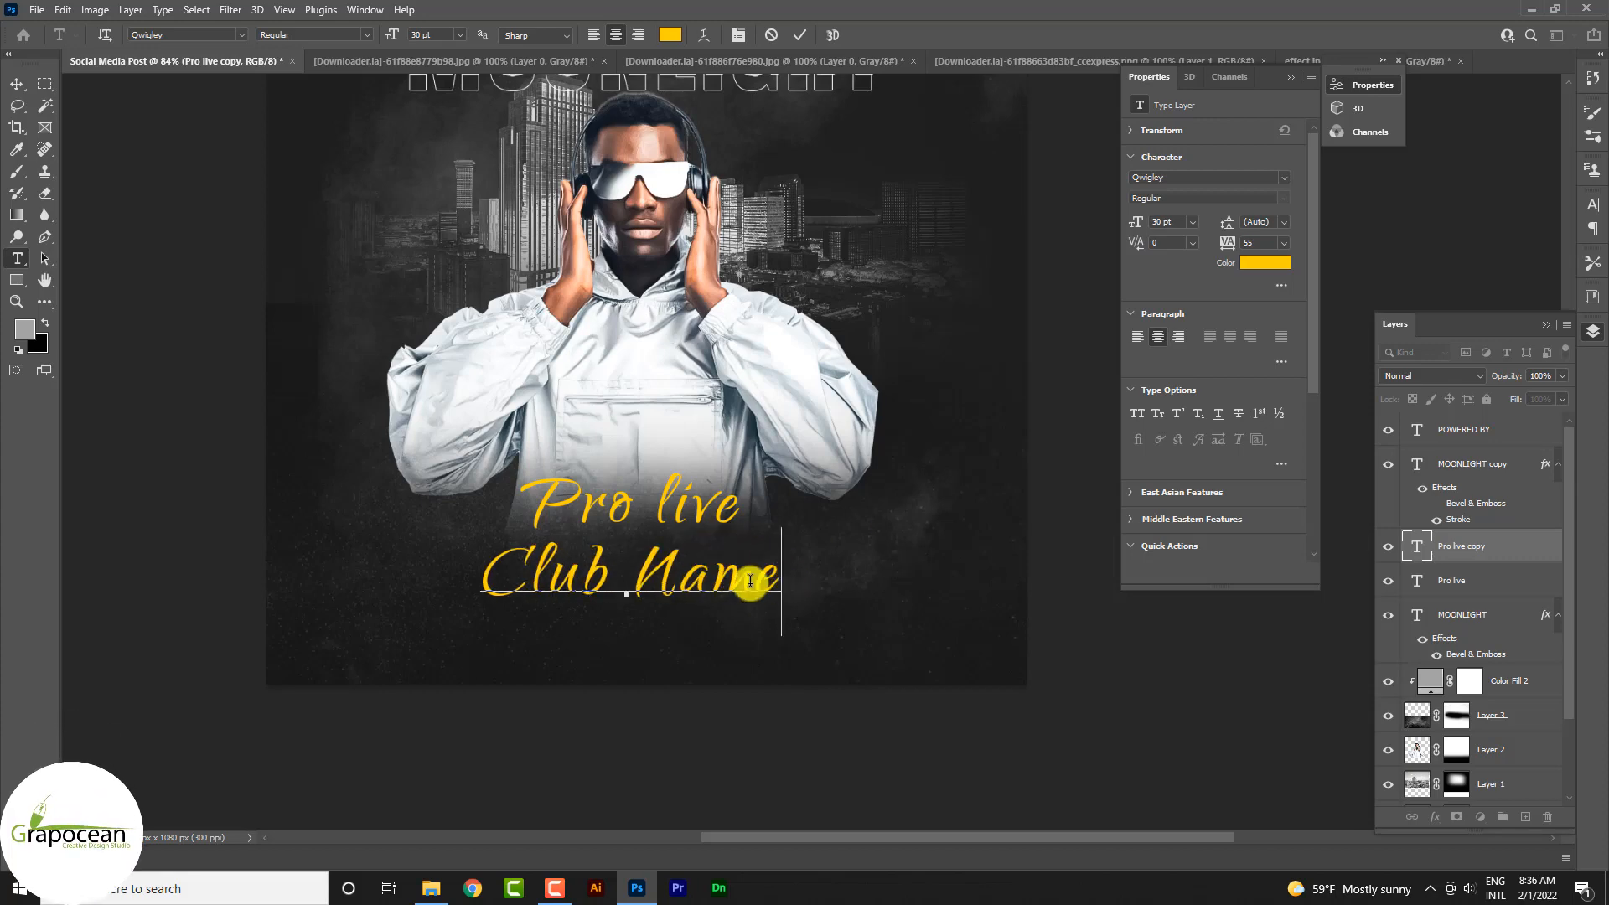
Change the Club Name text to the Source Serif 4 font at 18.54 pt
key("ctrl+a")
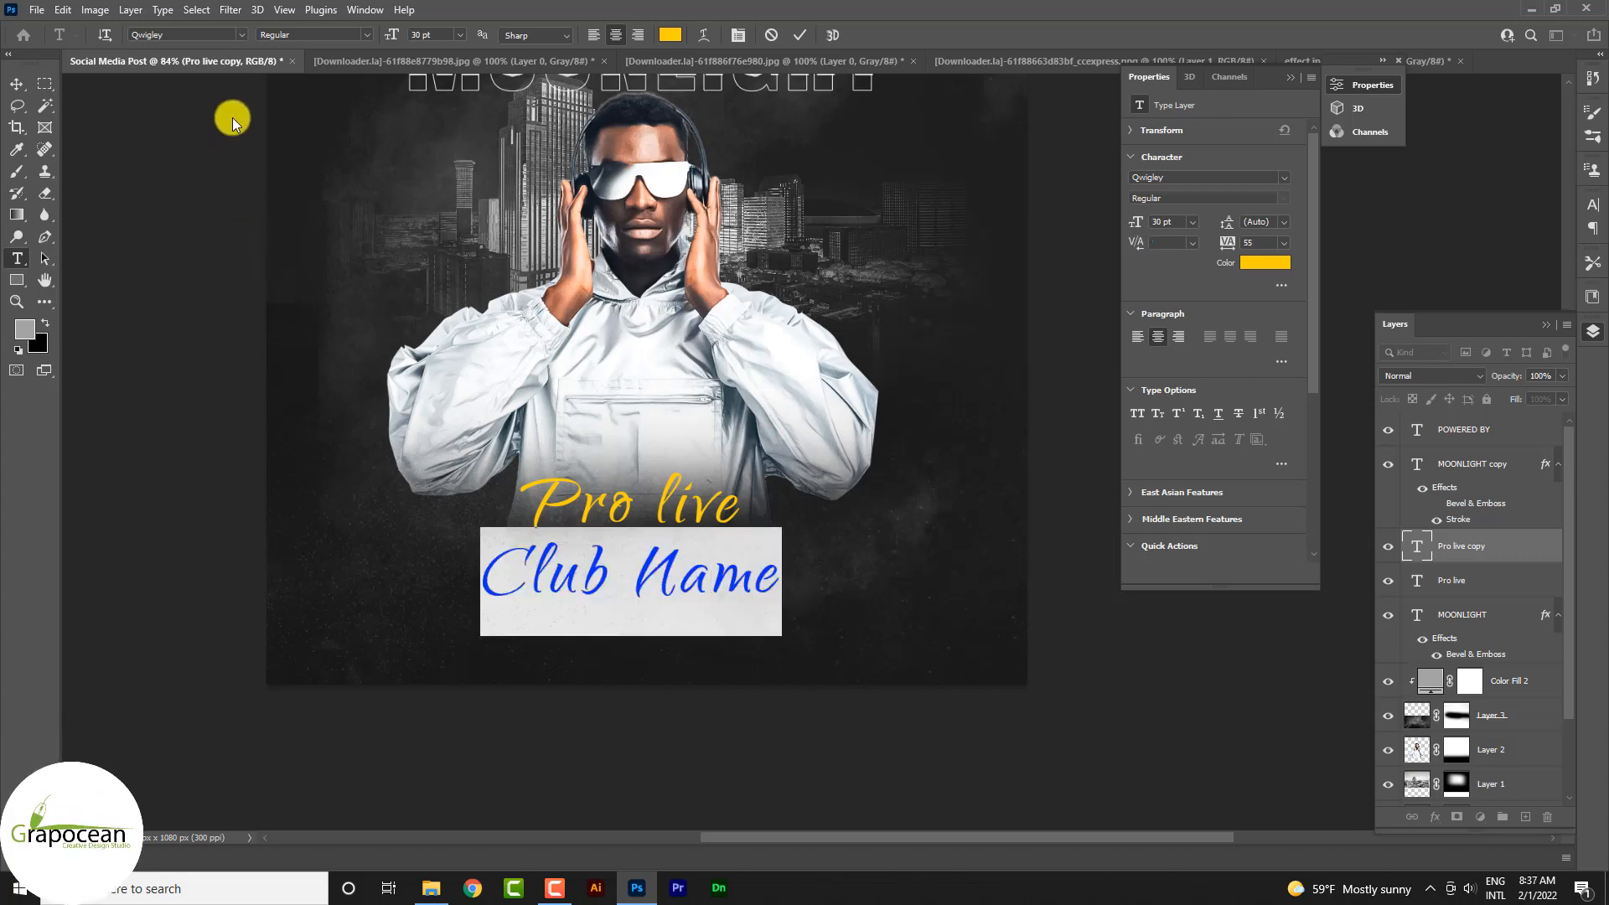
left_click(241, 34)
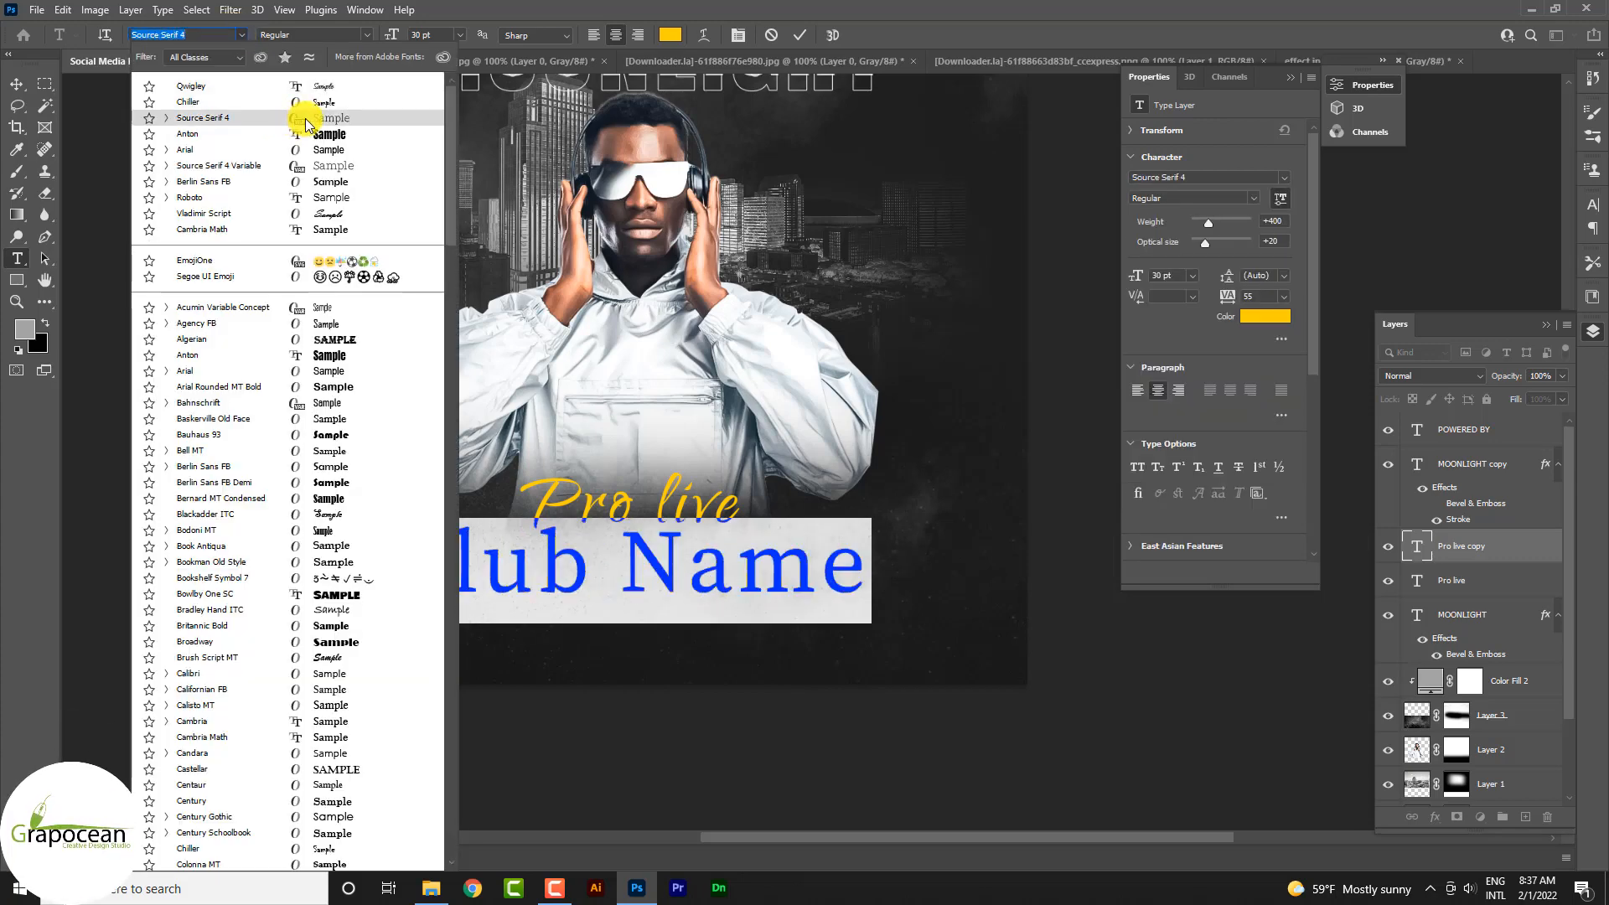
left_click(306, 124)
left_click(423, 35)
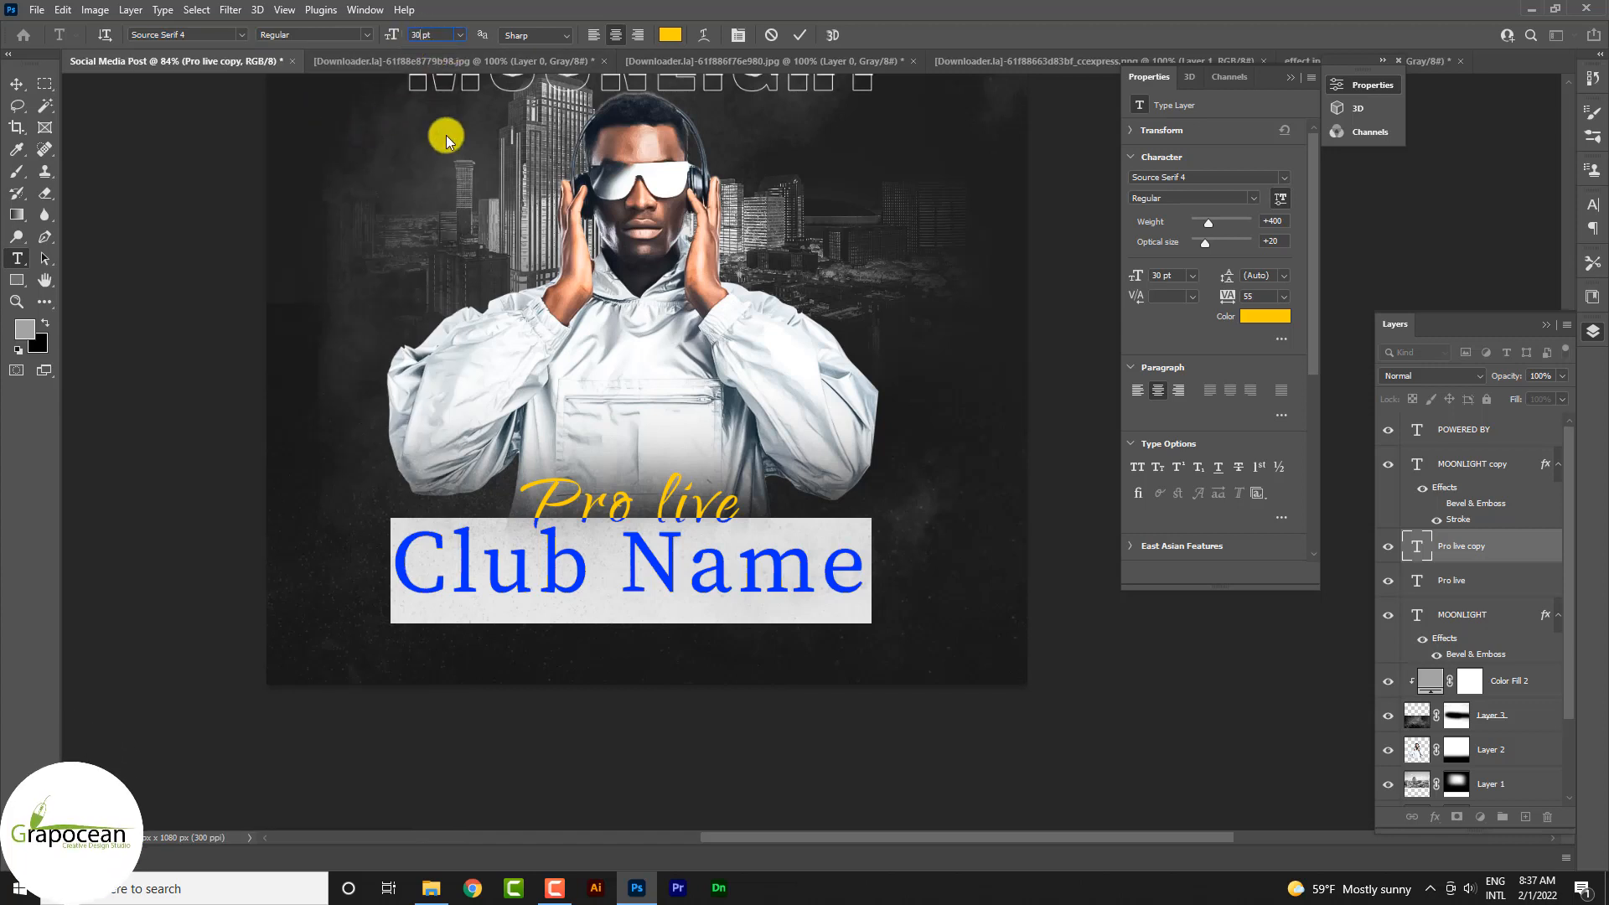
type("18.54")
key("Return")
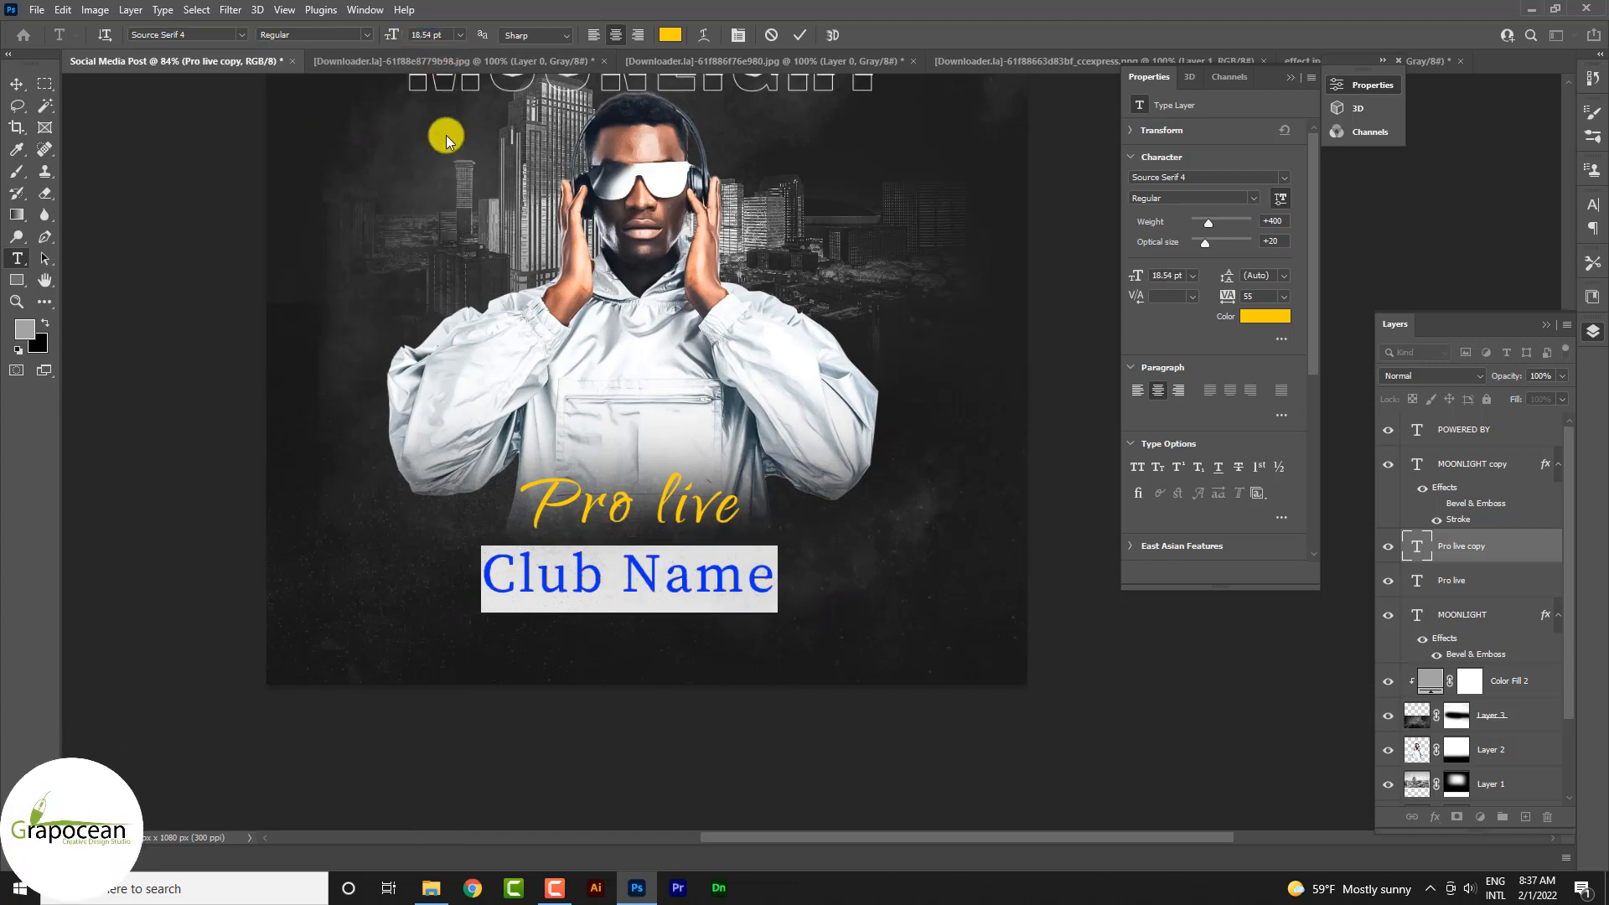
Tighten the Club Name text's tracking to -45 and reduce its size to 11.46 pt
key("alt+Left")
key("alt+Left")
key("alt+Left")
key("alt+Left")
key("alt+Left")
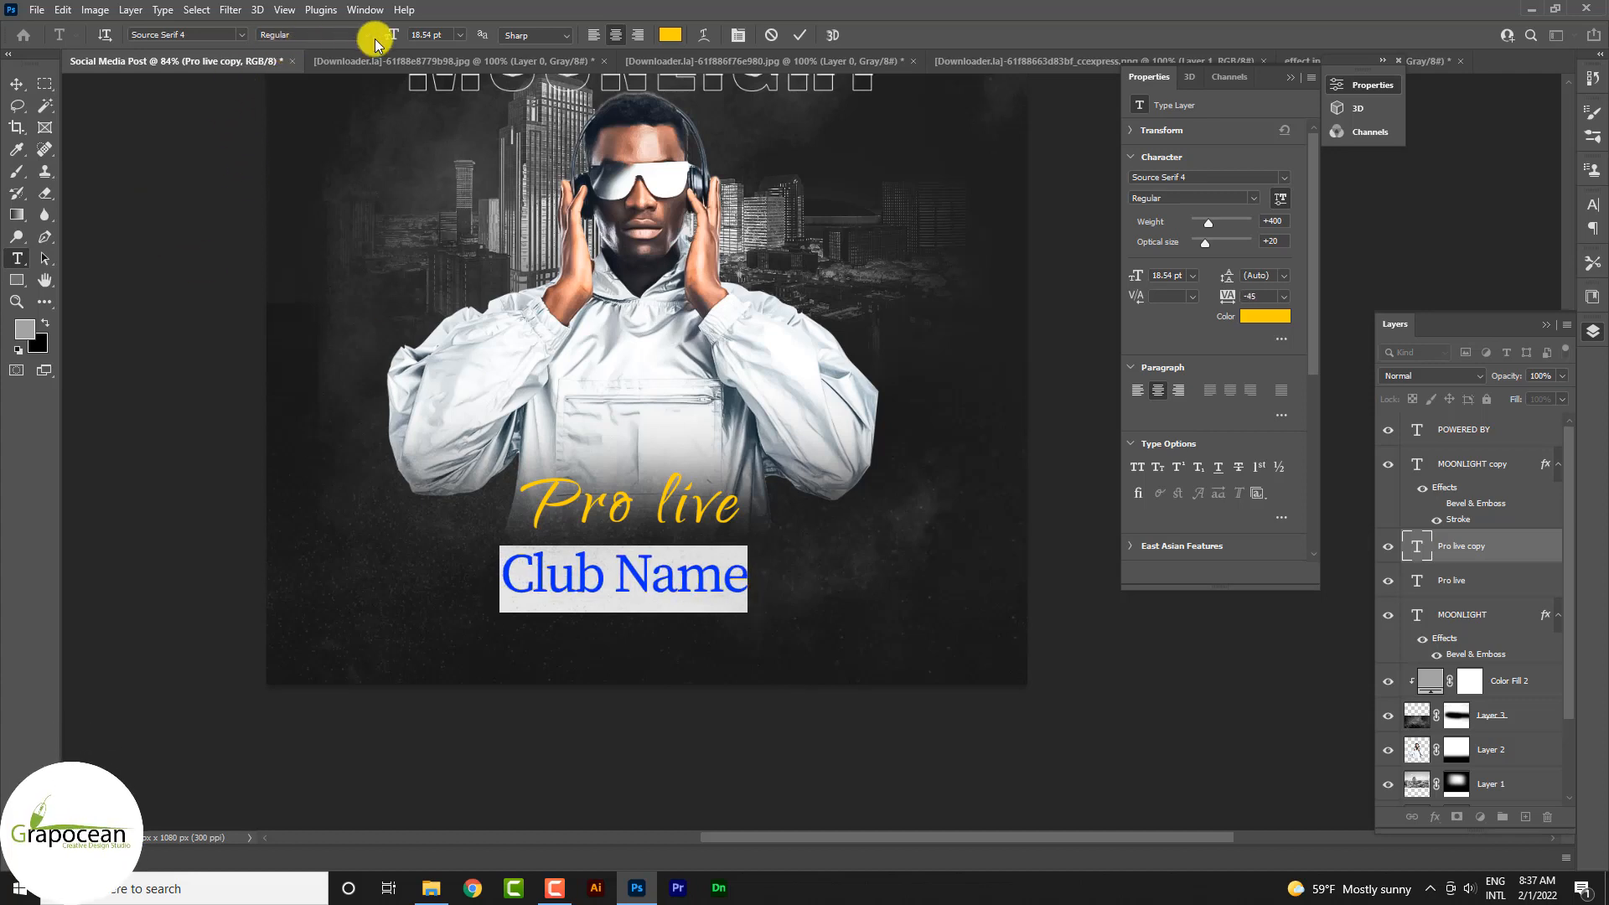
left_click(427, 33)
type("/1.6")
key("Return")
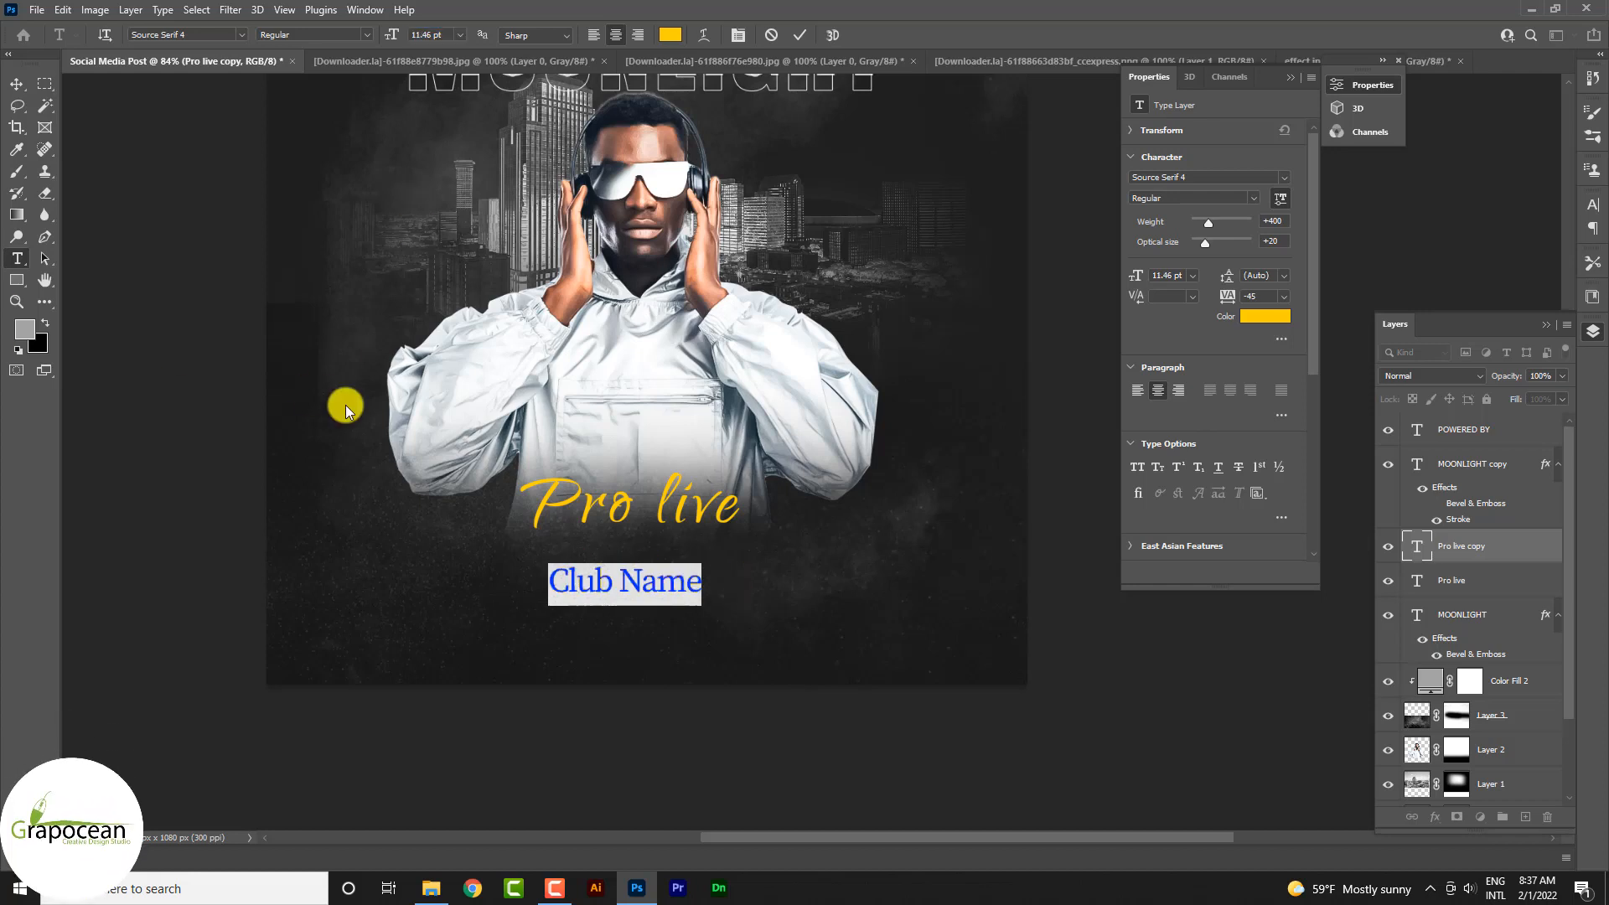
Centre the Club Name line horizontally on the canvas and move it up directly beneath Pro live
left_click(13, 85)
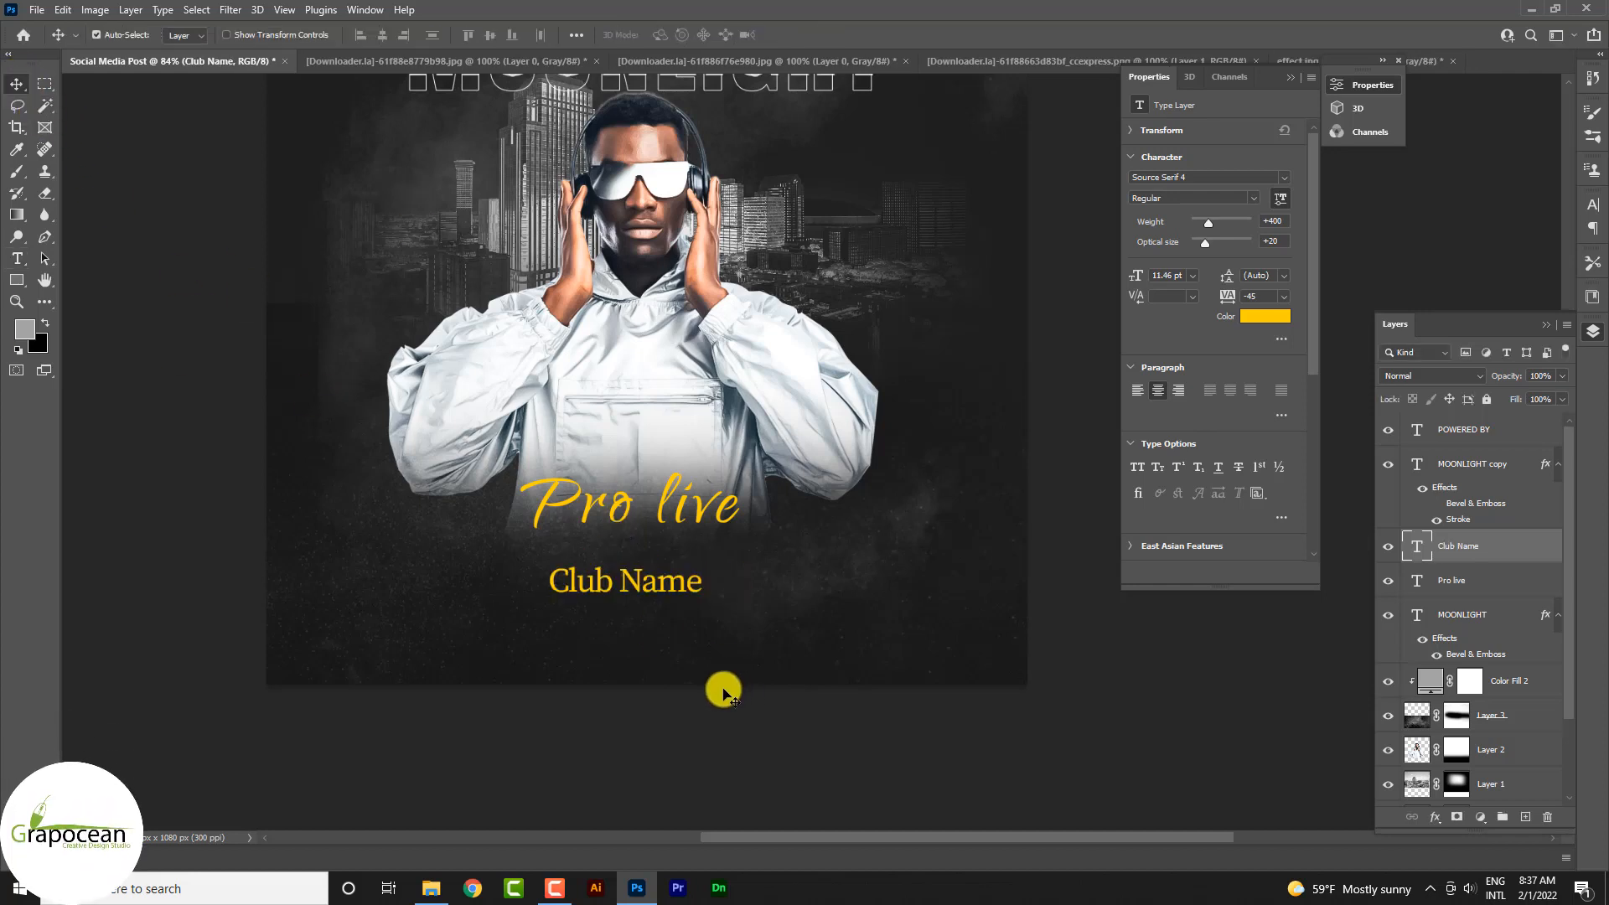
key("ctrl+a")
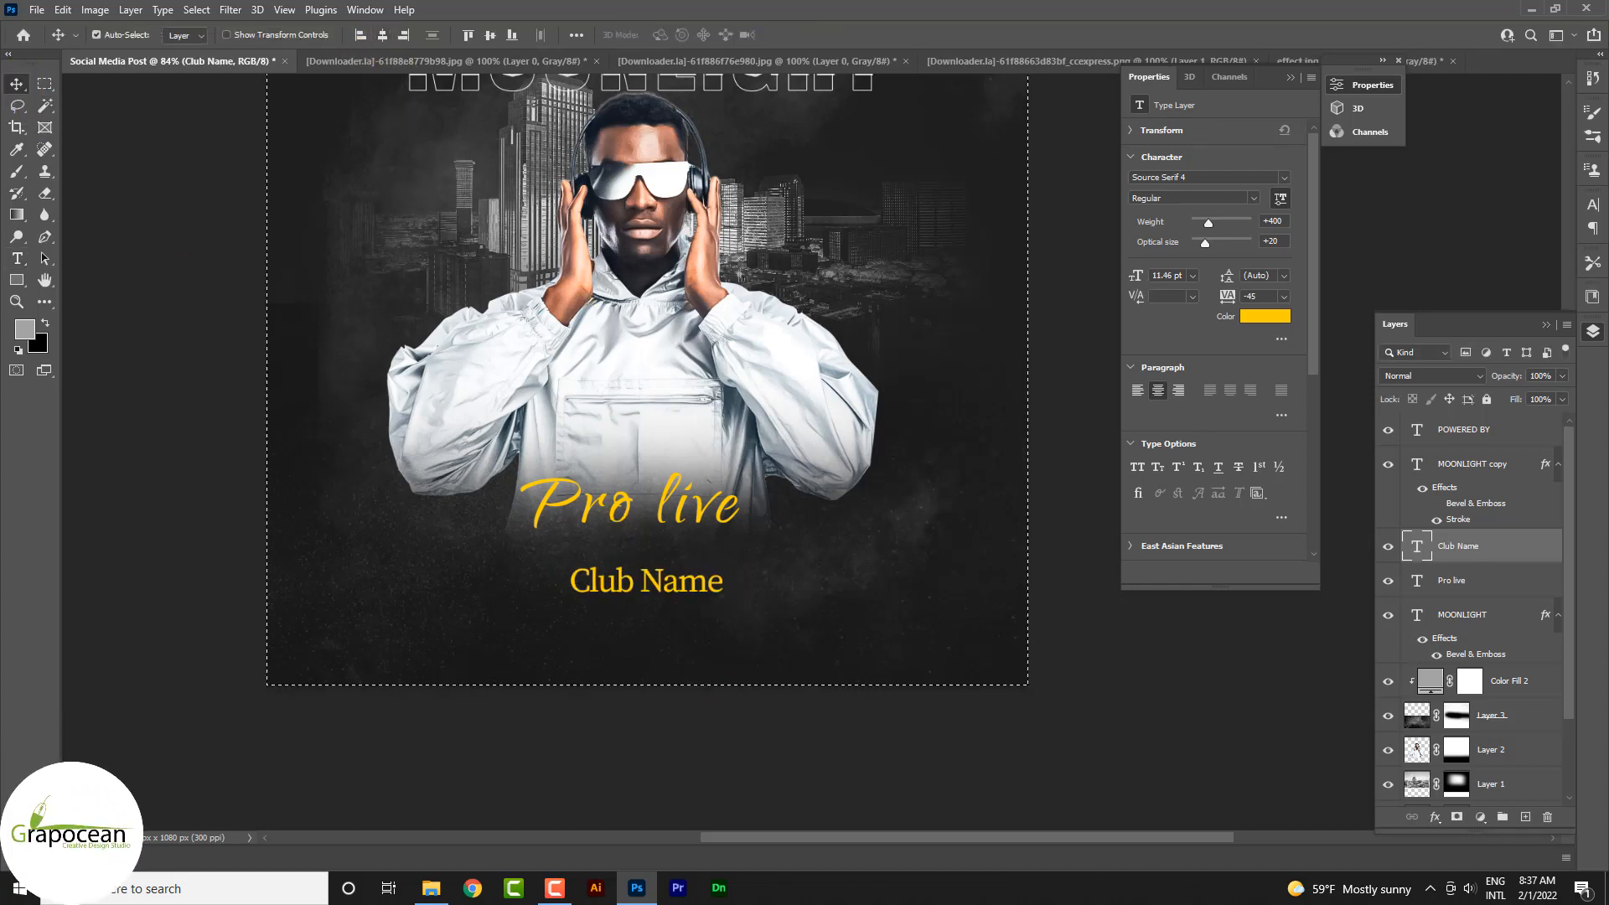
left_click(44, 83)
key("ctrl+d")
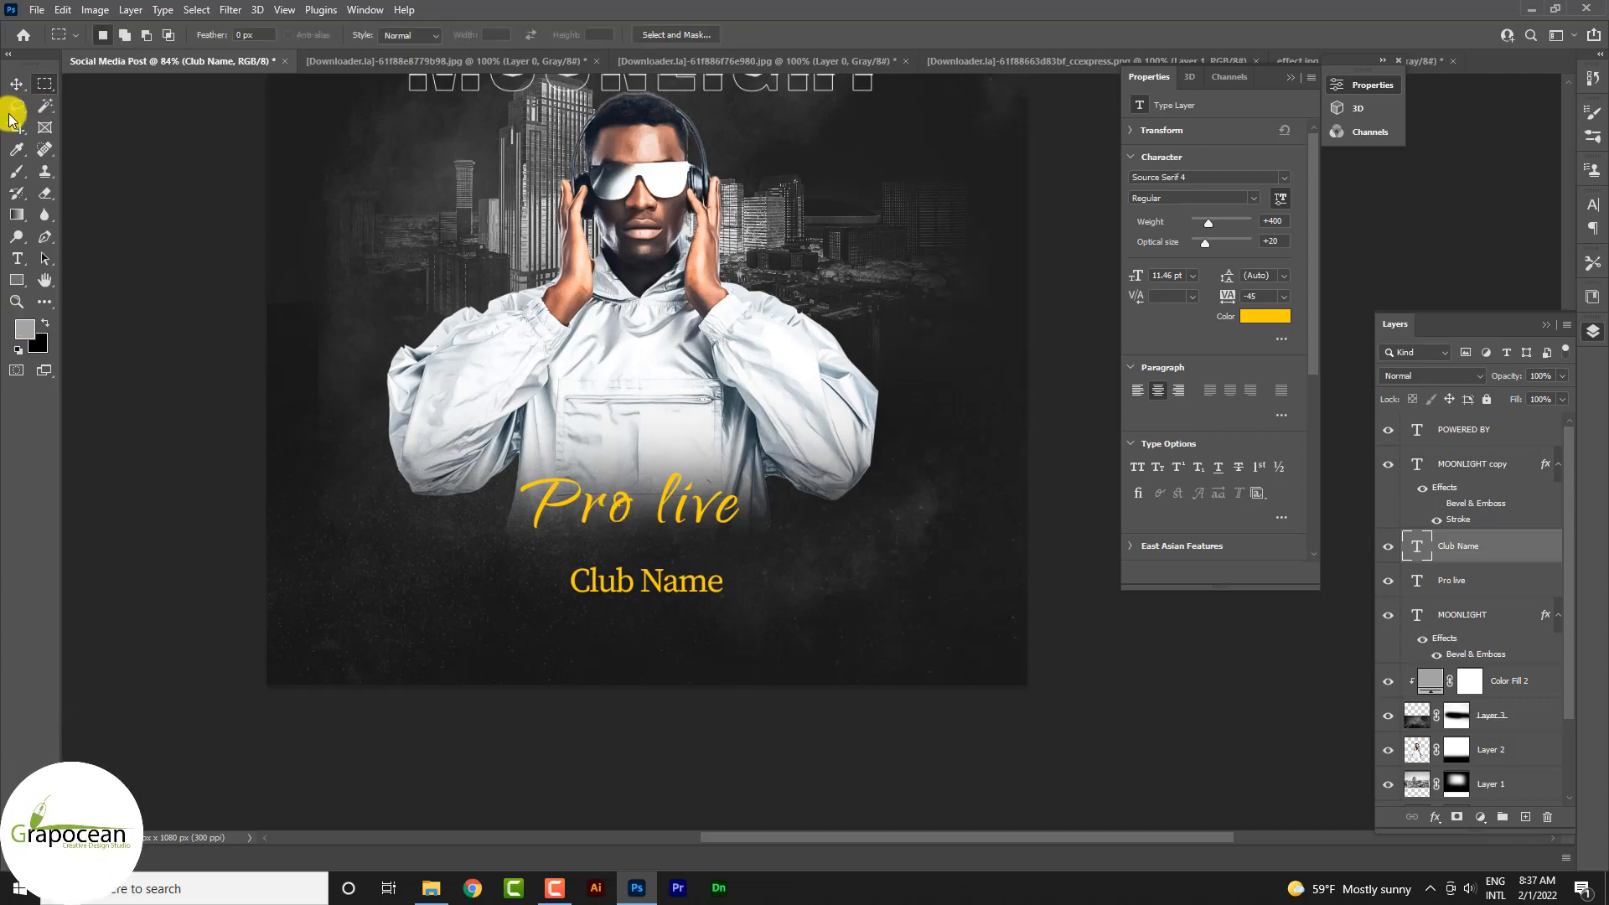
left_click(16, 83)
scroll(651, 635, "up", 5)
left_click_drag(669, 563, 668, 510)
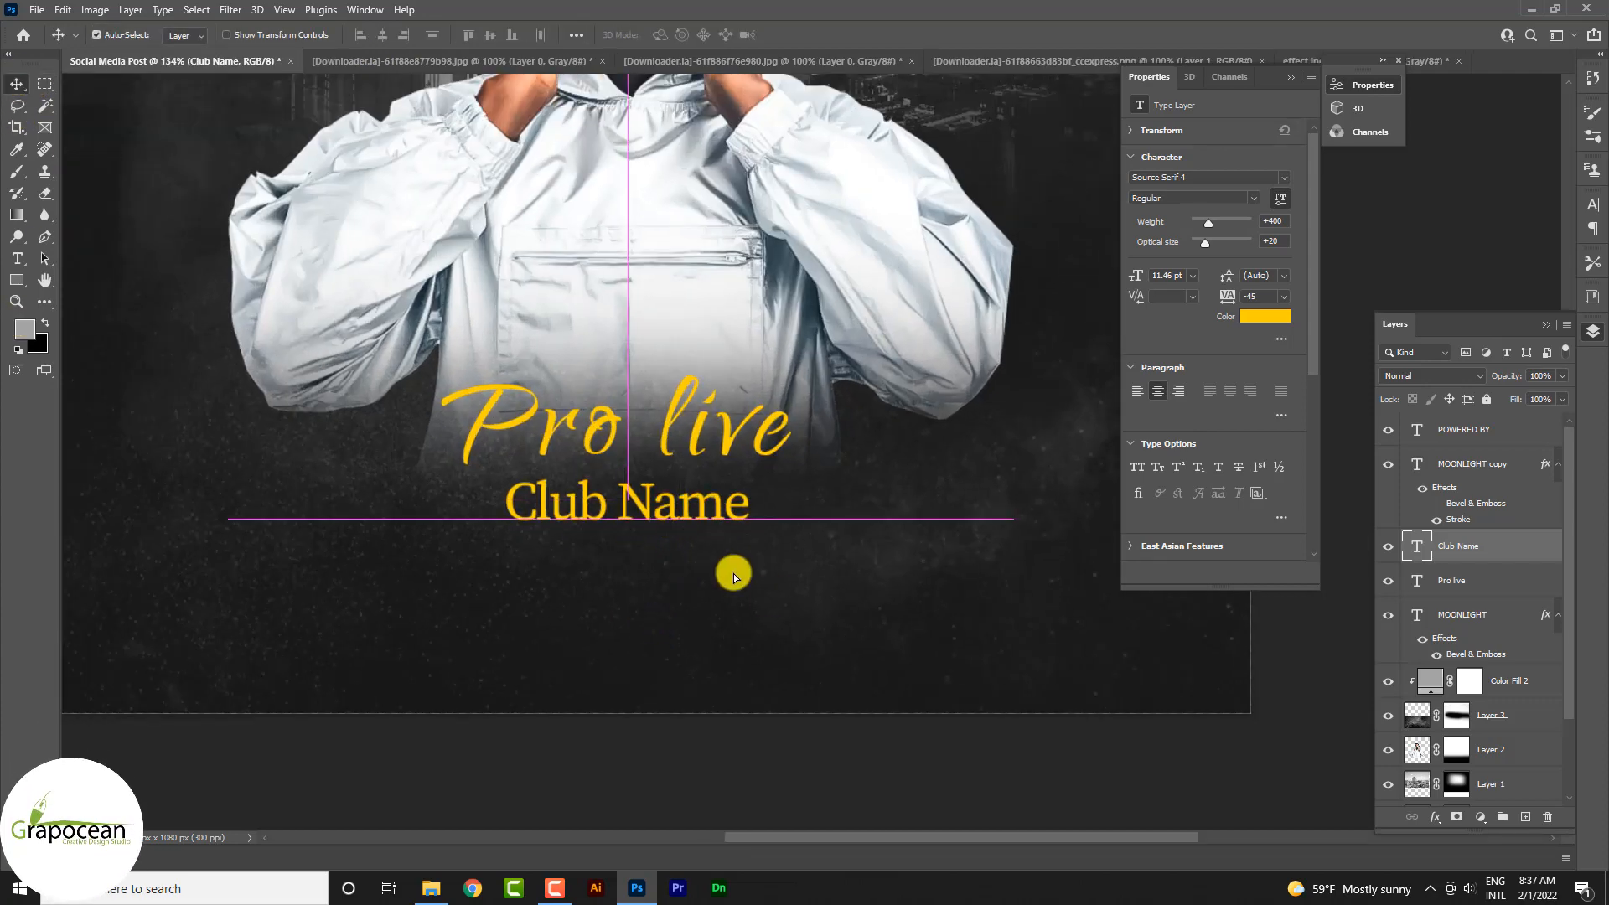
Recolour the Club Name line white and nudge it slightly closer to Pro live
scroll(773, 591, "down", 7)
scroll(967, 605, "up", 3)
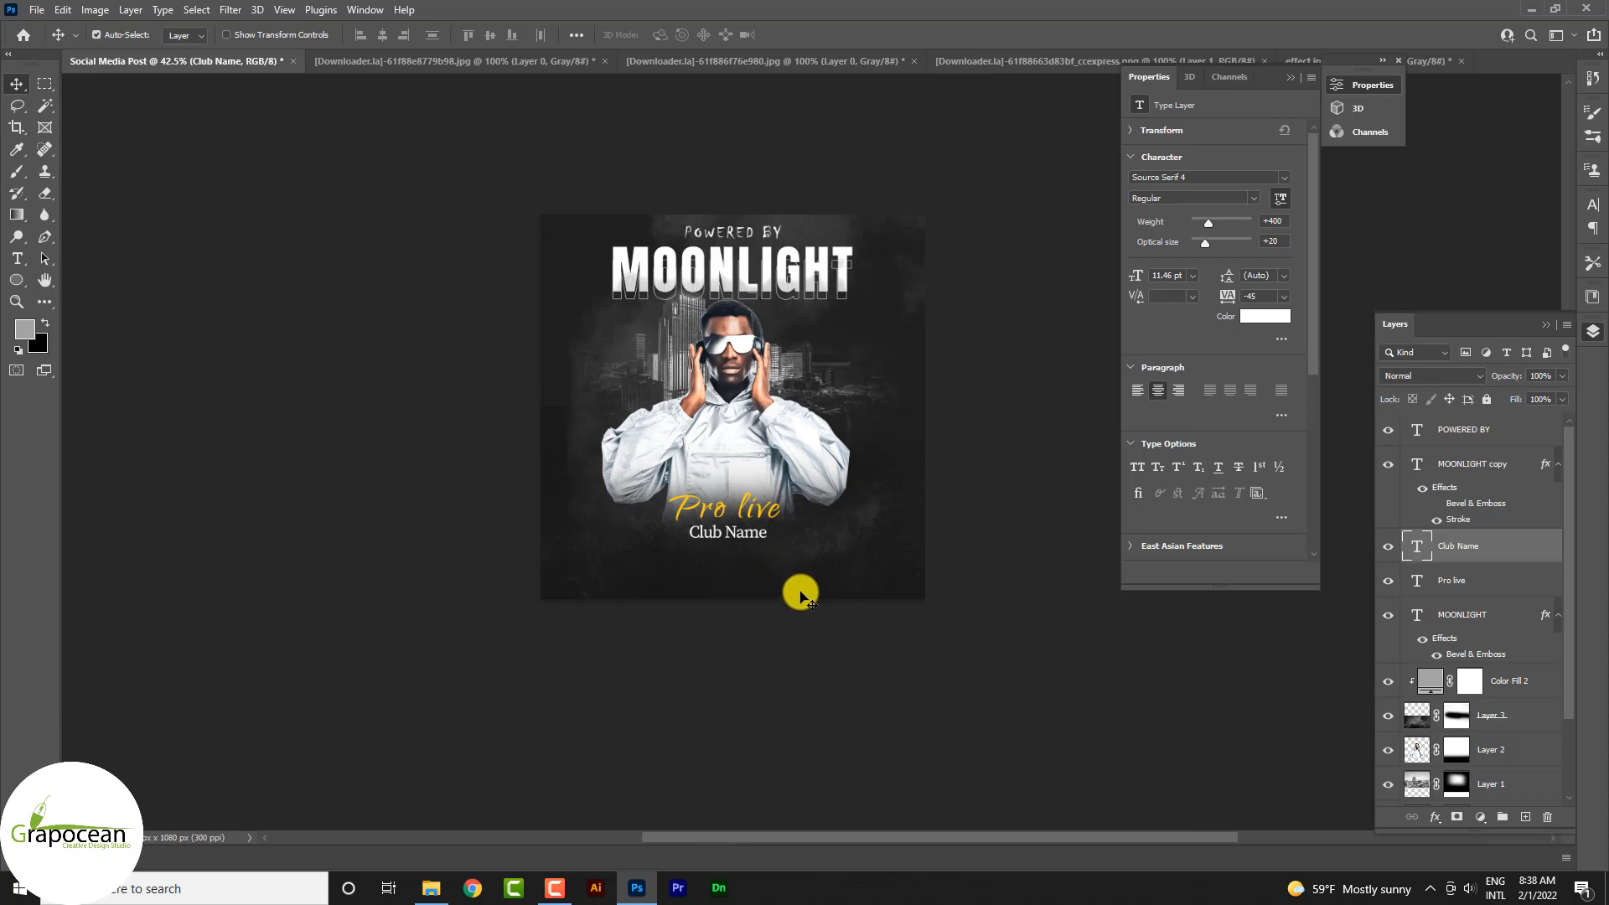
scroll(751, 539, "up", 4)
left_click_drag(751, 439, 752, 428)
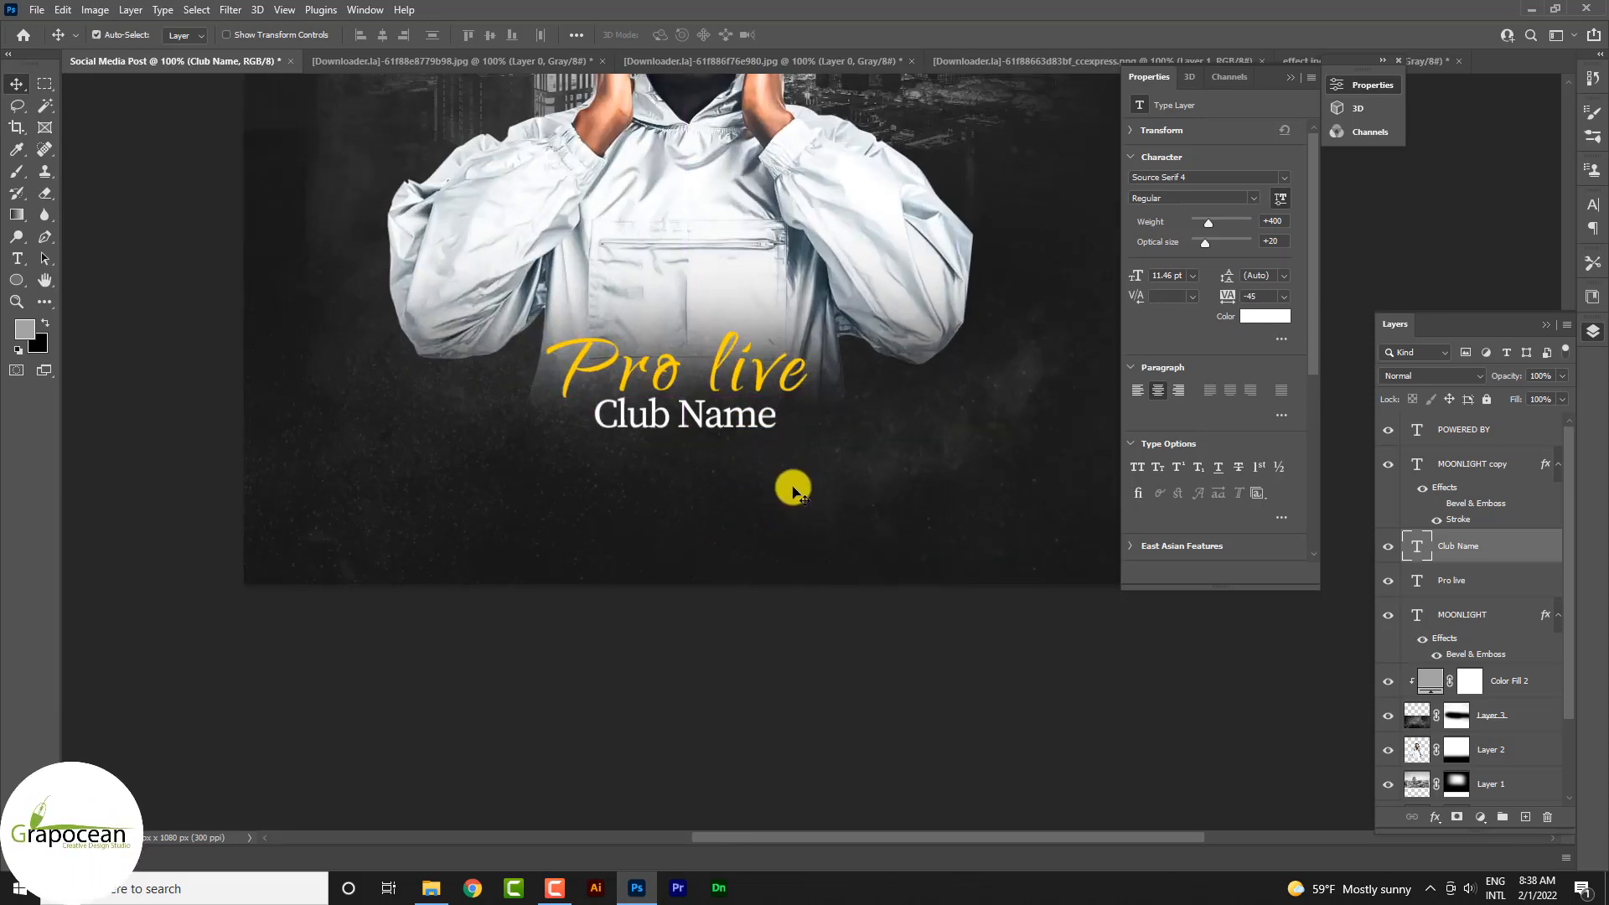
Centre both the Pro live and Club Name lines horizontally on the canvas and clear the selection
left_click(764, 384)
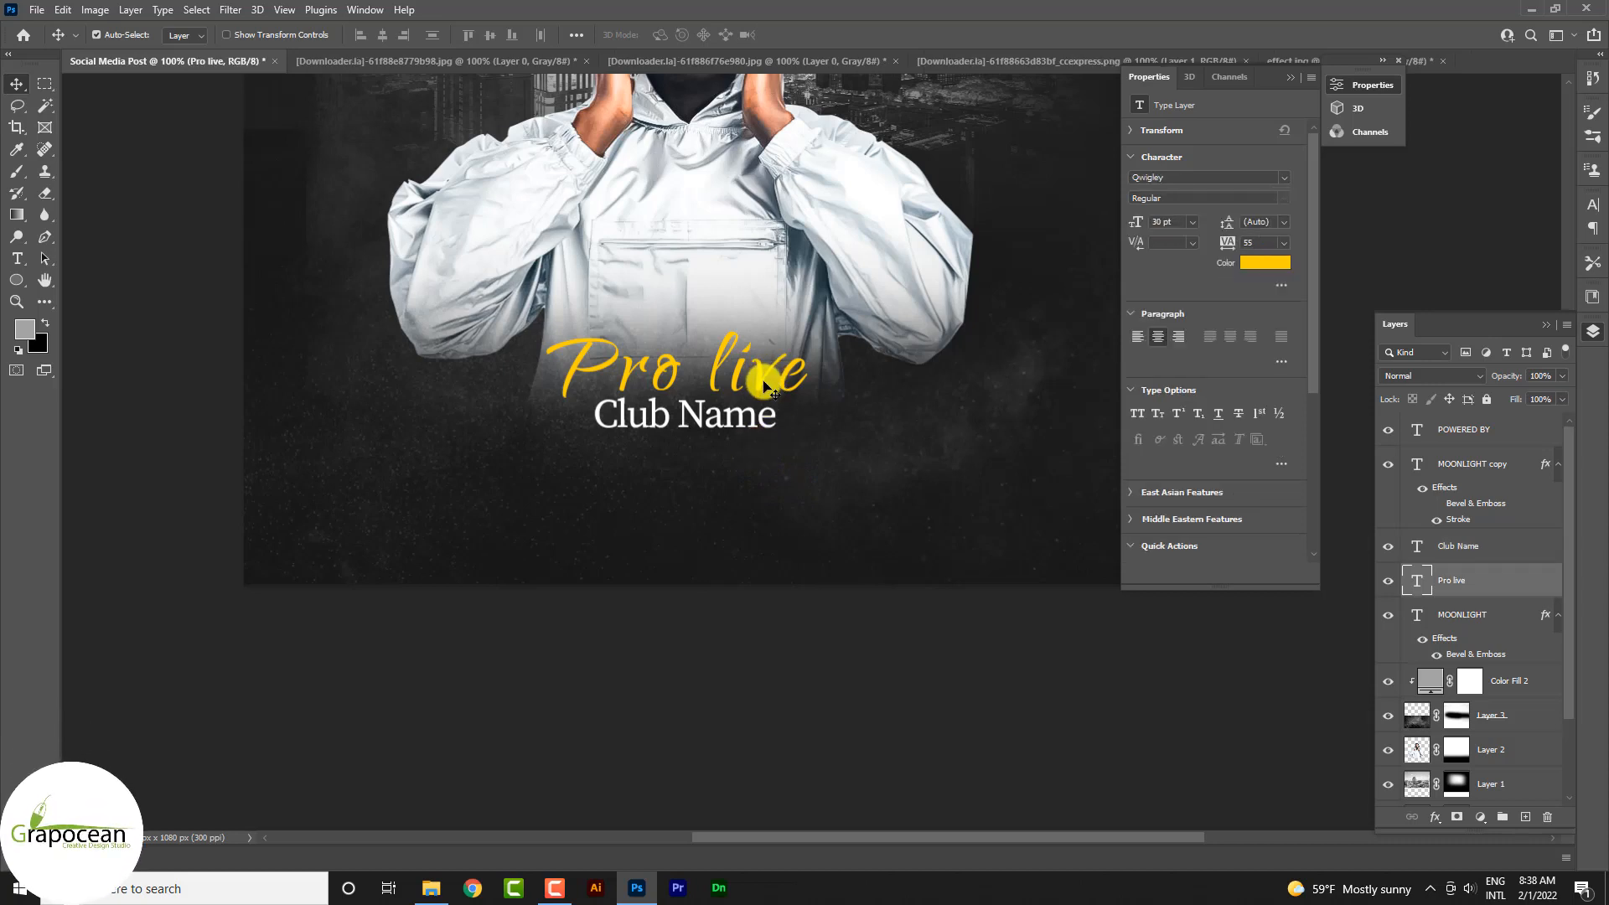
left_click(384, 35)
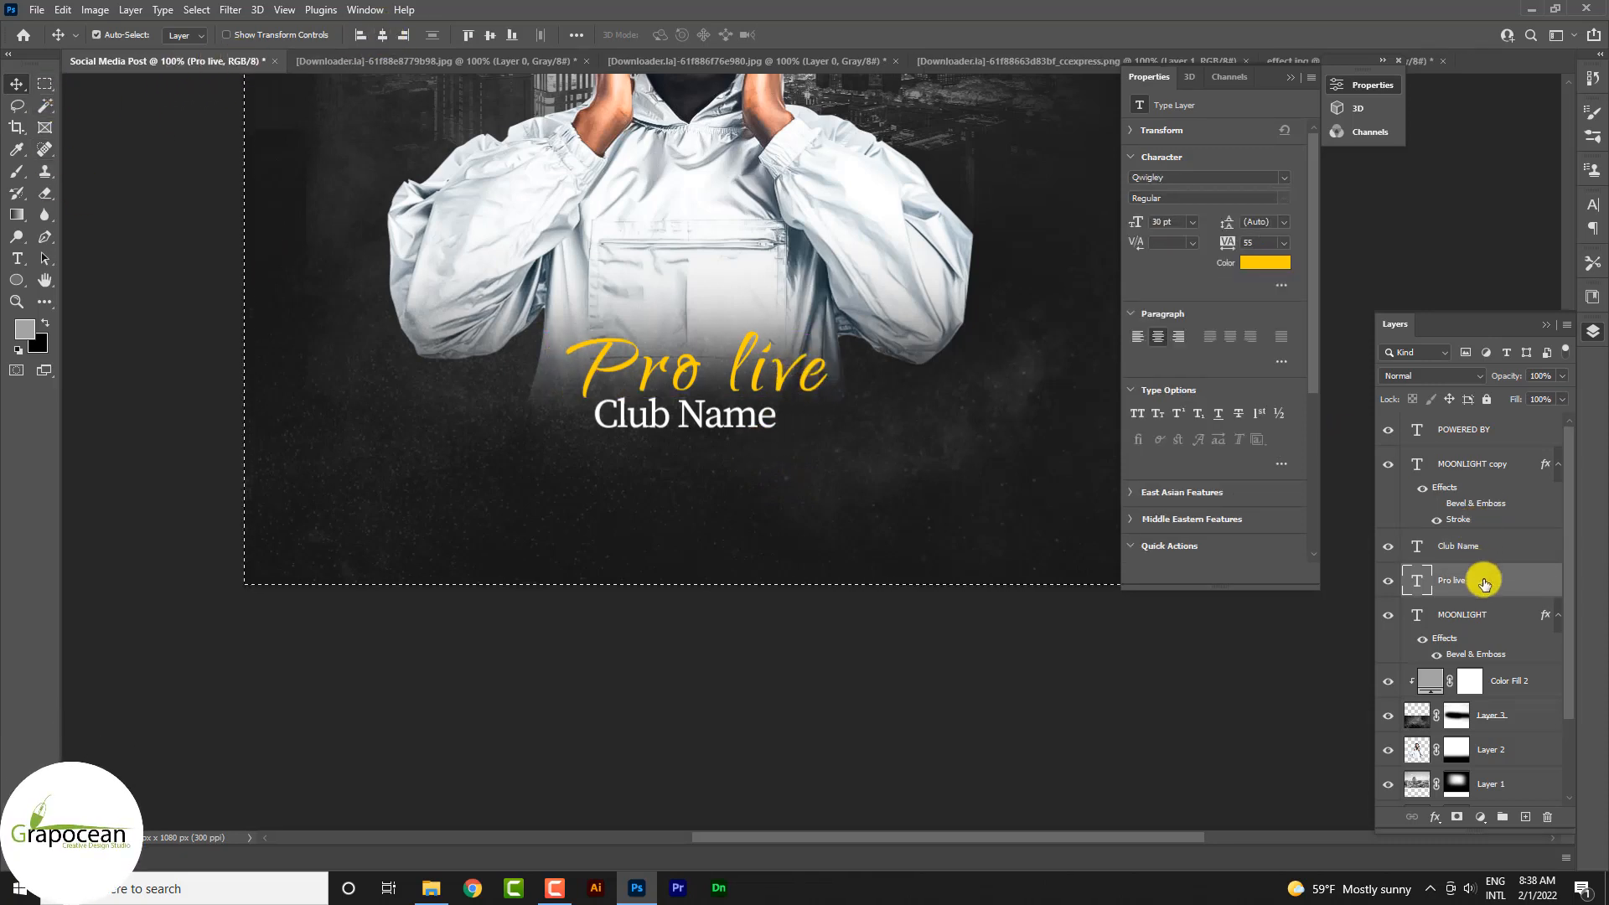
left_click(1475, 546)
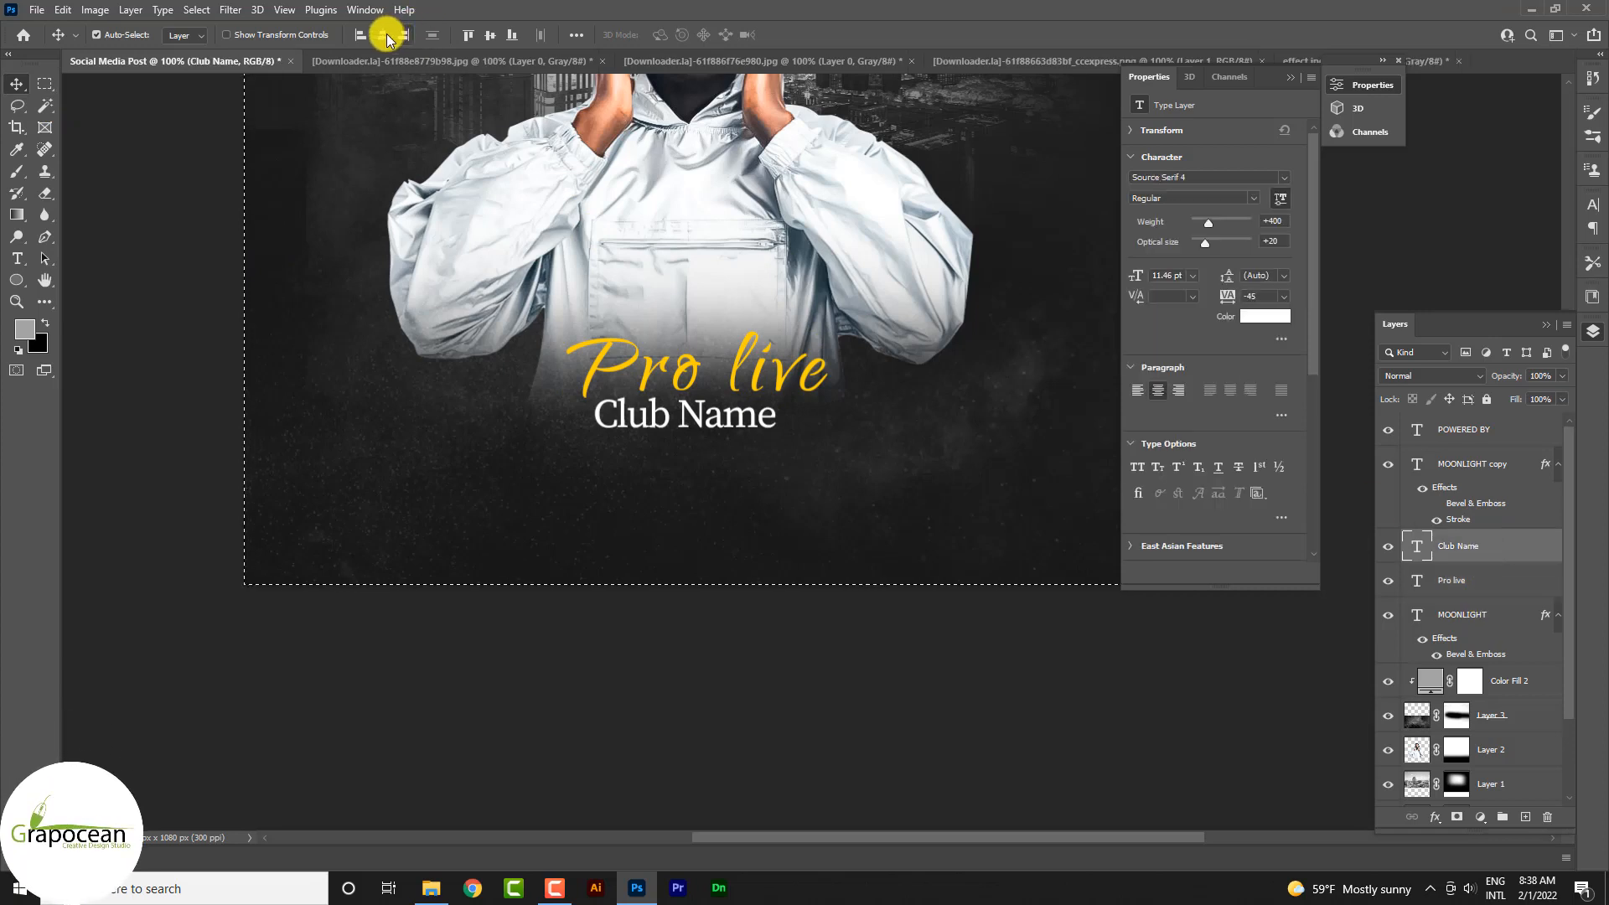
left_click(44, 83)
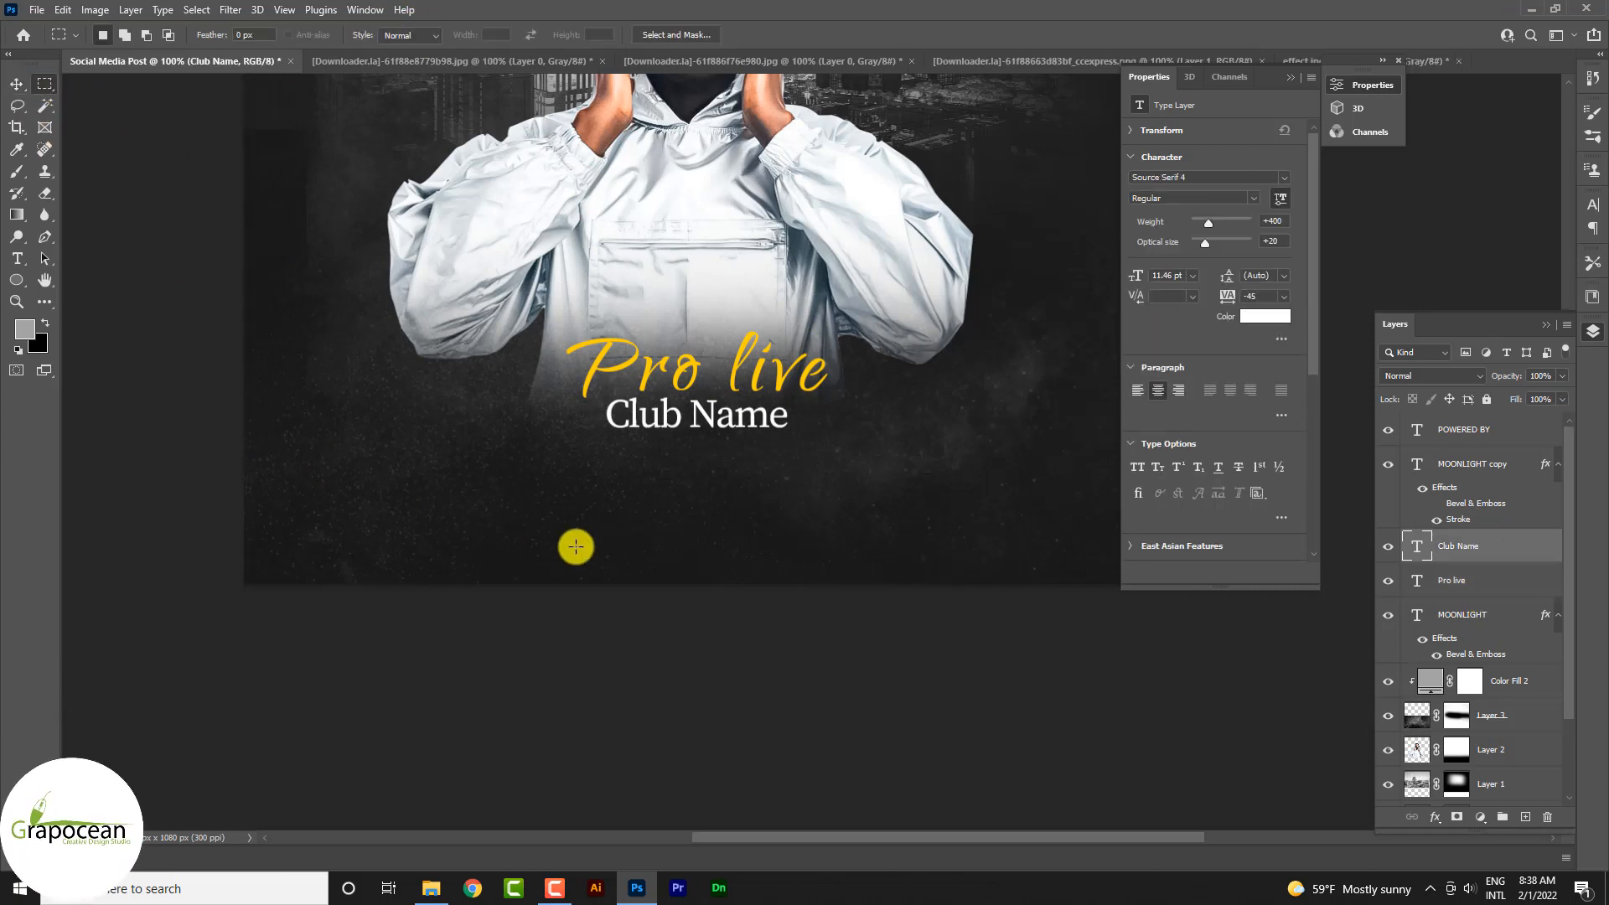
Duplicate the Club Name line and place the copy below it in the empty area of the poster
key("ctrl+0")
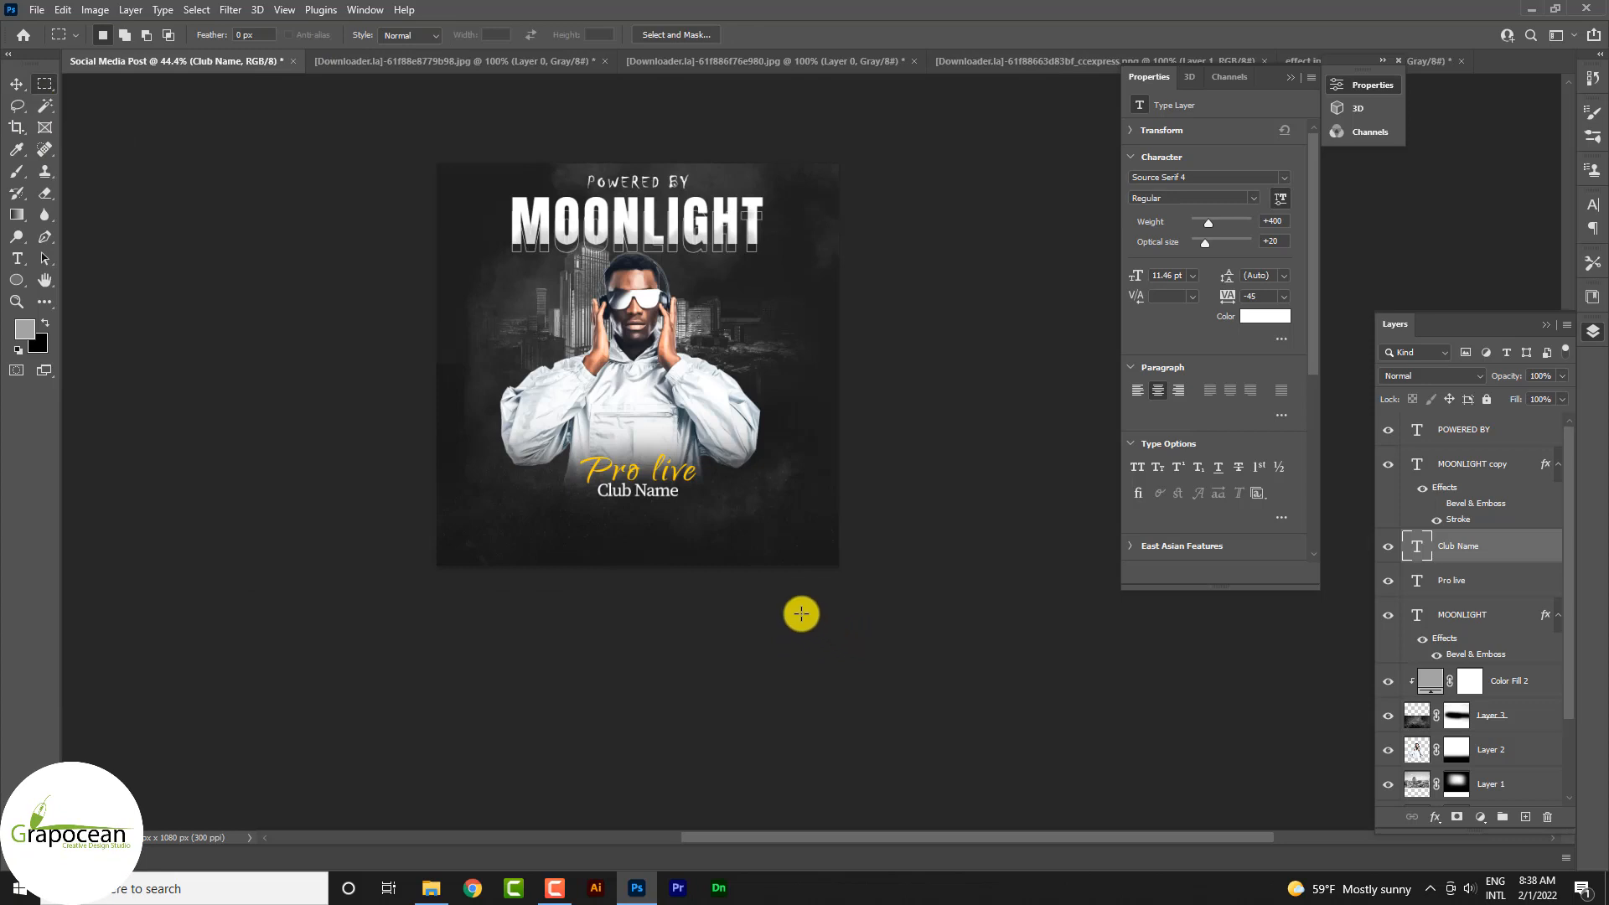
scroll(696, 586, "up", 10)
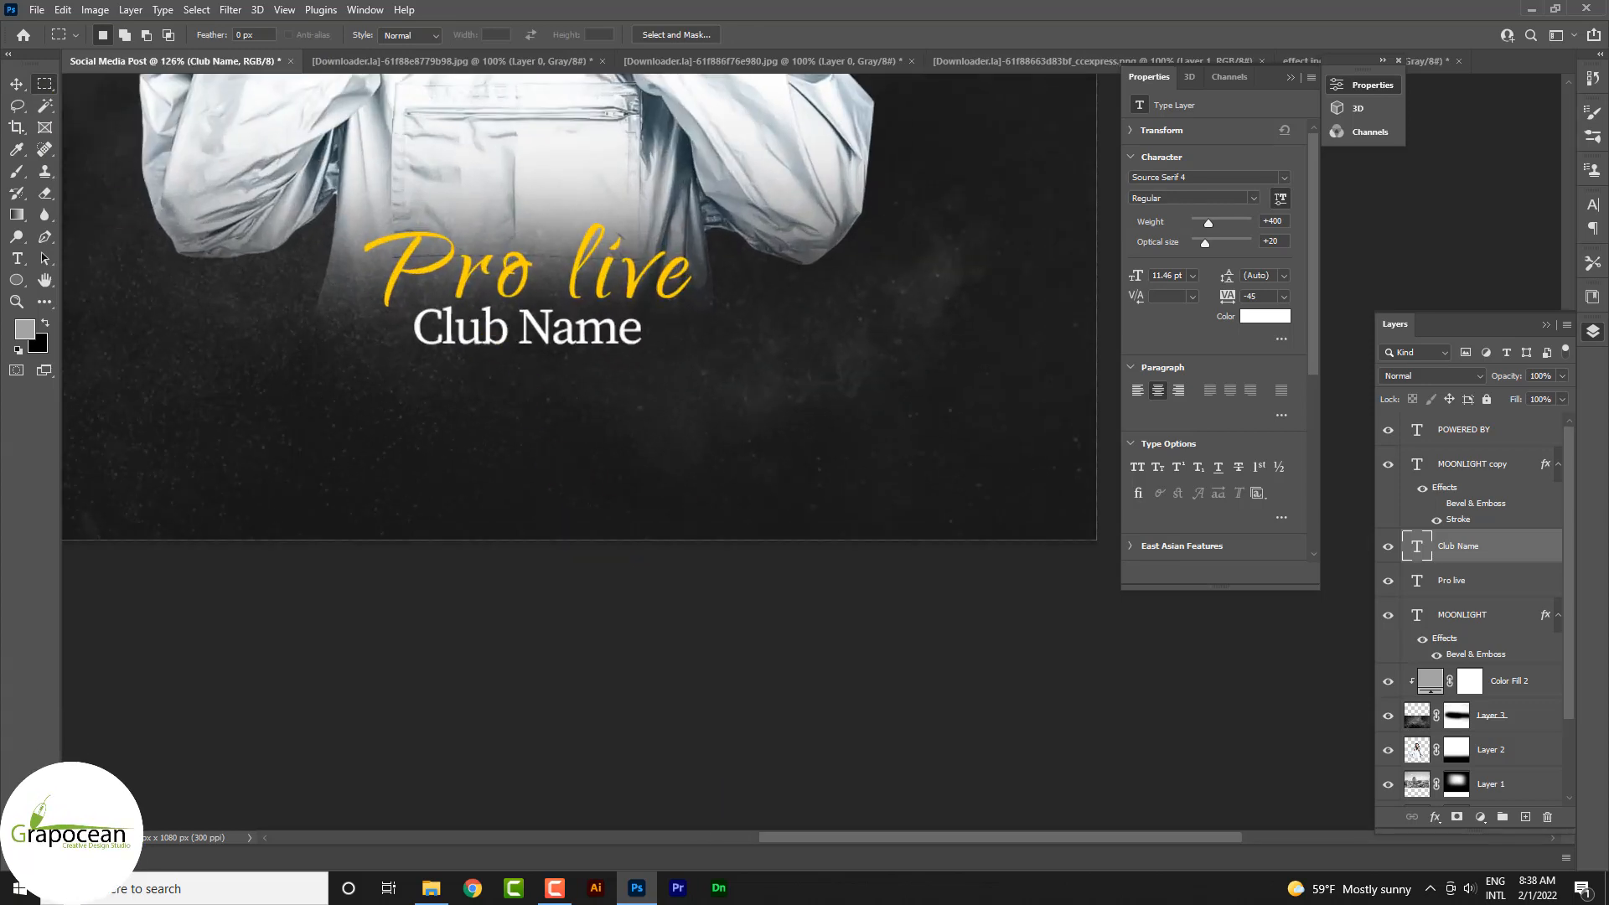
left_click(16, 84)
left_click_drag(546, 330, 498, 414)
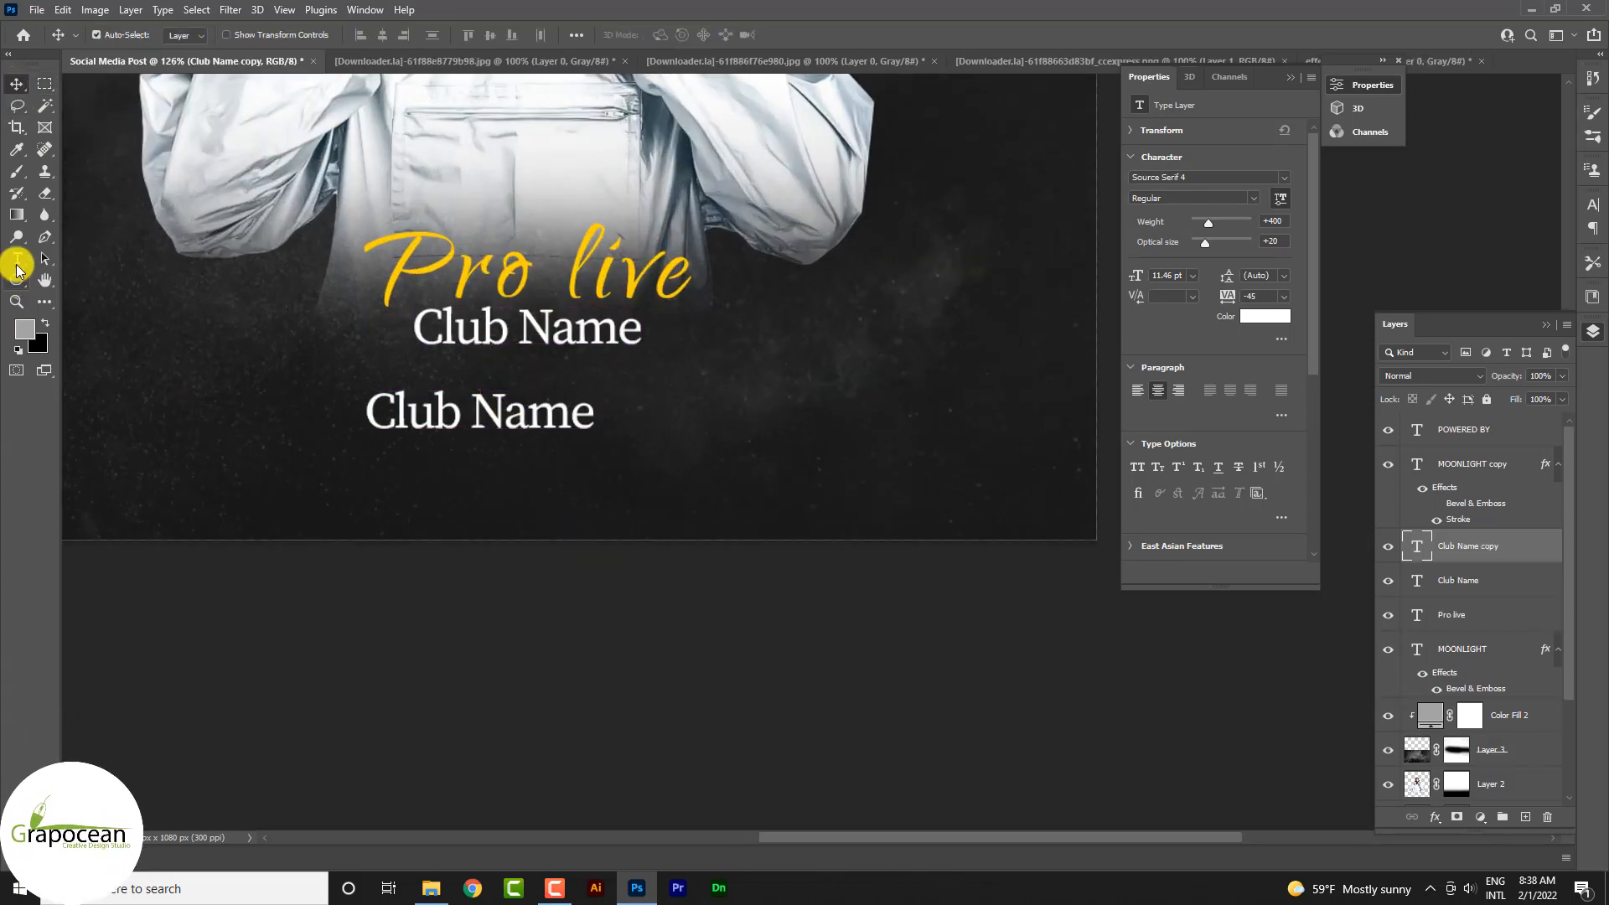
Change the duplicated Club Name line's font to Roboto and divide its size by 1.618 to 7.08 pt
left_click(16, 258)
triple_click(375, 411)
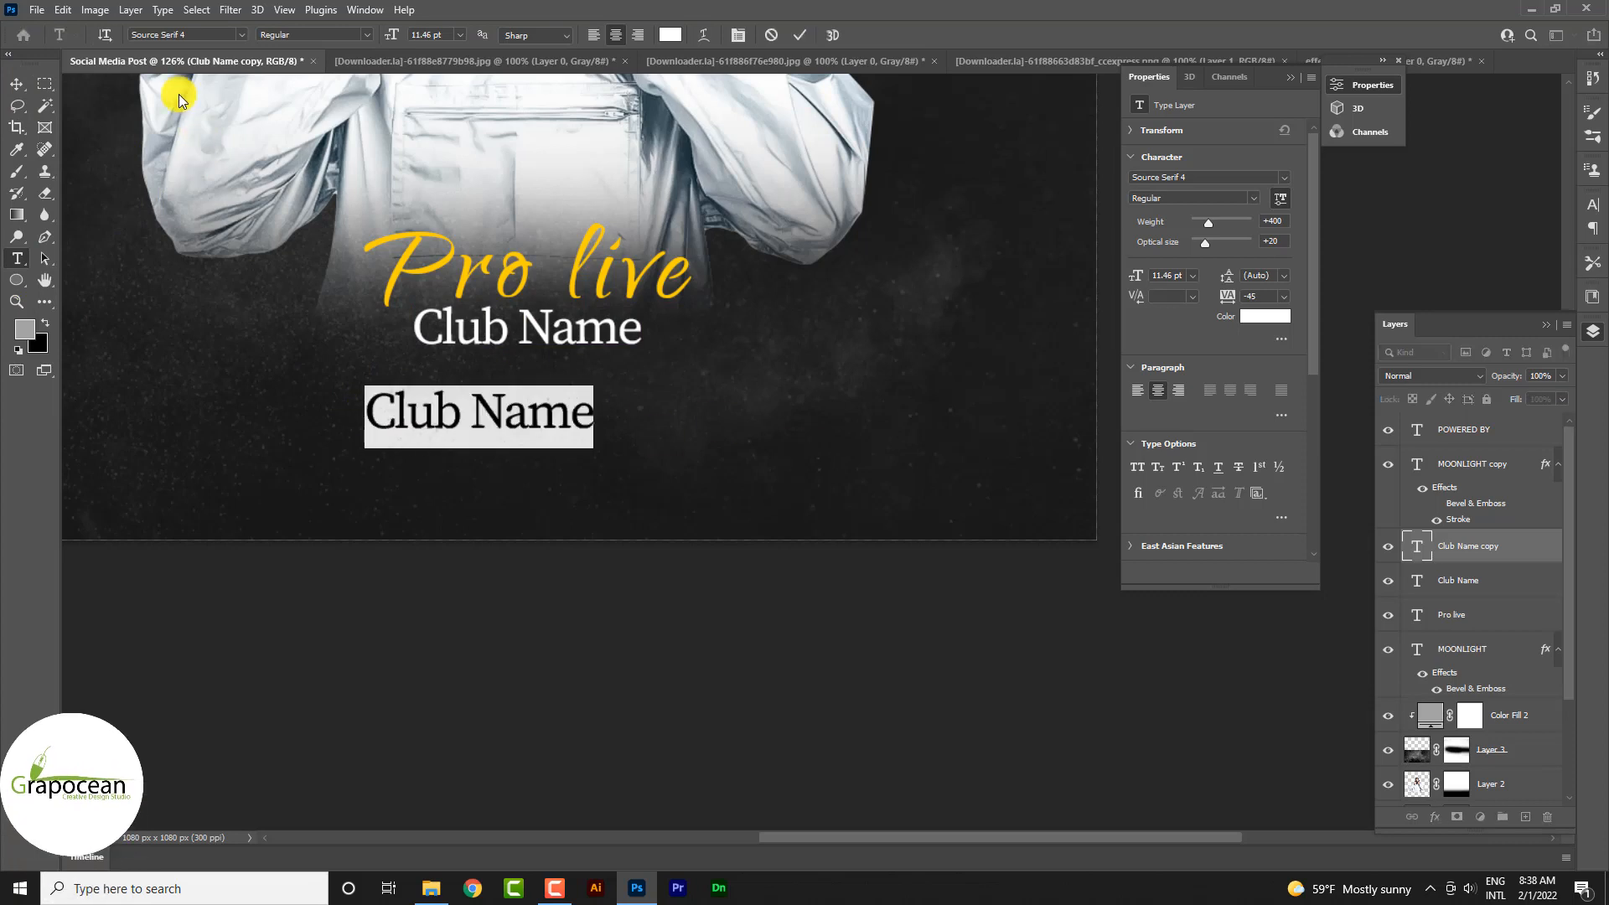
left_click(240, 33)
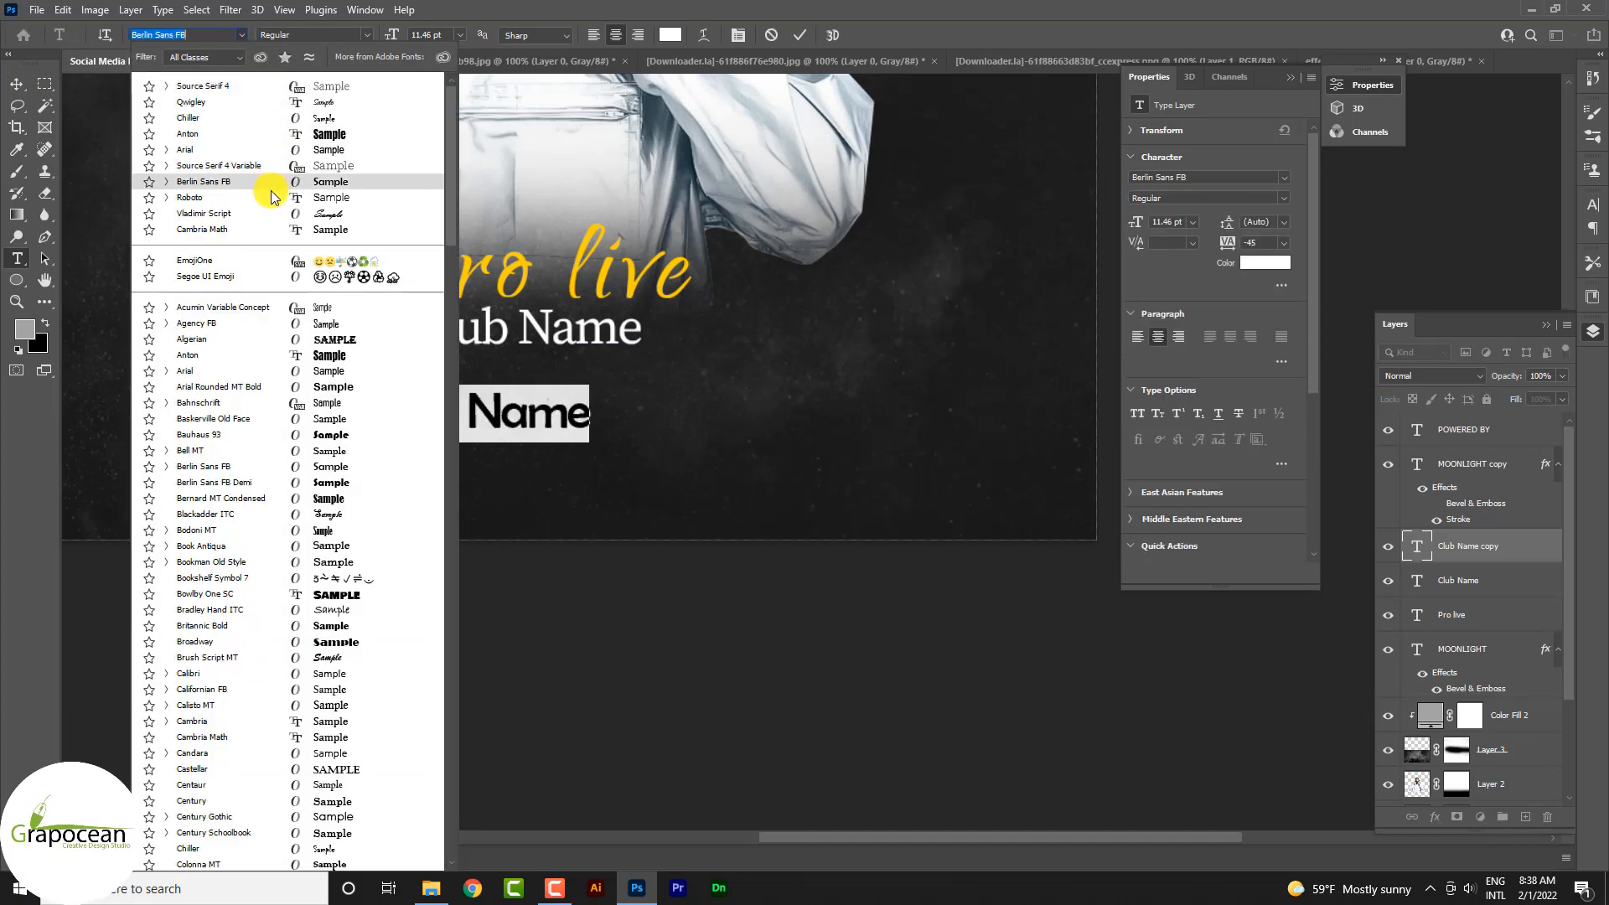
left_click(273, 196)
left_click(429, 33)
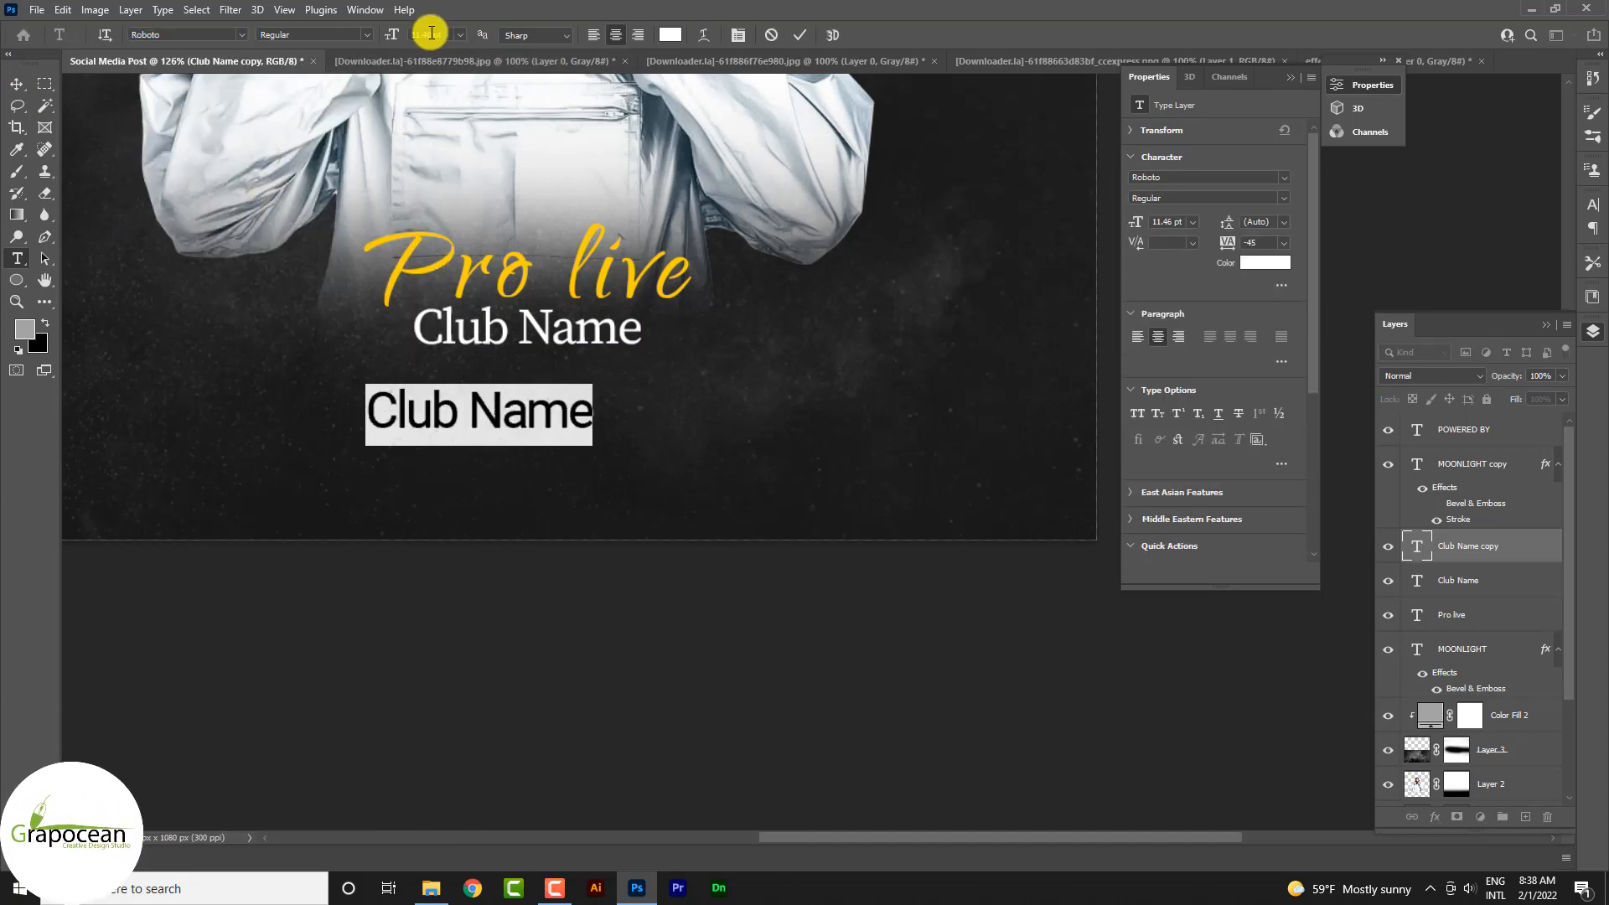
type("/1.618")
key("Return")
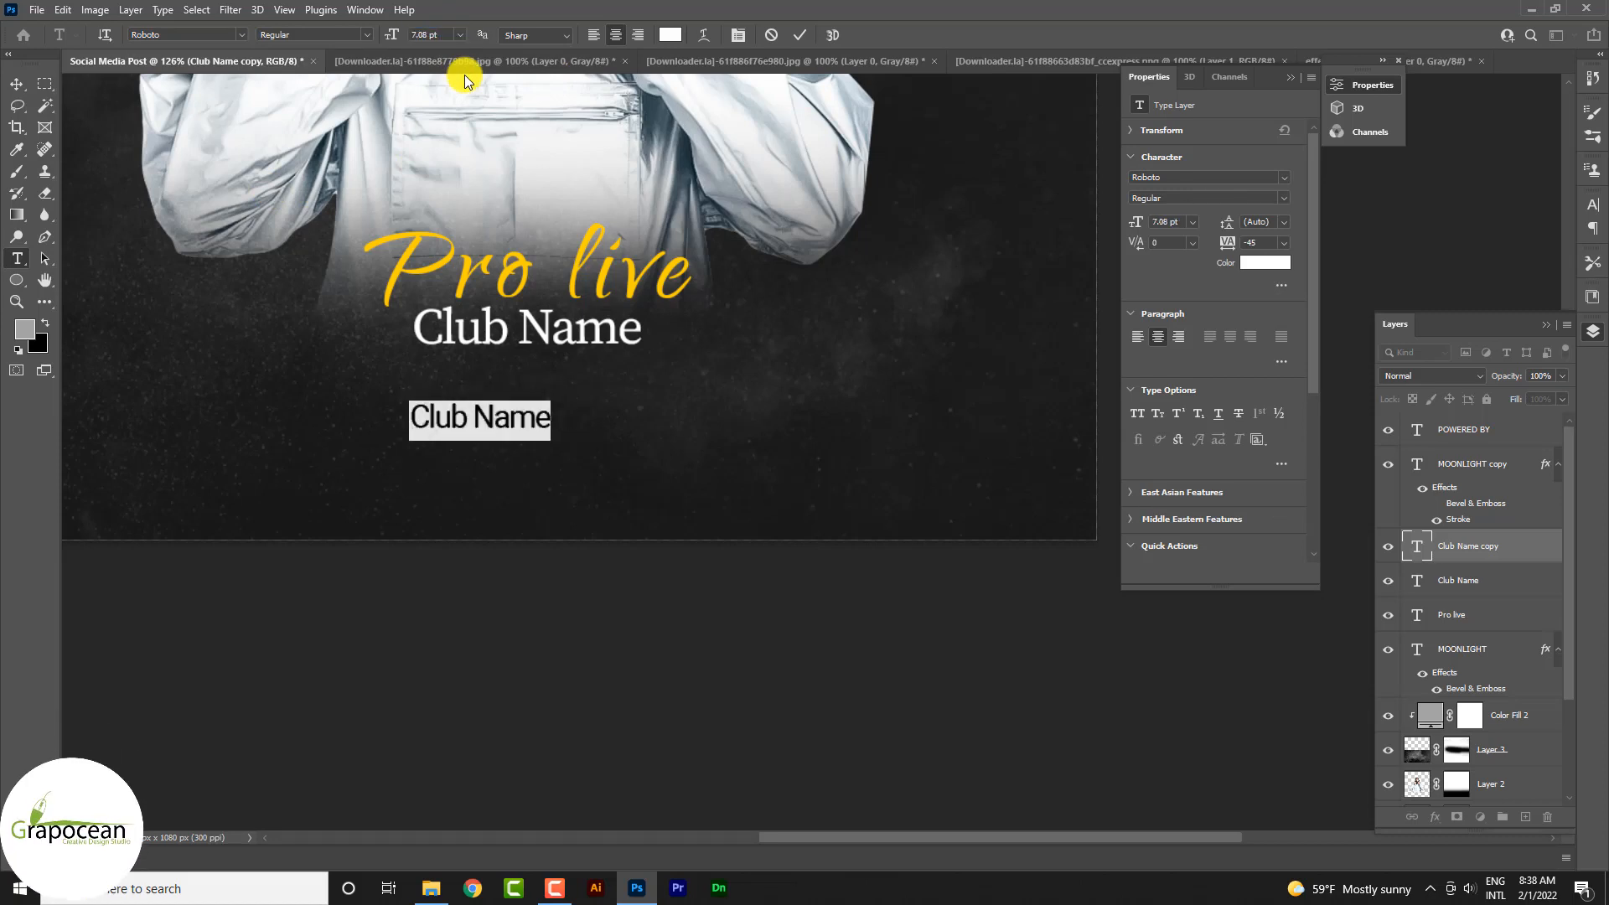
Replace the duplicated line's text with "Free Drinks /Free Parking"
key("BackSpace")
type("fre")
key("BackSpace")
key("BackSpace")
key("BackSpace")
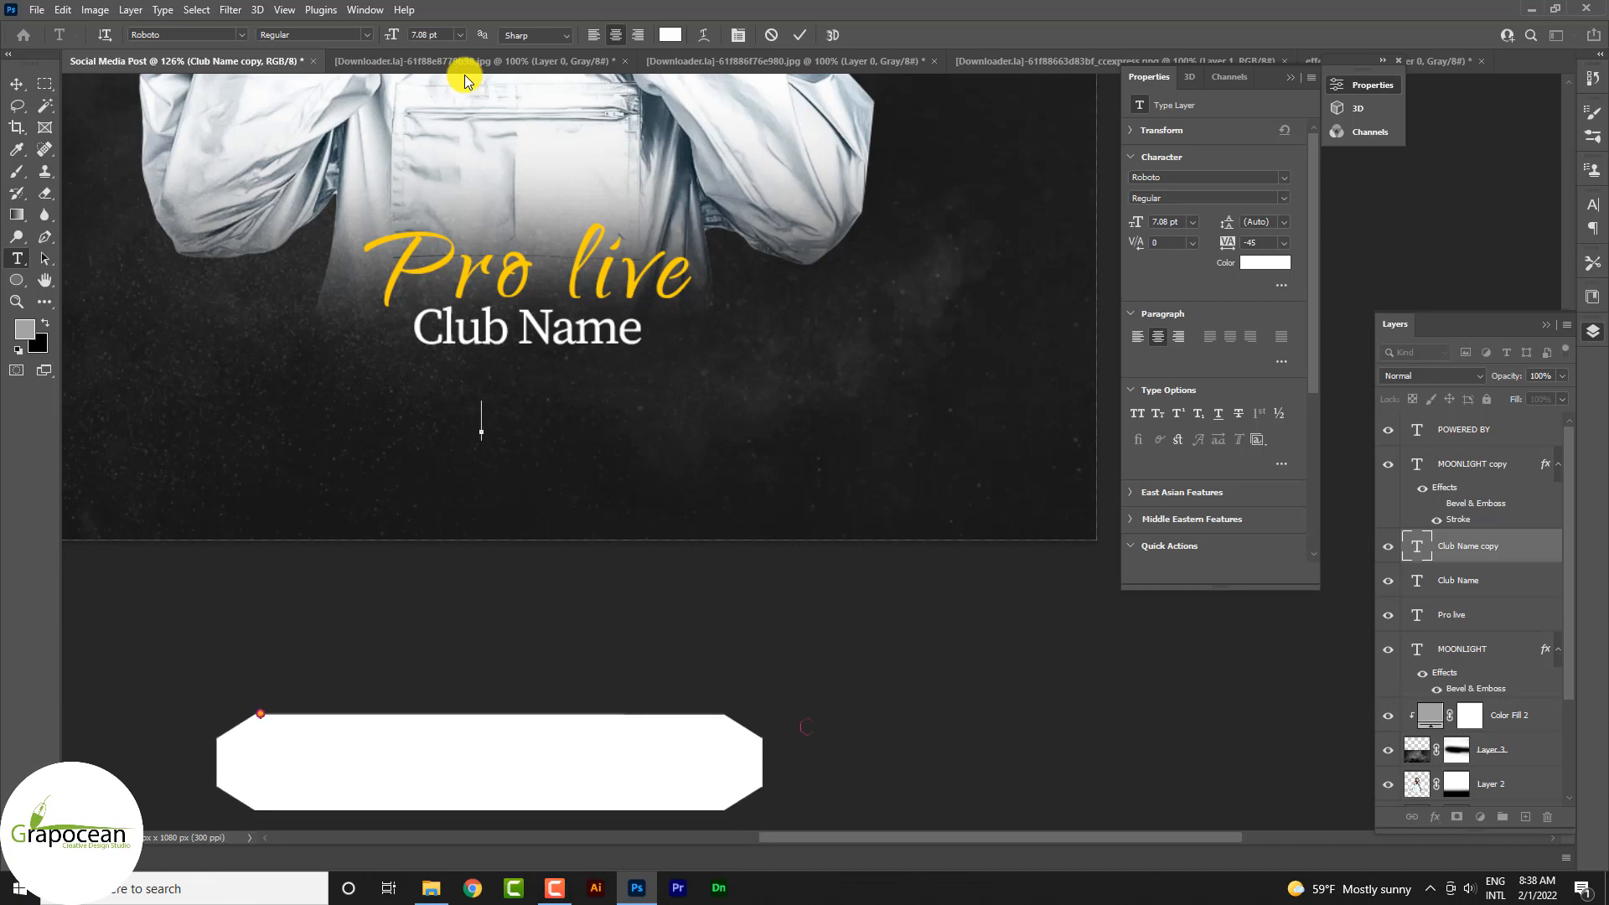
type("Free Drinks")
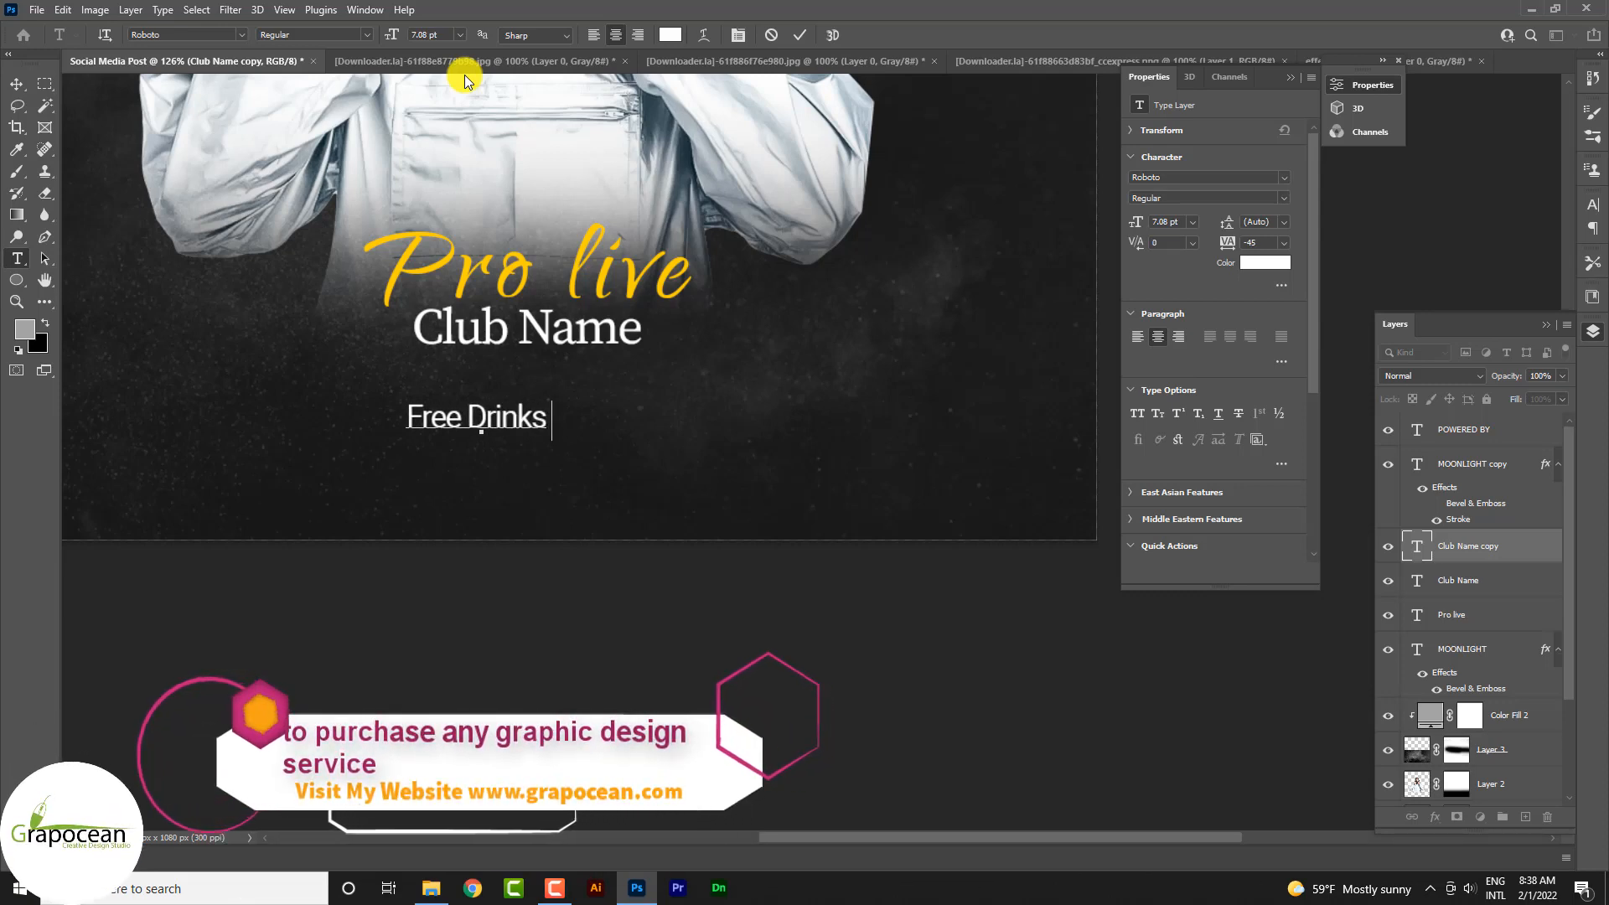
key("BackSpace")
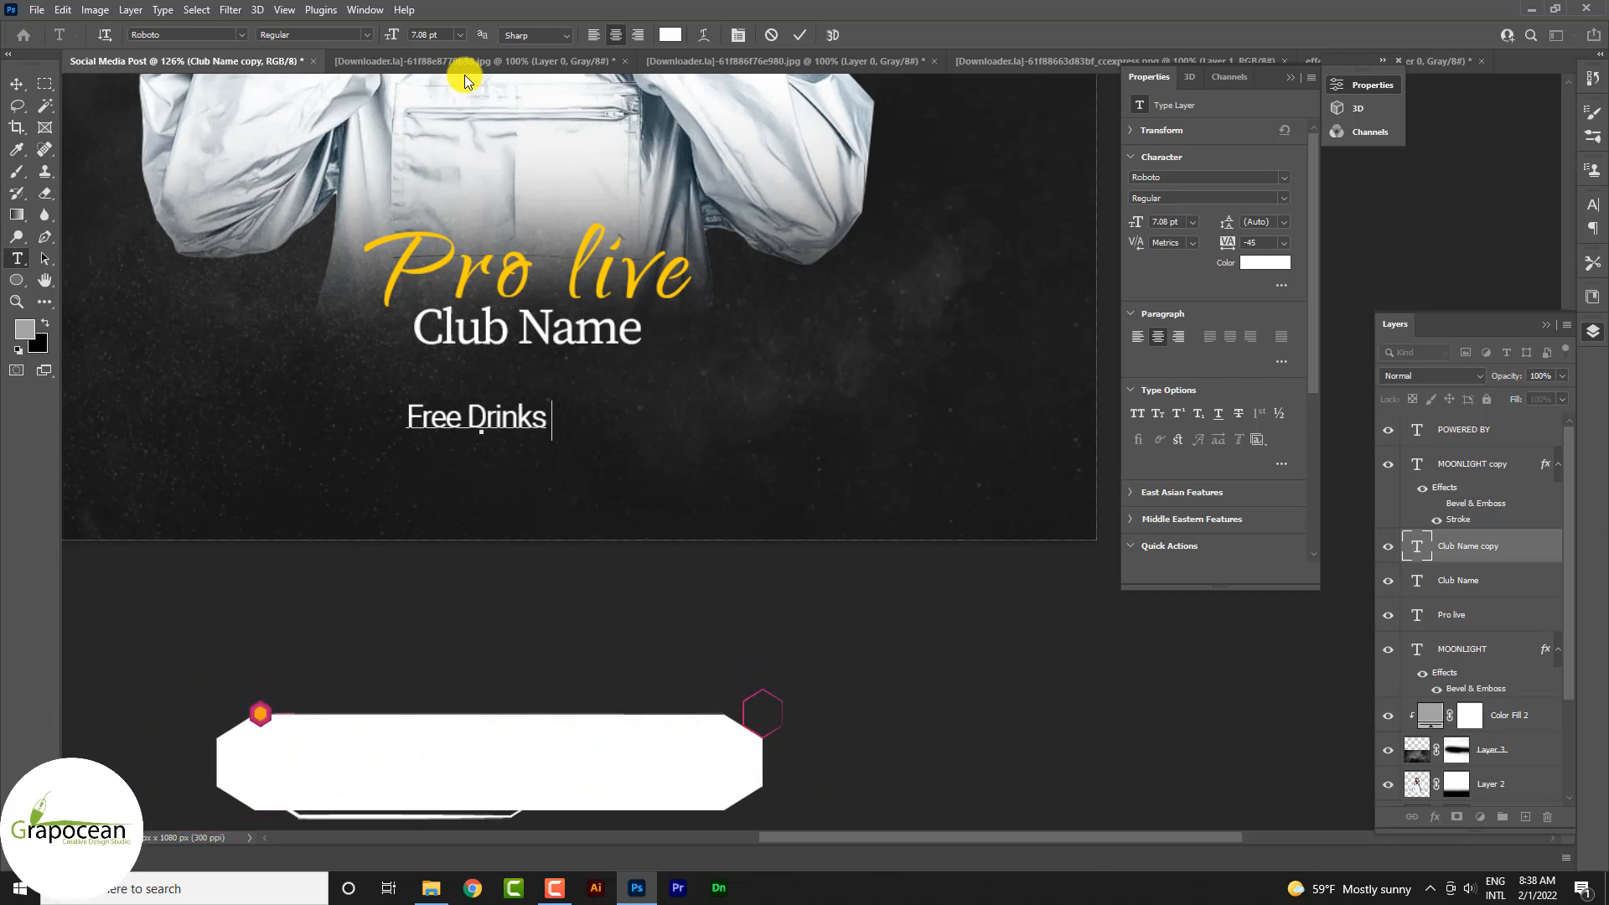
type("/Free ")
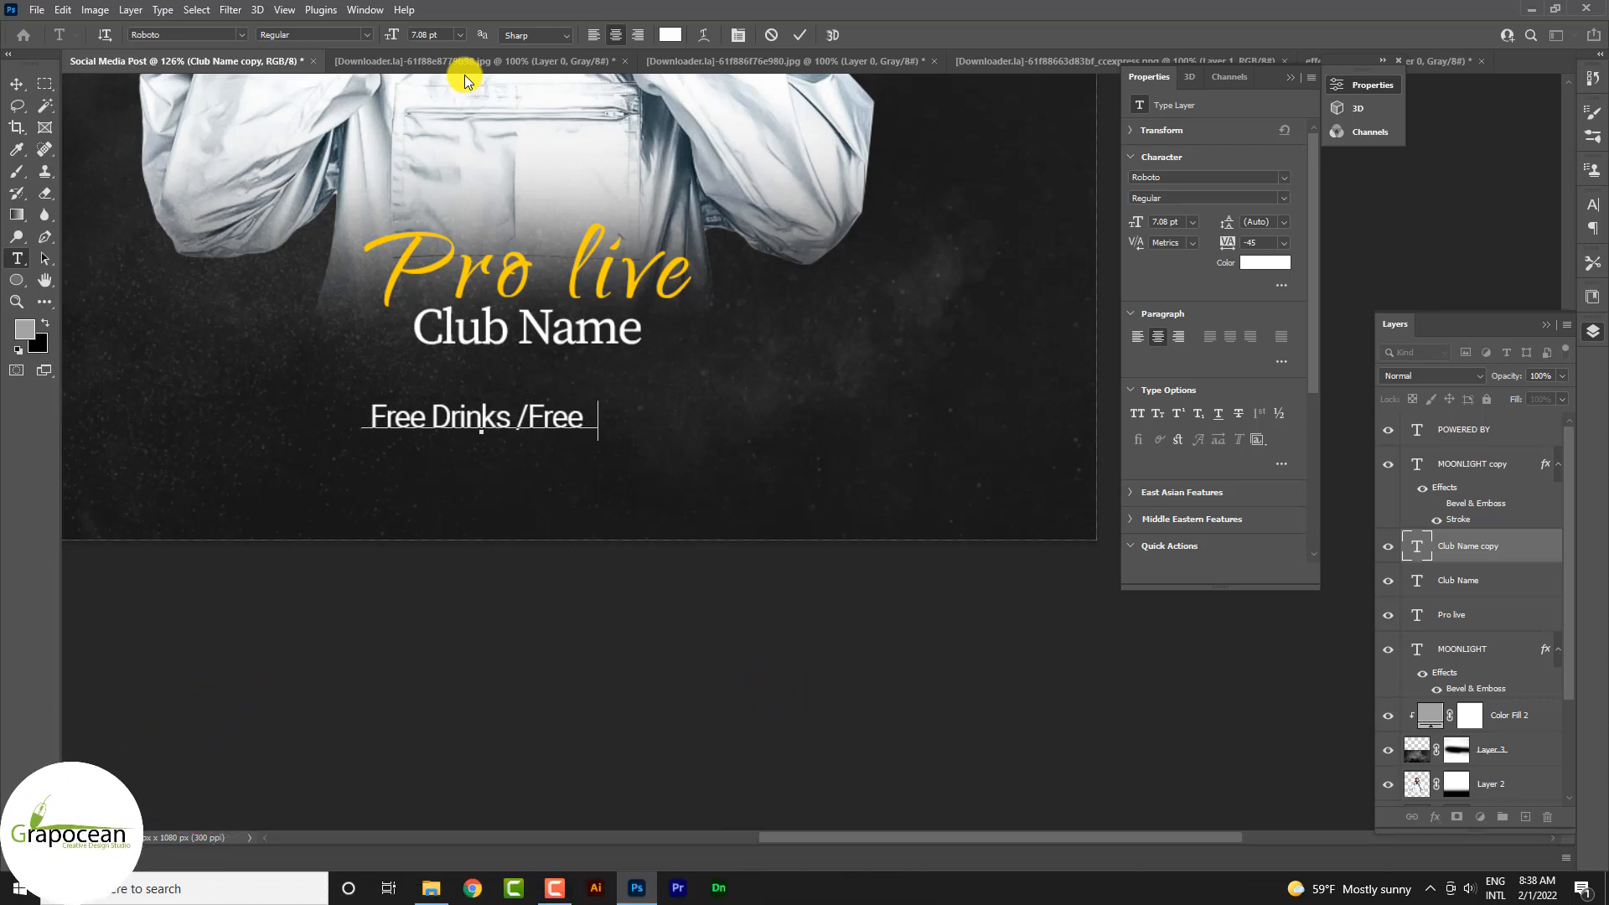
type("Parking")
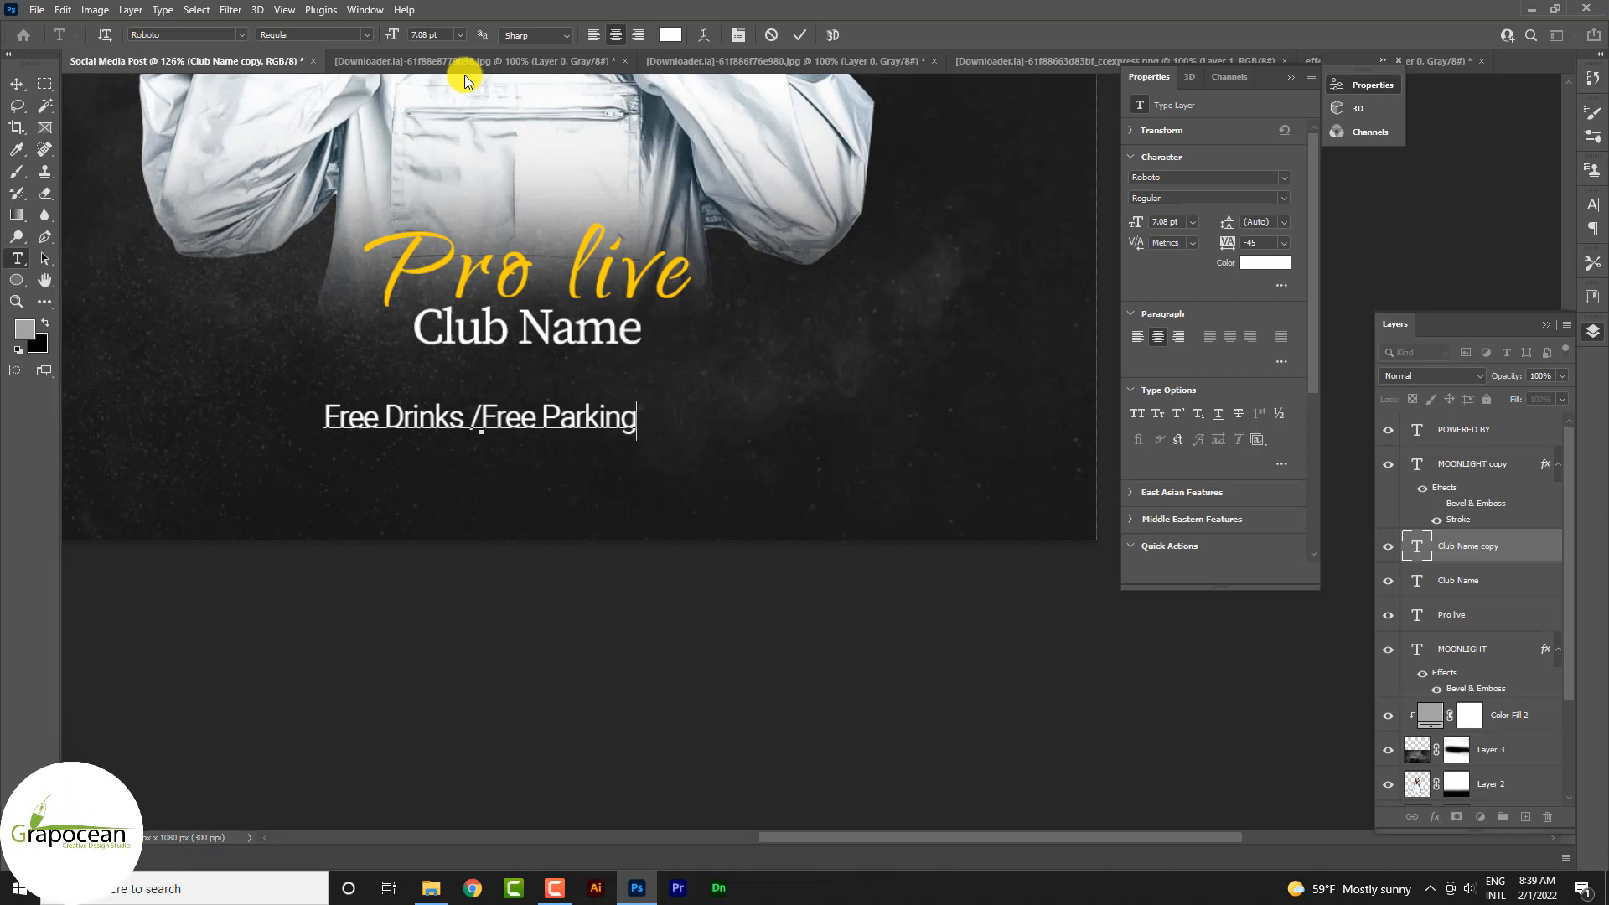
Extend the offer line with " / 15$ Entry" after Free Parking
type("?")
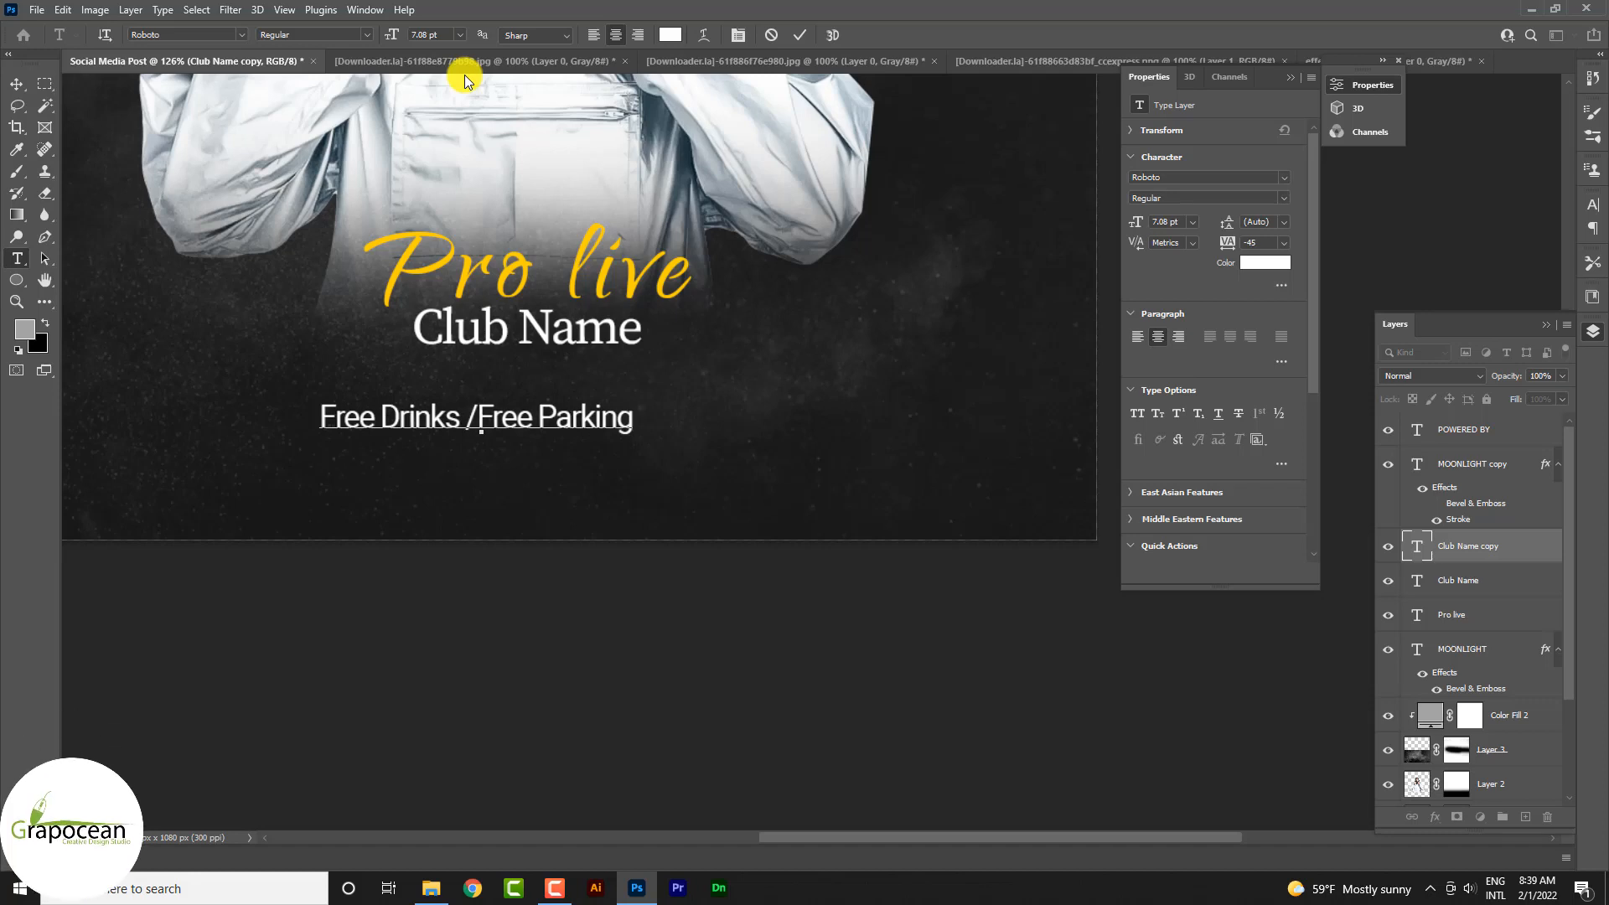
type("15$")
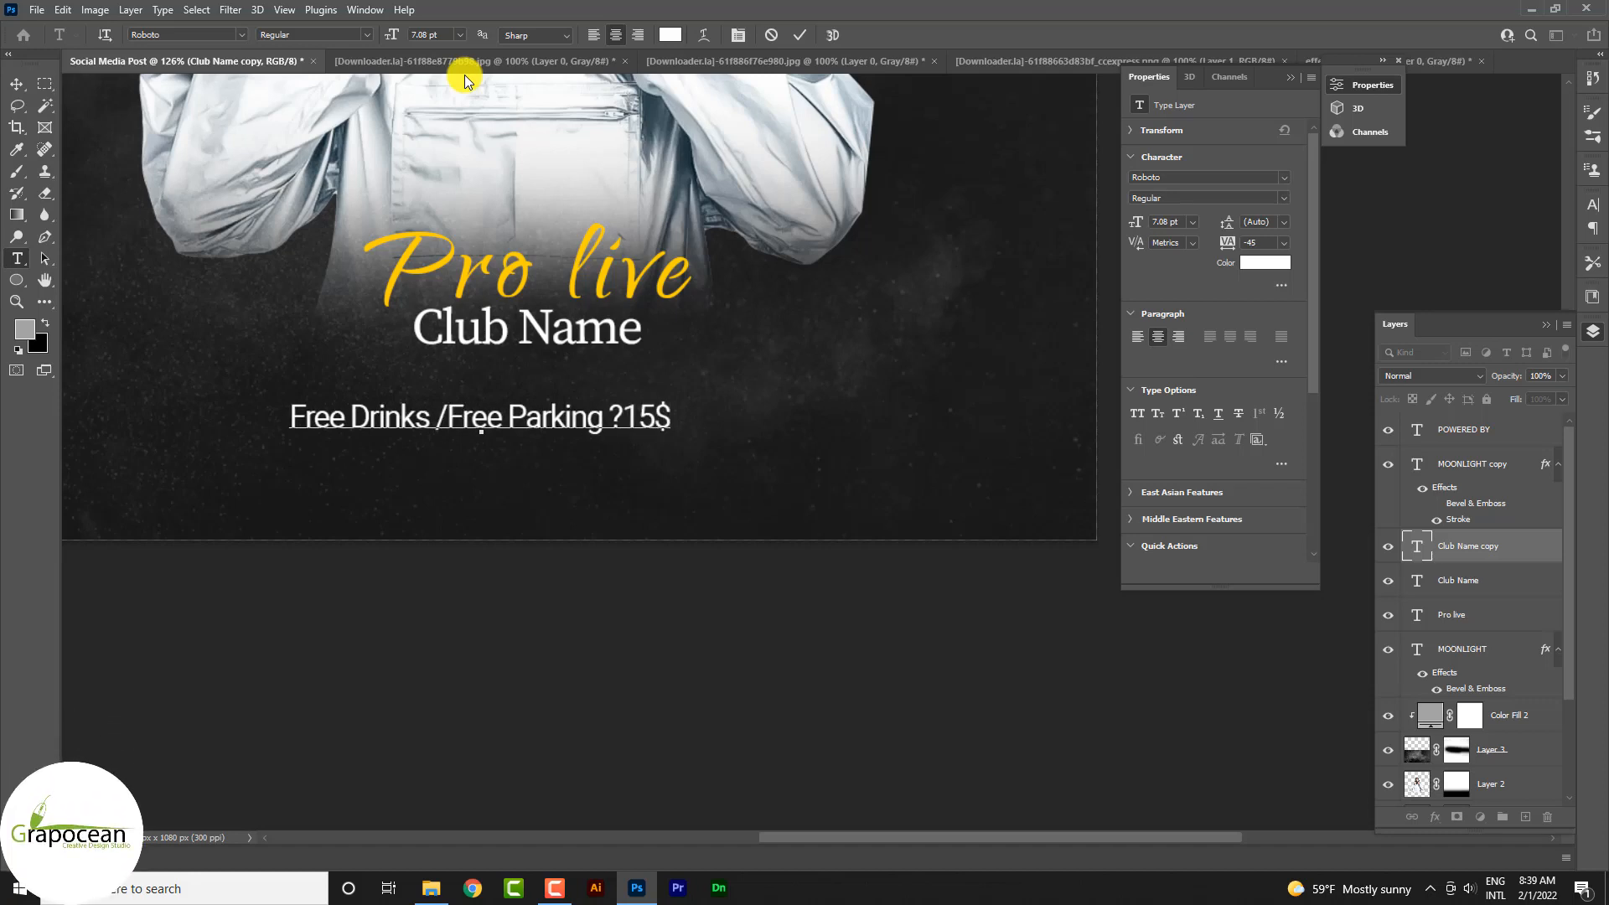
key("BackSpace")
key("BackSpace")
key("BackSpace")
key("BackSpace")
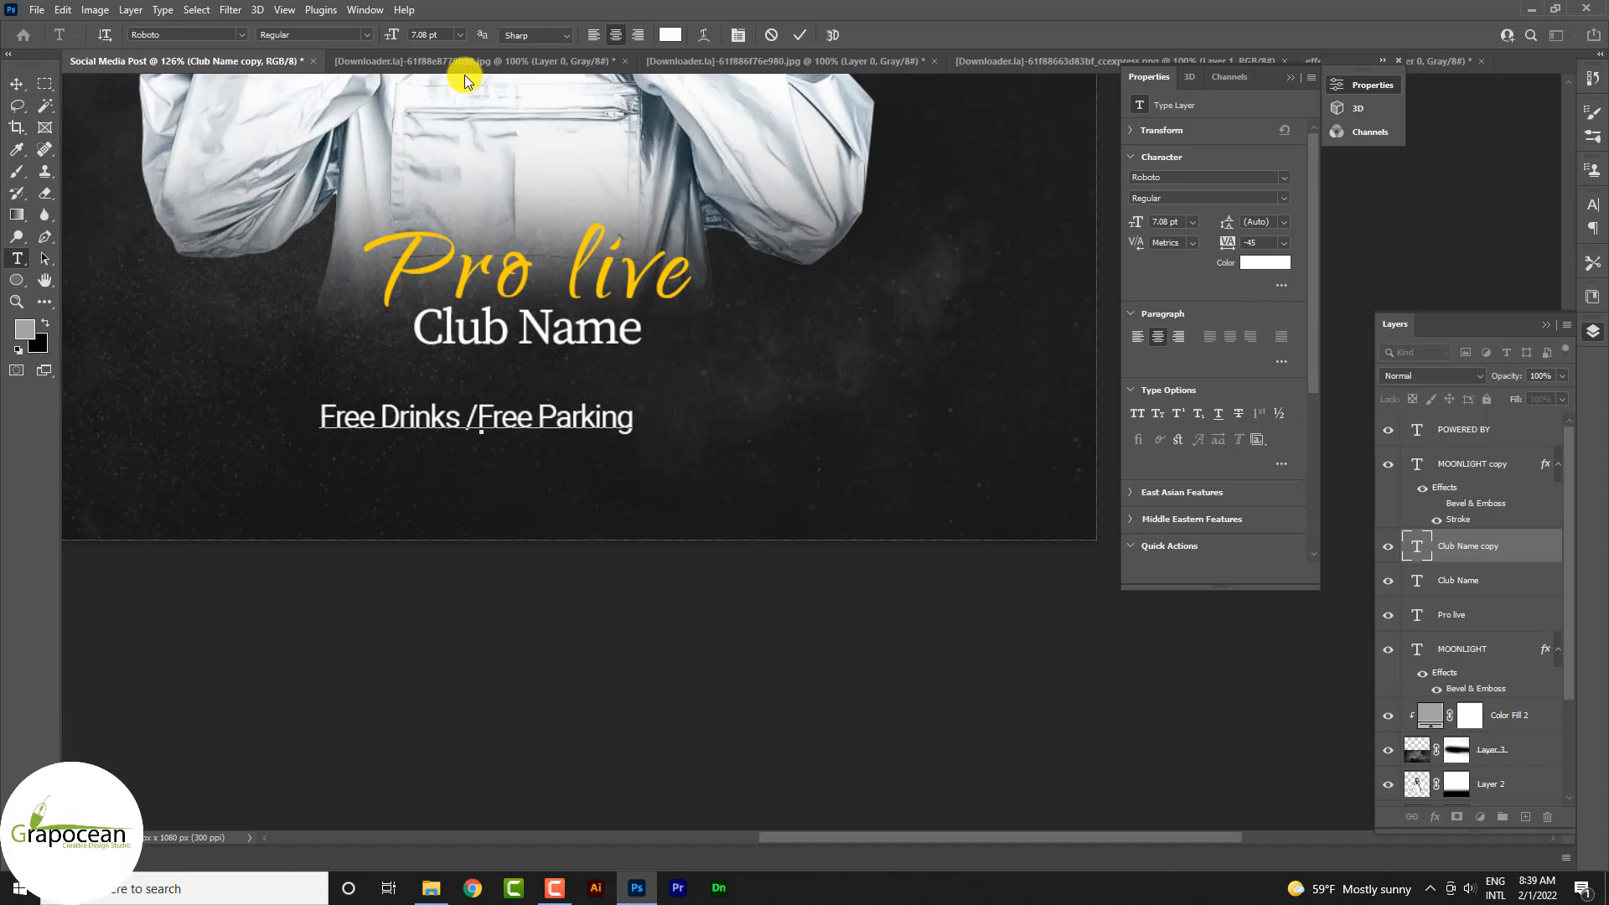
type("/")
type(" 15")
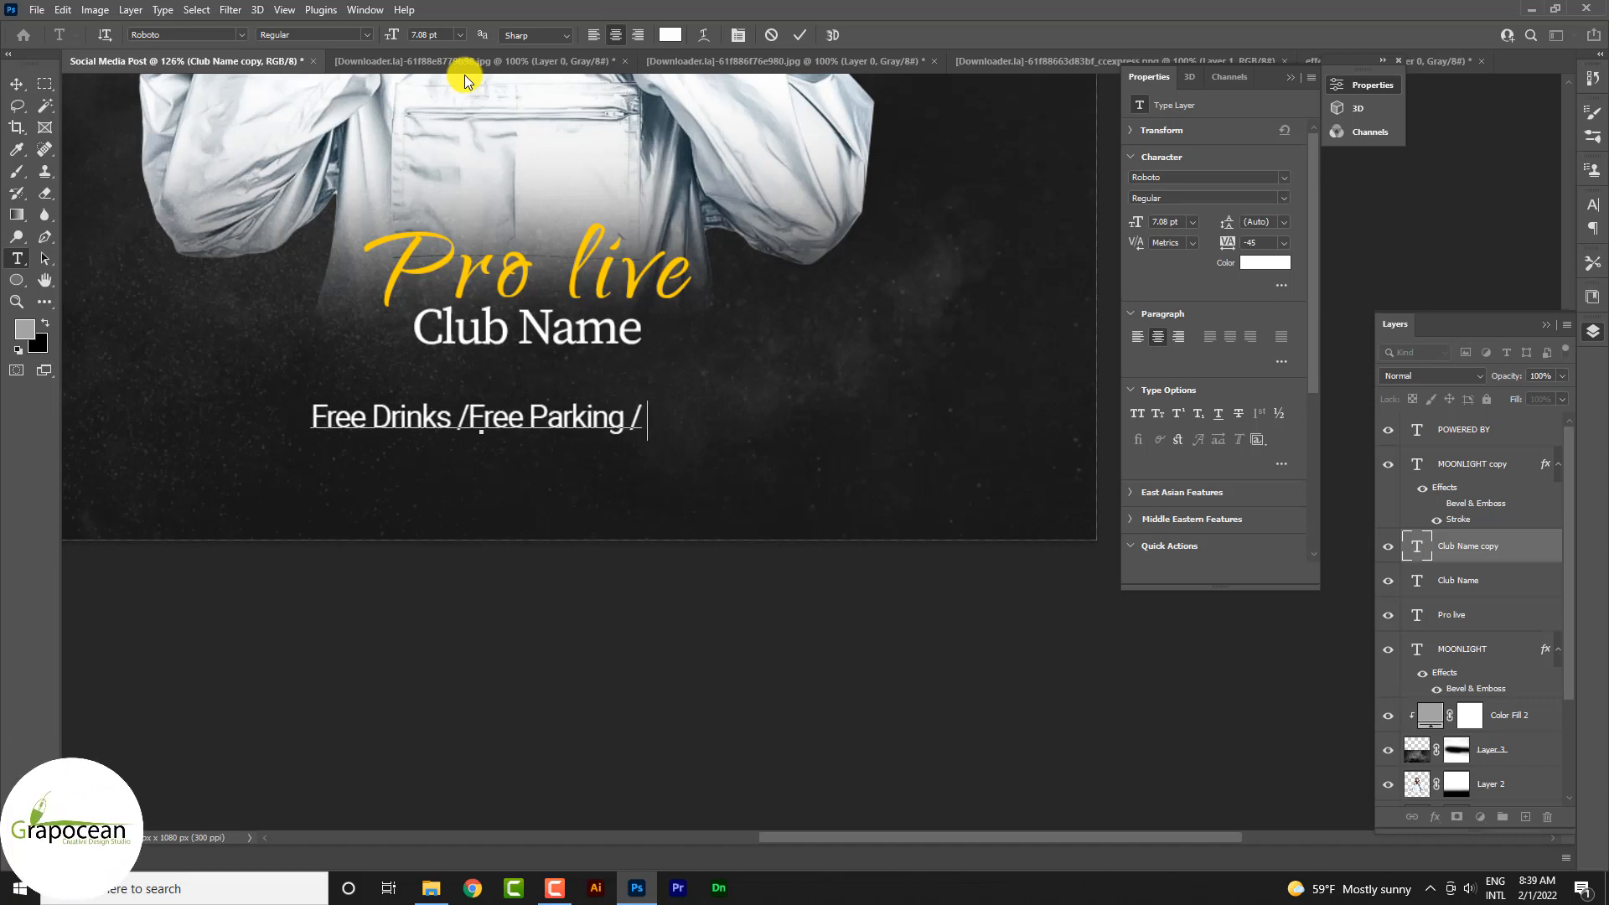
type("$")
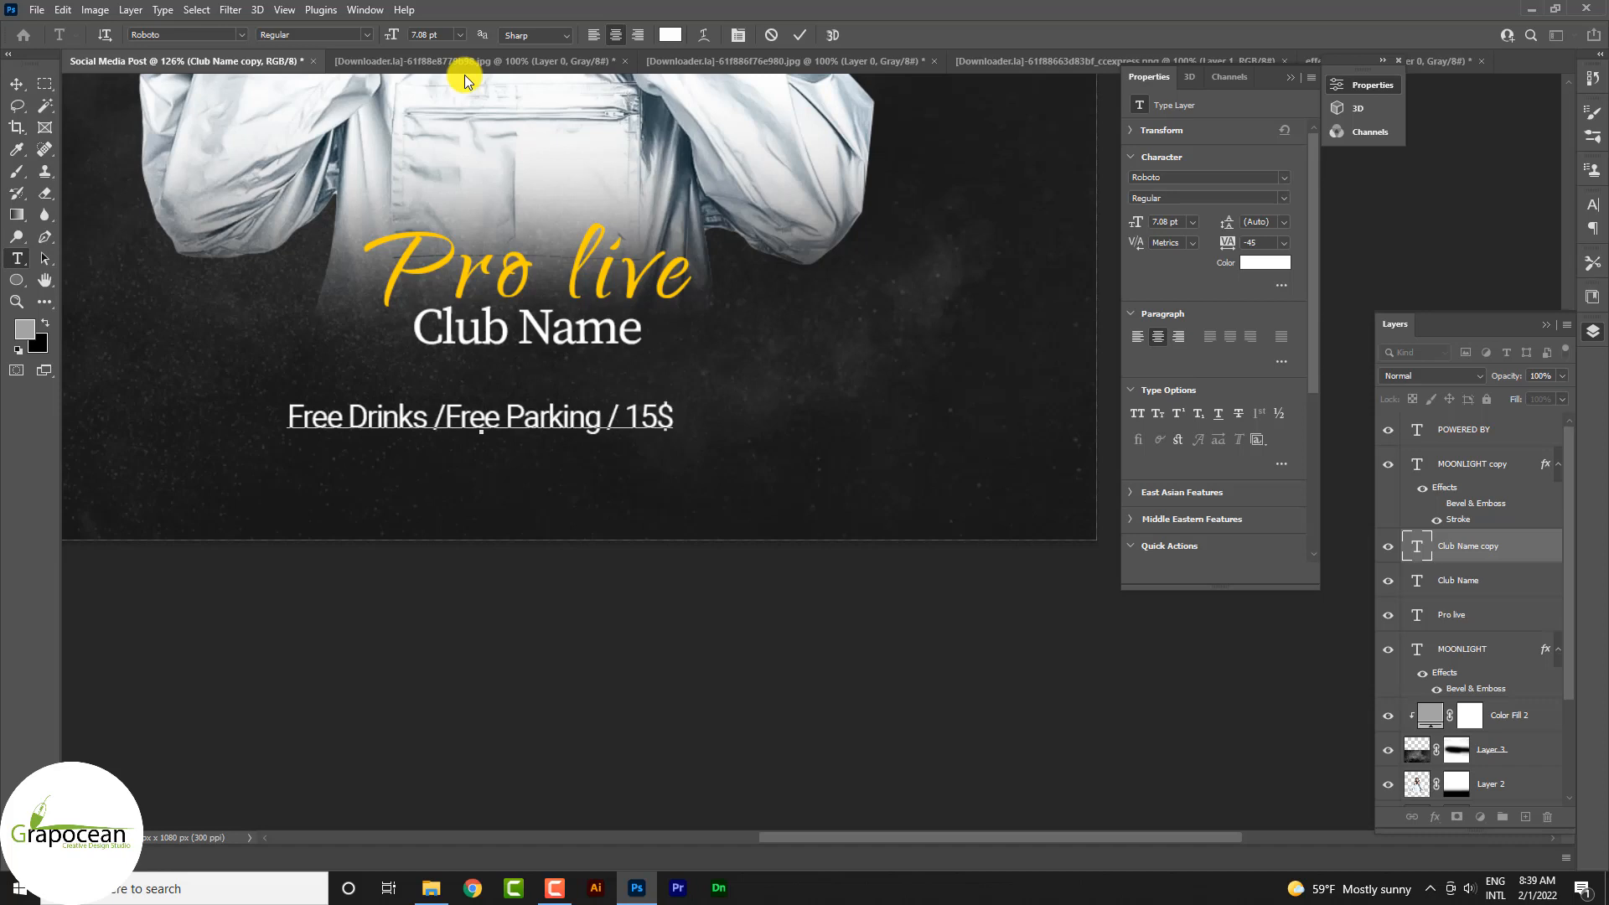
key("BackSpace")
type("E")
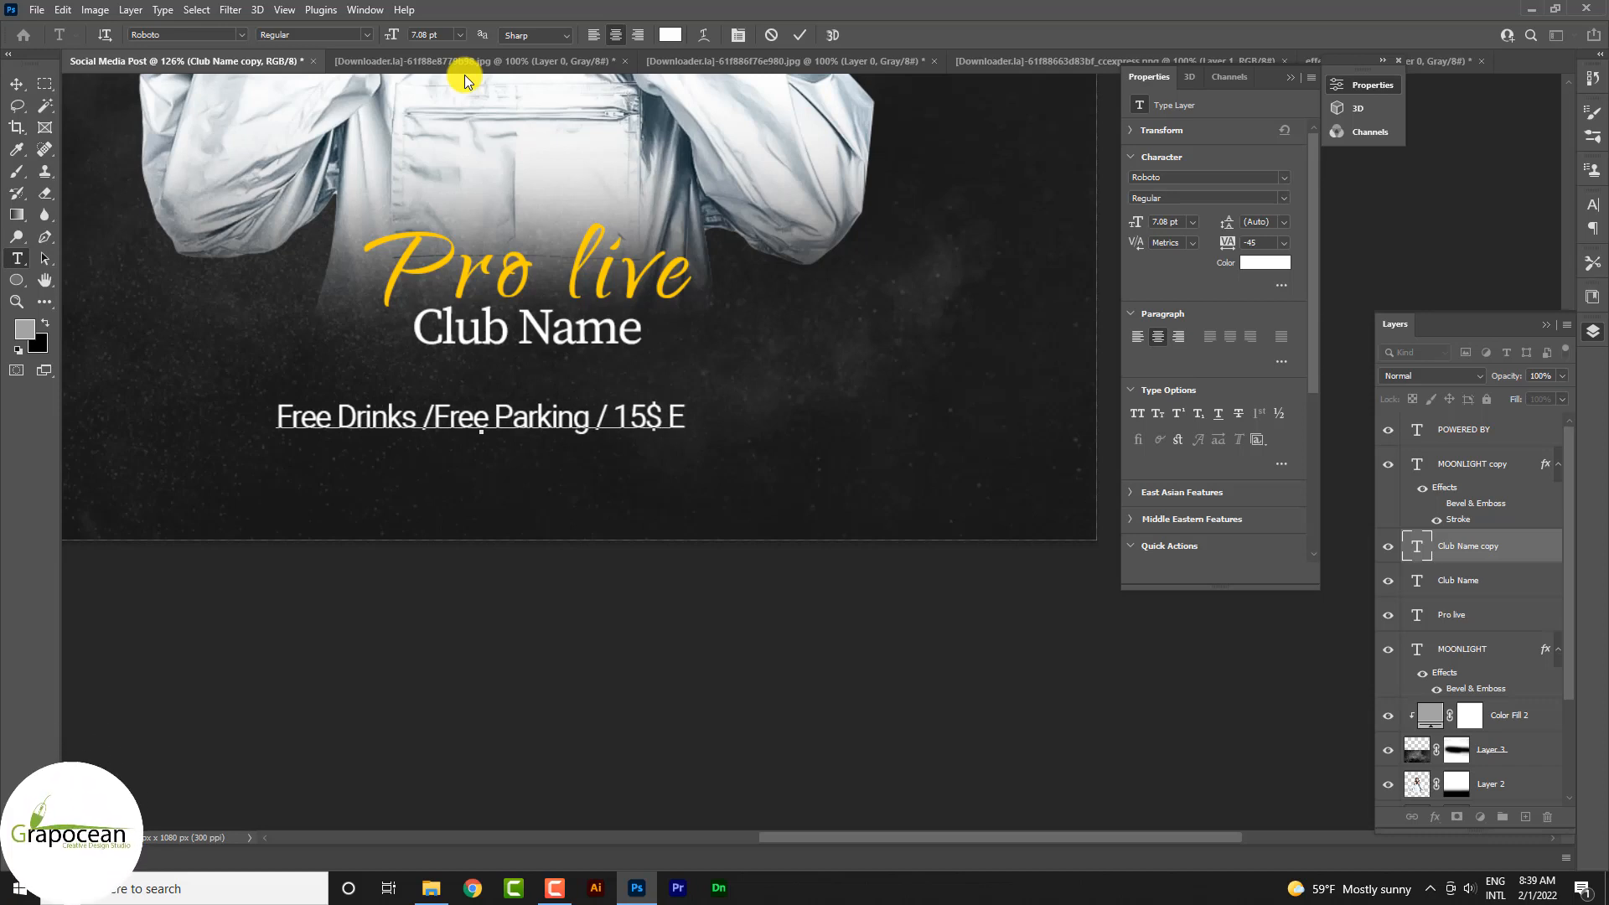
type("ntry")
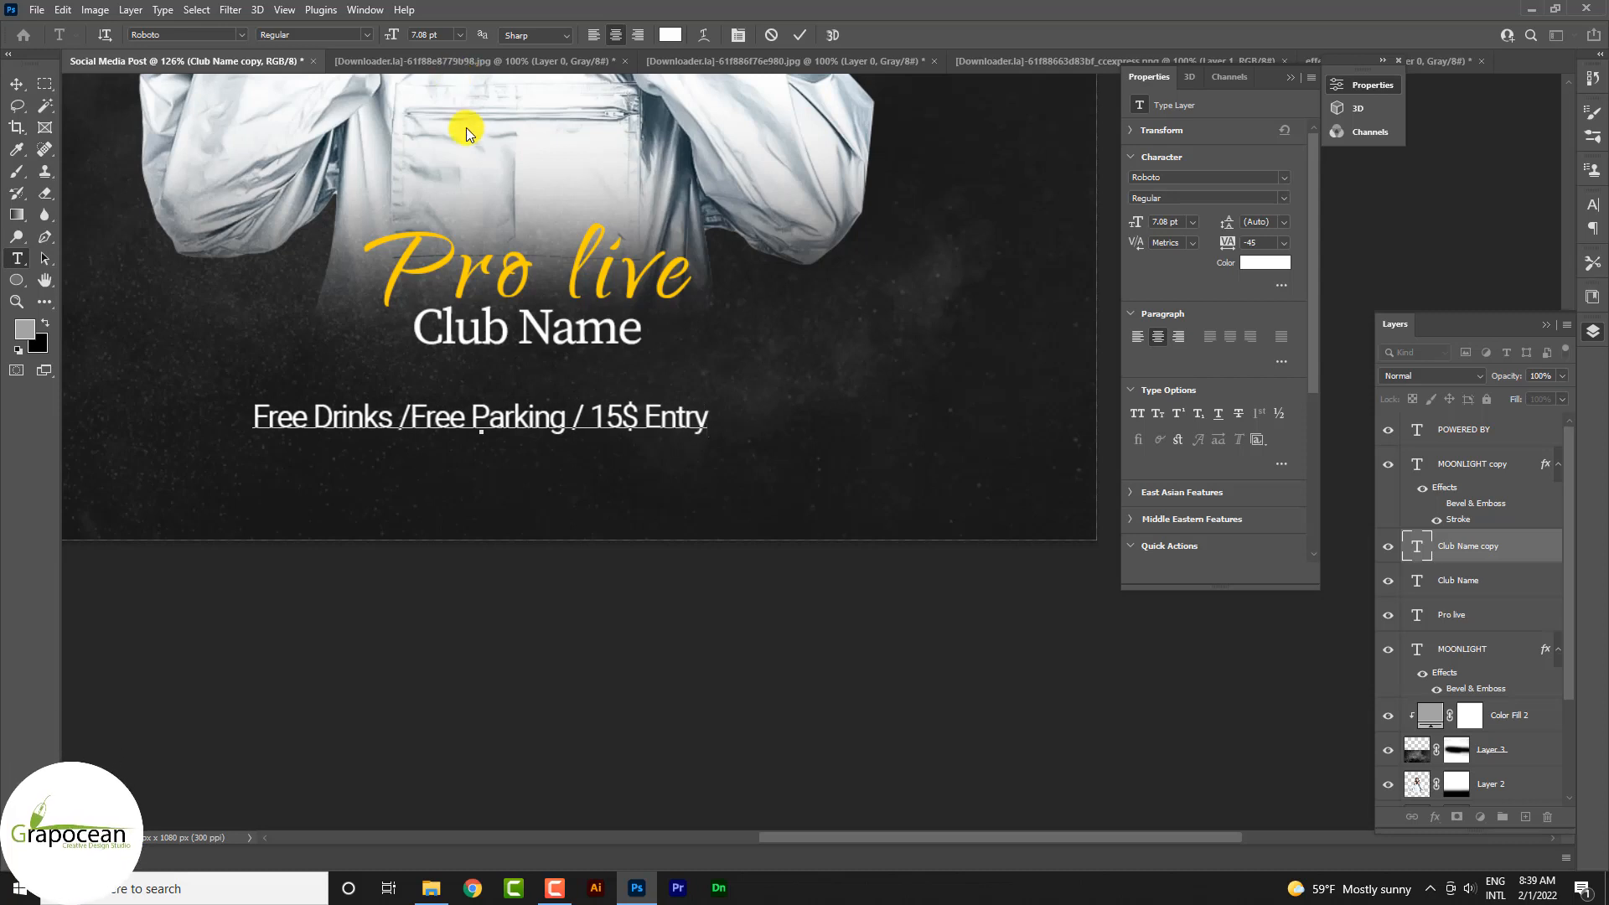
Format the whole offer line as left-aligned, all caps and Roboto Light
key("ctrl+a")
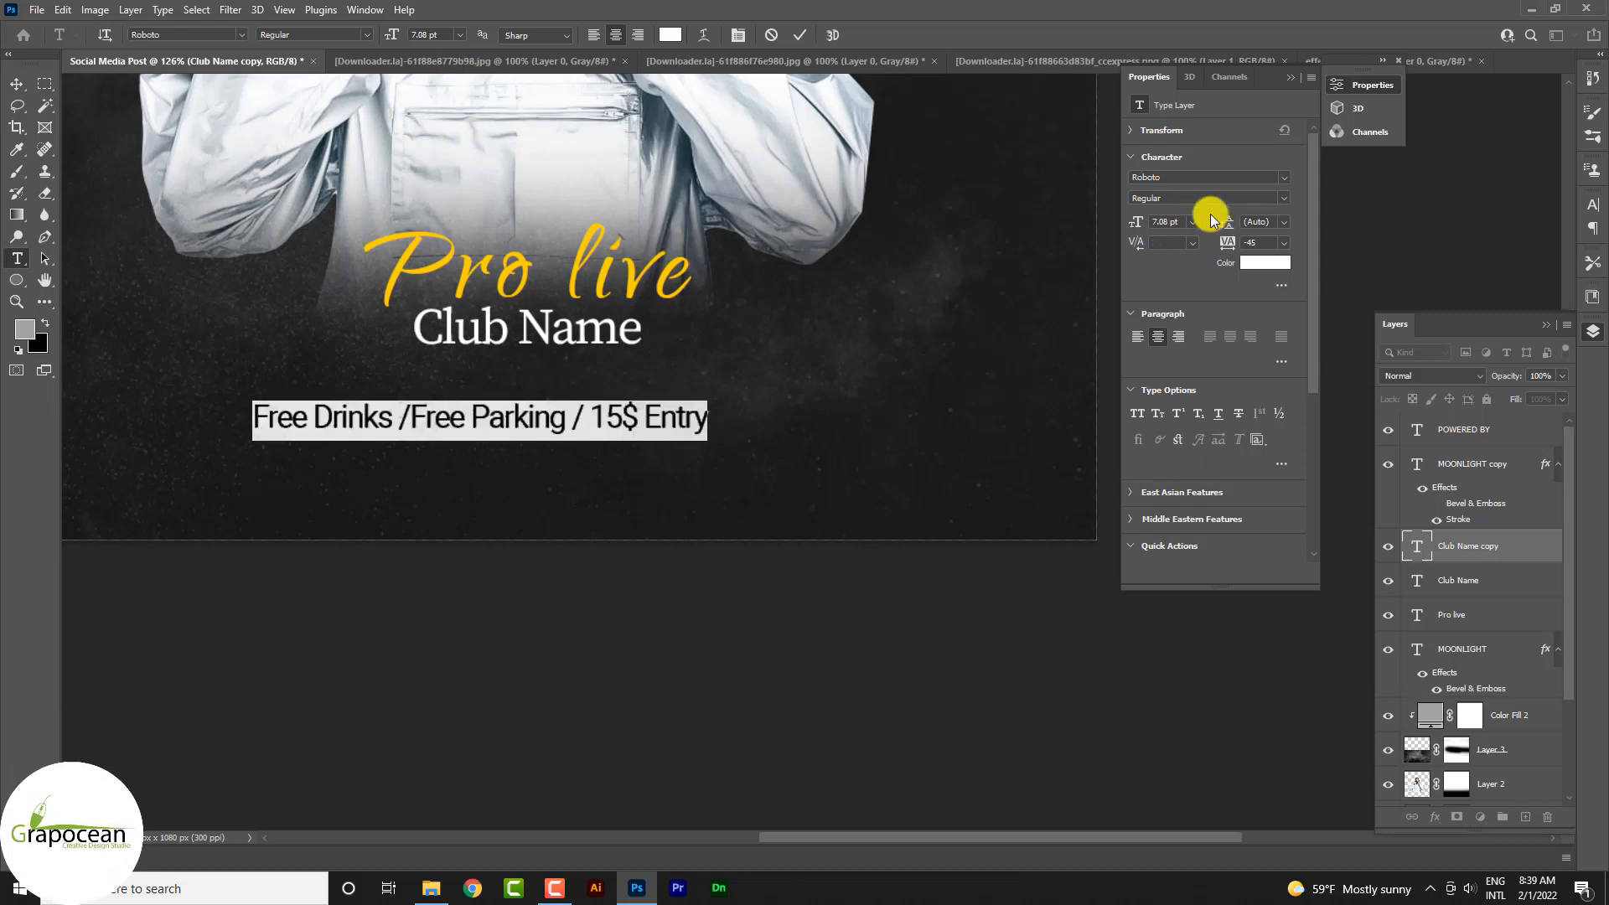
left_click(1139, 335)
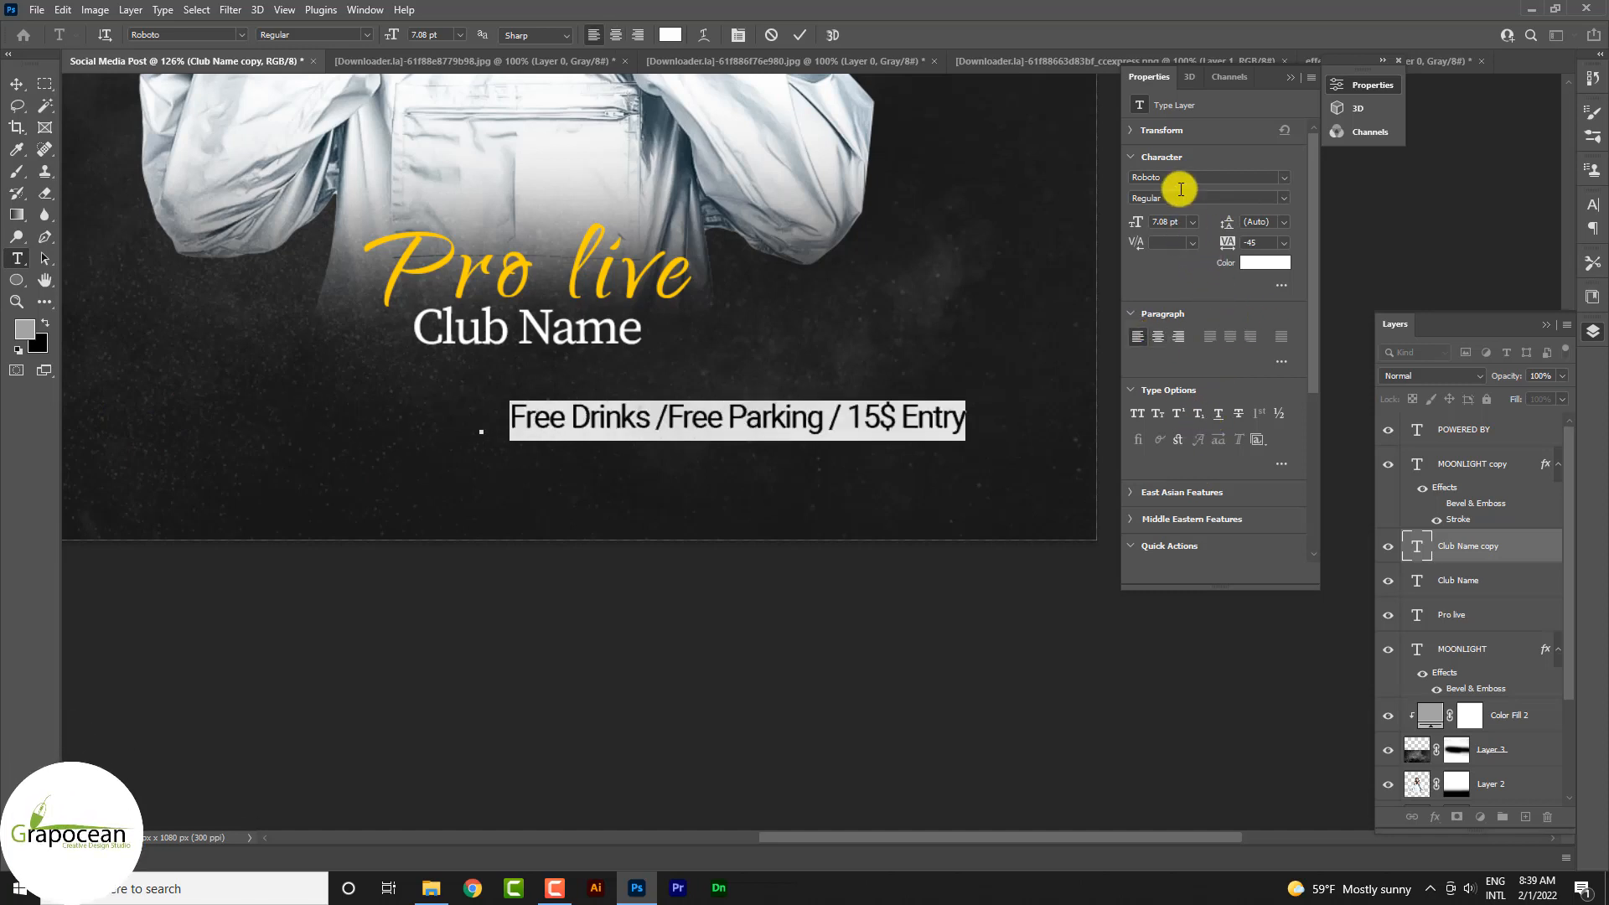
left_click(1148, 415)
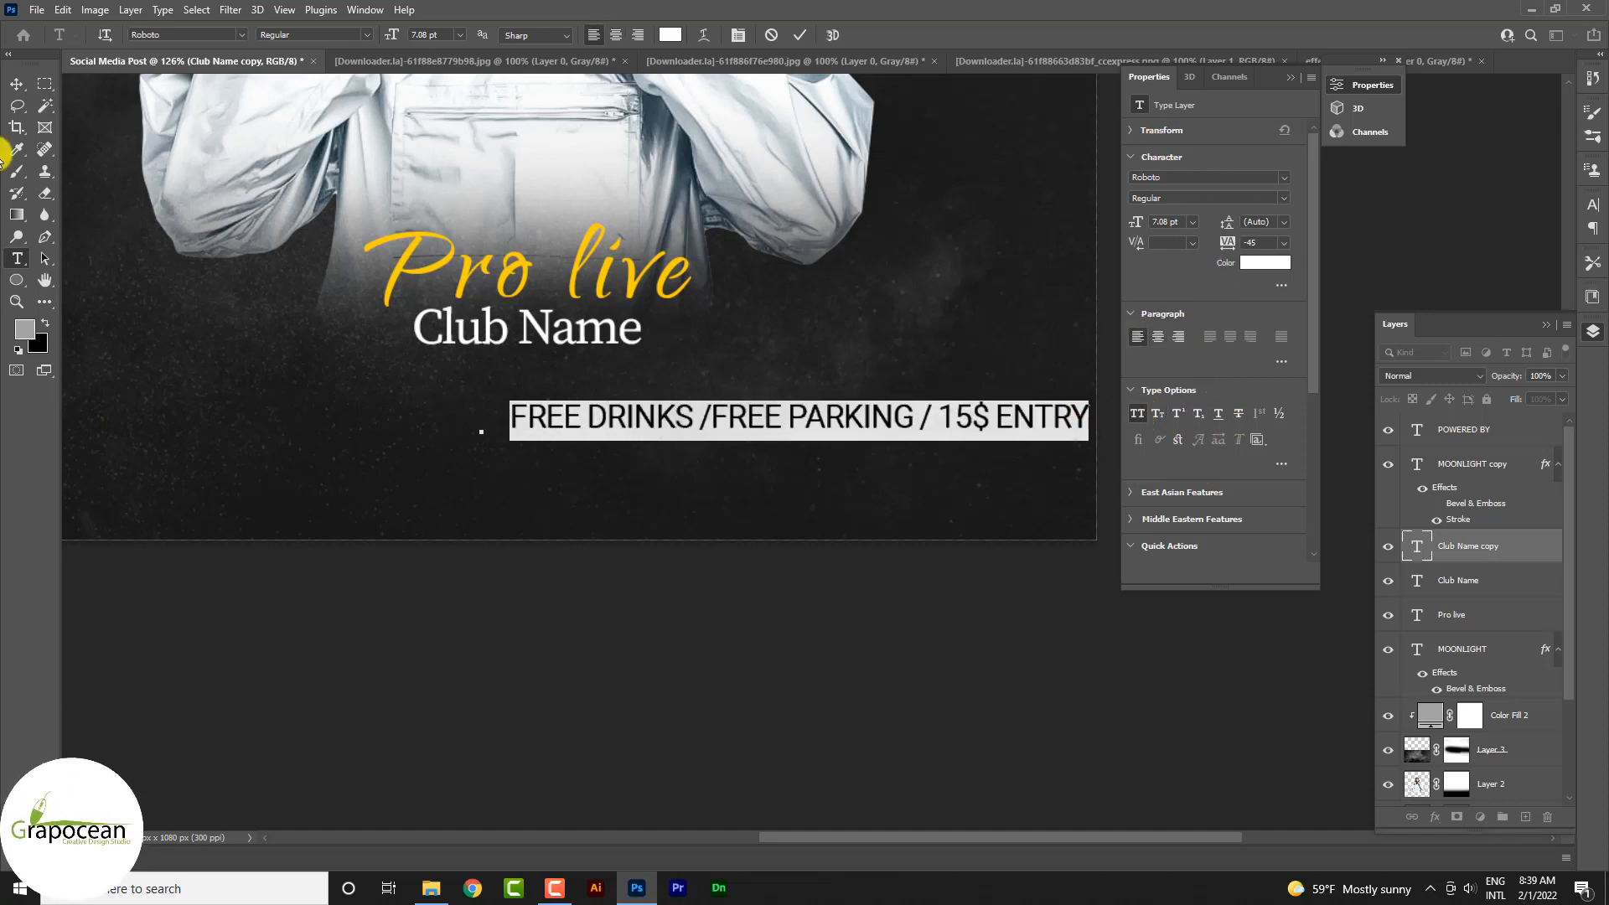
left_click(366, 35)
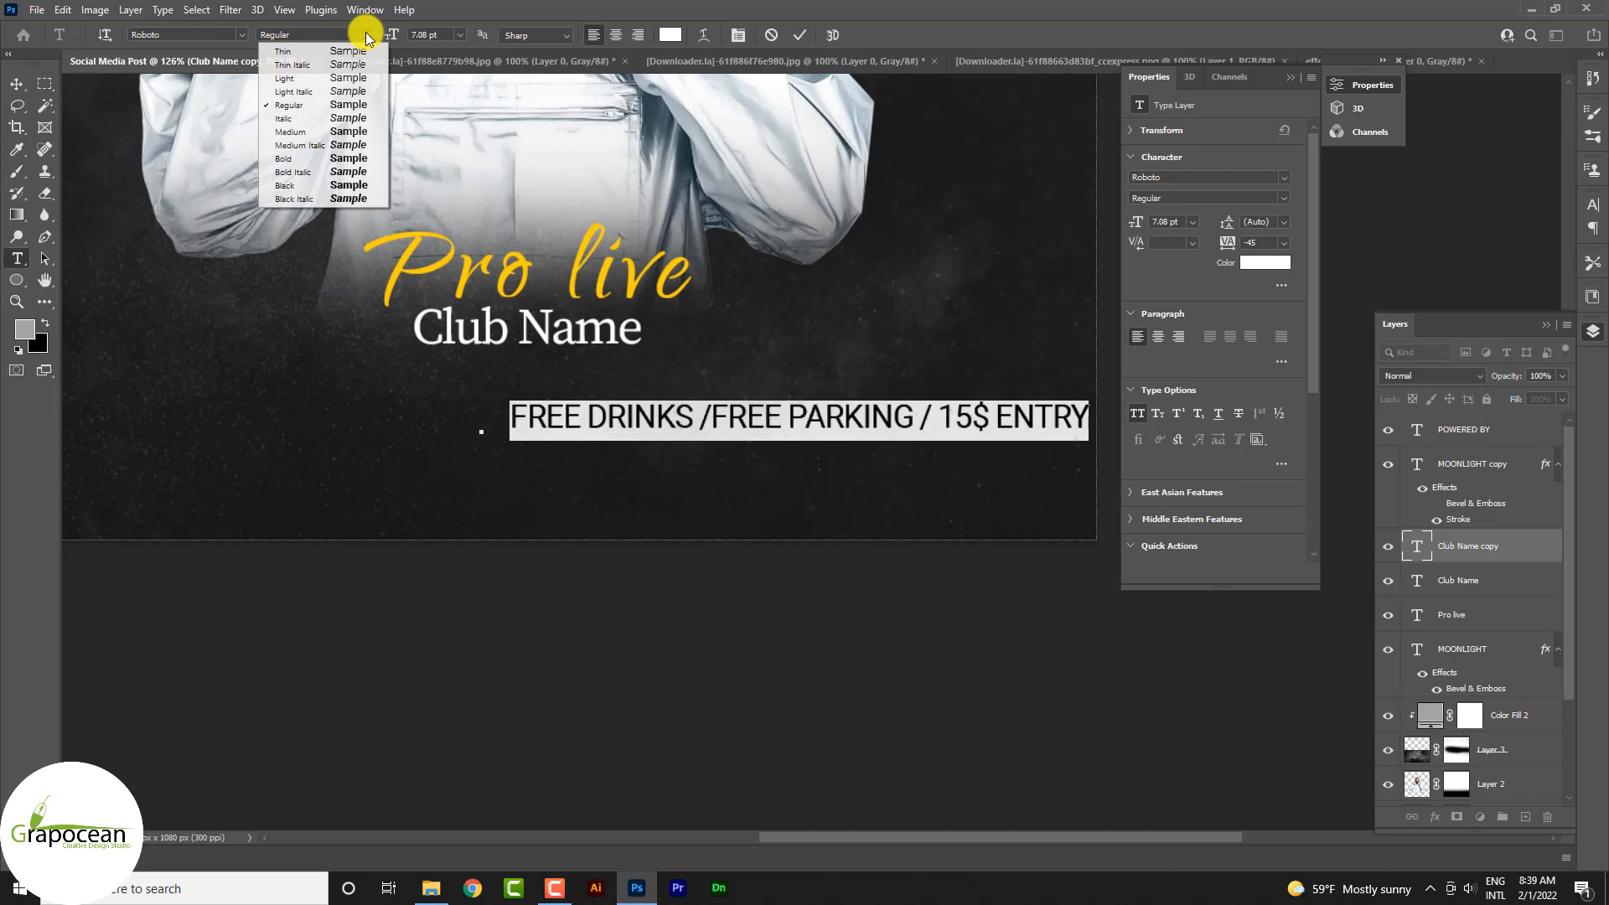
left_click(314, 78)
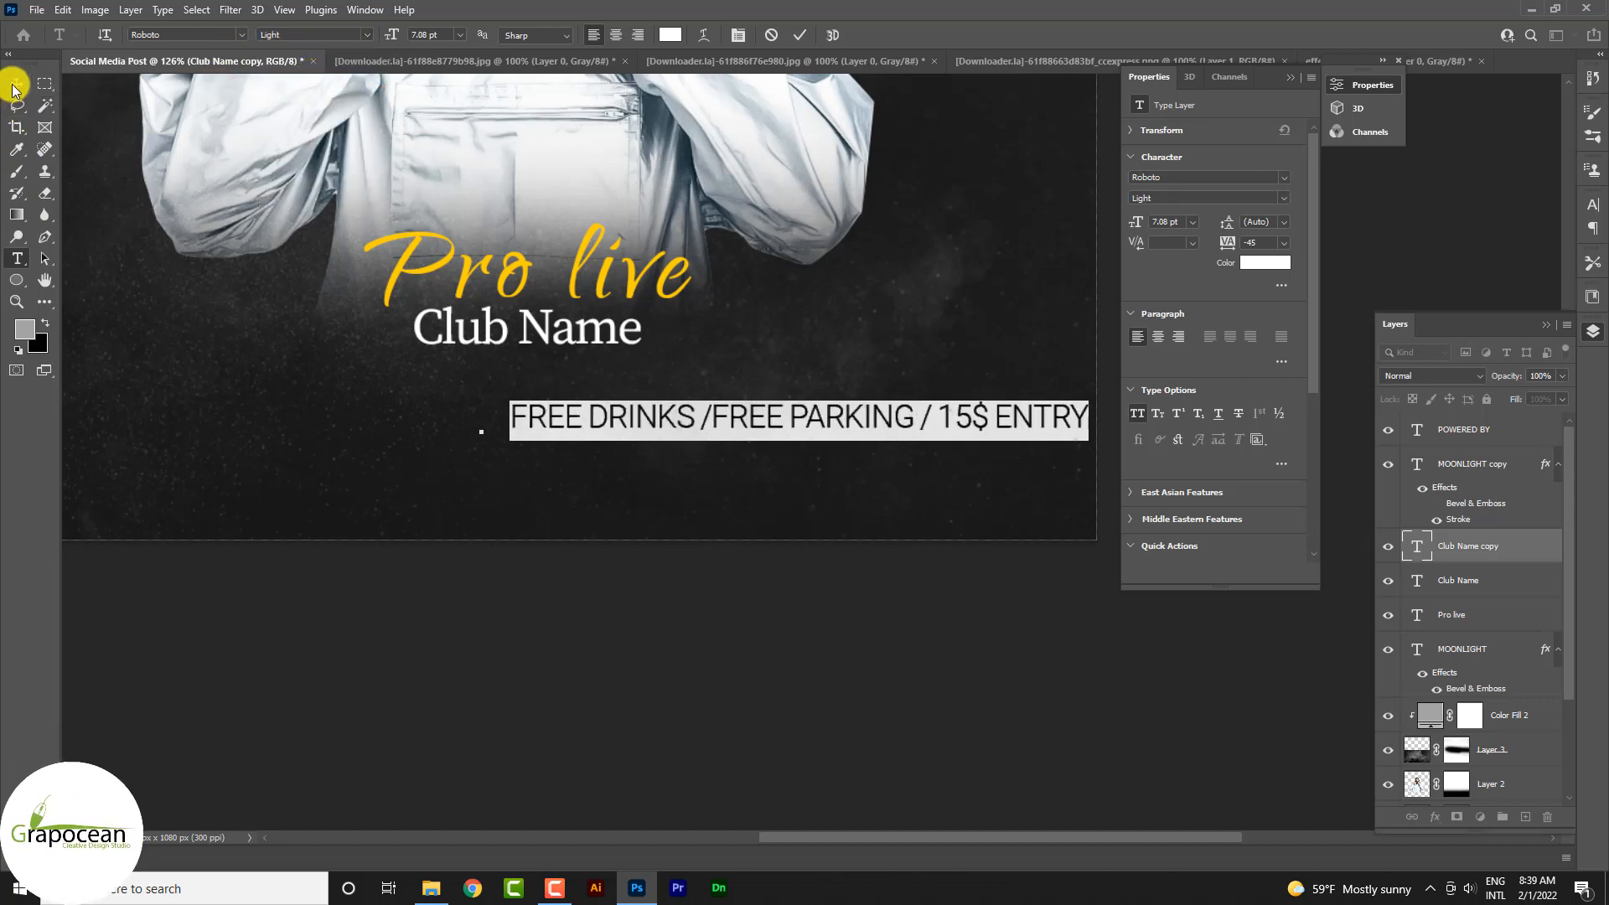
Commit the offer text and move the line directly beneath Club Name
key("ctrl+Return")
key("v")
left_click_drag(770, 417, 525, 381)
Remove the space between the second slash and 15$ in the offer line
left_click(25, 251)
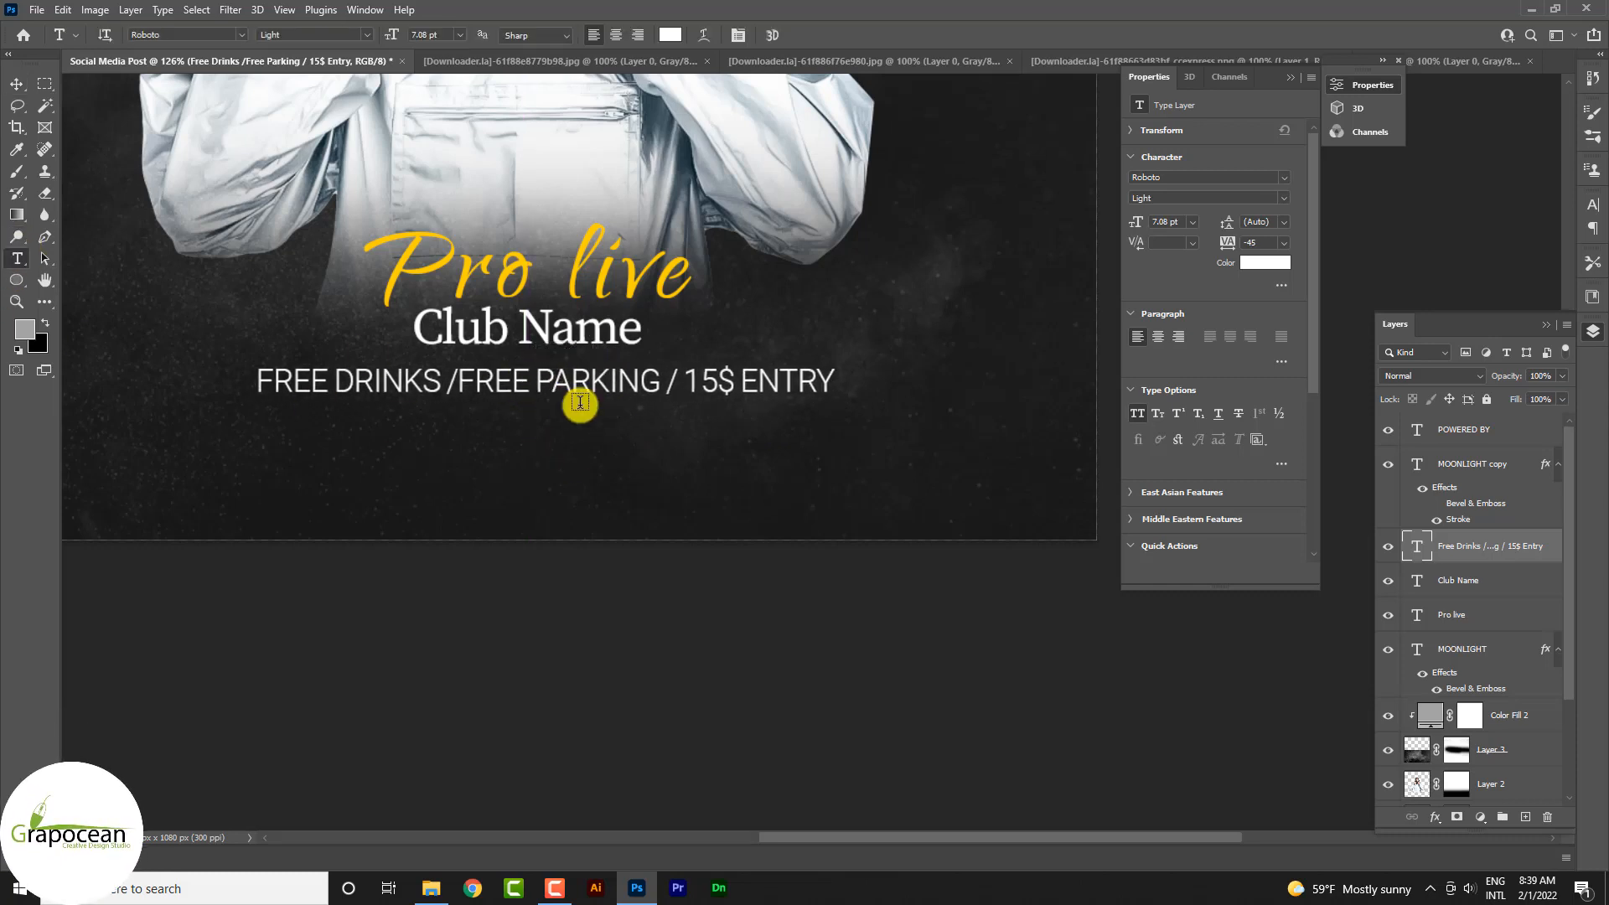
left_click(703, 387)
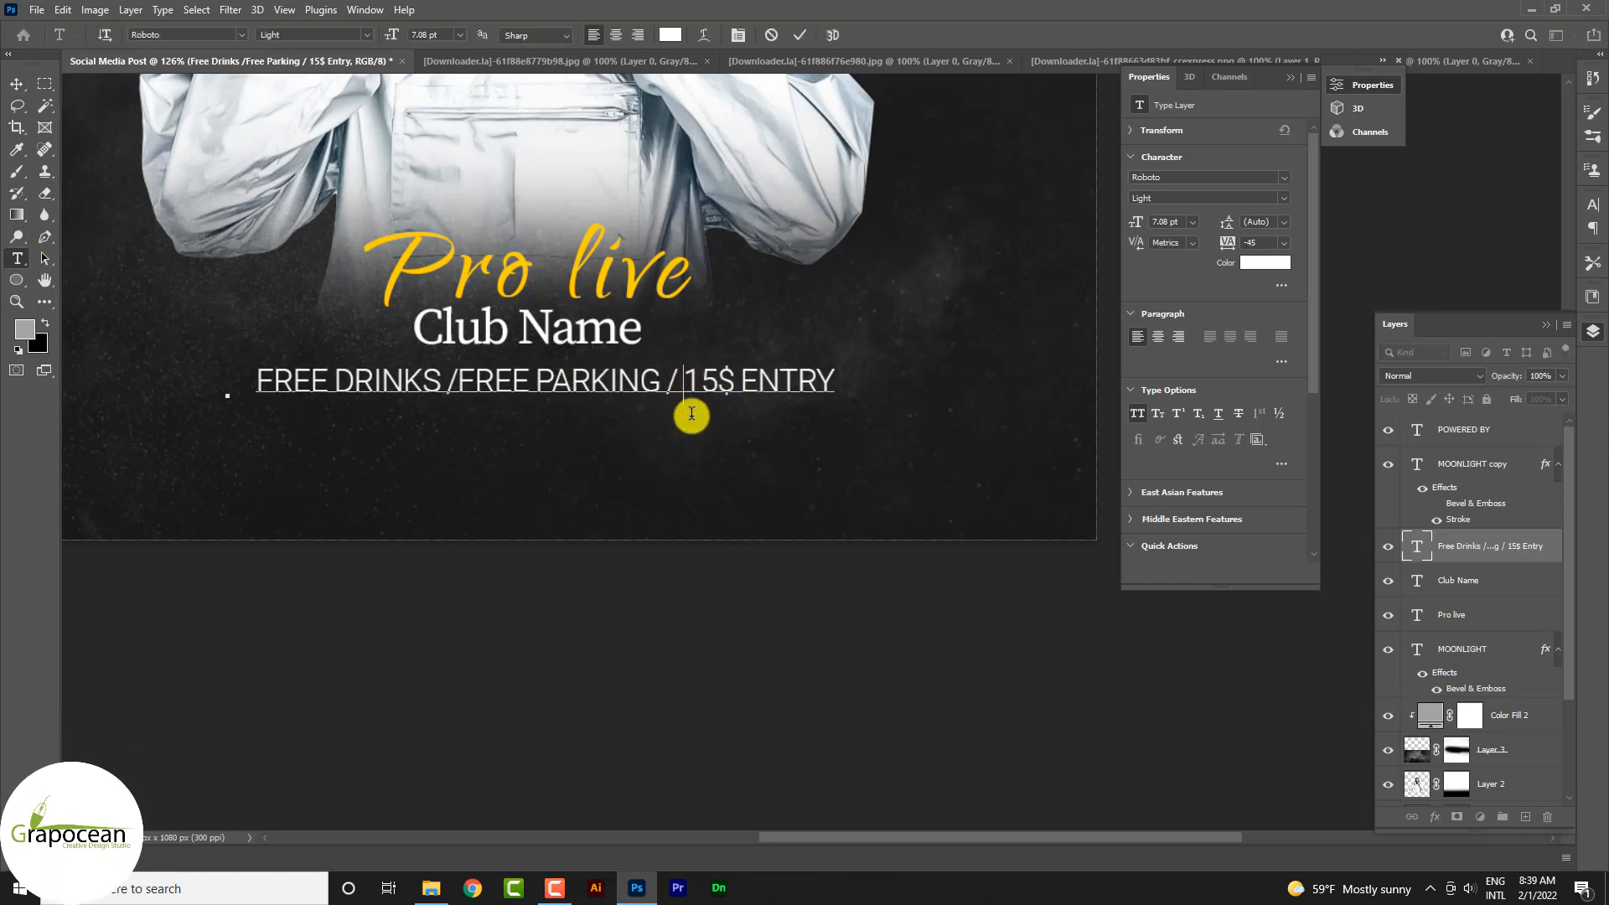
key("BackSpace")
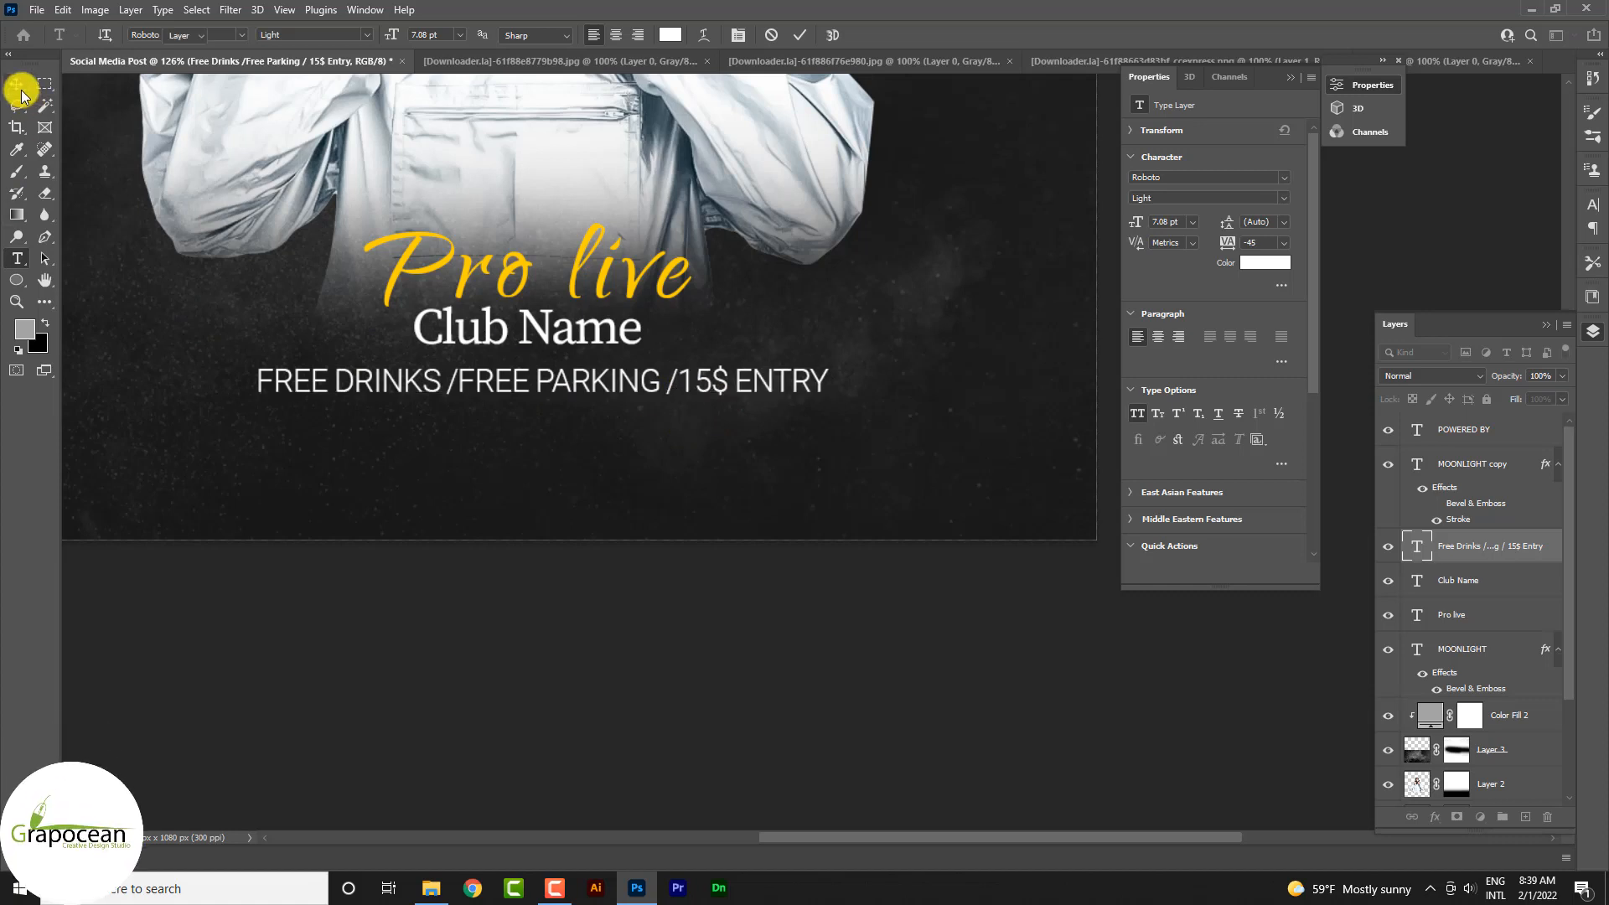
left_click(18, 84)
scroll(673, 568, "down", 5)
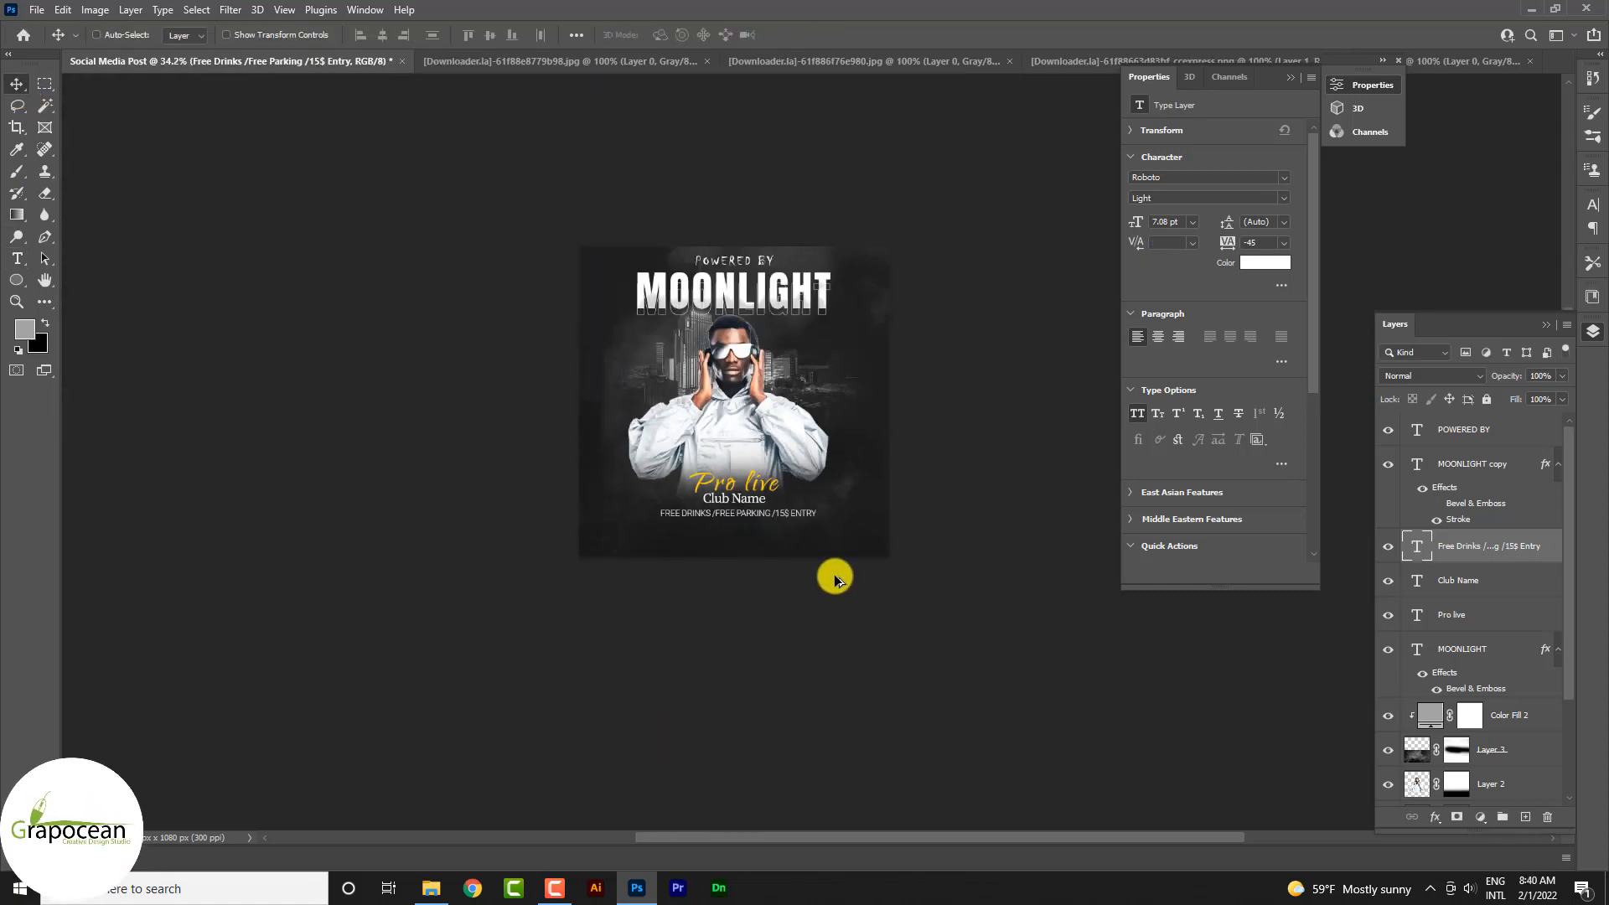
scroll(805, 561, "up", 5)
left_click_drag(636, 394, 633, 486)
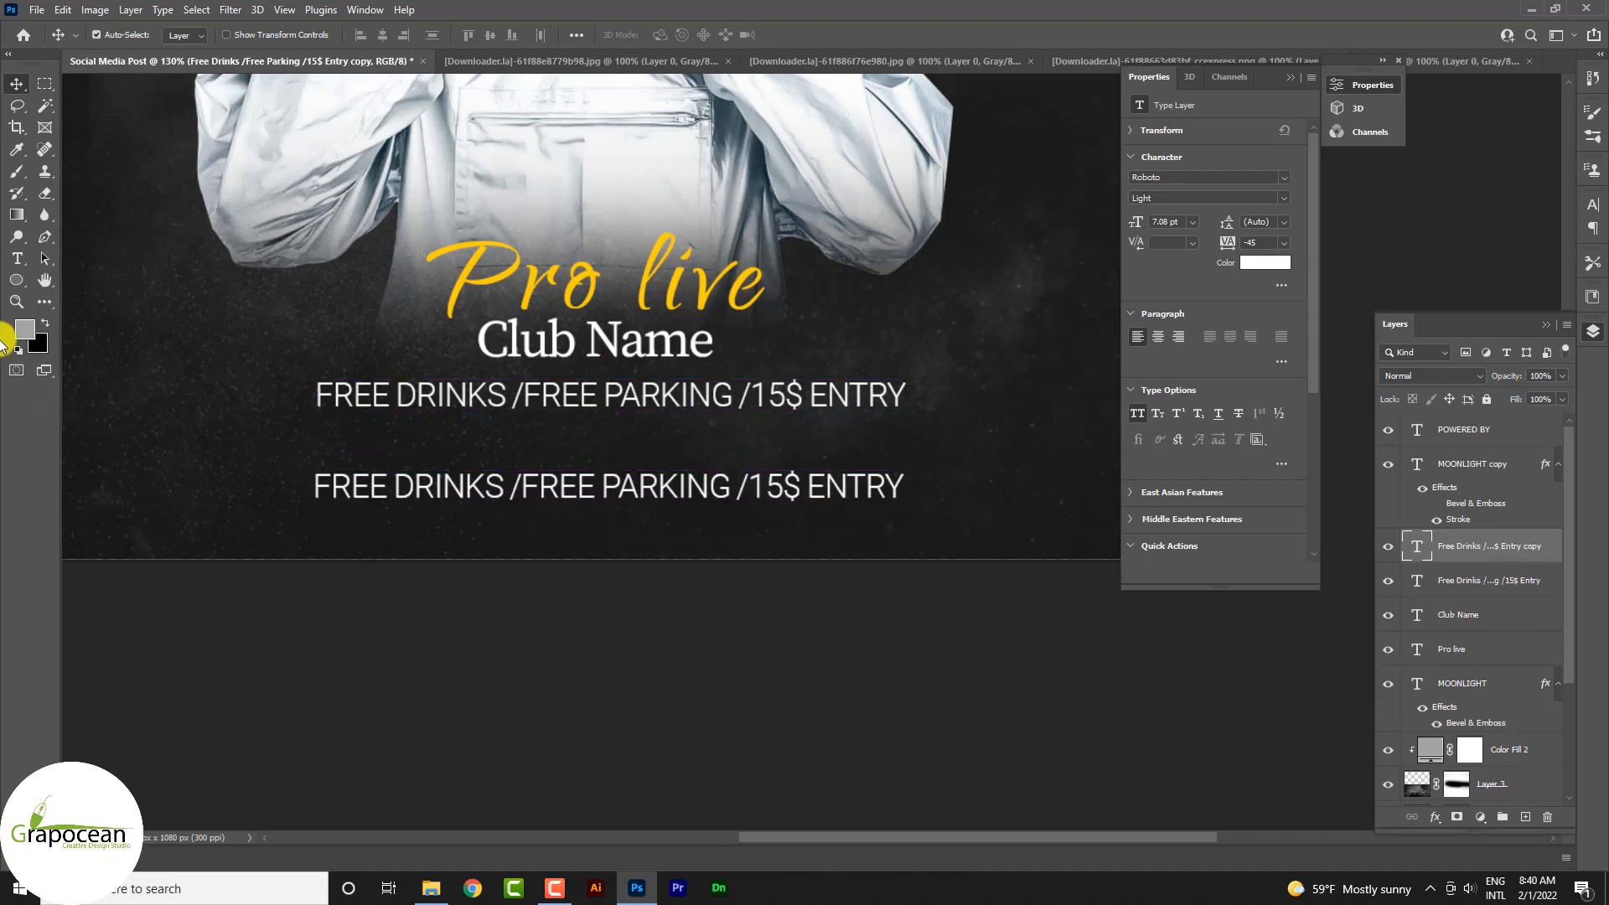
left_click(17, 258)
left_click_drag(314, 486, 923, 531)
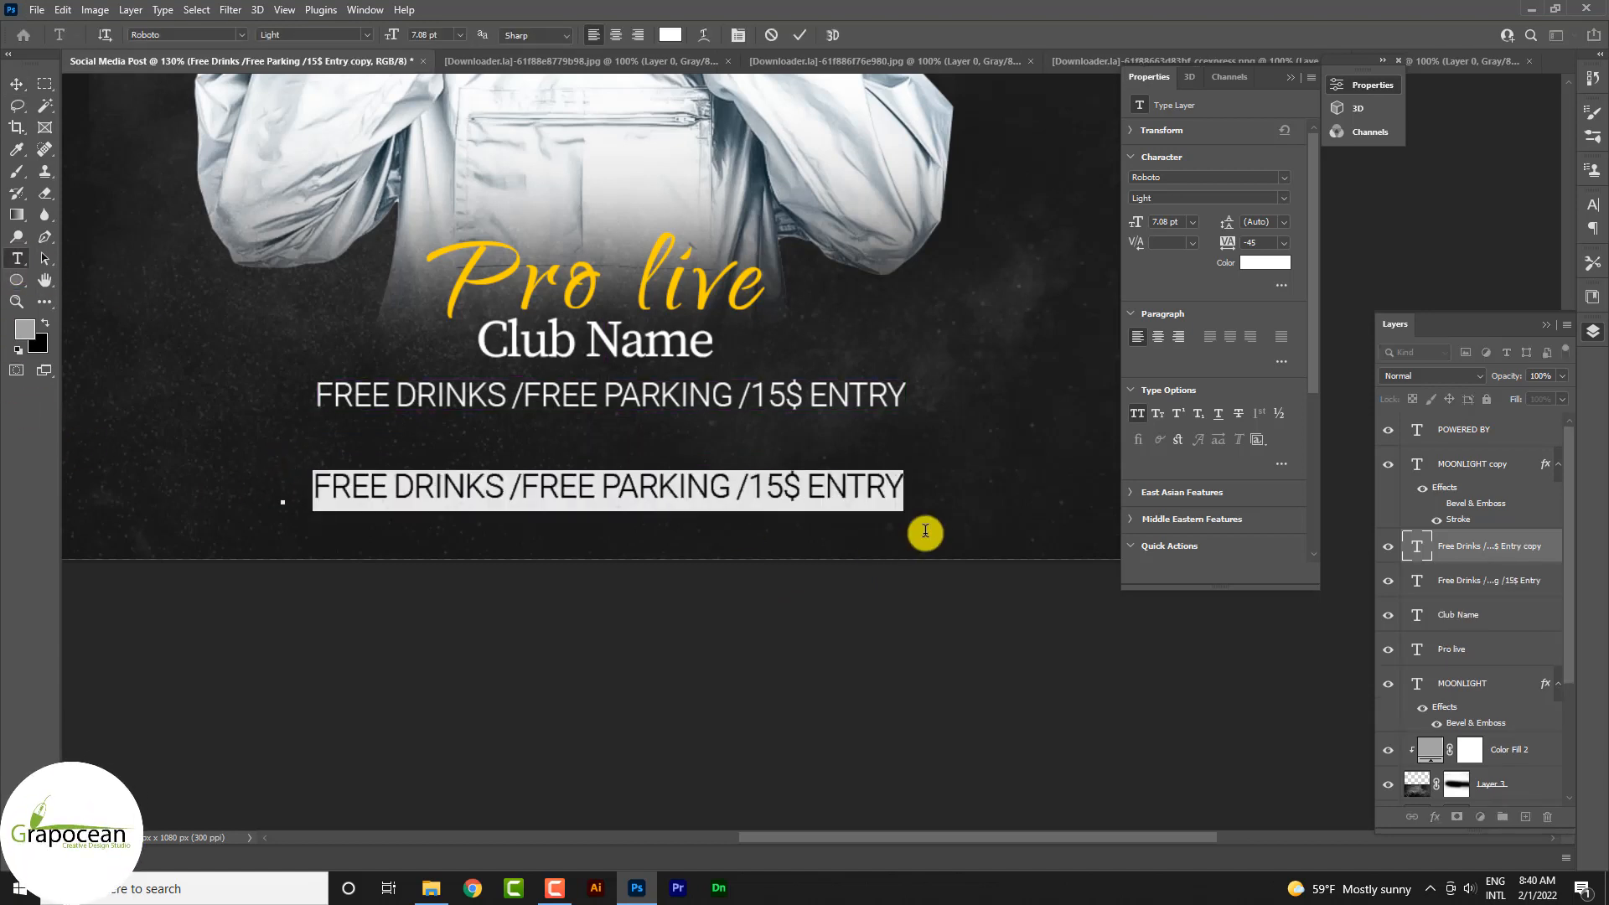
key("BackSpace")
type("WWW.GRAP")
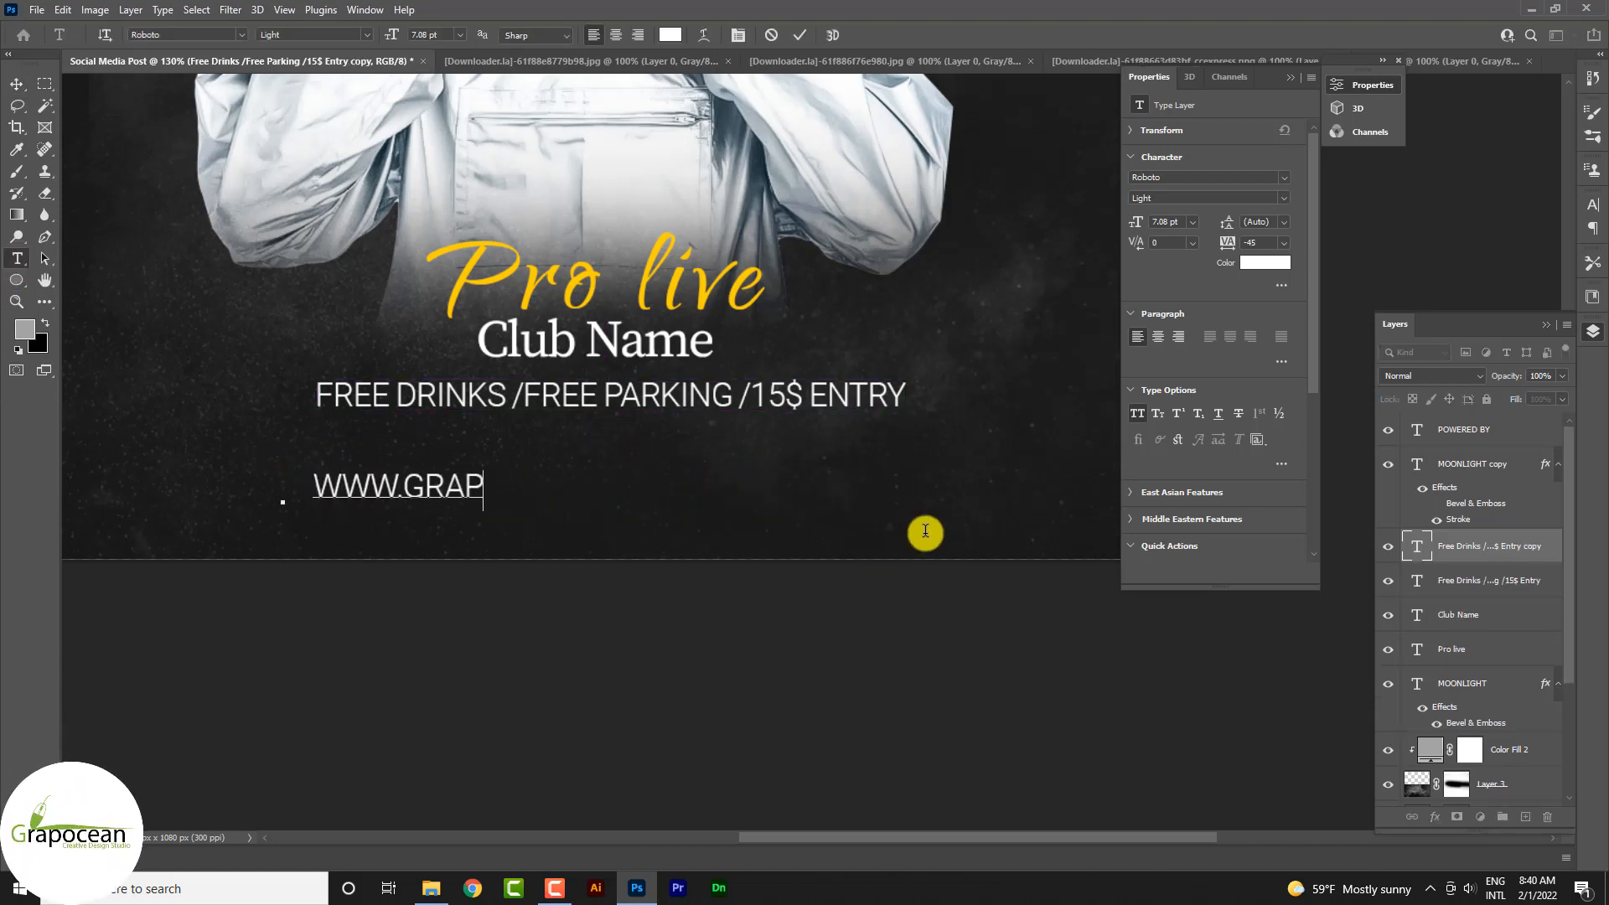
type("OCEAN.COM")
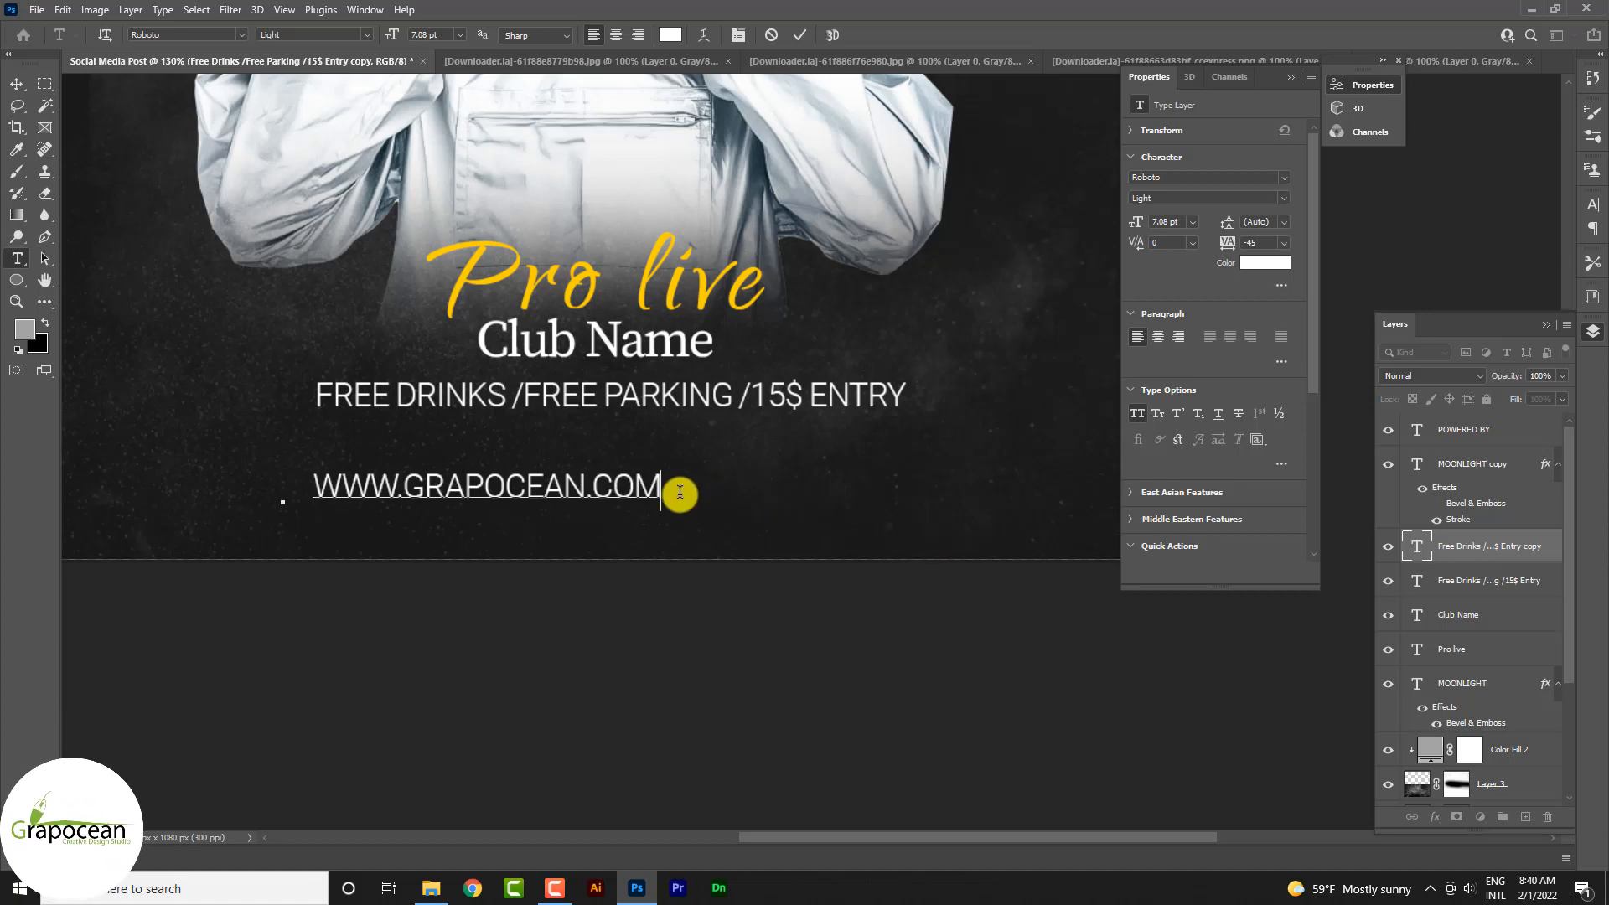
Turn off all caps for the website line, divide its size by 1.618 to 4.38 pt and set its tracking to 215
left_click_drag(679, 485, 8, 486)
left_click(1138, 413)
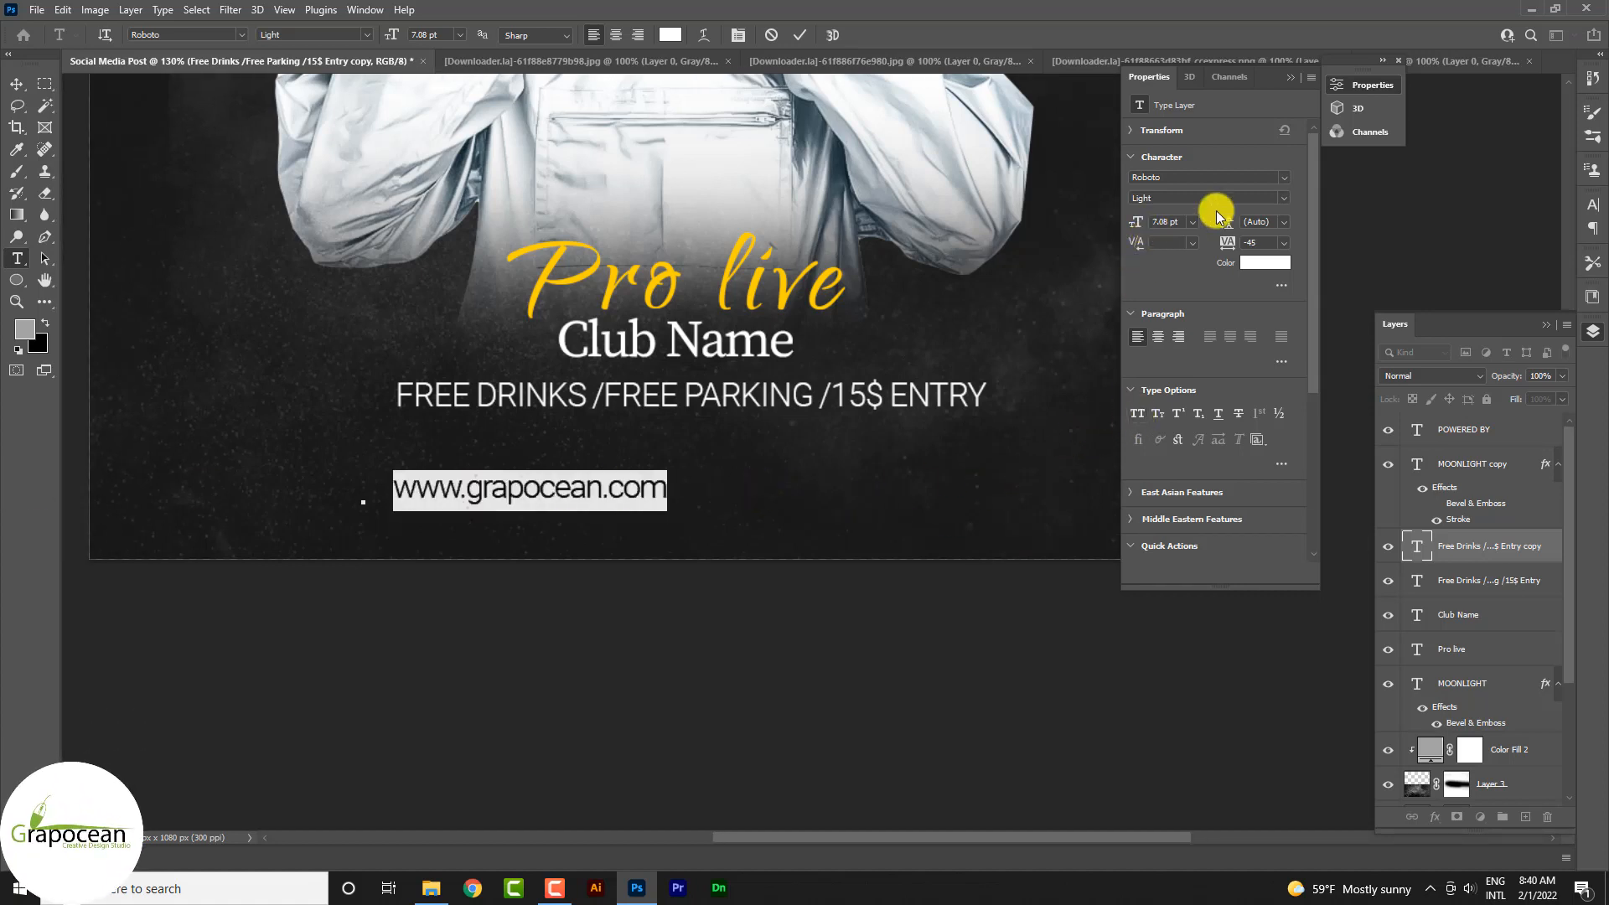
left_click(1165, 223)
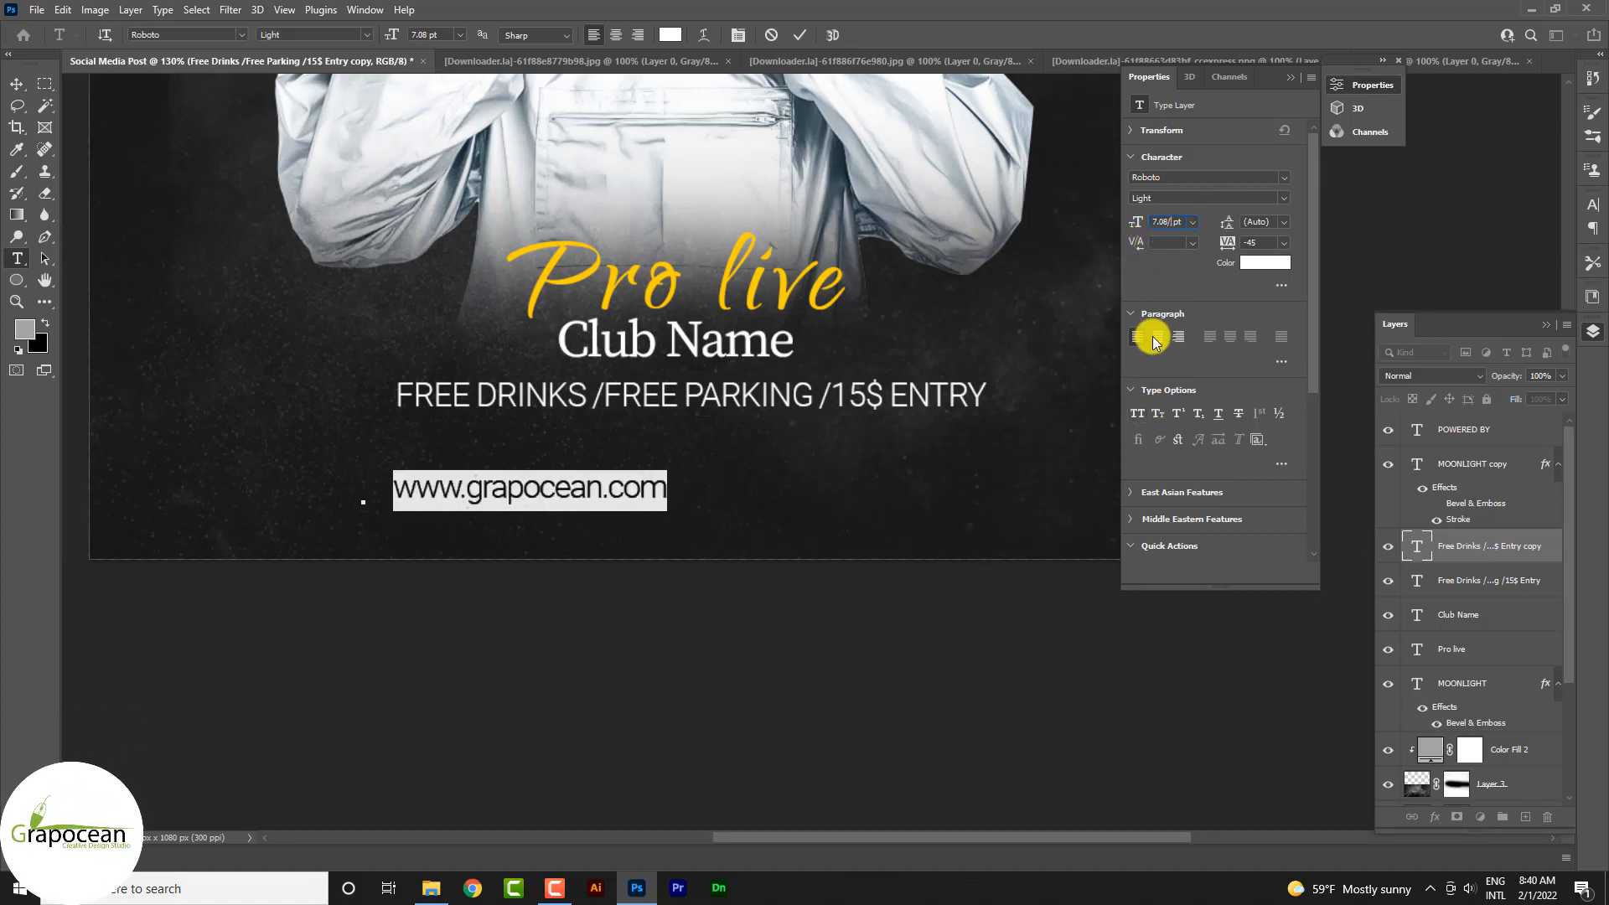
type("/1.618")
key("Return")
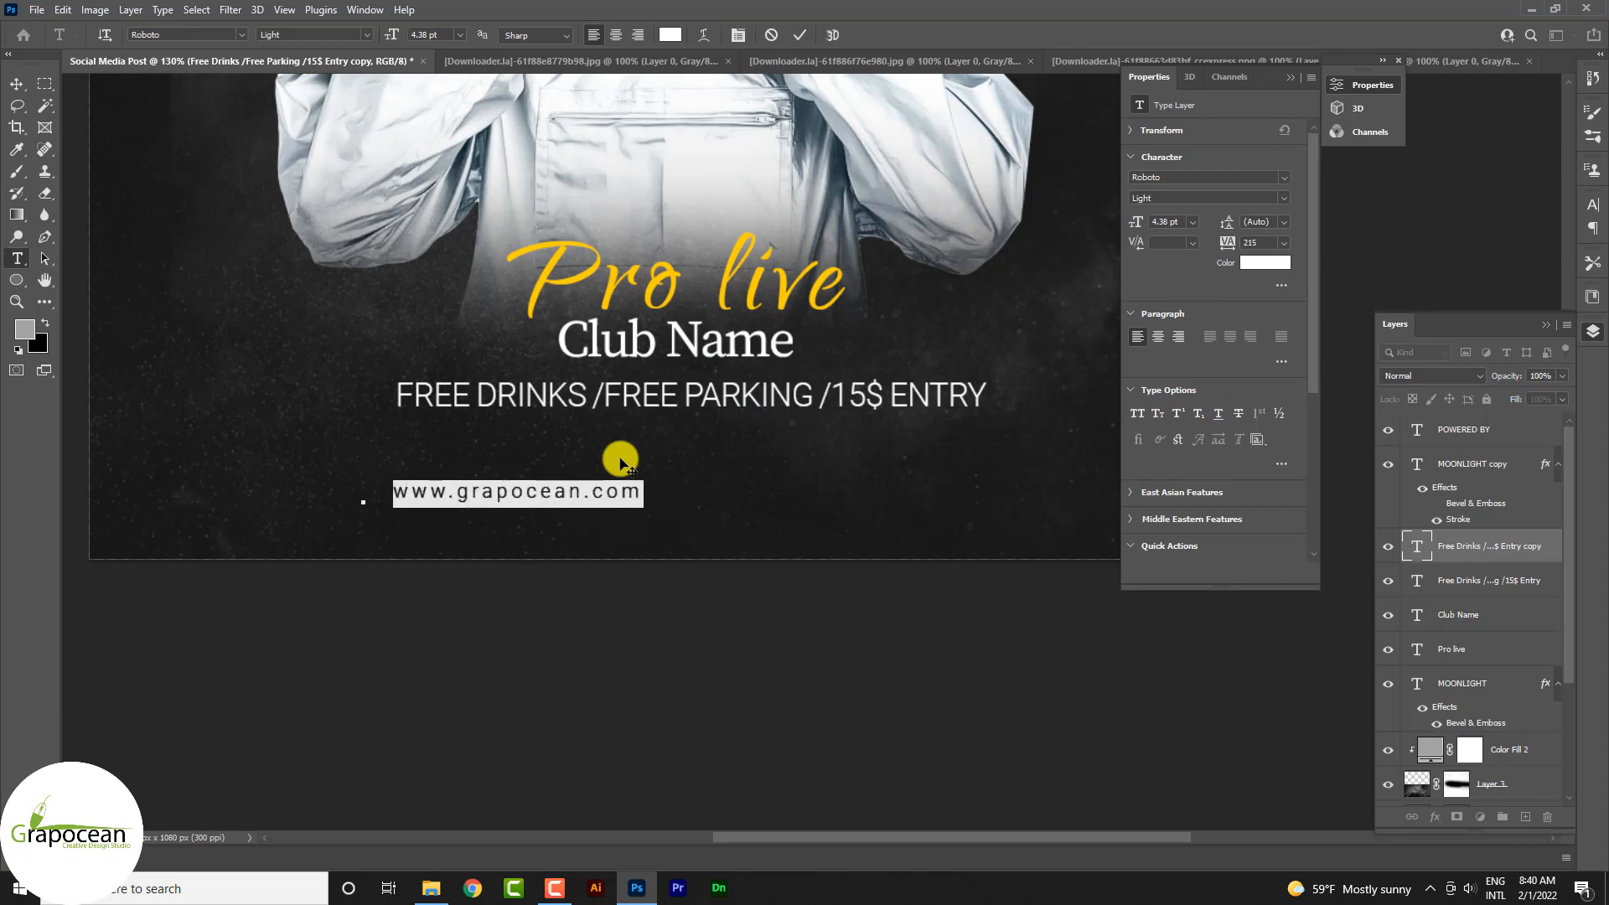
Commit the website text, move it into place below the offer line and centre it horizontally on the canvas
left_click(17, 84)
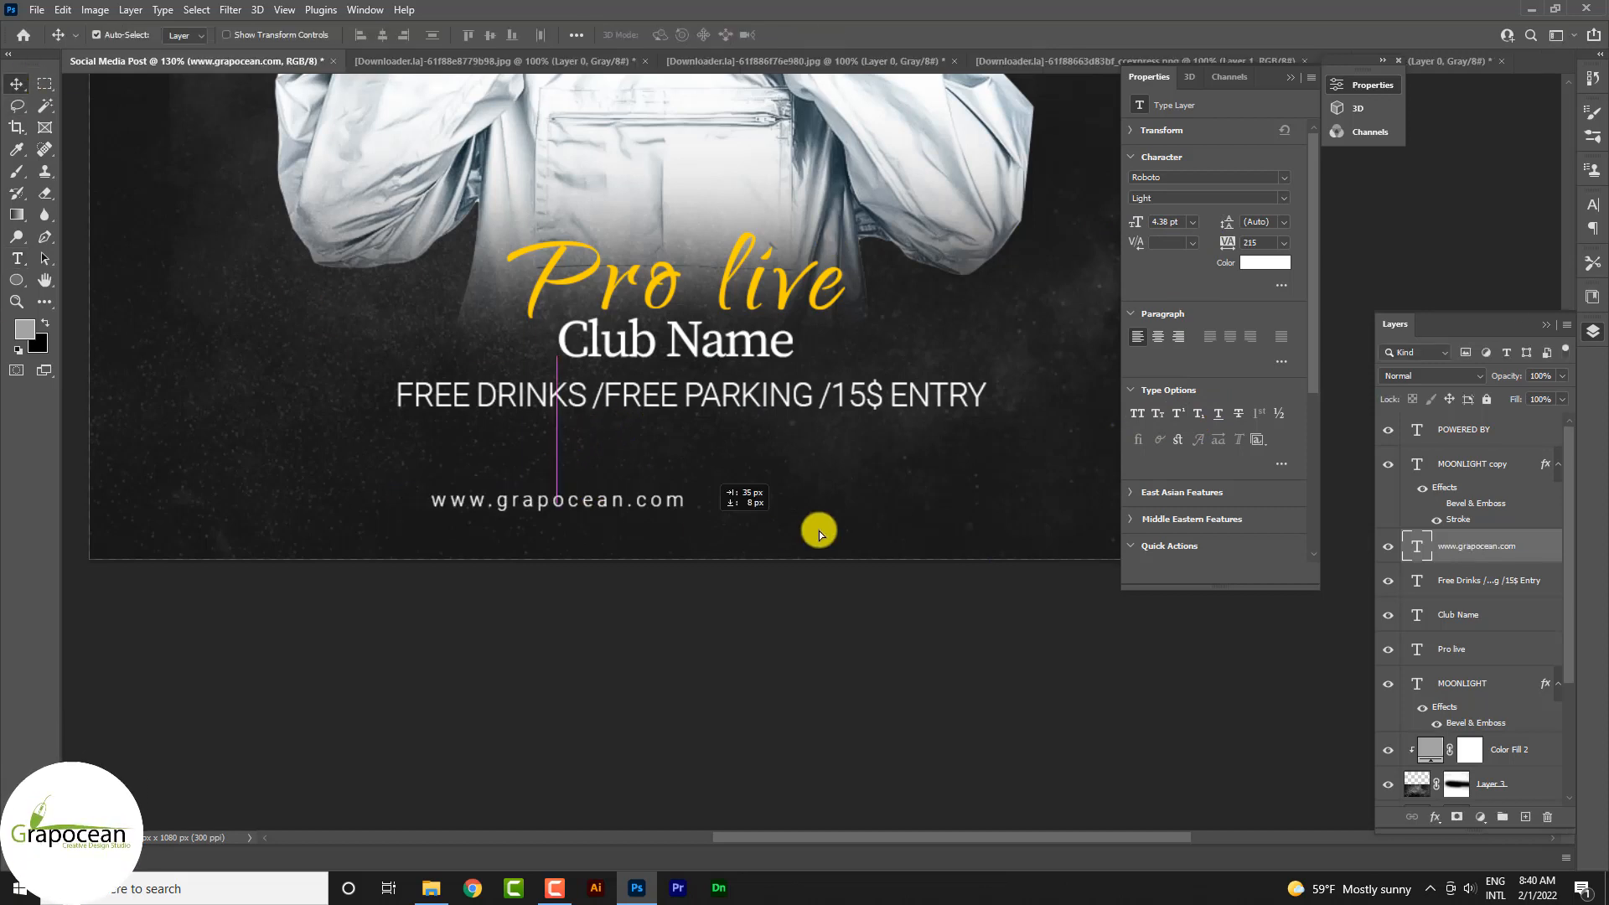
left_click_drag(819, 531, 721, 492)
key("ctrl+a")
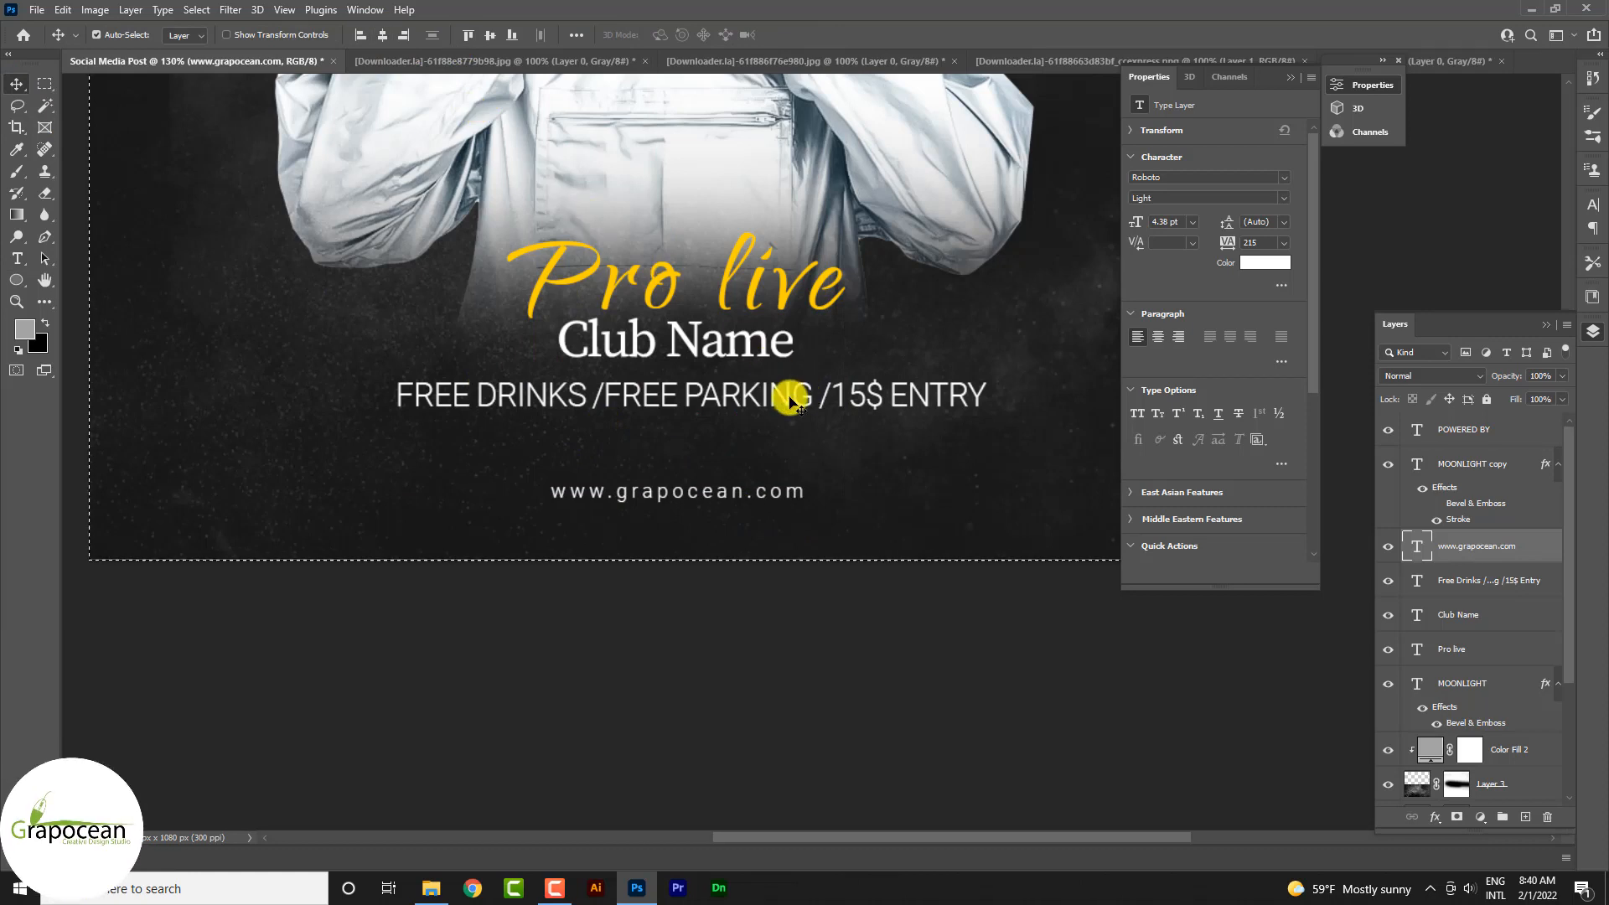
left_click(1086, 740)
Centre the FREE DRINKS offer line horizontally on the canvas and clear the selection
left_click(1449, 584)
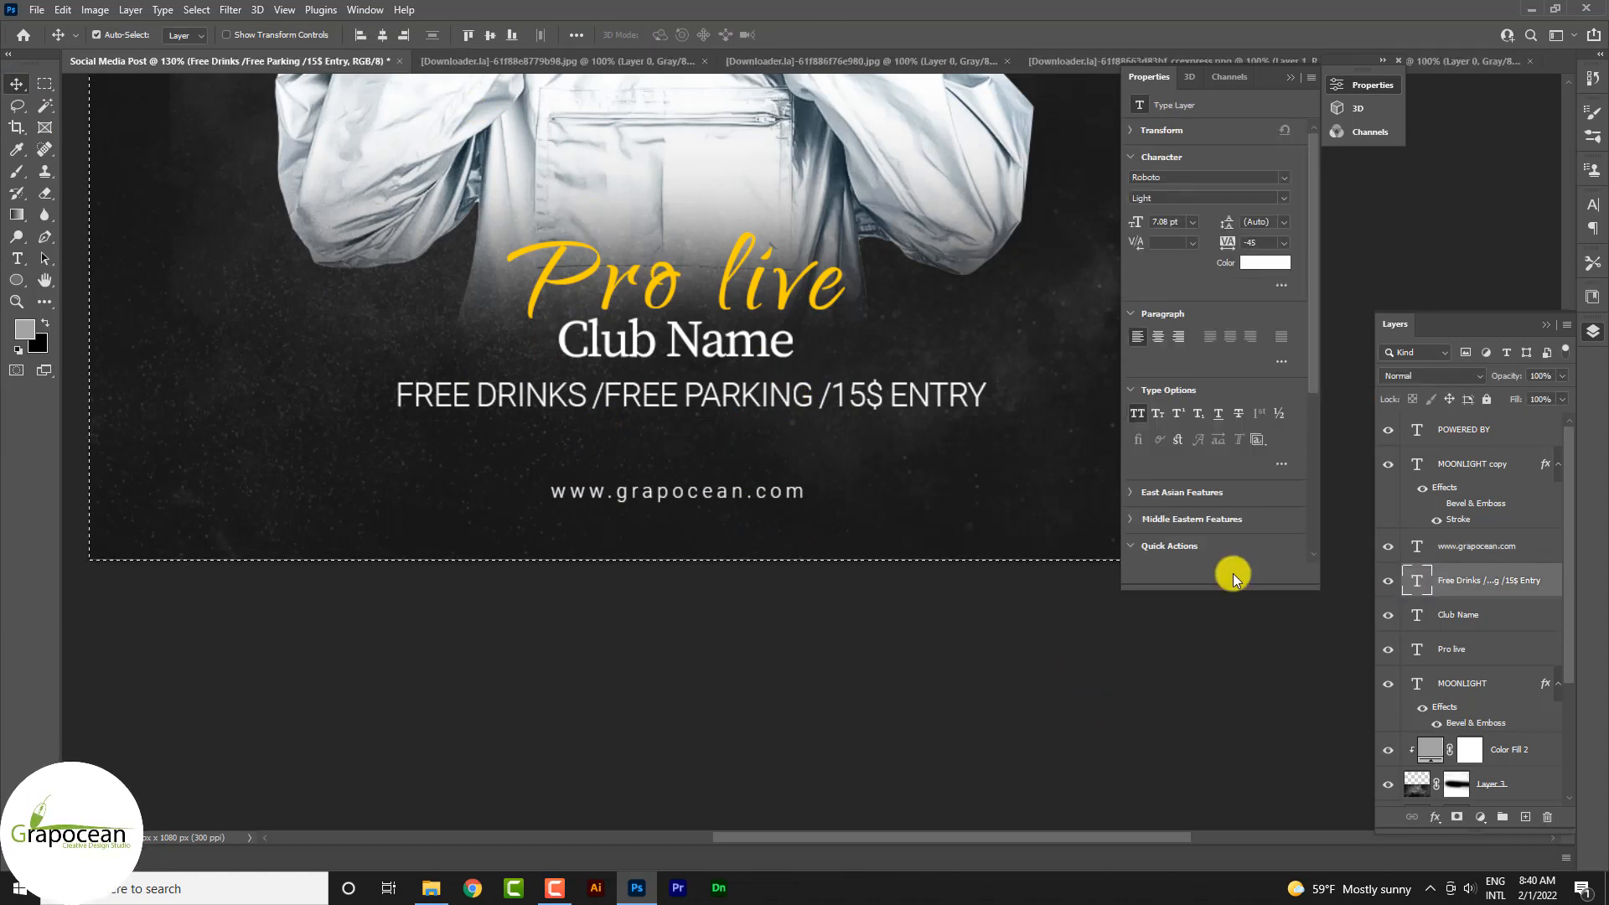
left_click(382, 34)
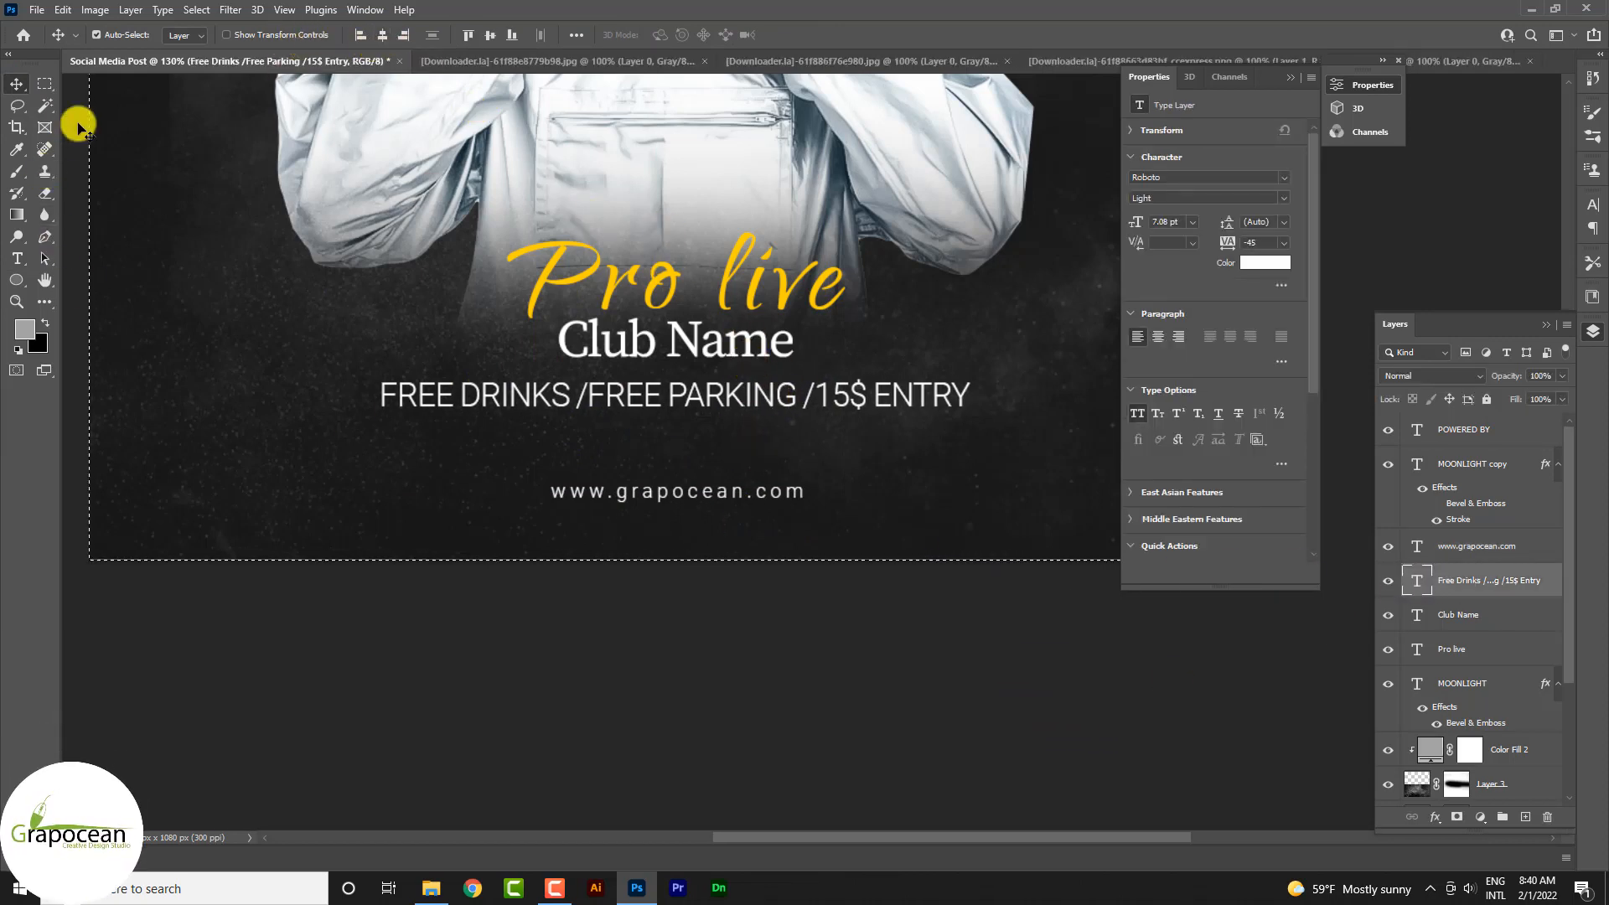
left_click(44, 84)
scroll(755, 647, "down", 5)
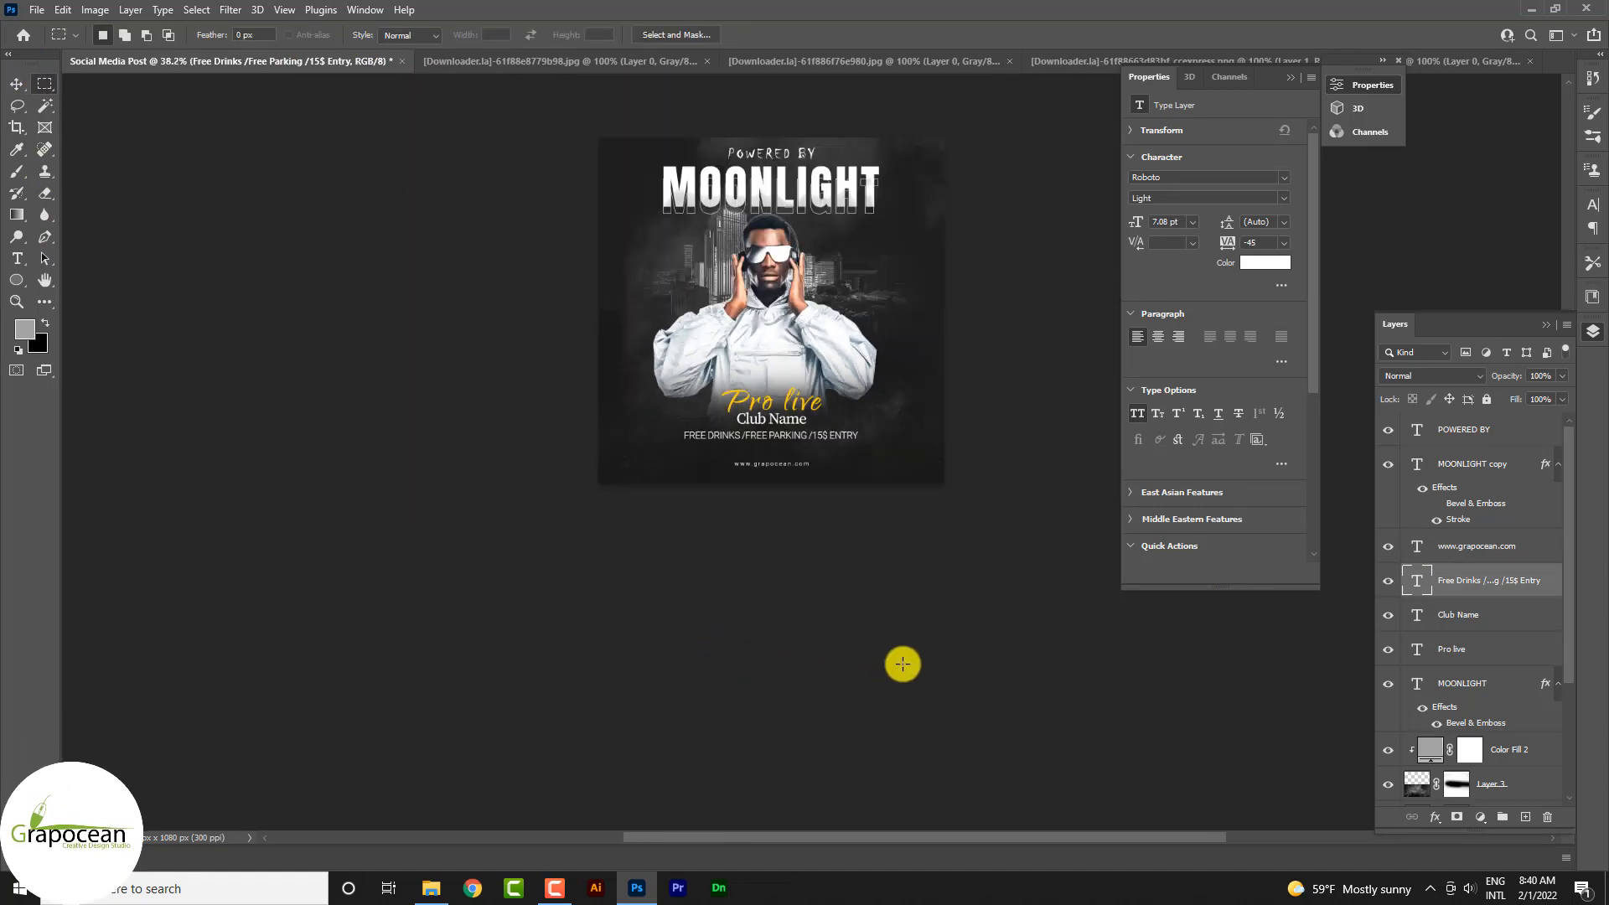
scroll(902, 664, "up", 2)
scroll(1017, 668, "up", 3)
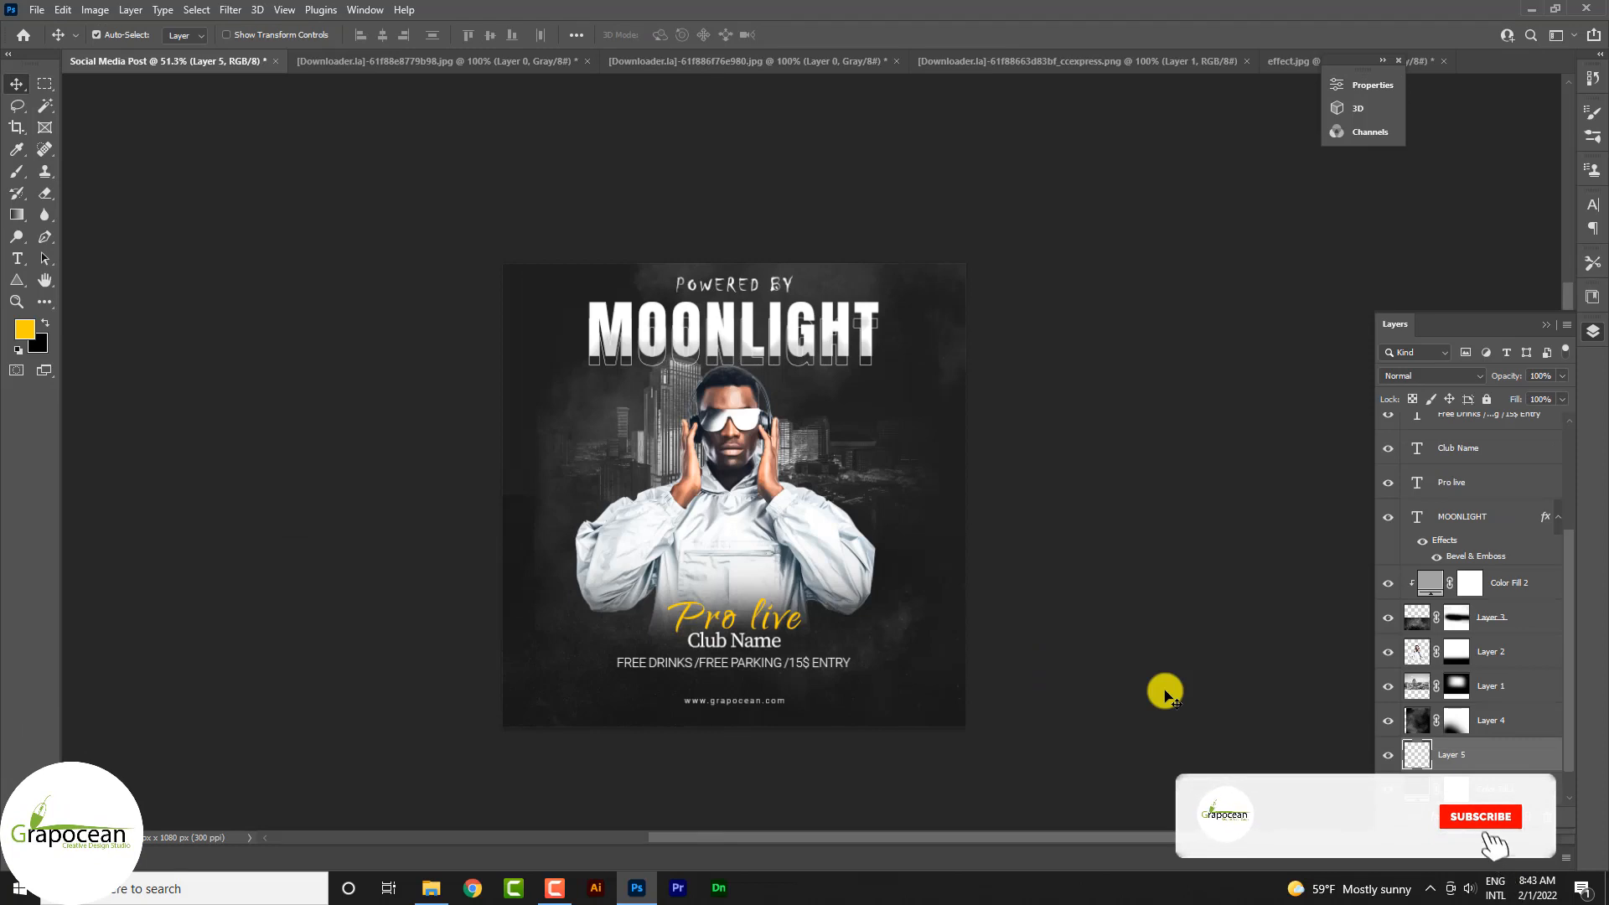
Draw a triangle shape about 802 by 695 px over the man, on the layer level just above Color Fill 1
scroll(1000, 693, "up", 2)
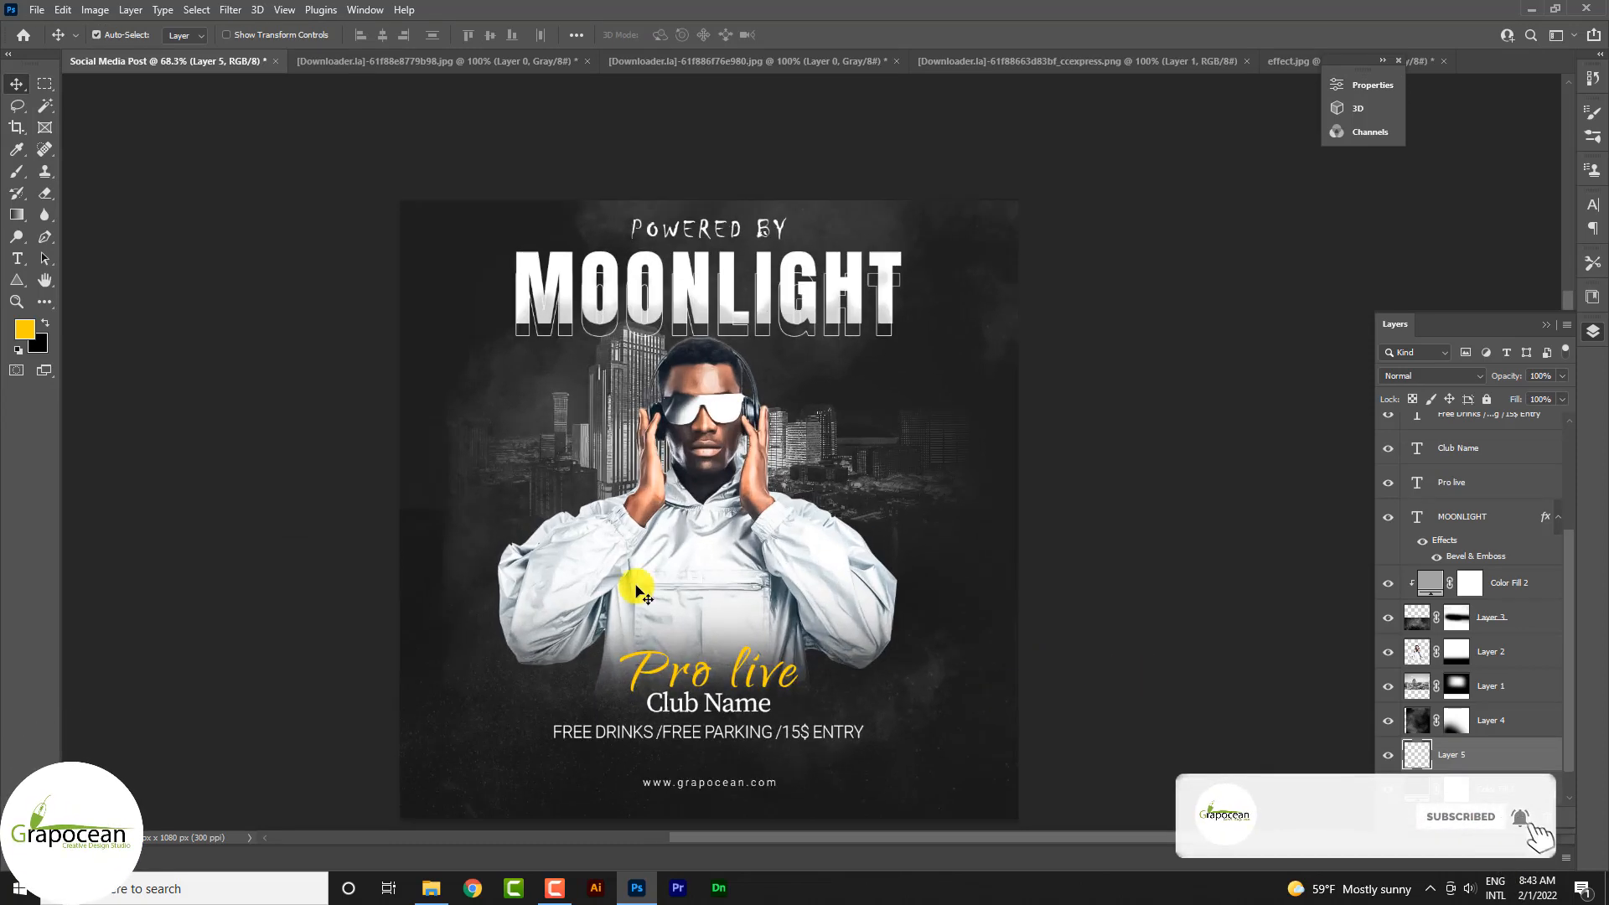
right_click(17, 280)
left_click(94, 309)
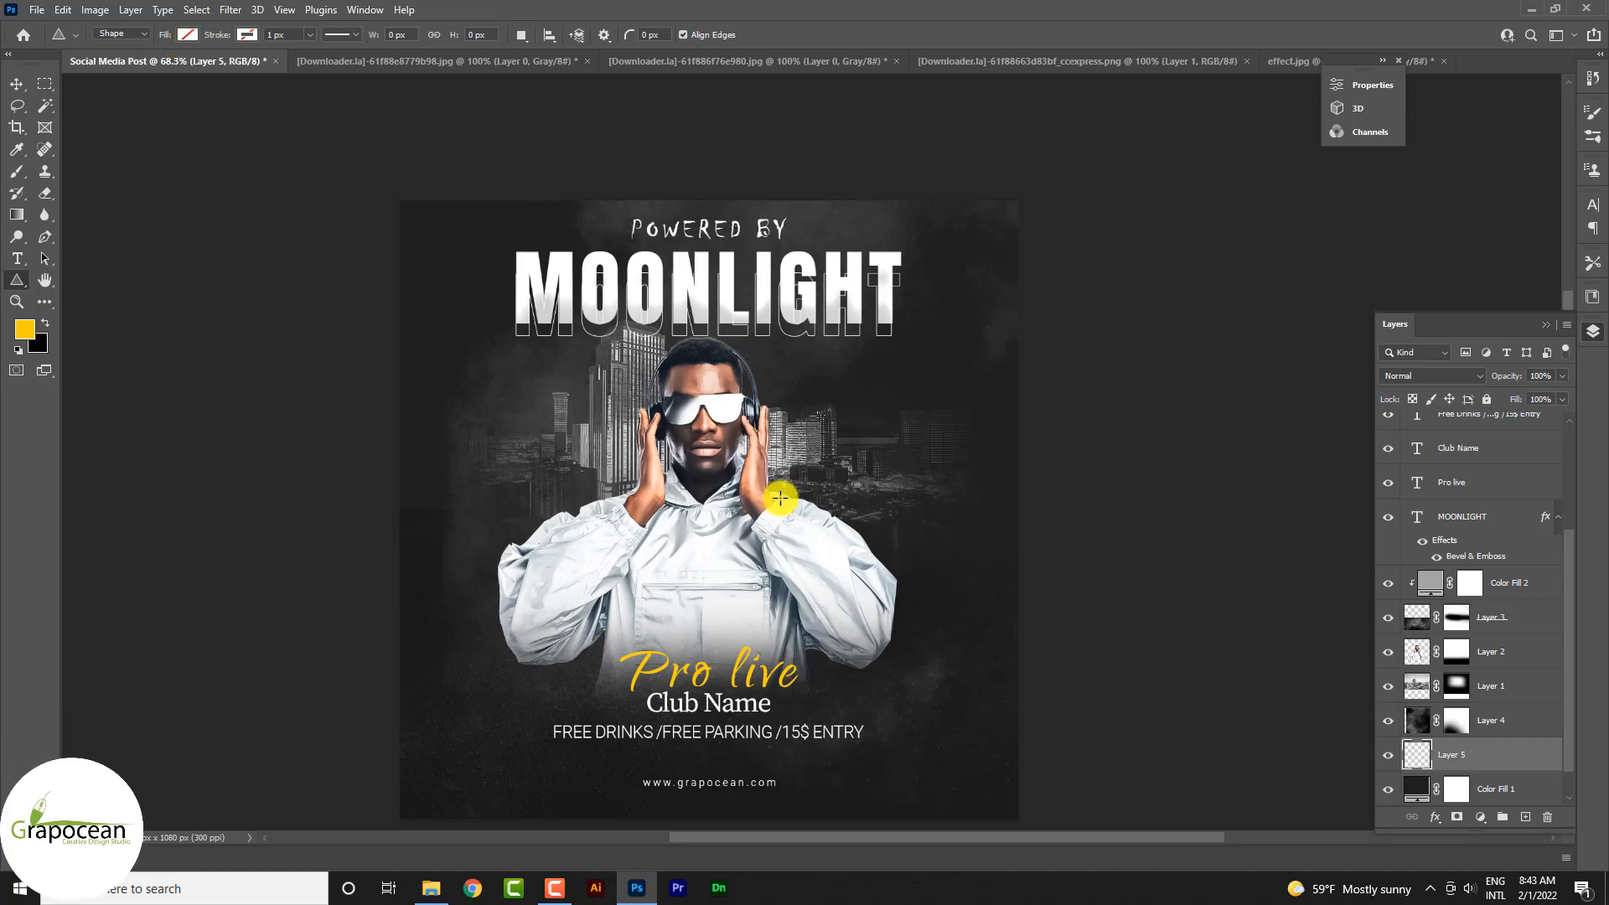
mouse_move(844, 617)
left_mouse_down()
mouse_move(1020, 726)
mouse_move(1182, 801)
mouse_move(1319, 839)
mouse_move(987, 540)
mouse_move(1115, 570)
left_mouse_up()
Give the unfilled triangle a yellow stroke using the recently used colour that matches the Pro live text
scroll(916, 485, "up", 3)
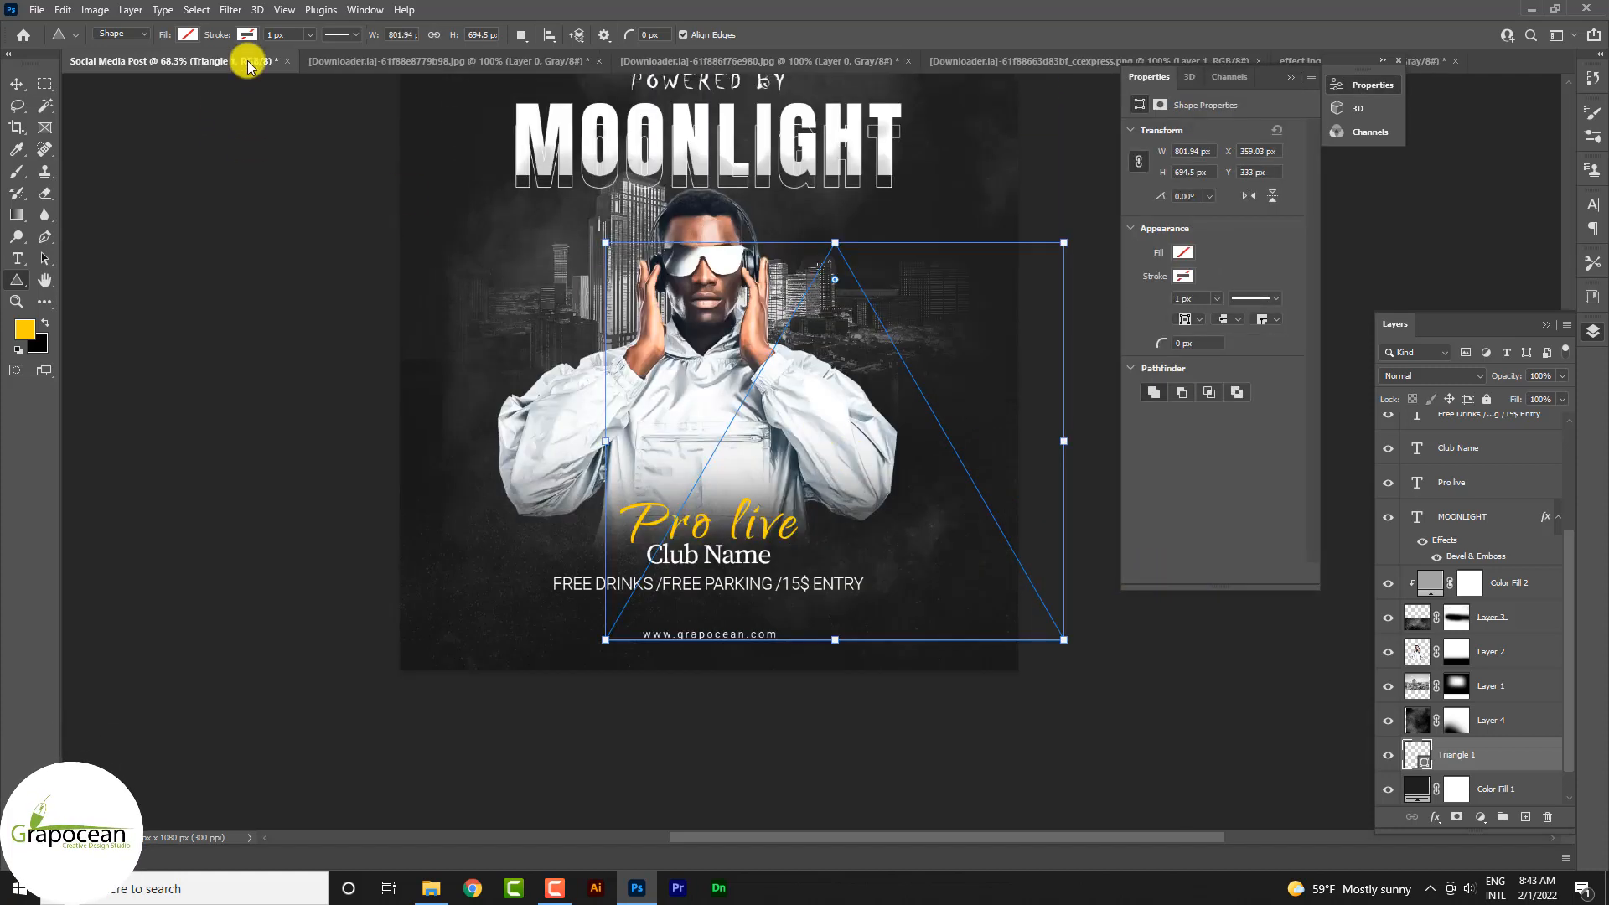
left_click(246, 35)
left_click(142, 123)
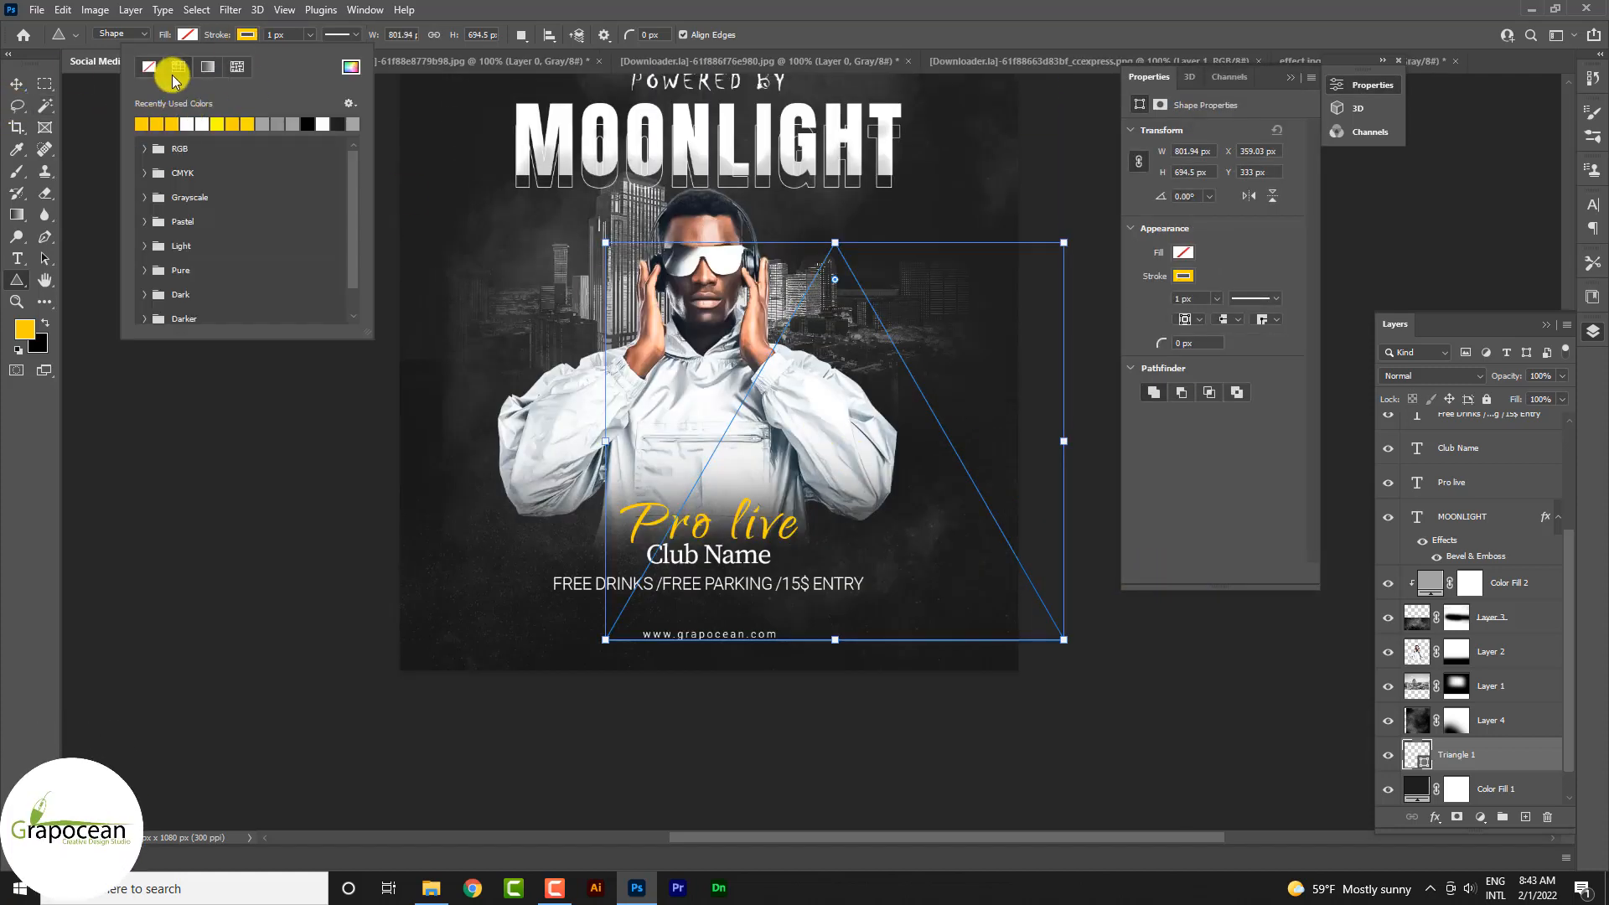
Move the triangle up behind the man to about X 136 px, Y 123 px, with its base at the Pro live text
left_click(16, 84)
key("ctrl+t")
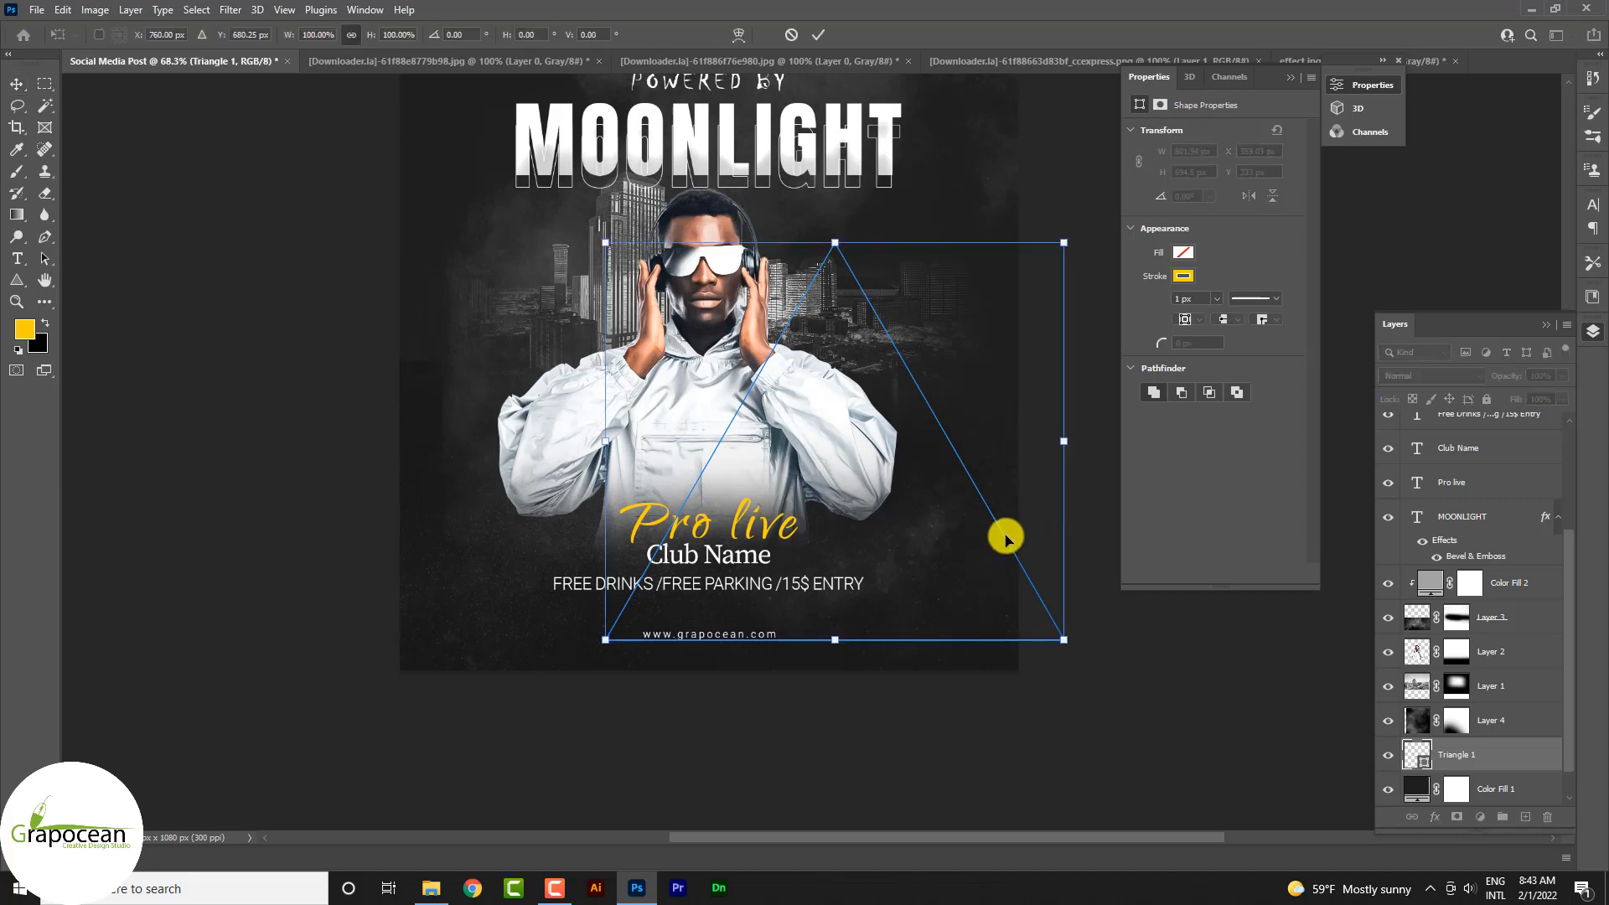
left_click_drag(1005, 531, 881, 419)
left_click(820, 35)
scroll(1004, 575, "down", 1)
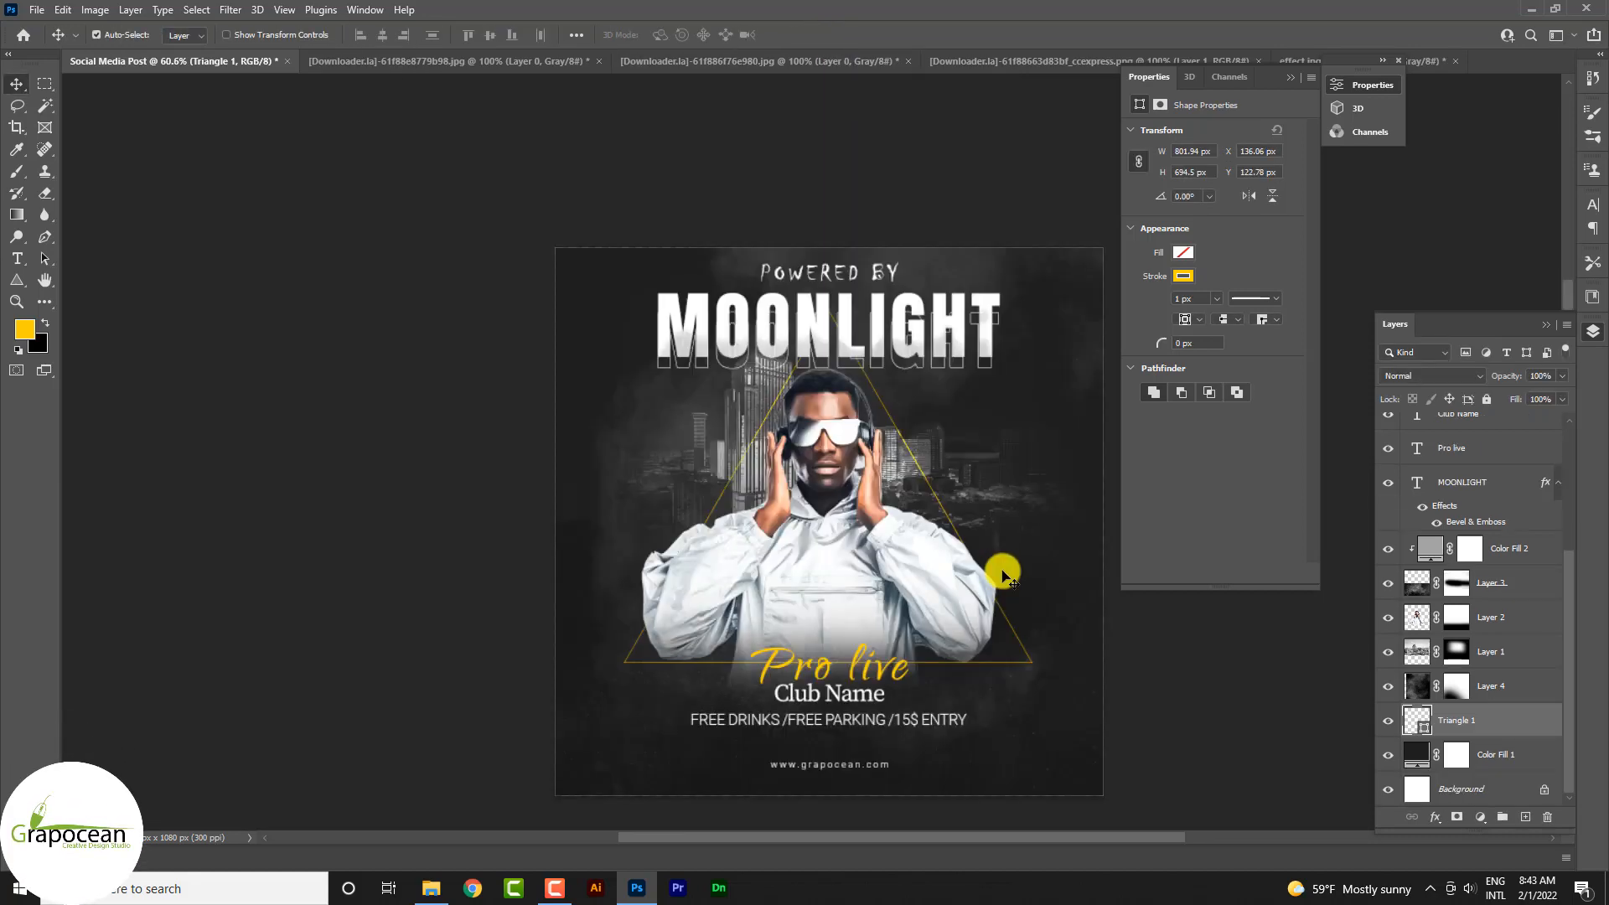
left_click(1389, 723)
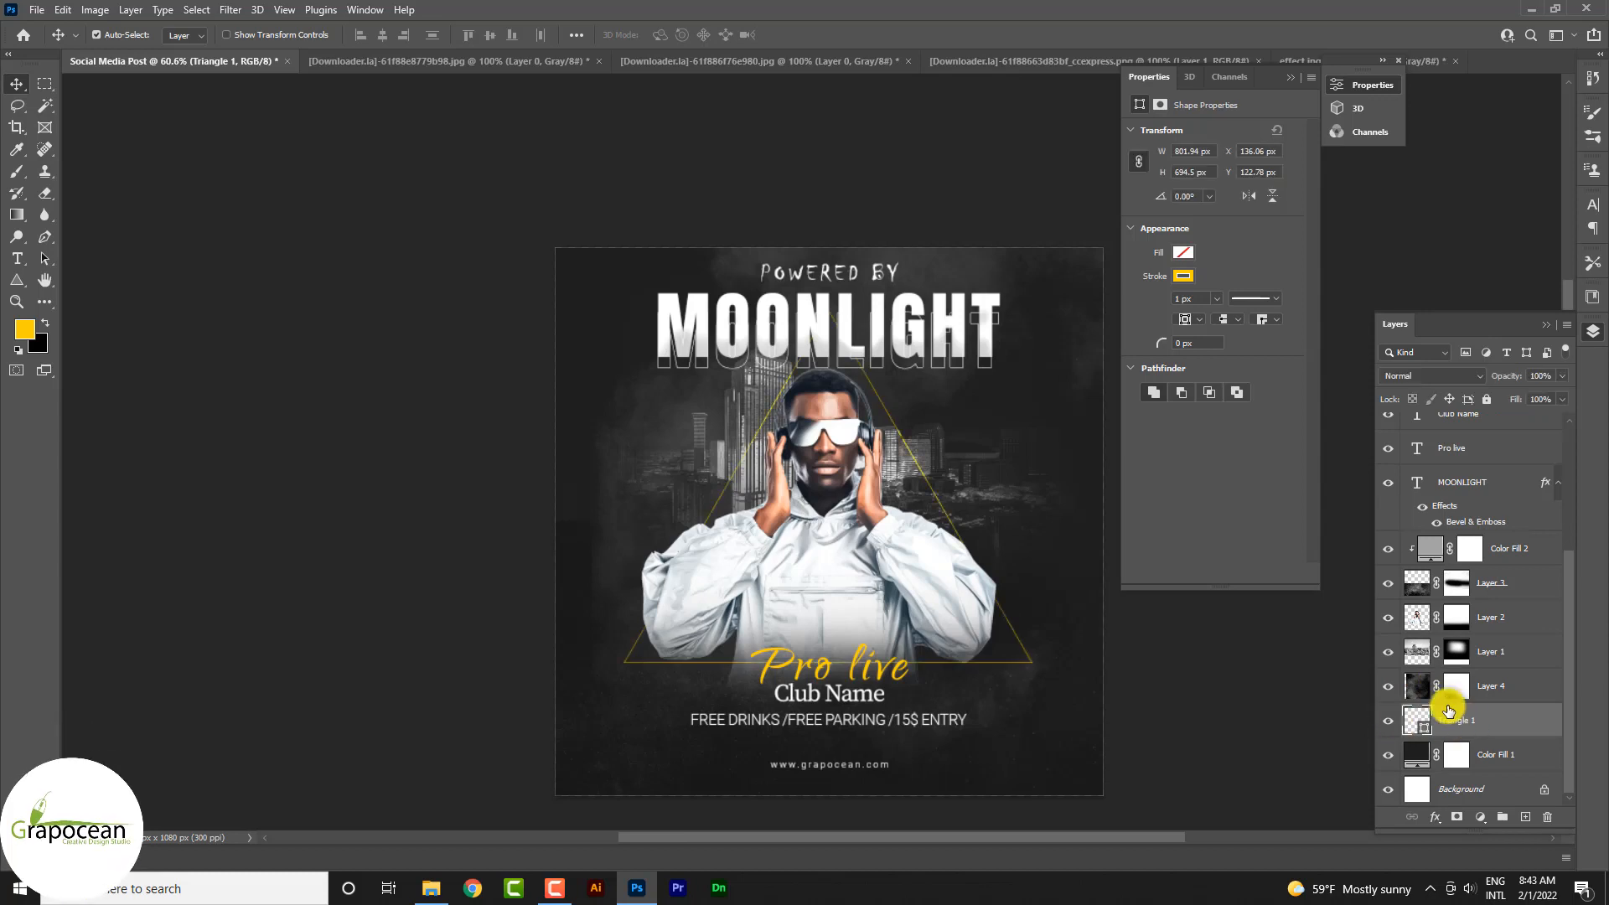
Set the triangle's stroke width to 4.68 px
left_click(18, 287)
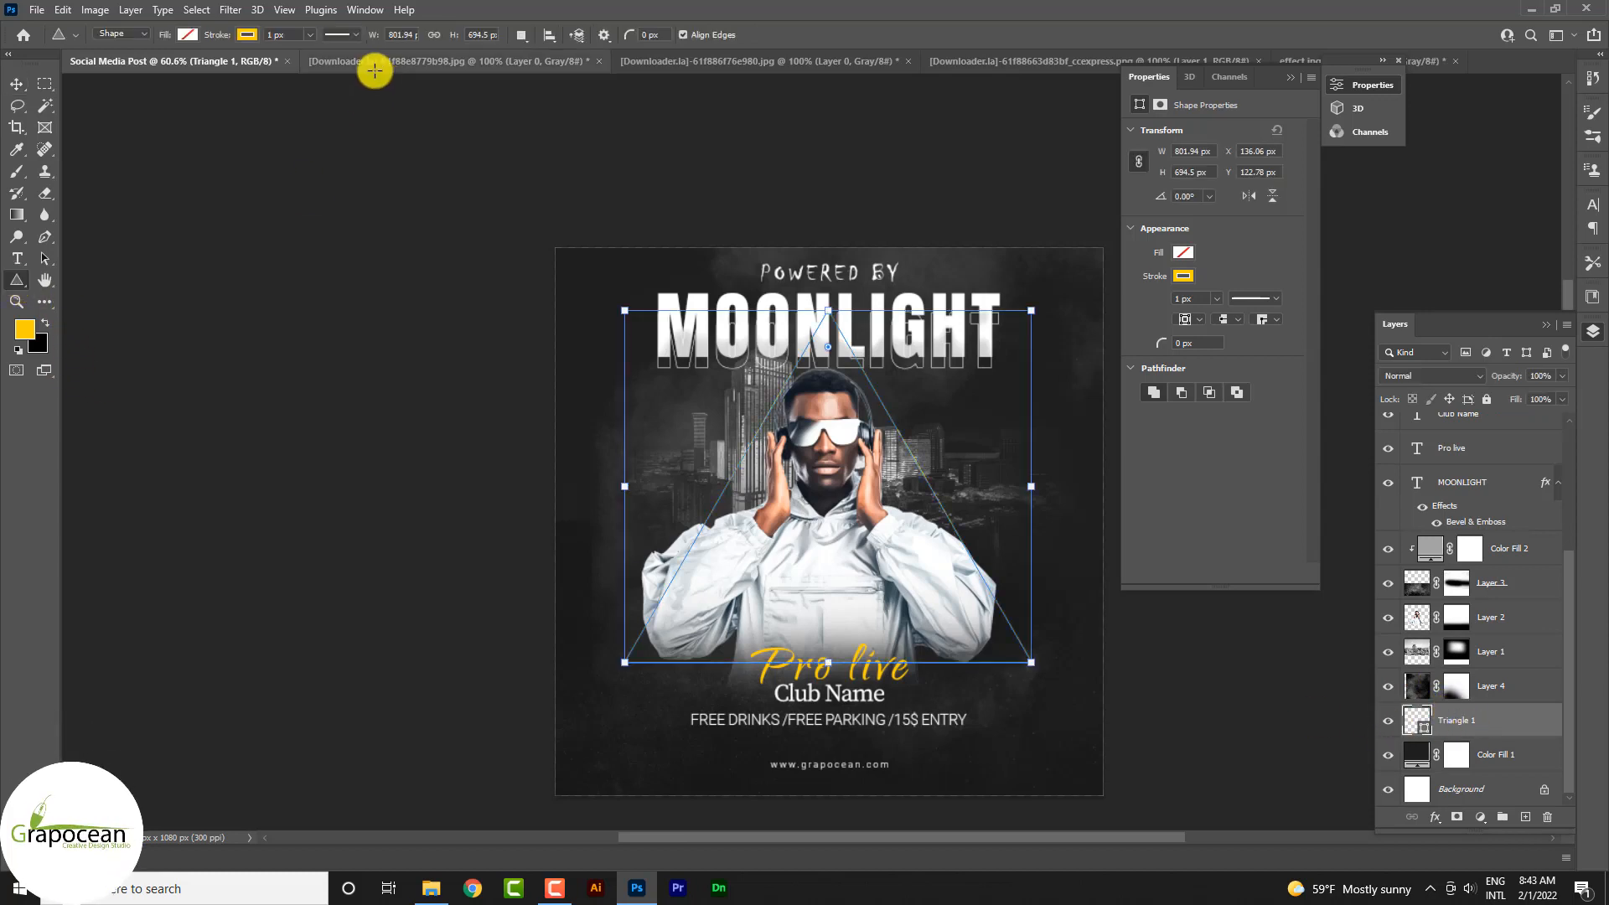
left_click(309, 35)
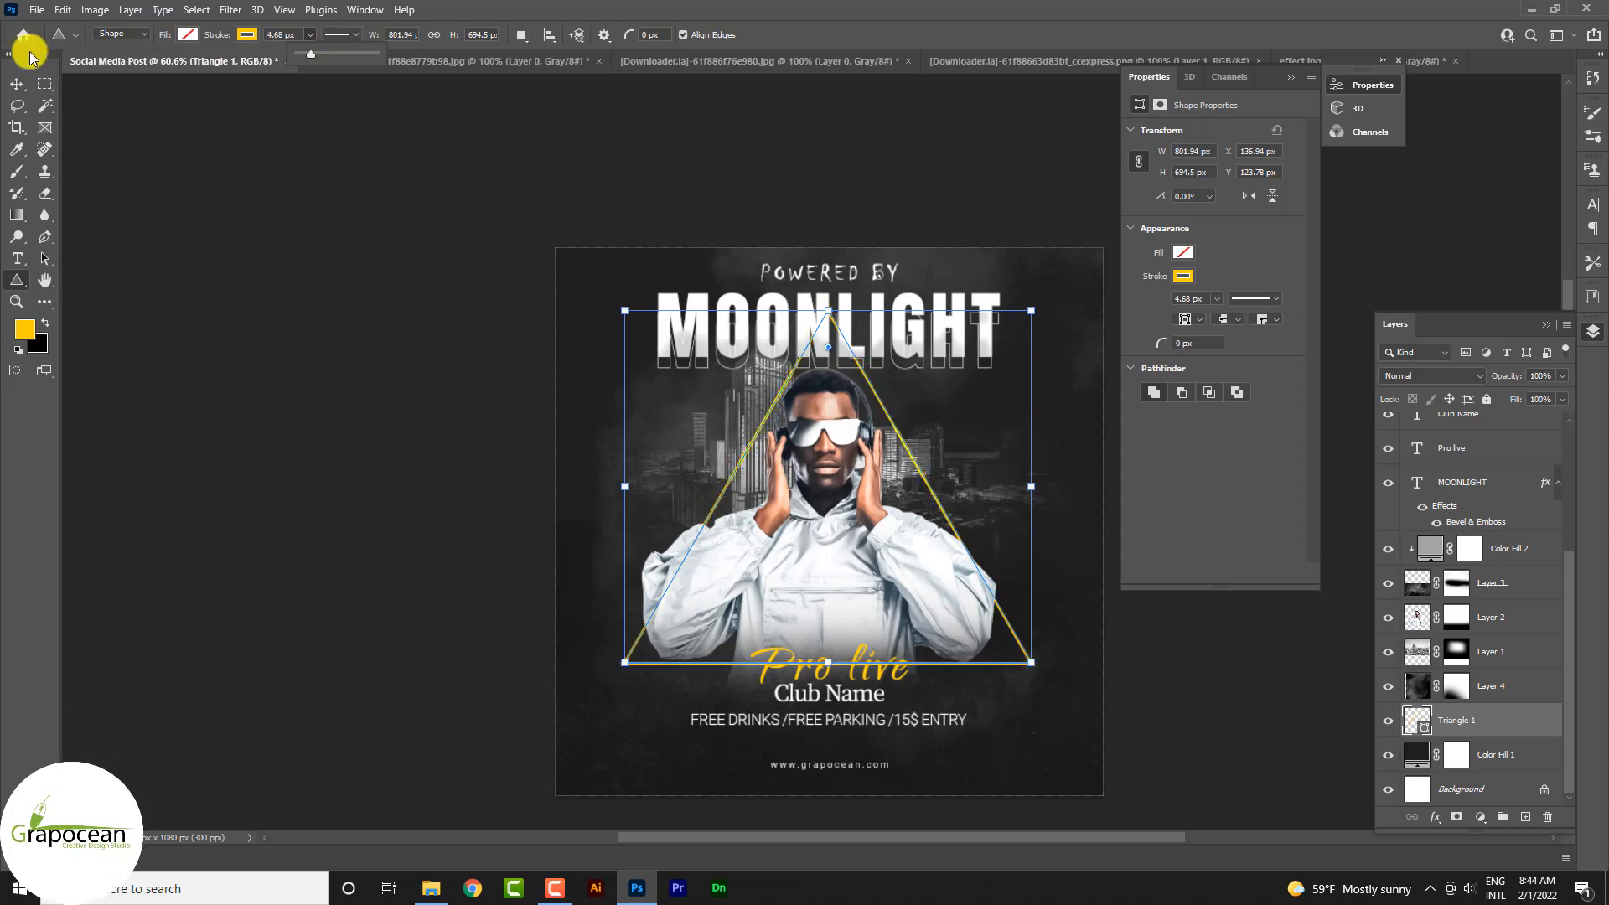
left_click(20, 84)
Add a yellow Outer Glow to the triangle with Lighten blending, 100% opacity and a size of 24 px
right_click(1473, 722)
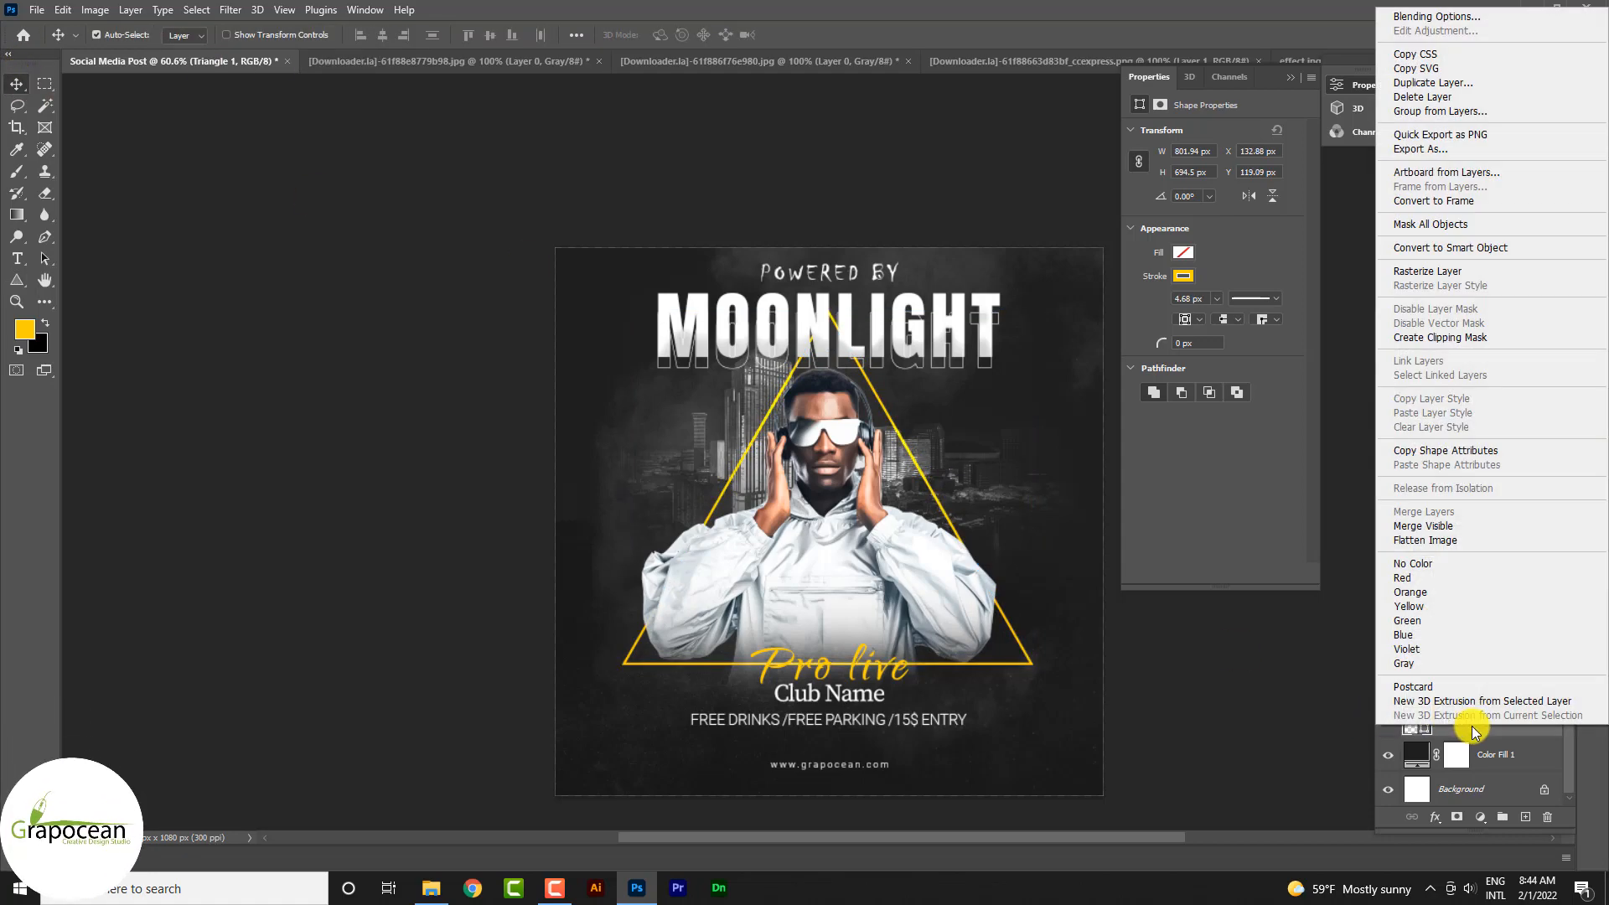
left_click(1432, 17)
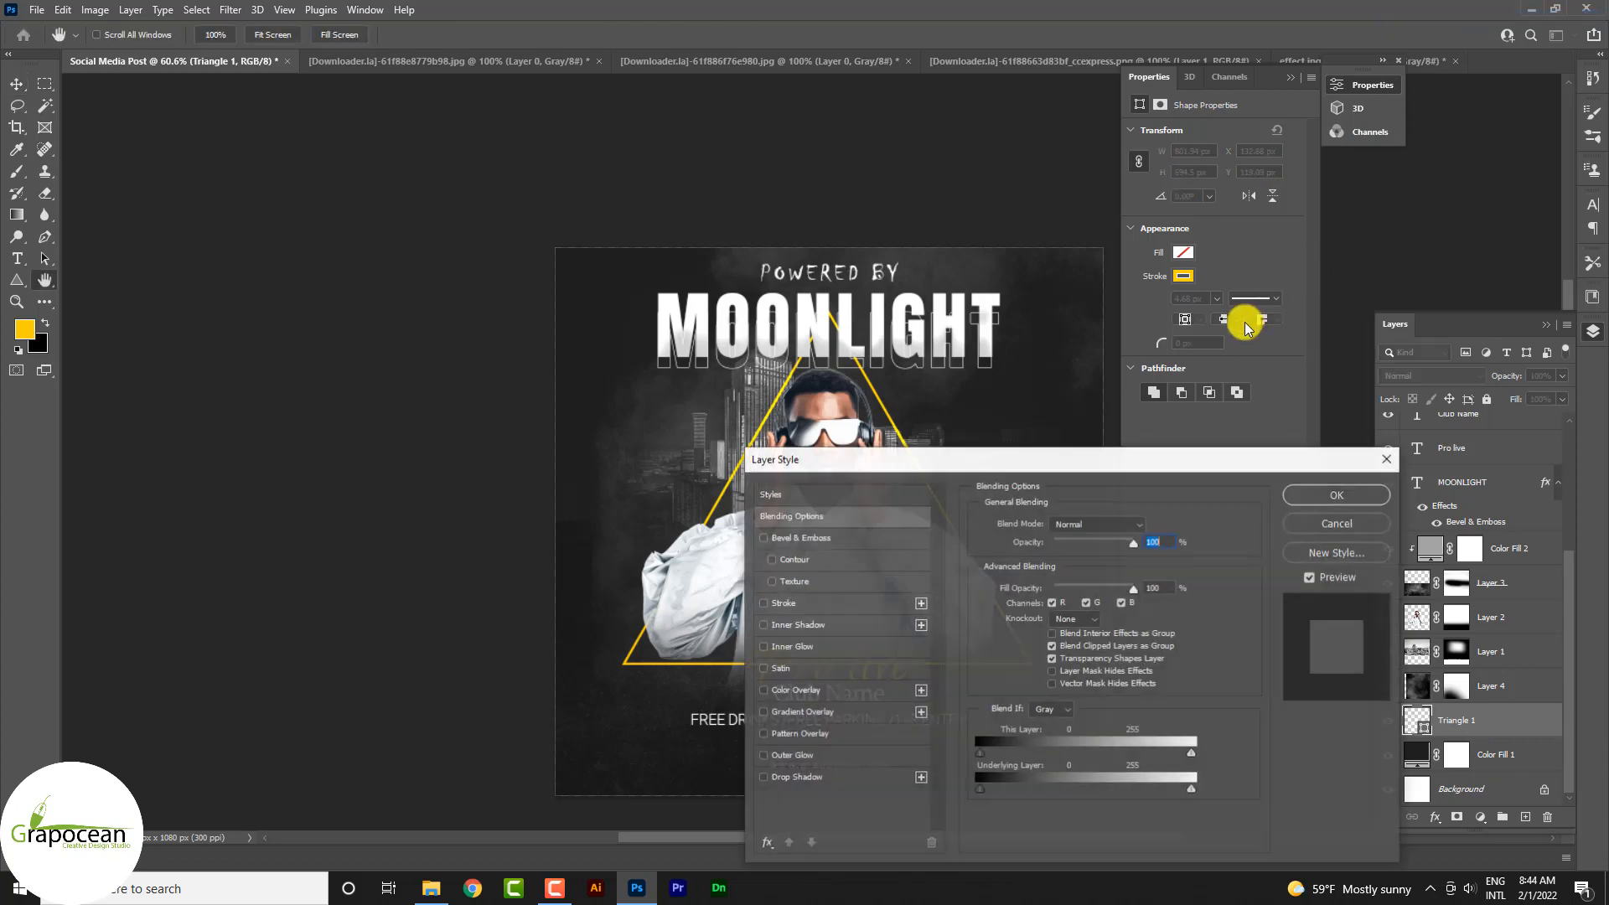
left_click(826, 757)
left_click_drag(930, 456, 735, 630)
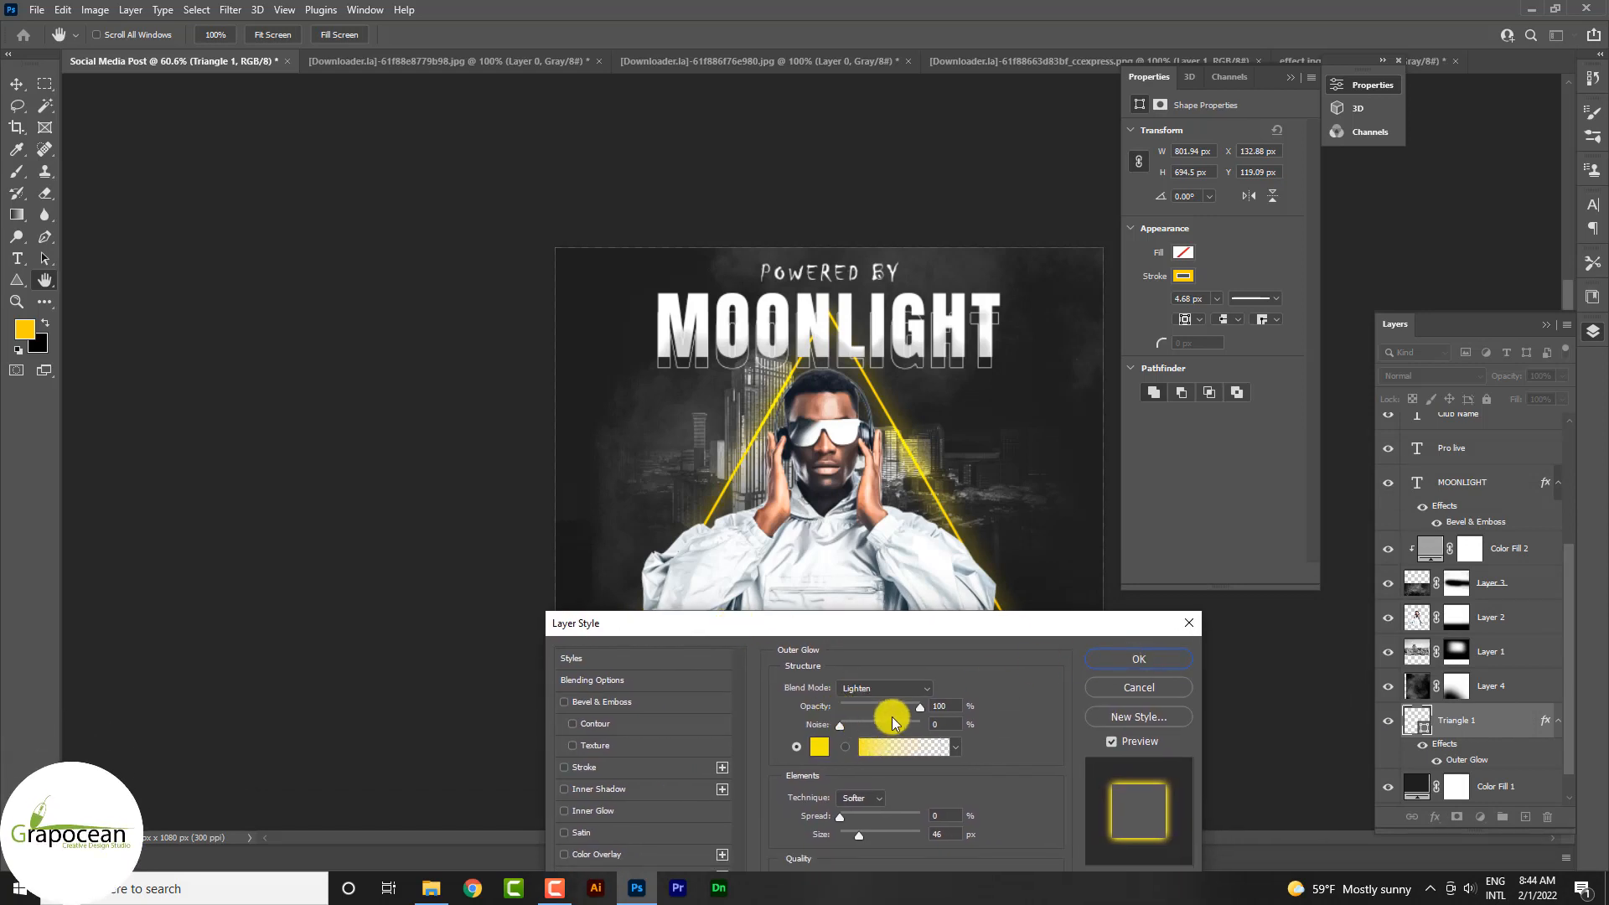
left_click_drag(930, 632, 1261, 427)
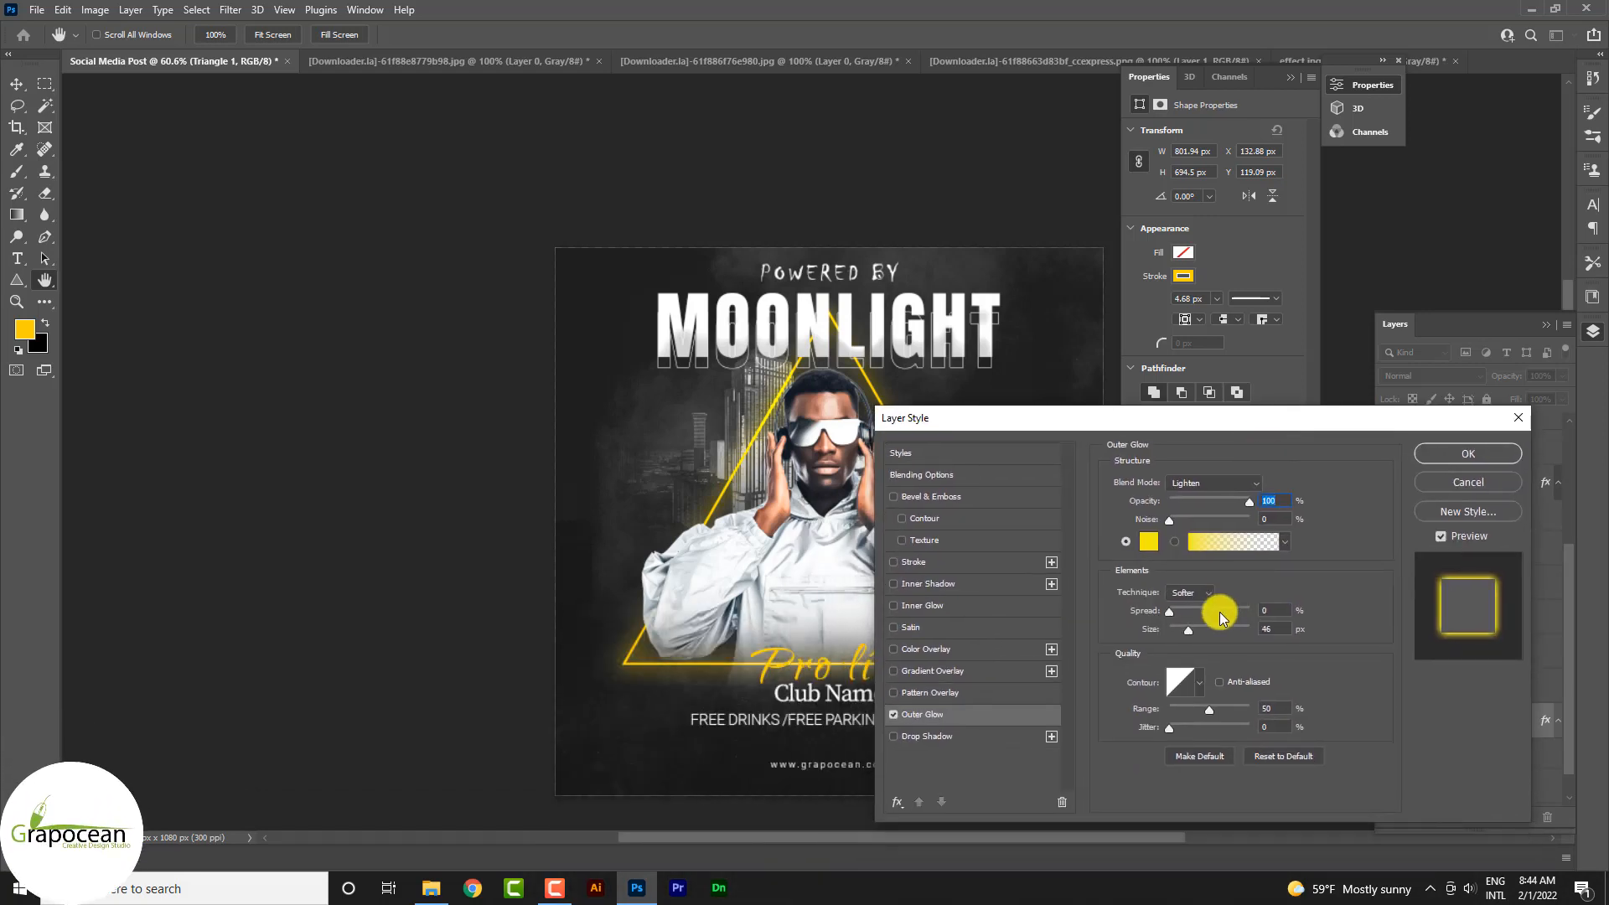
left_click_drag(1190, 630, 1183, 632)
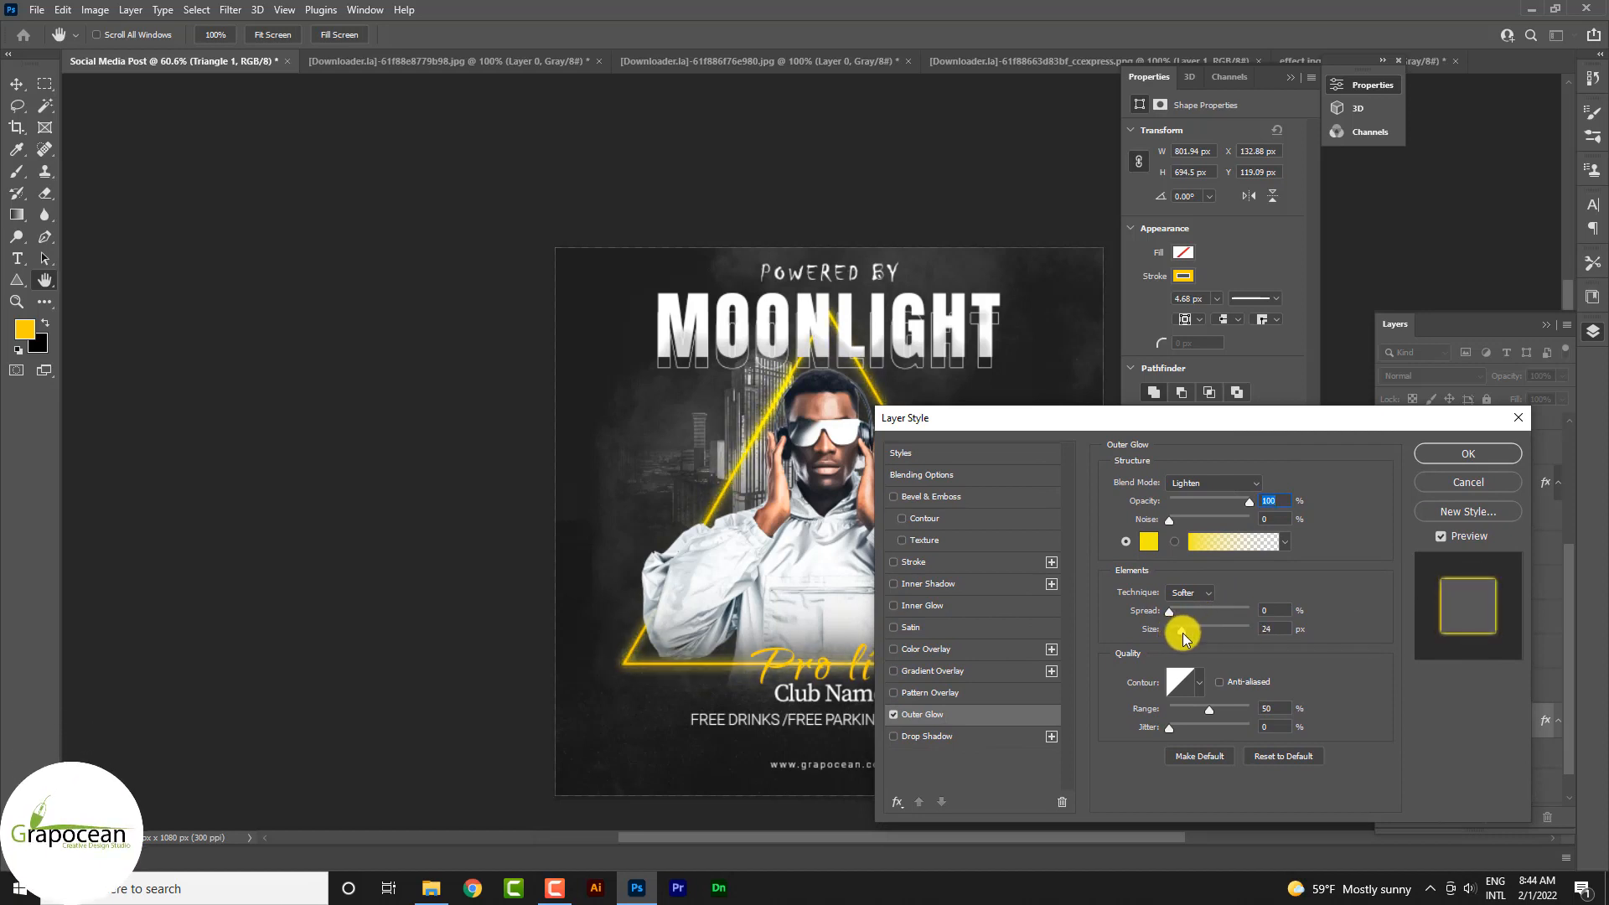
left_click(1201, 683)
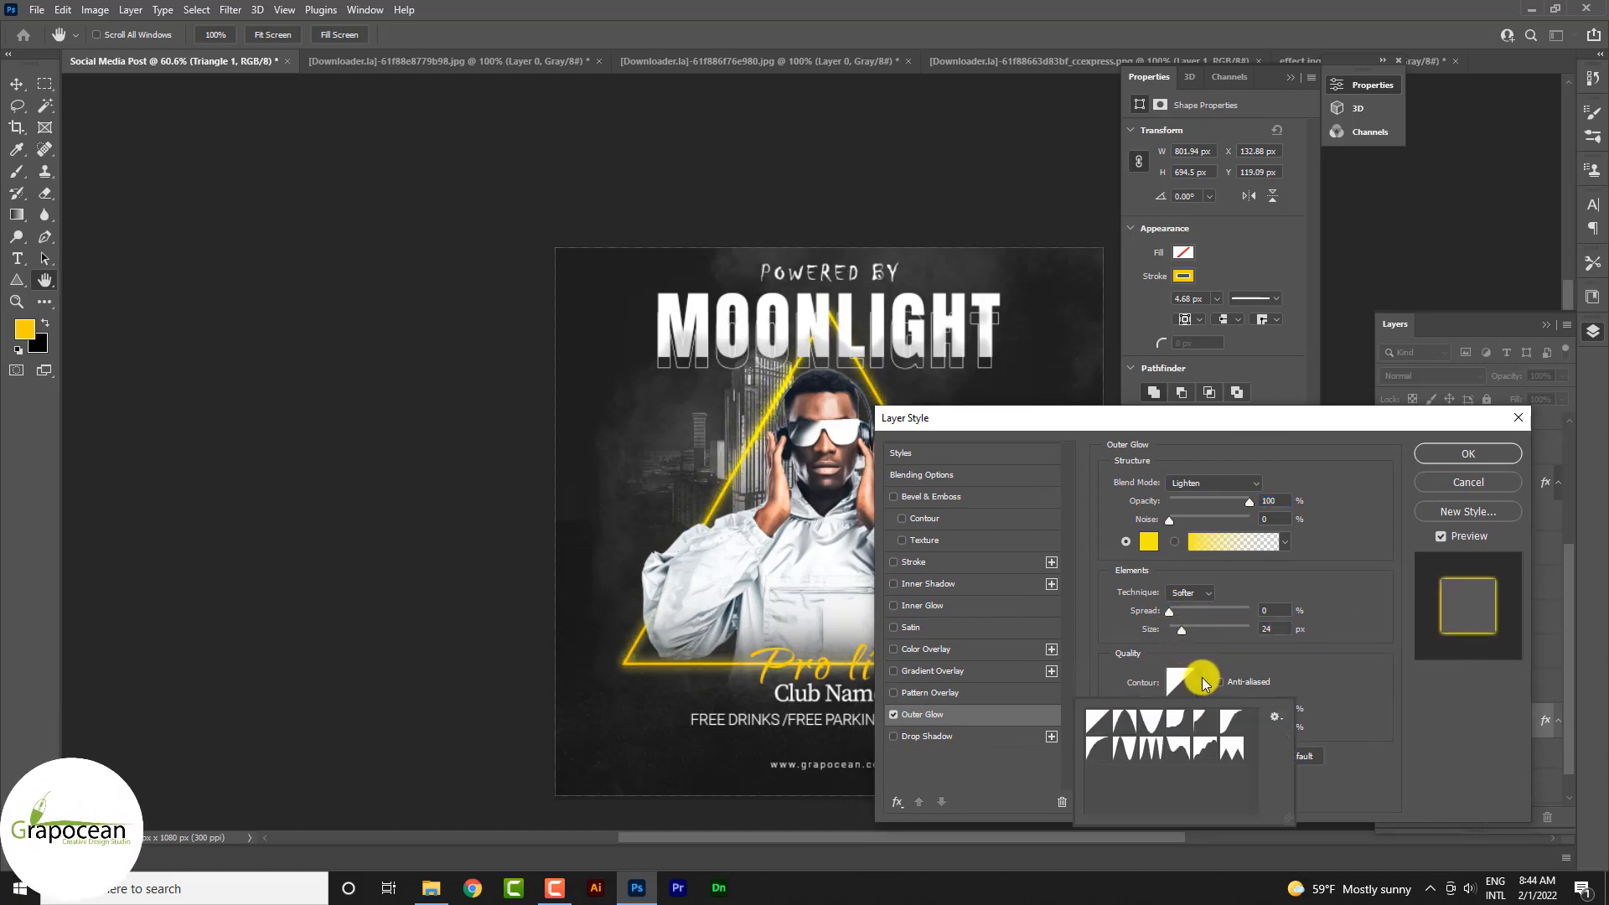
left_click(1099, 746)
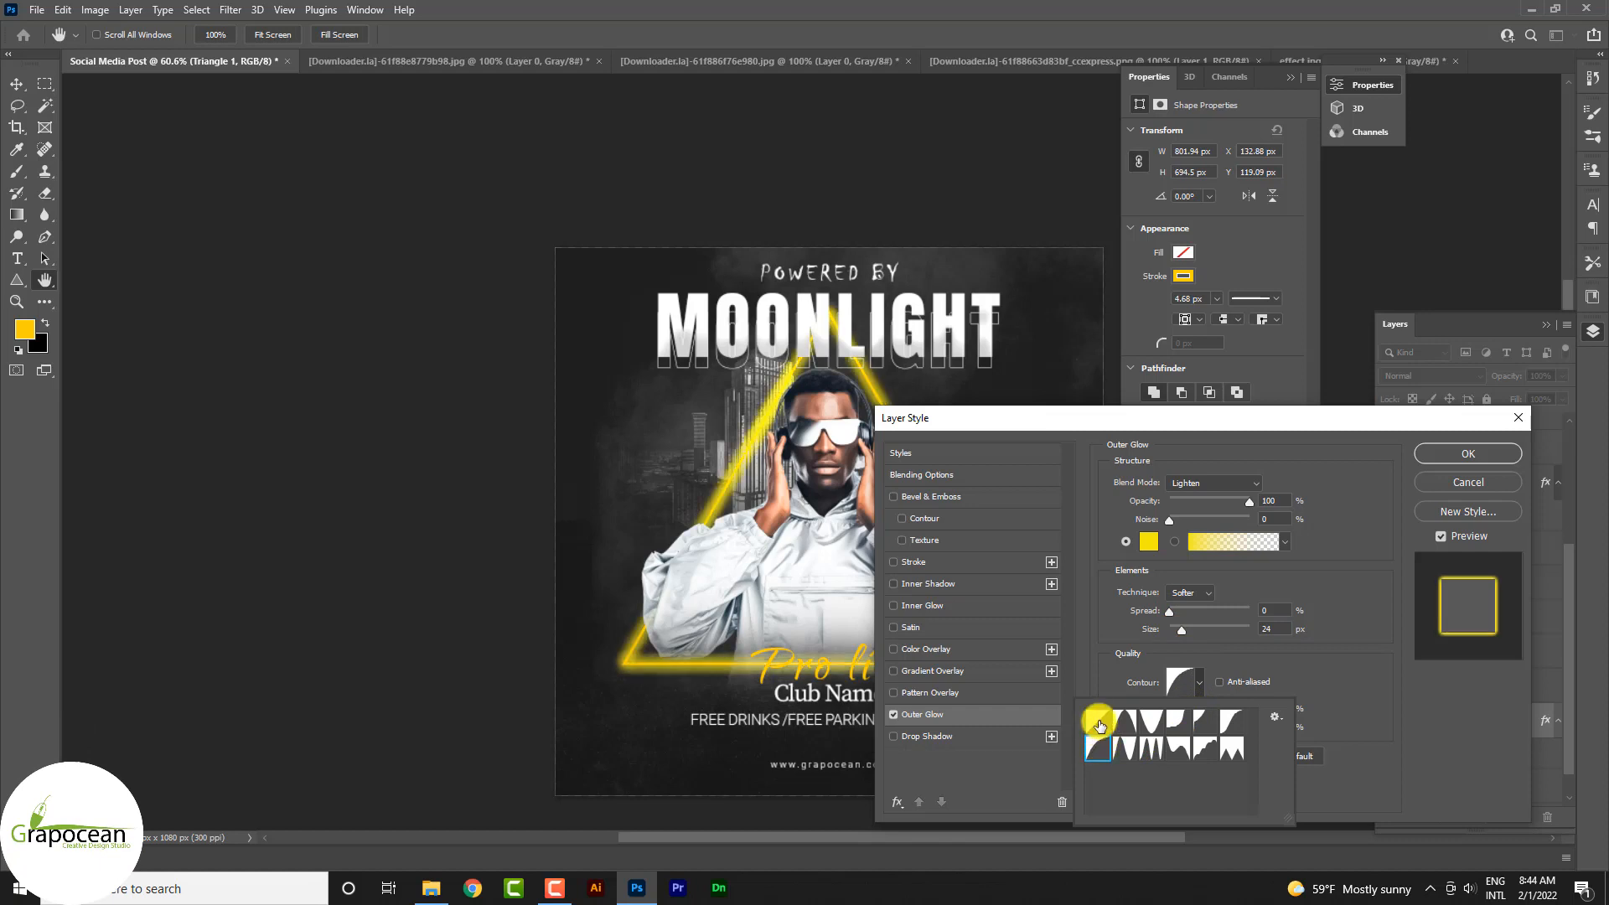
left_click(1101, 724)
Apply the Outer Glow settings to the triangle and check the finished design up close
left_click_drag(1143, 426, 618, 668)
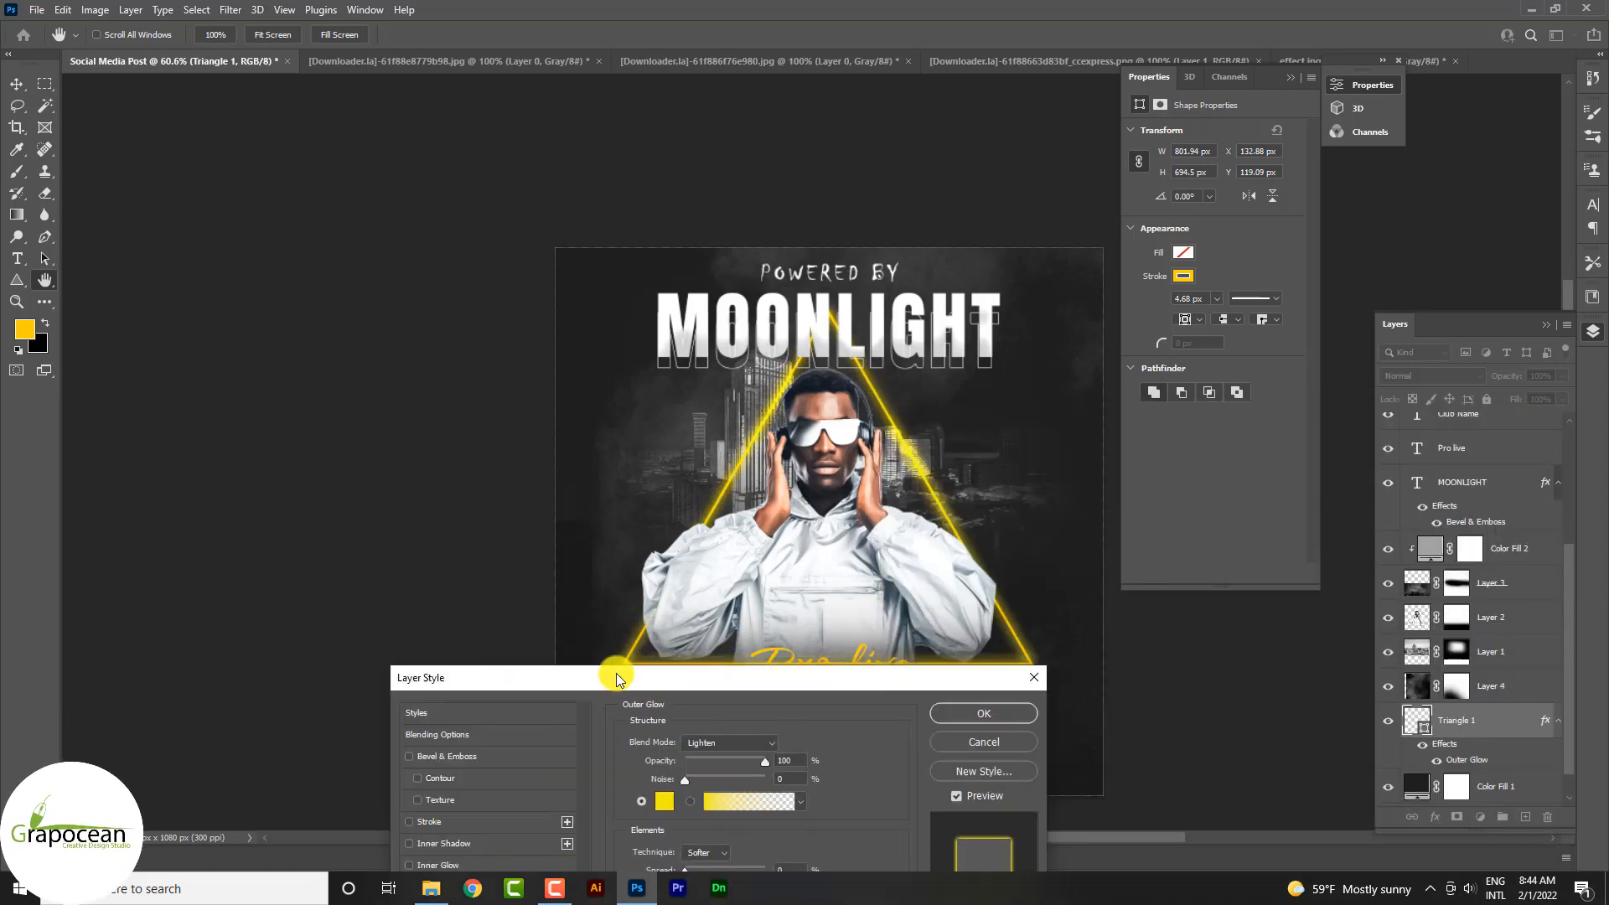
left_click(979, 713)
key("v")
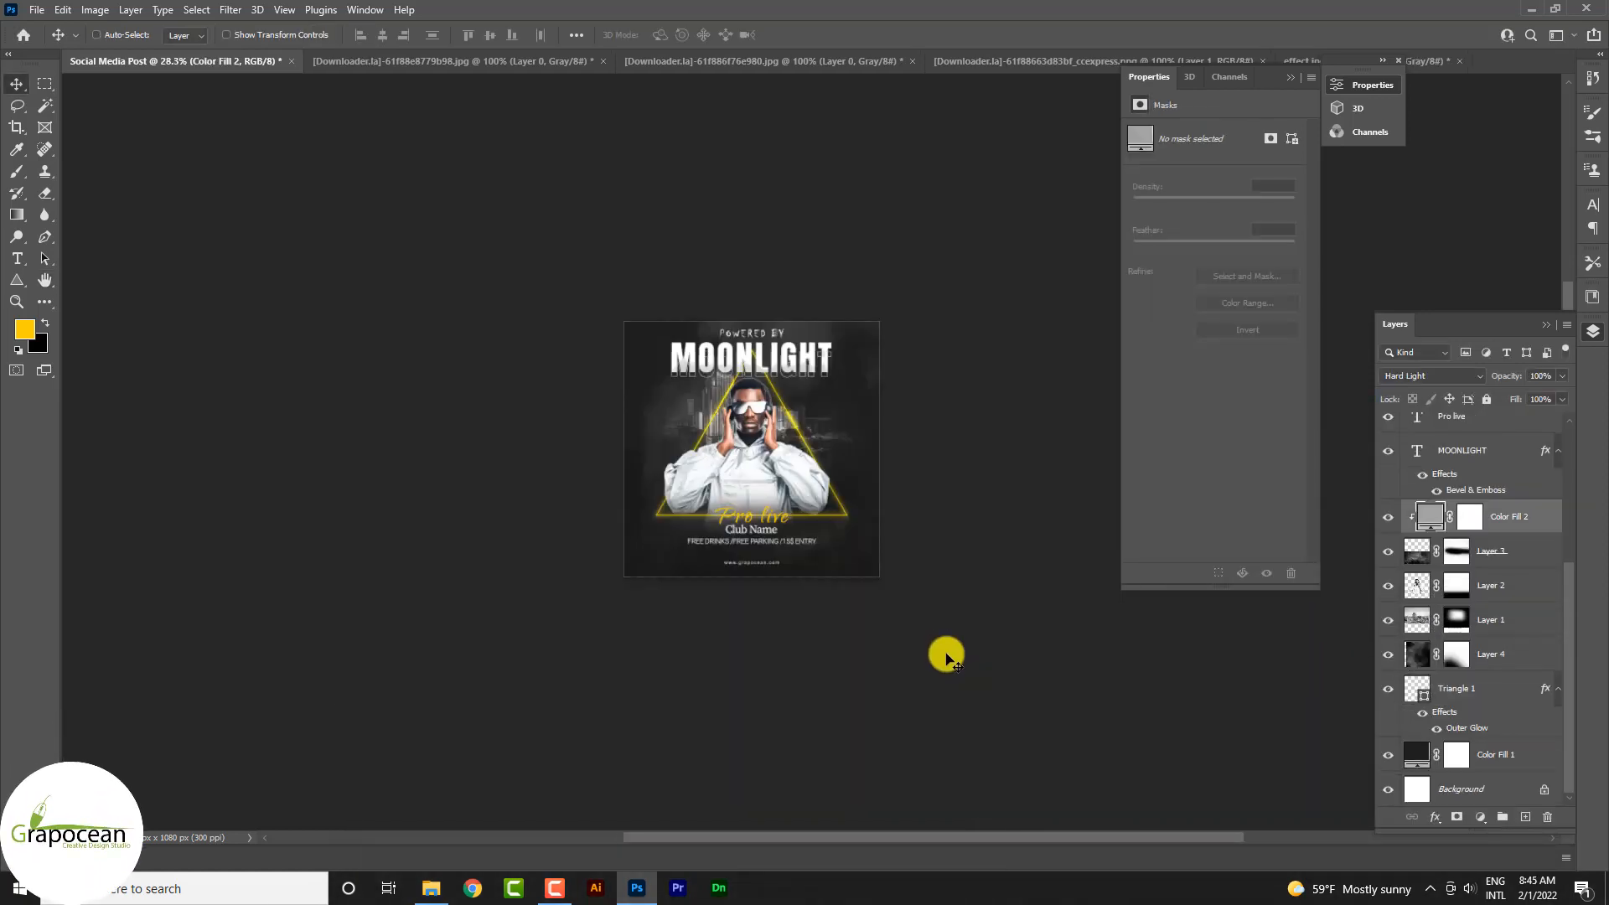
scroll(817, 566, "up", 8)
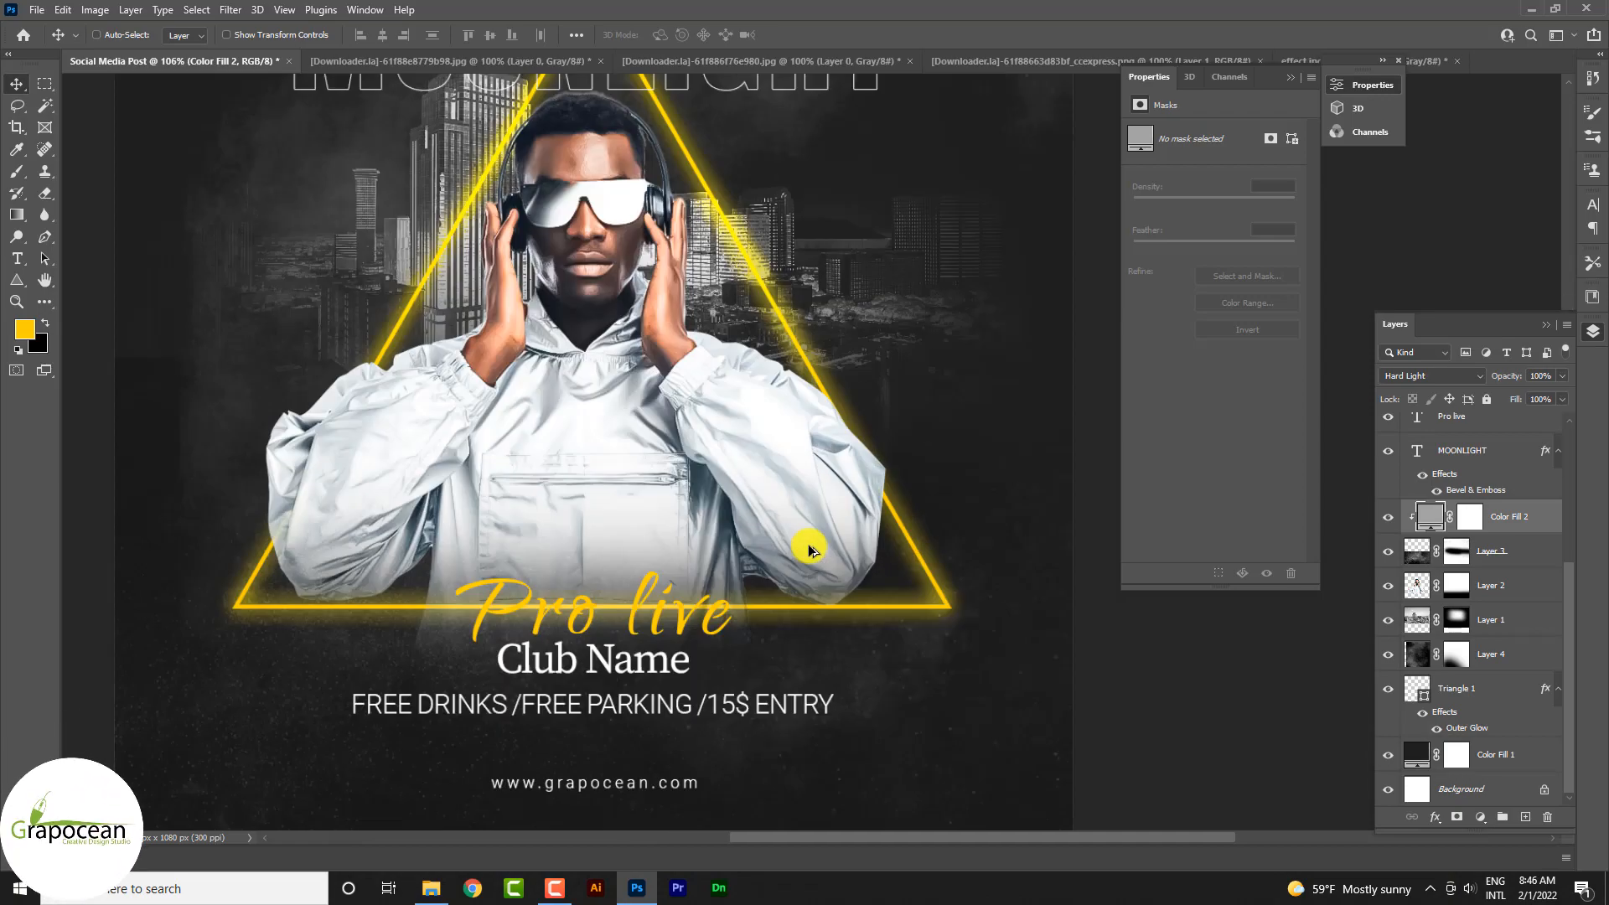